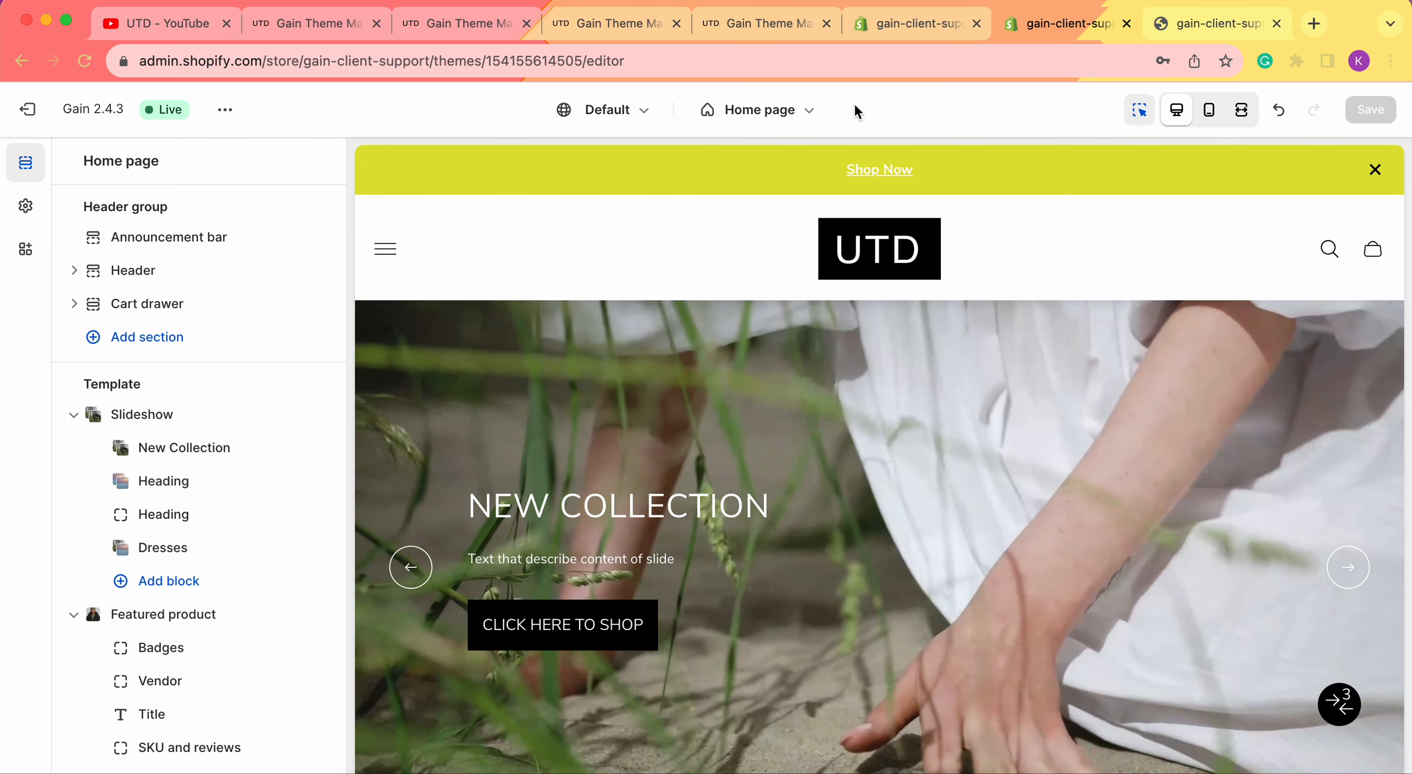
Open the Password page template and the settings of its Password header section.
click(804, 113)
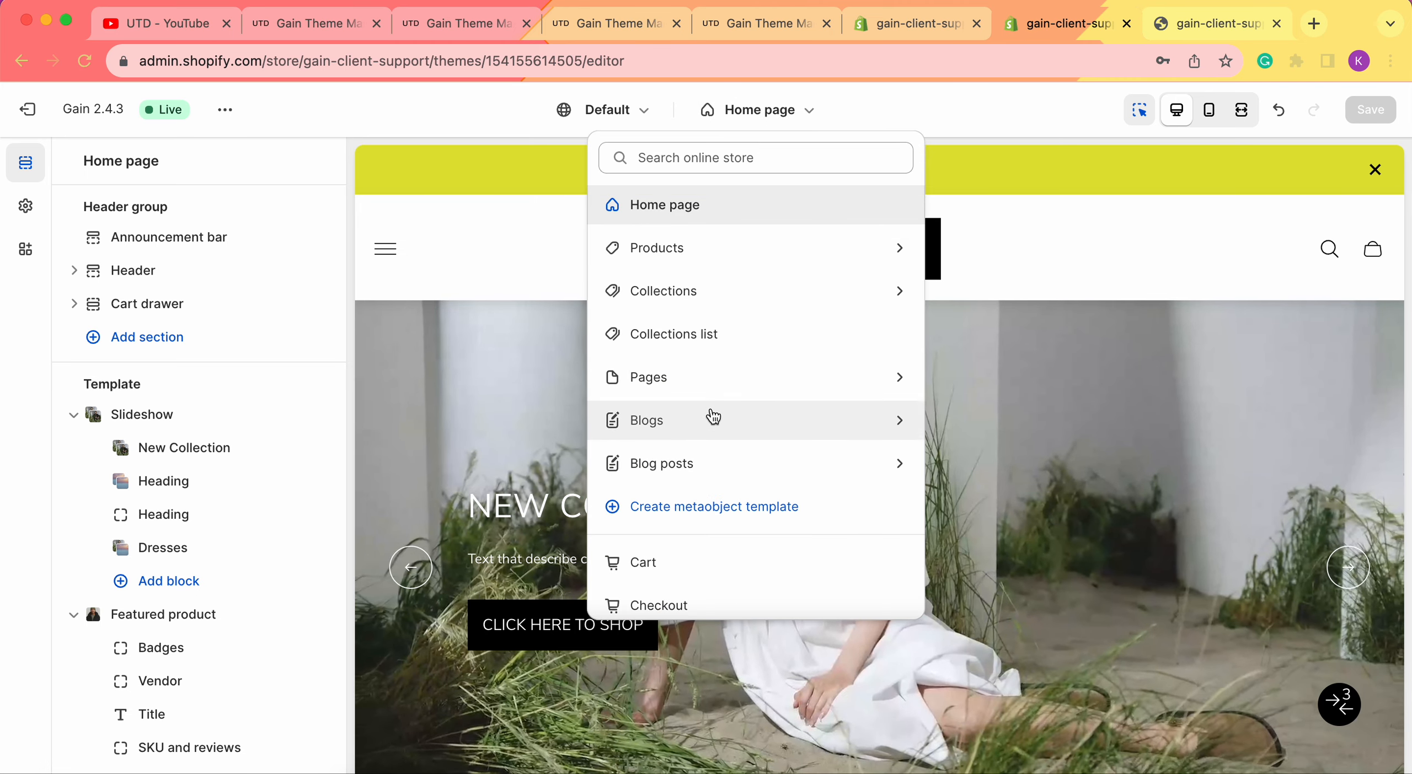
scroll(712, 414, down, 3)
click(662, 592)
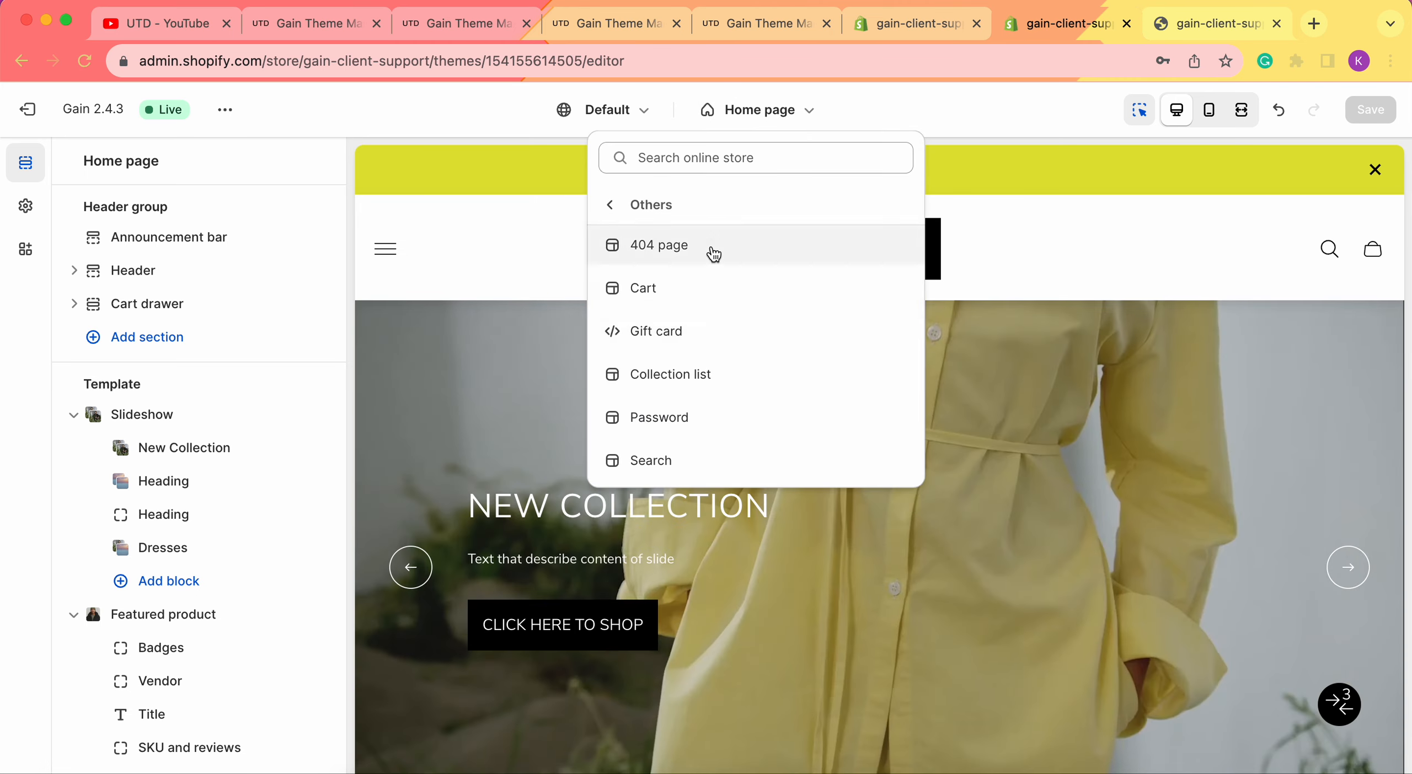
click(700, 417)
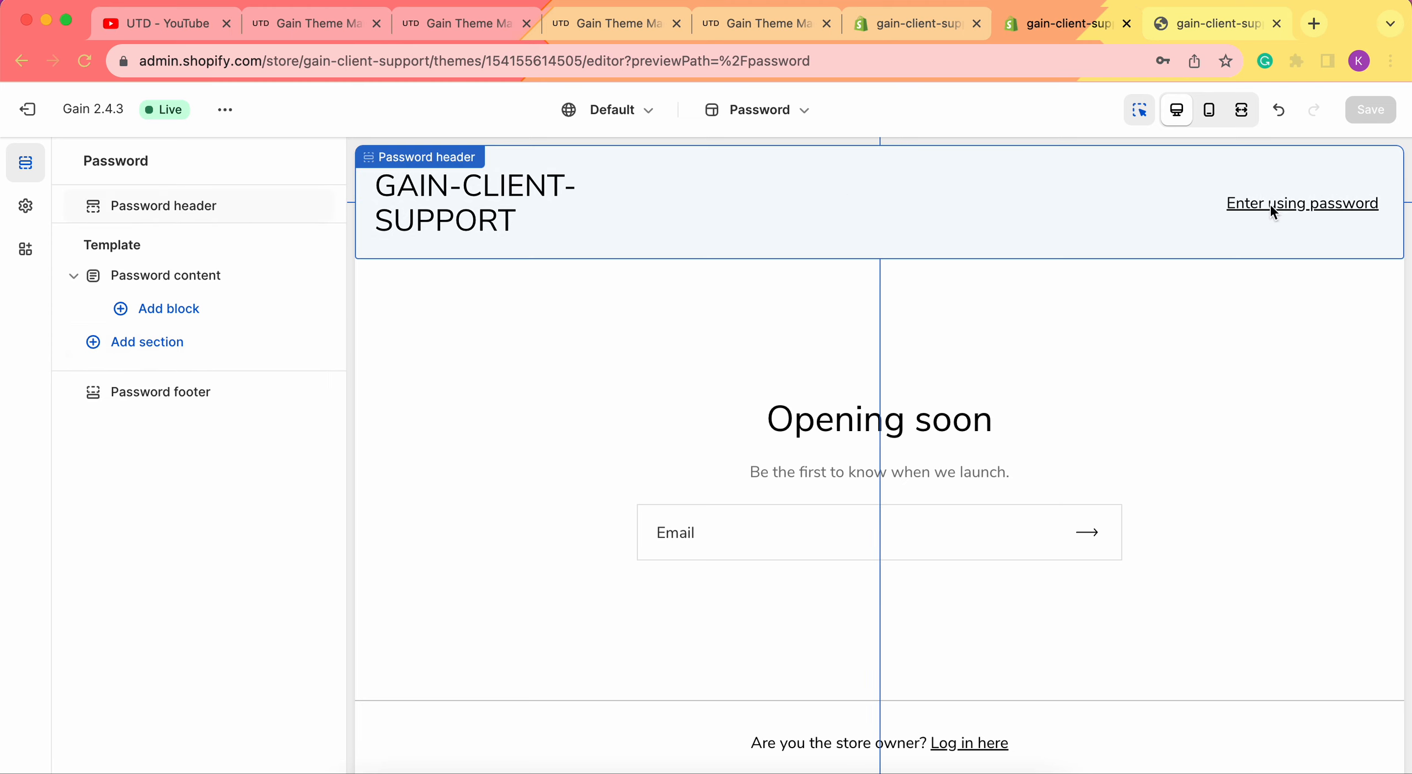
click(174, 210)
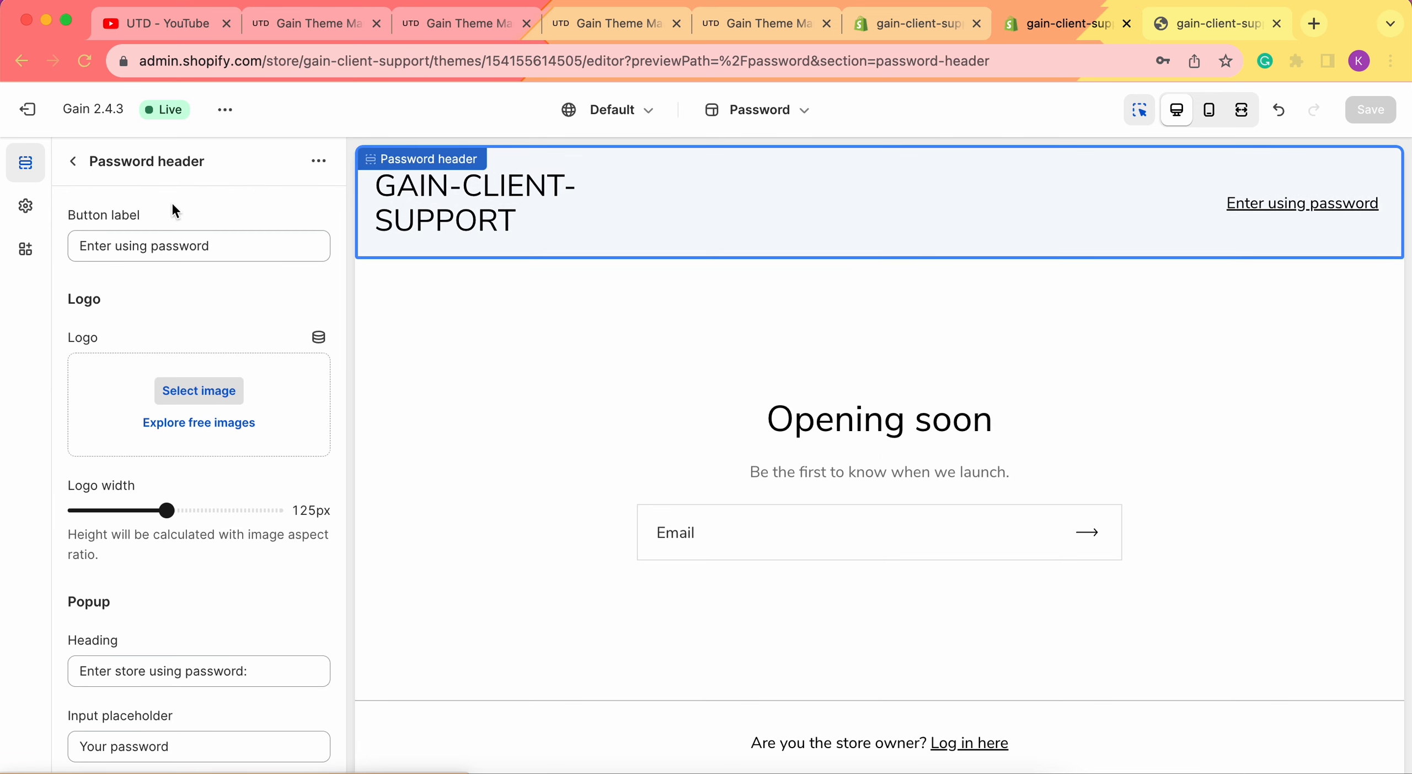
Set the Password header's logo to the logo_black image from the store library.
click(189, 246)
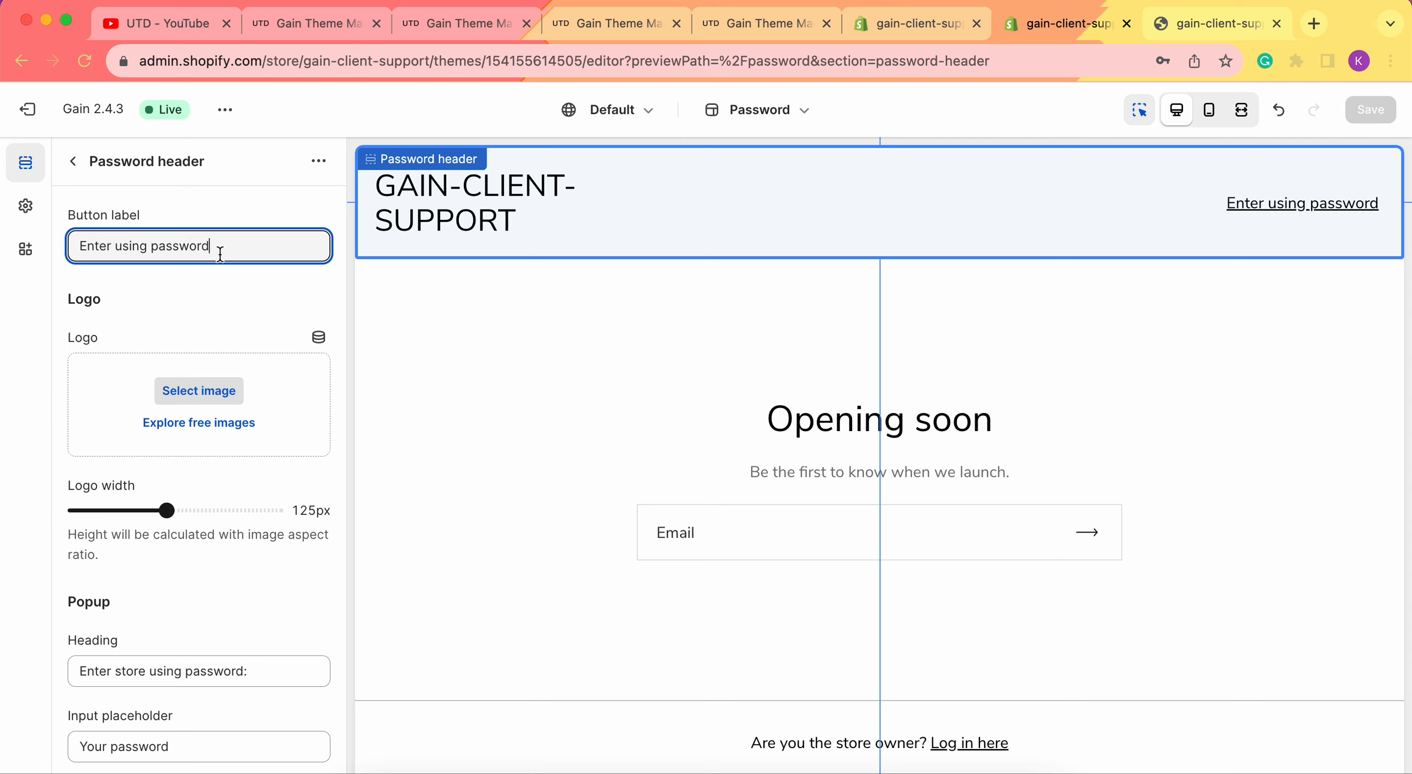
scroll(127, 295, down, 2)
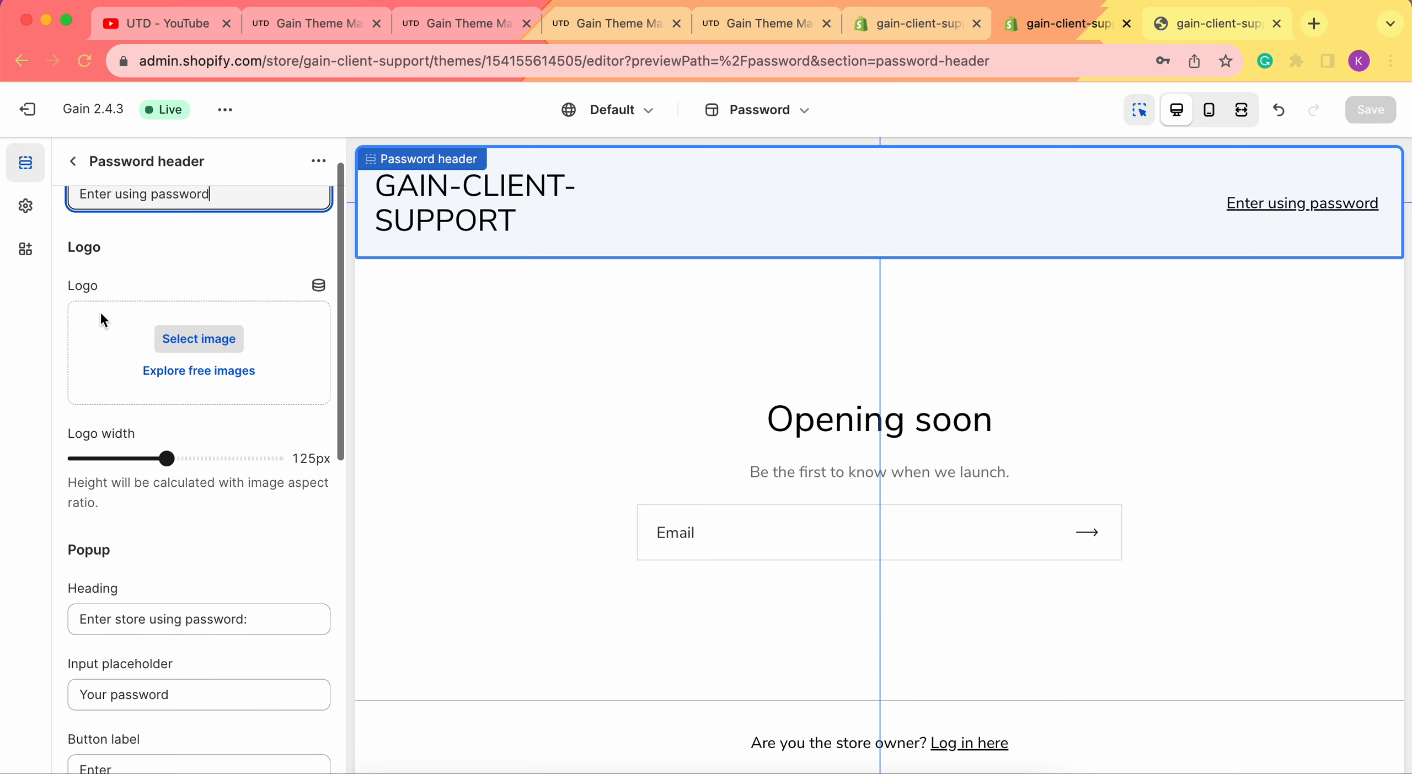
click(211, 351)
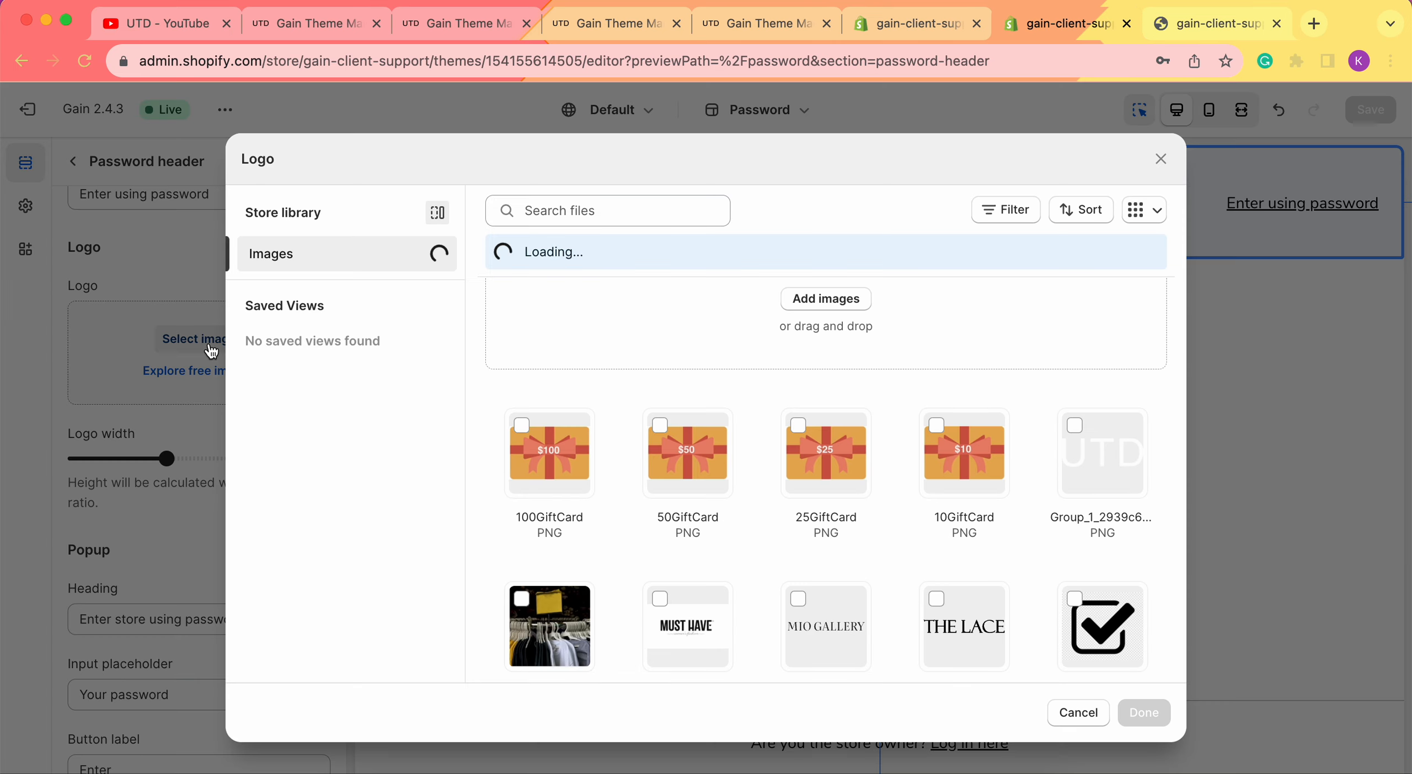
scroll(711, 438, down, 5)
scroll(710, 439, down, 15)
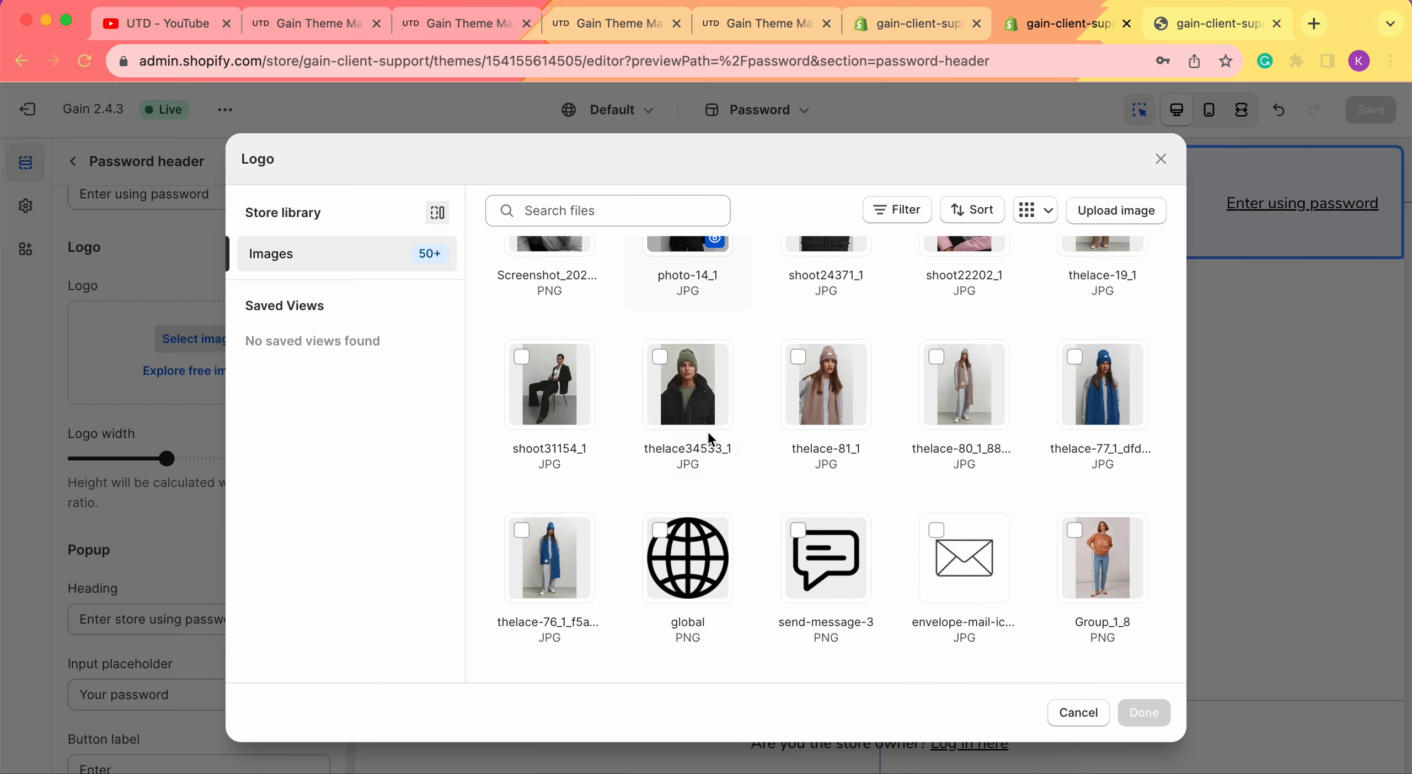
click(1091, 317)
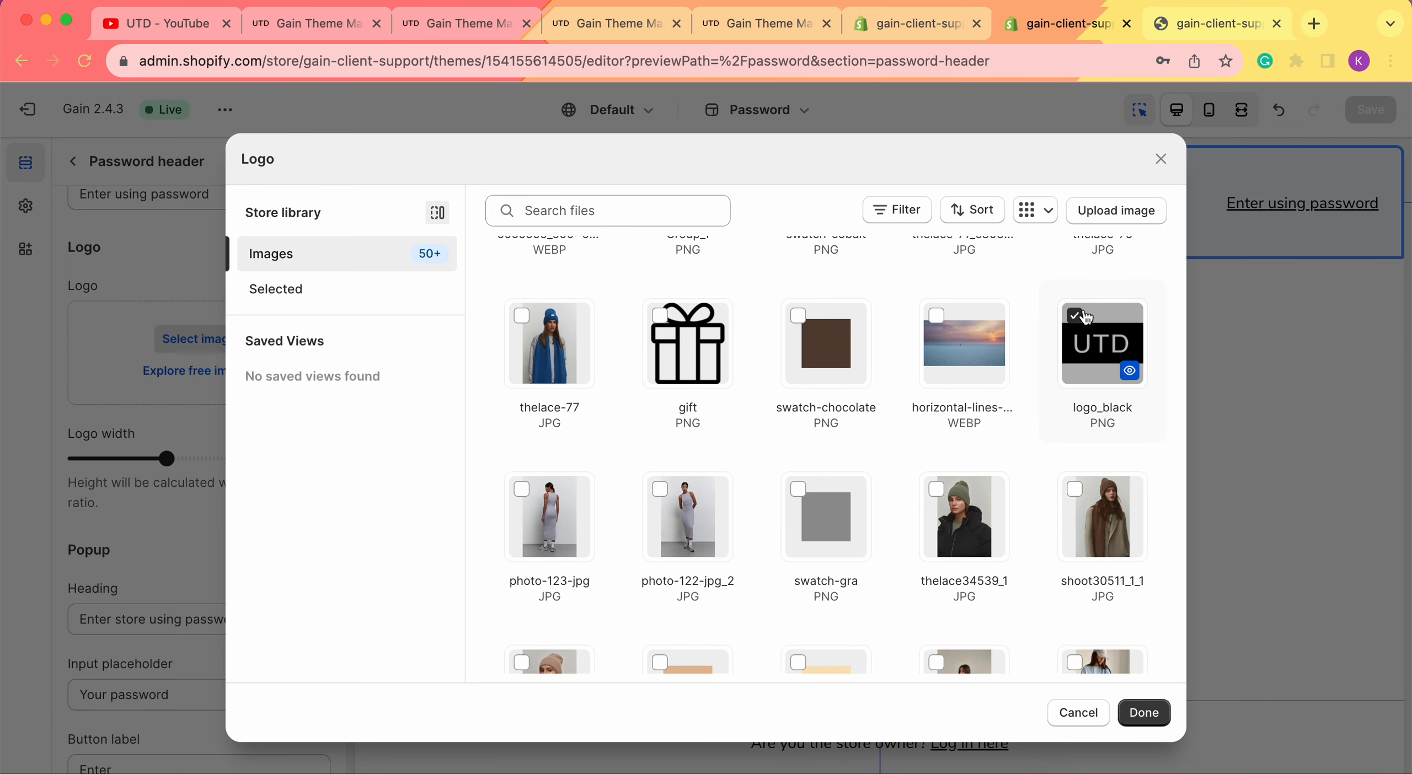
click(1152, 710)
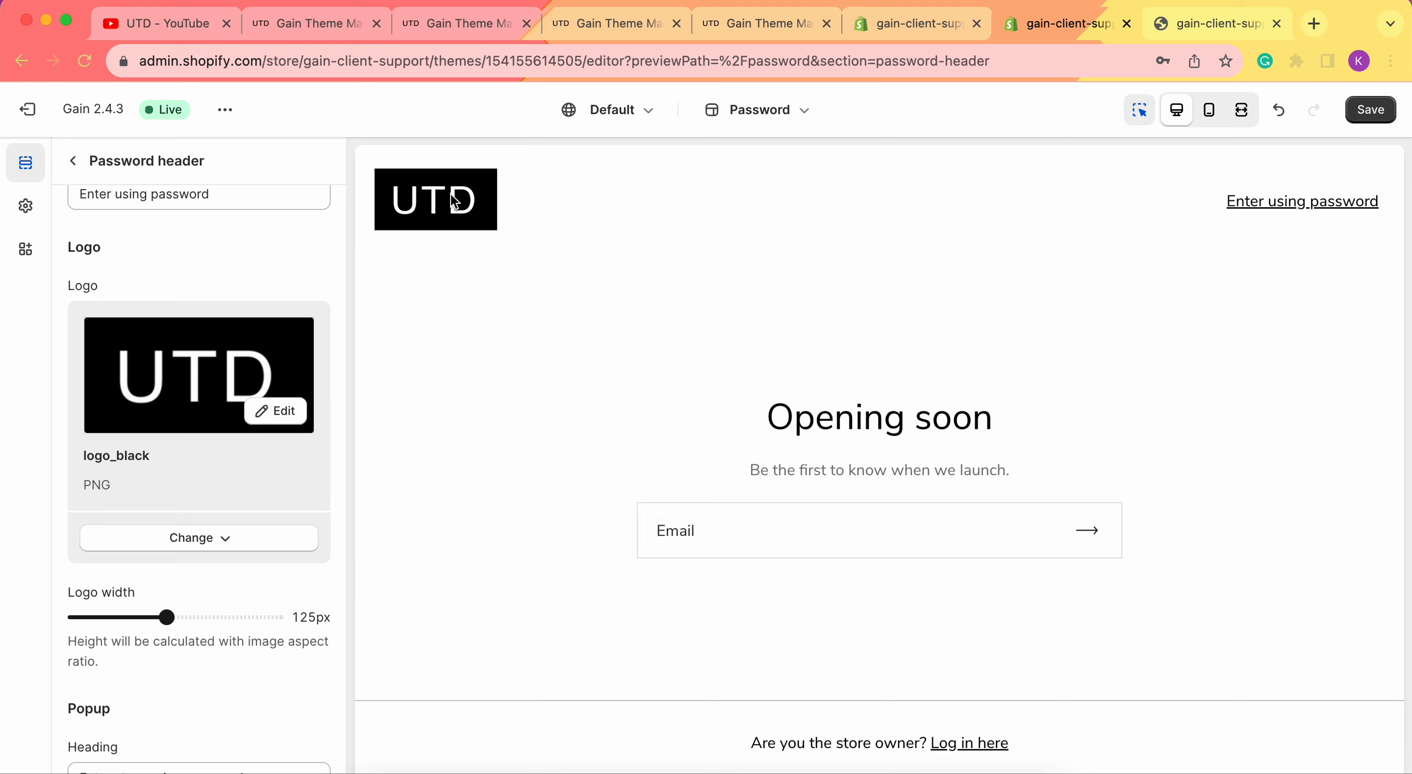
Check the header logo in the full-width preview and set the logo width to 90px.
click(1241, 110)
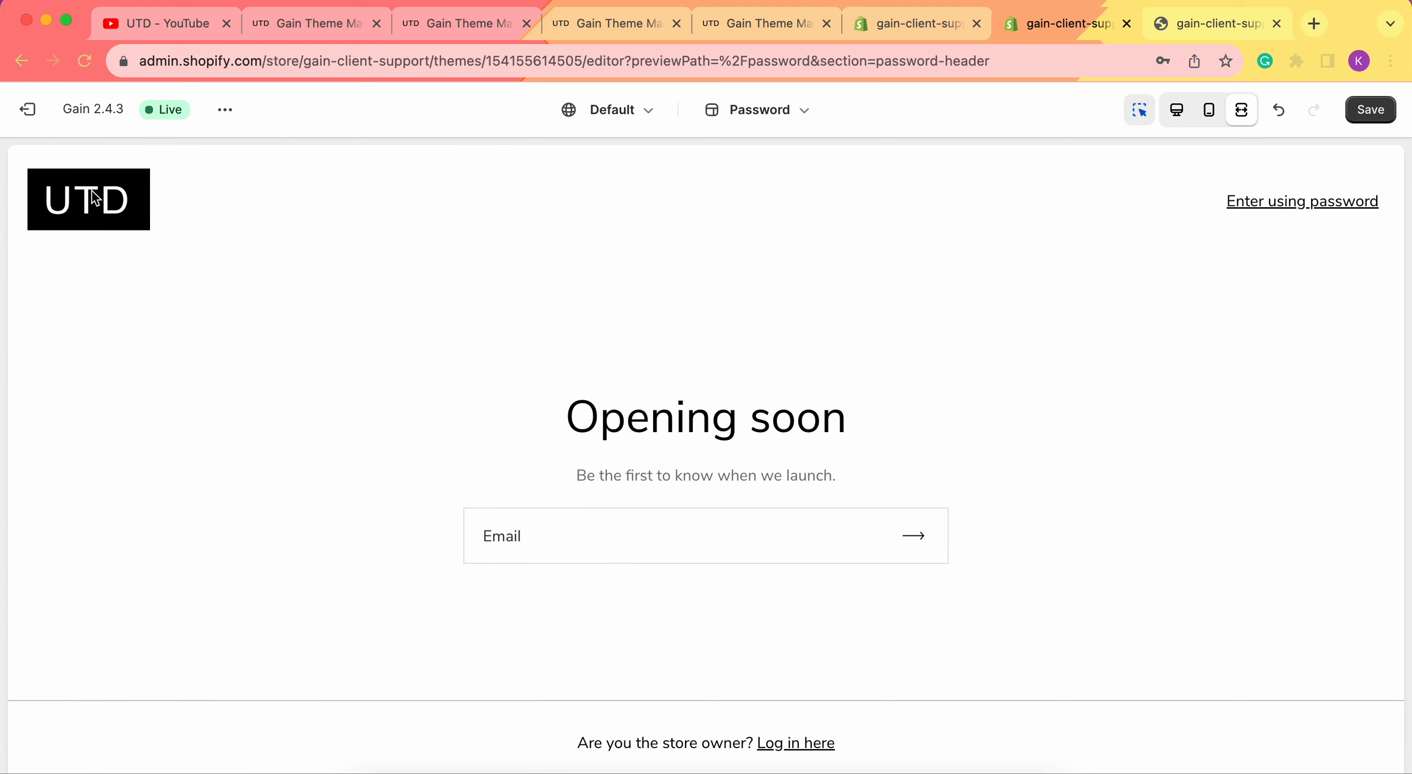
click(1176, 110)
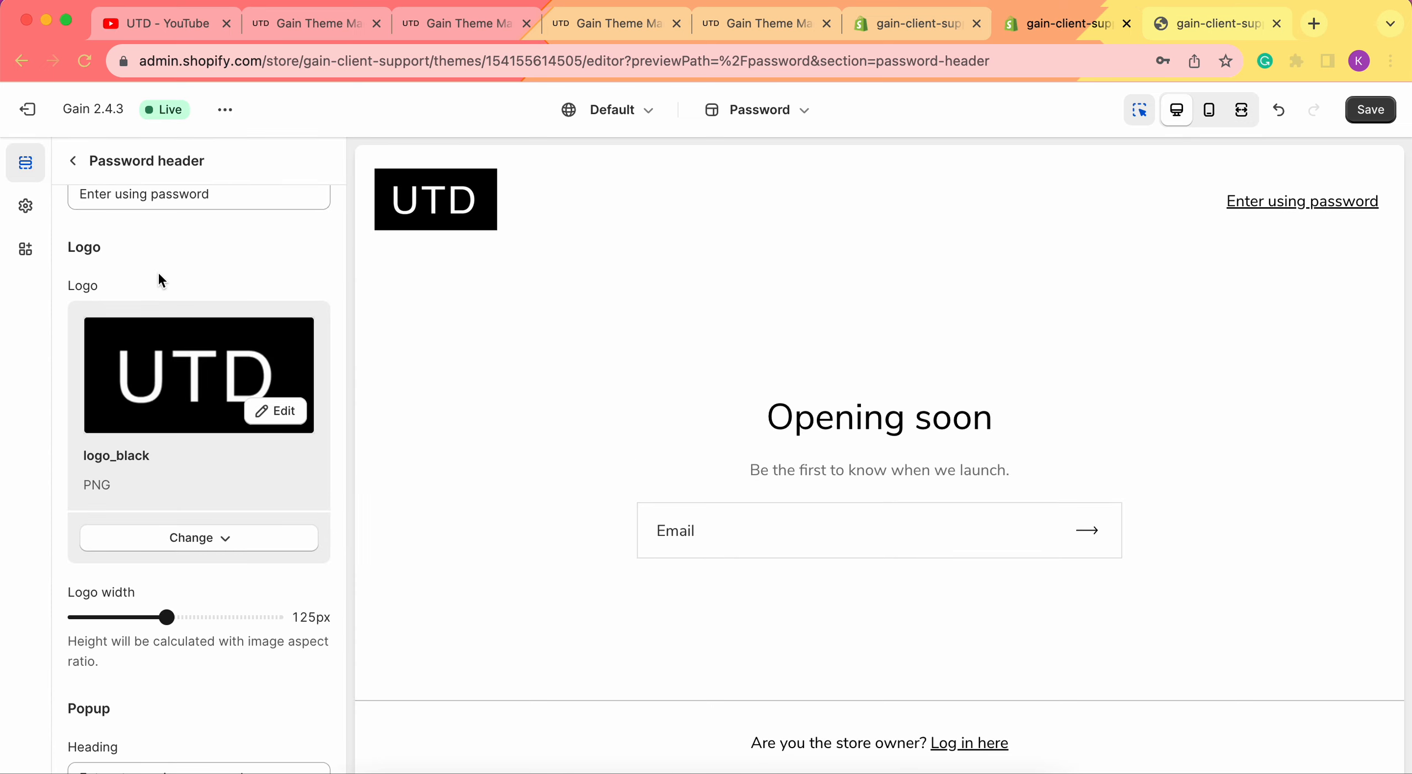
scroll(176, 496, down, 2)
mouse_move(167, 552)
mouse_down()
mouse_move(112, 553)
mouse_move(258, 556)
mouse_move(139, 556)
mouse_up()
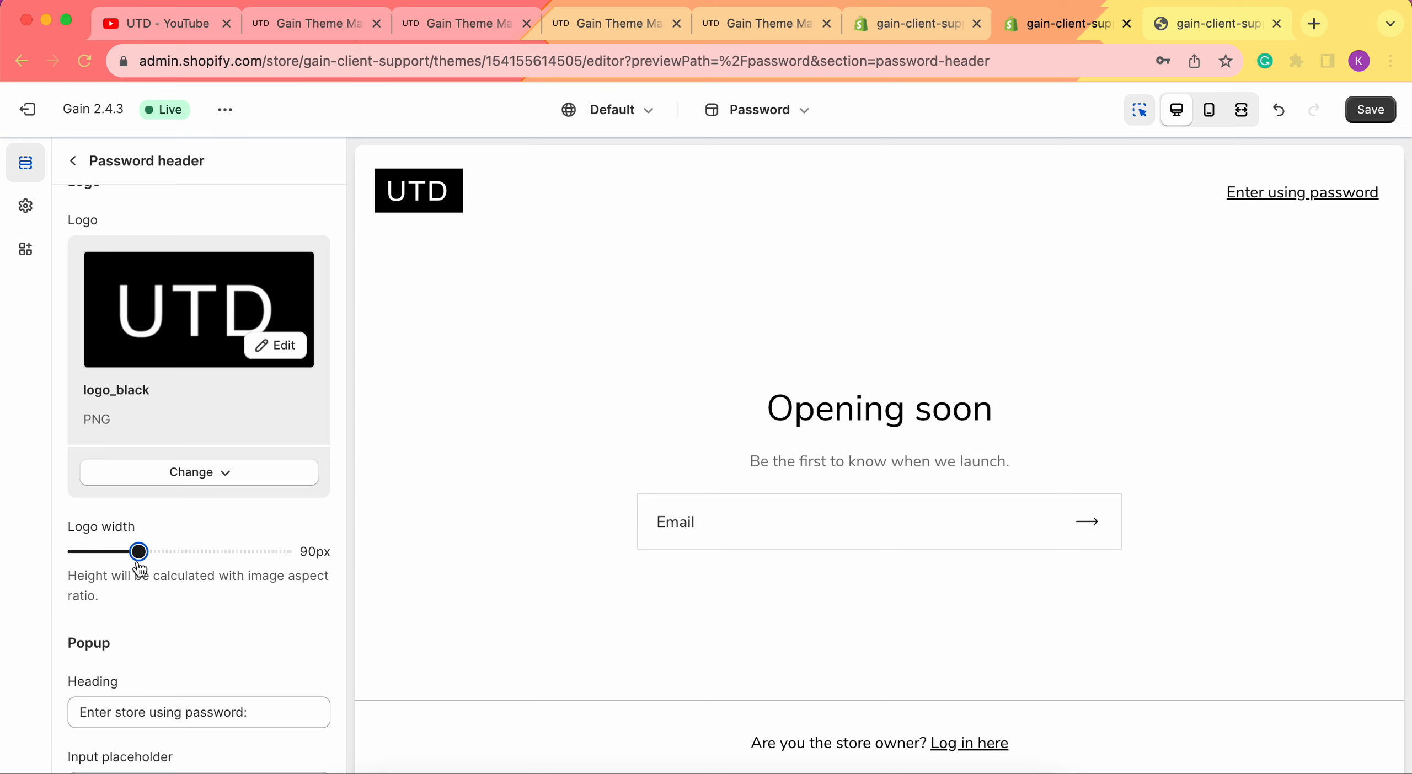
Review the header's popup settings and examine the password entry popup on the storefront's password page.
scroll(139, 568, down, 3)
scroll(132, 552, down, 1)
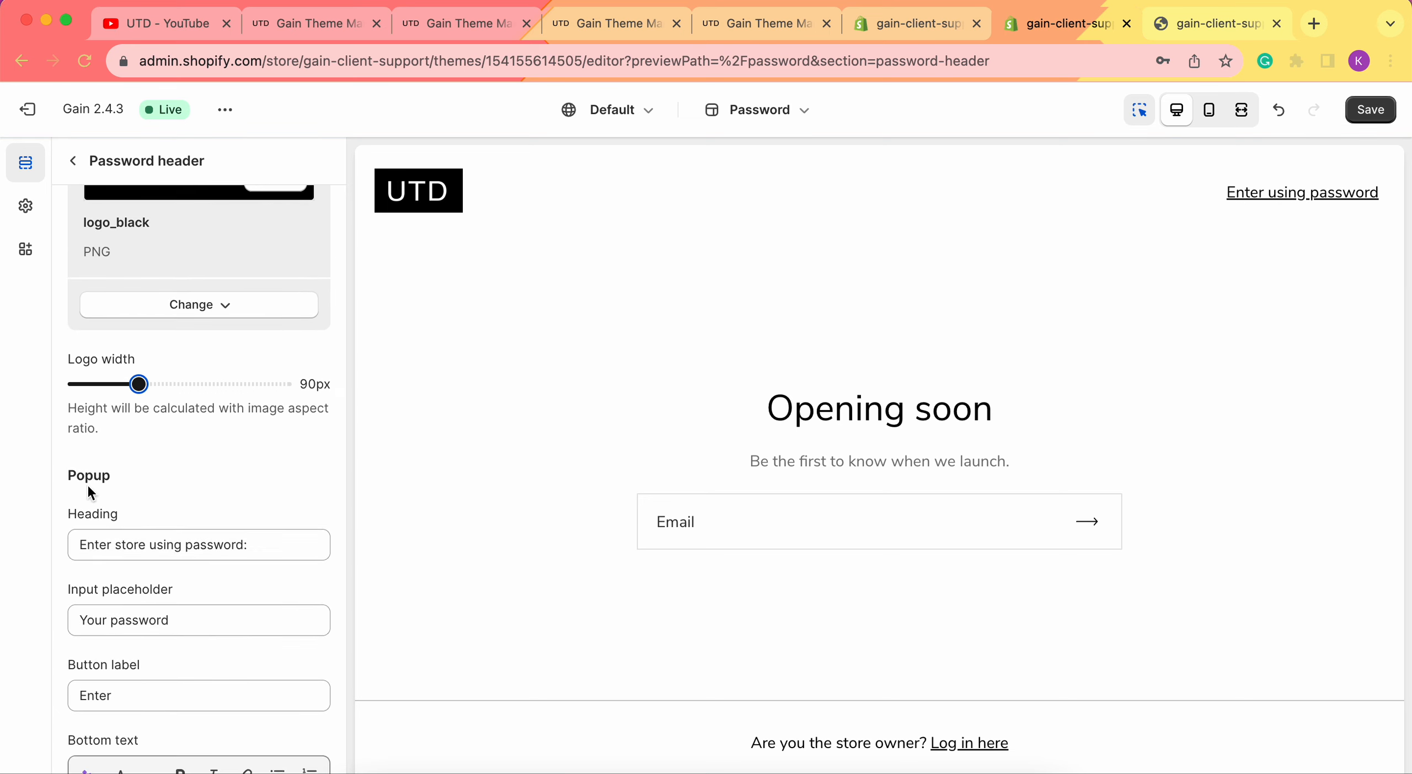
scroll(87, 483, down, 1)
scroll(145, 448, down, 1)
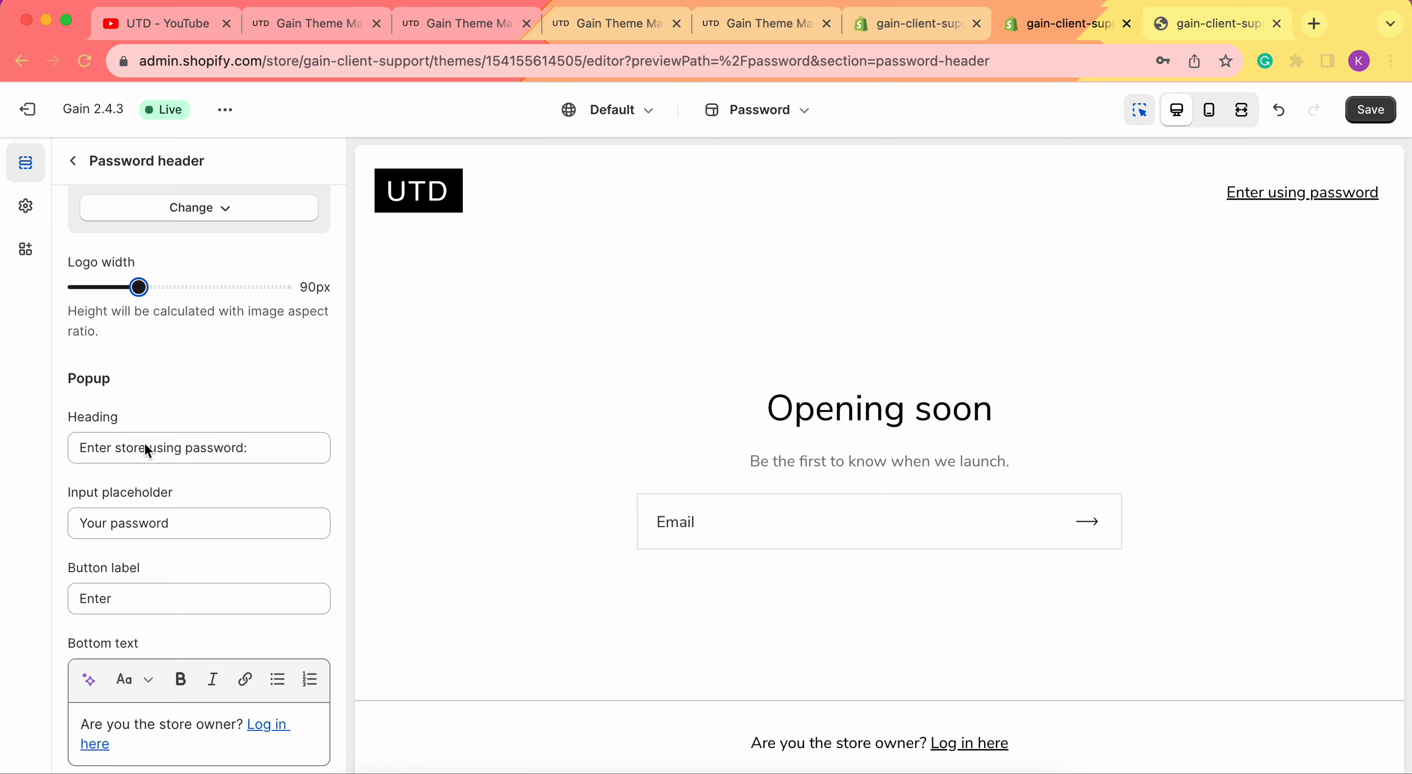
scroll(145, 449, down, 1)
click(1208, 23)
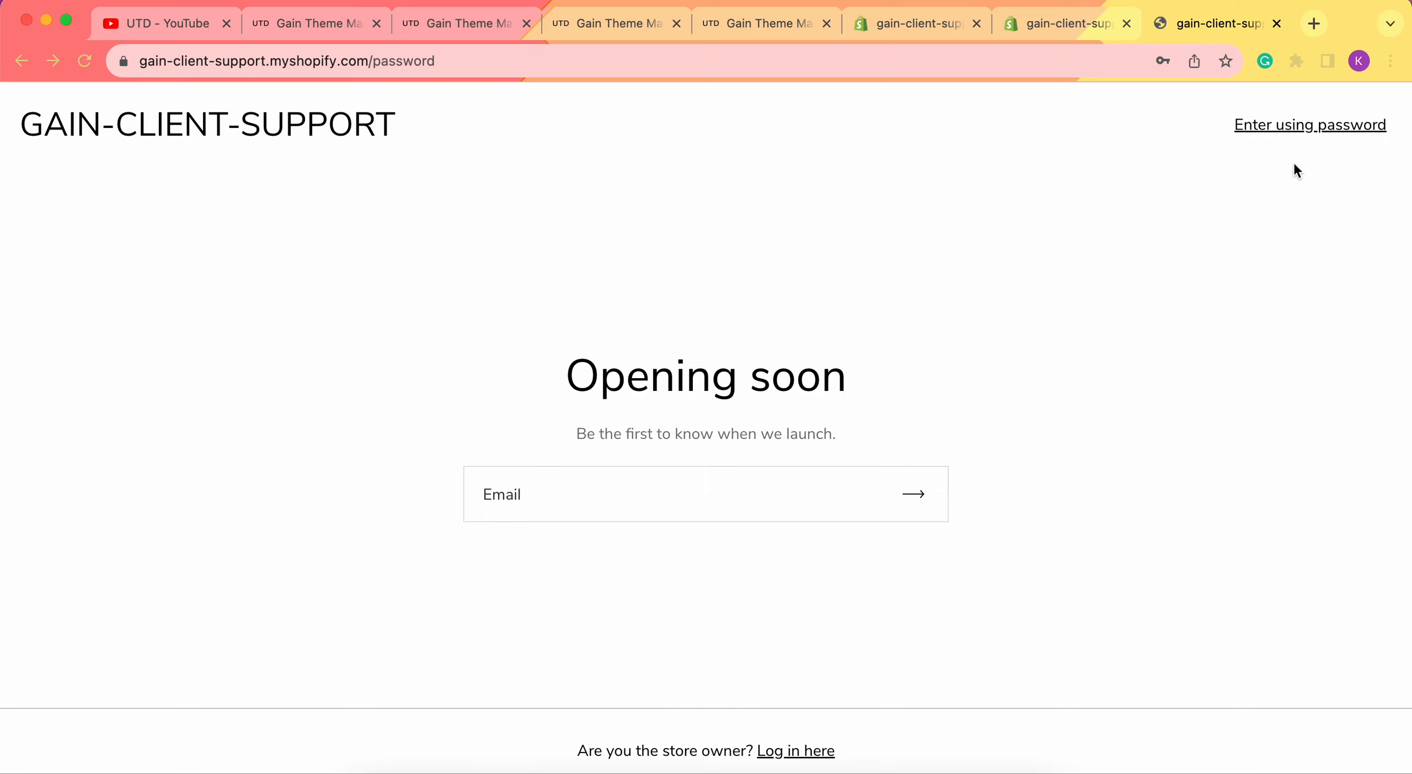
click(1261, 125)
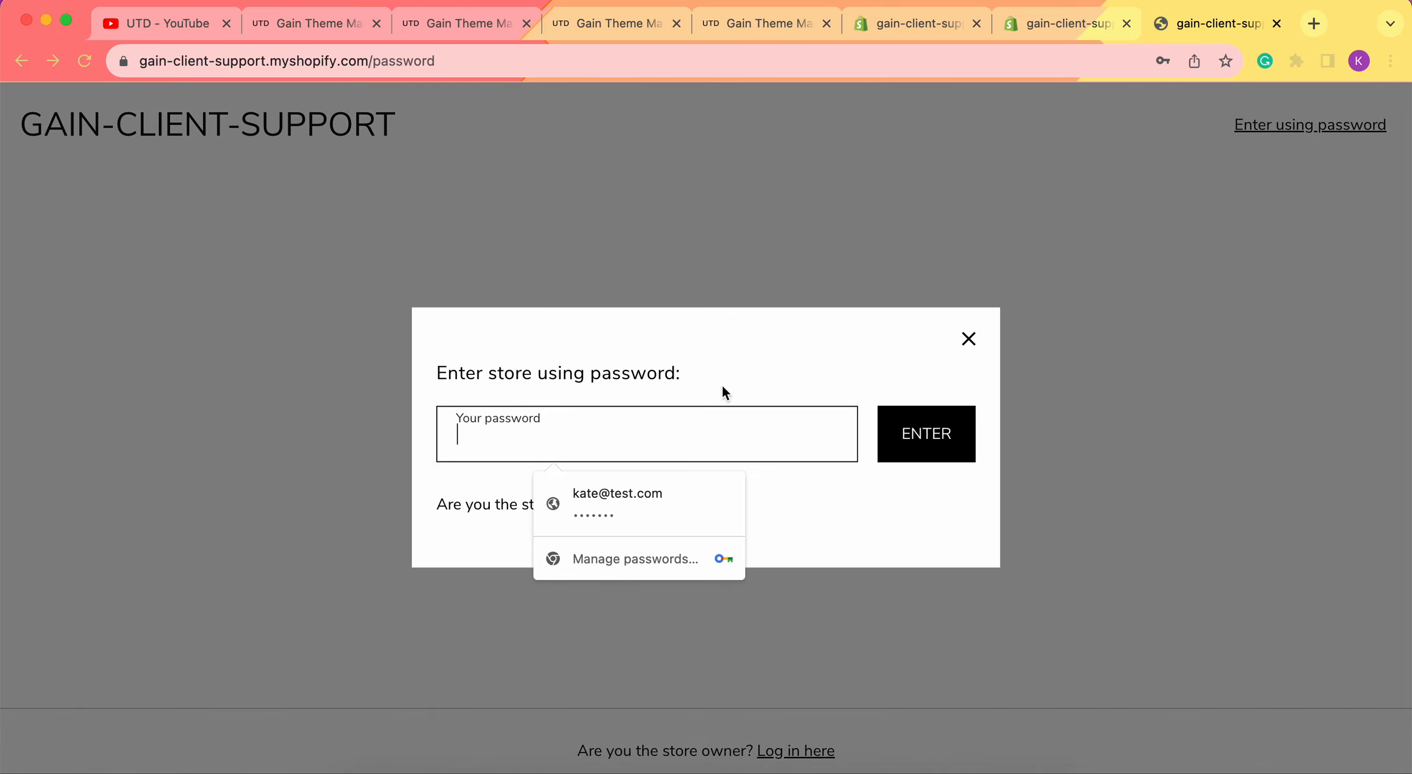
click(822, 346)
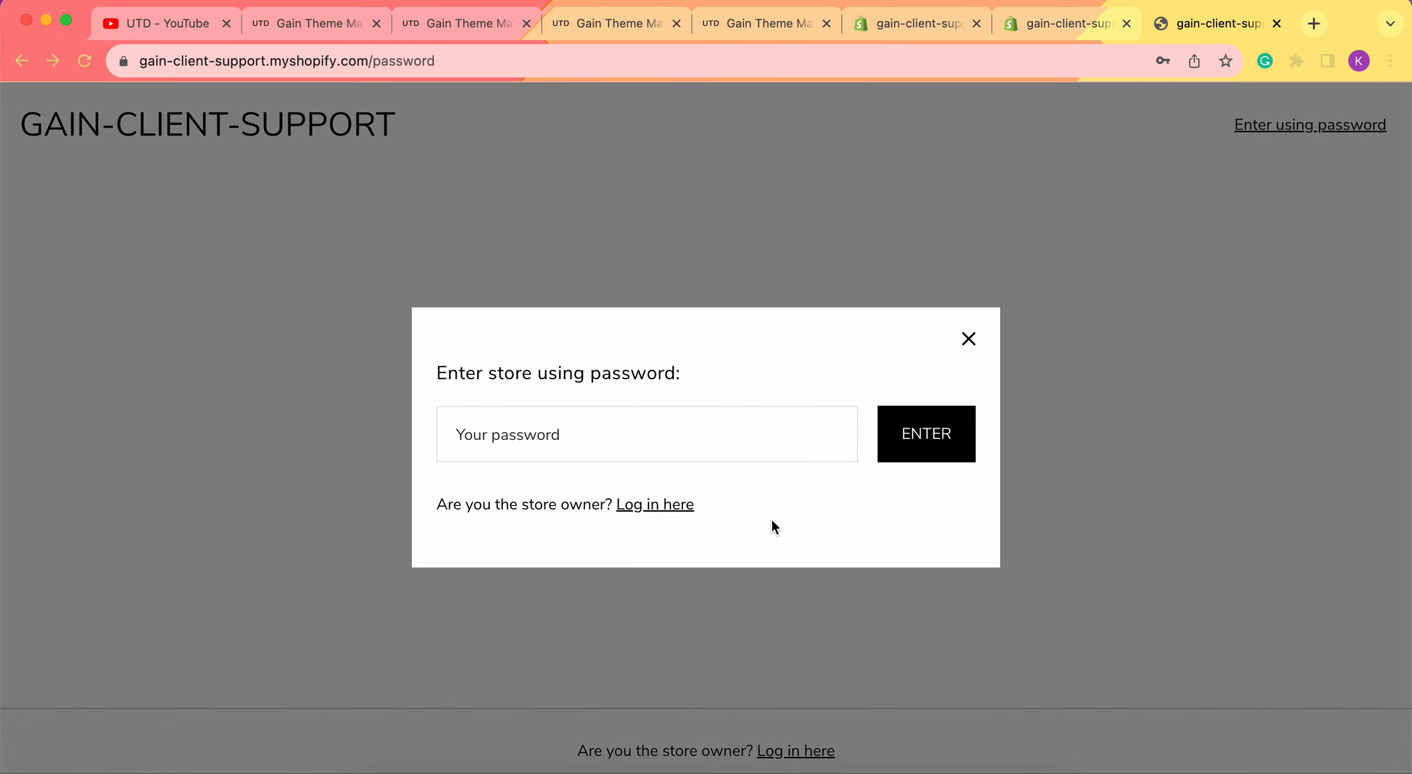
Back in the theme editor, set the popup's input placeholder to "Enter password here".
click(1039, 23)
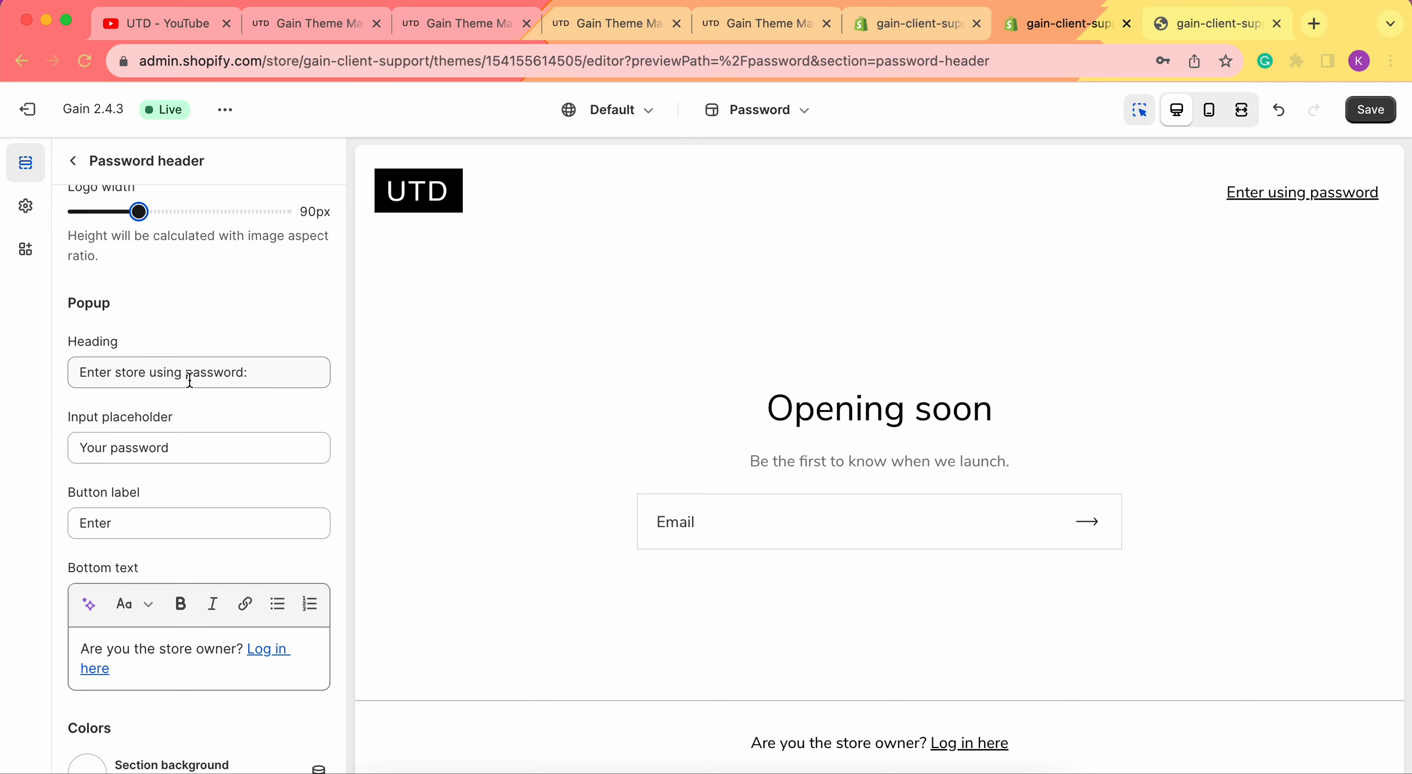
scroll(165, 388, down, 1)
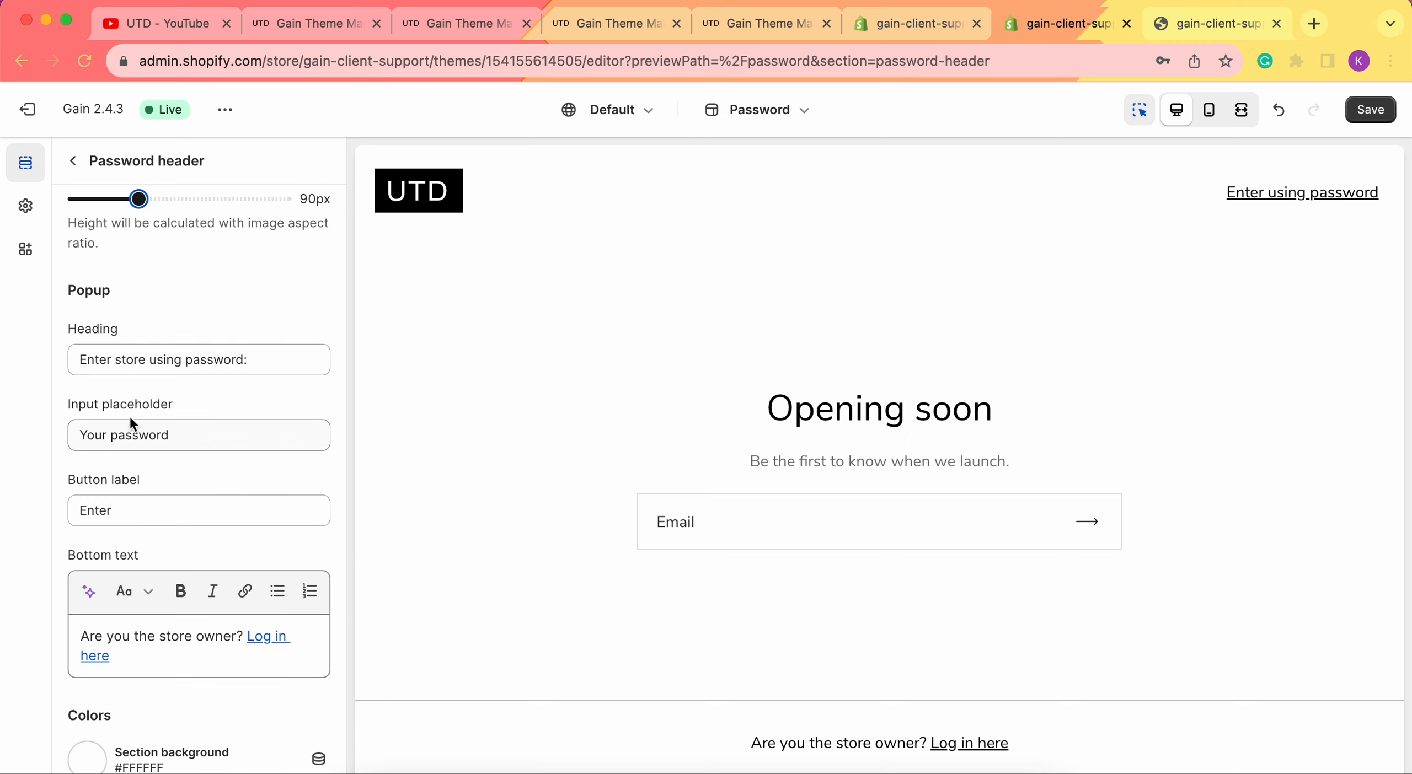
double_click(177, 440)
drag(177, 440, 76, 439)
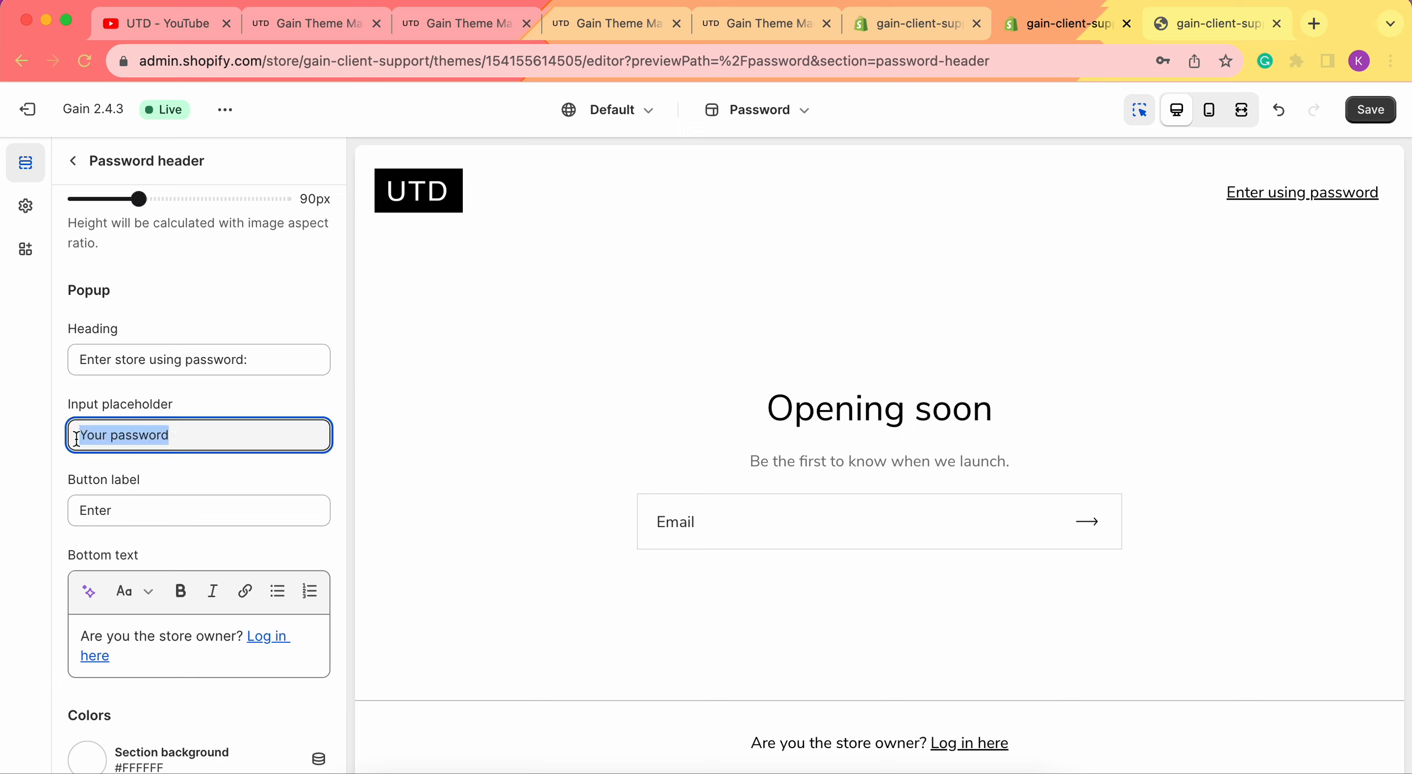
double_click(99, 435)
text(Enter)
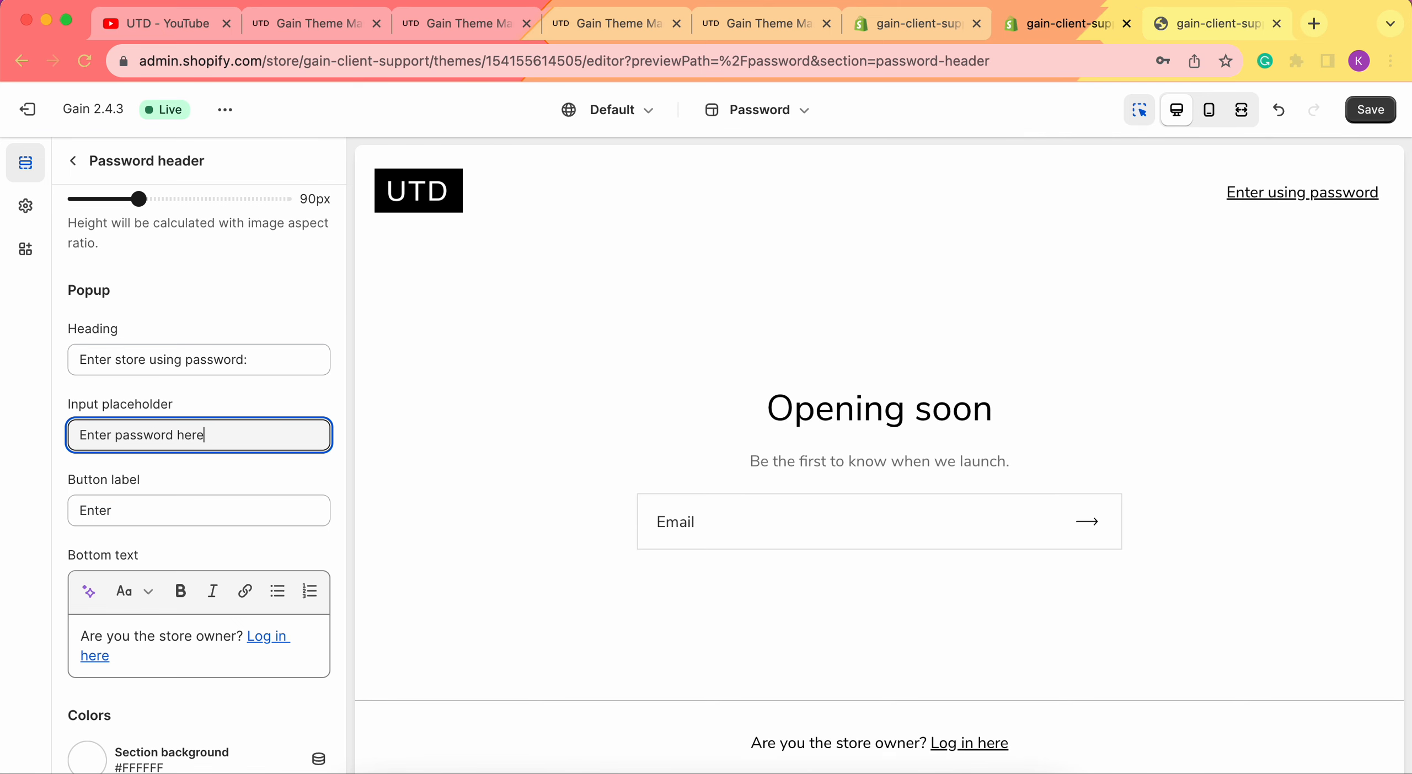
Compare the popup's button label and bottom text settings with the storefront popup, and inspect the "Log in here" link in the bottom text.
scroll(82, 460, down, 1)
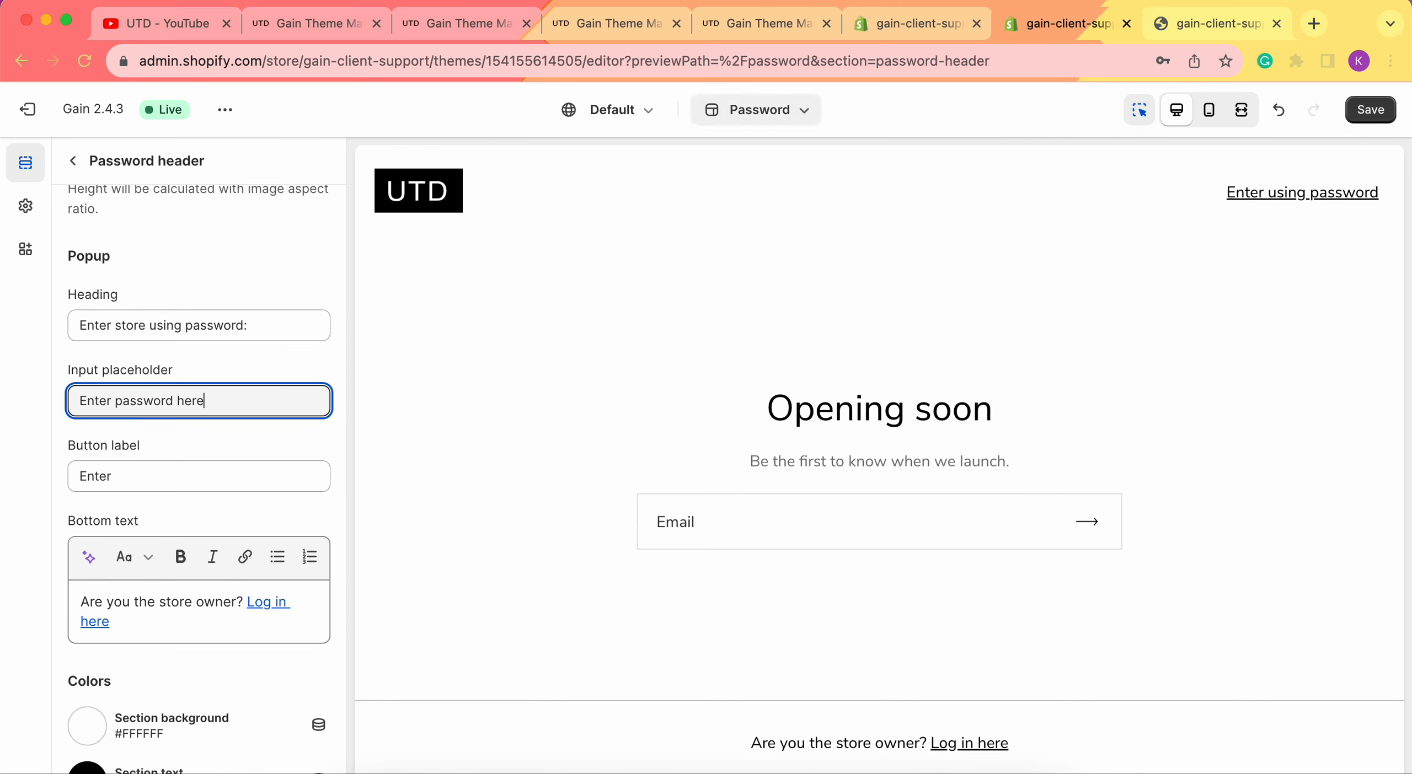
click(1215, 25)
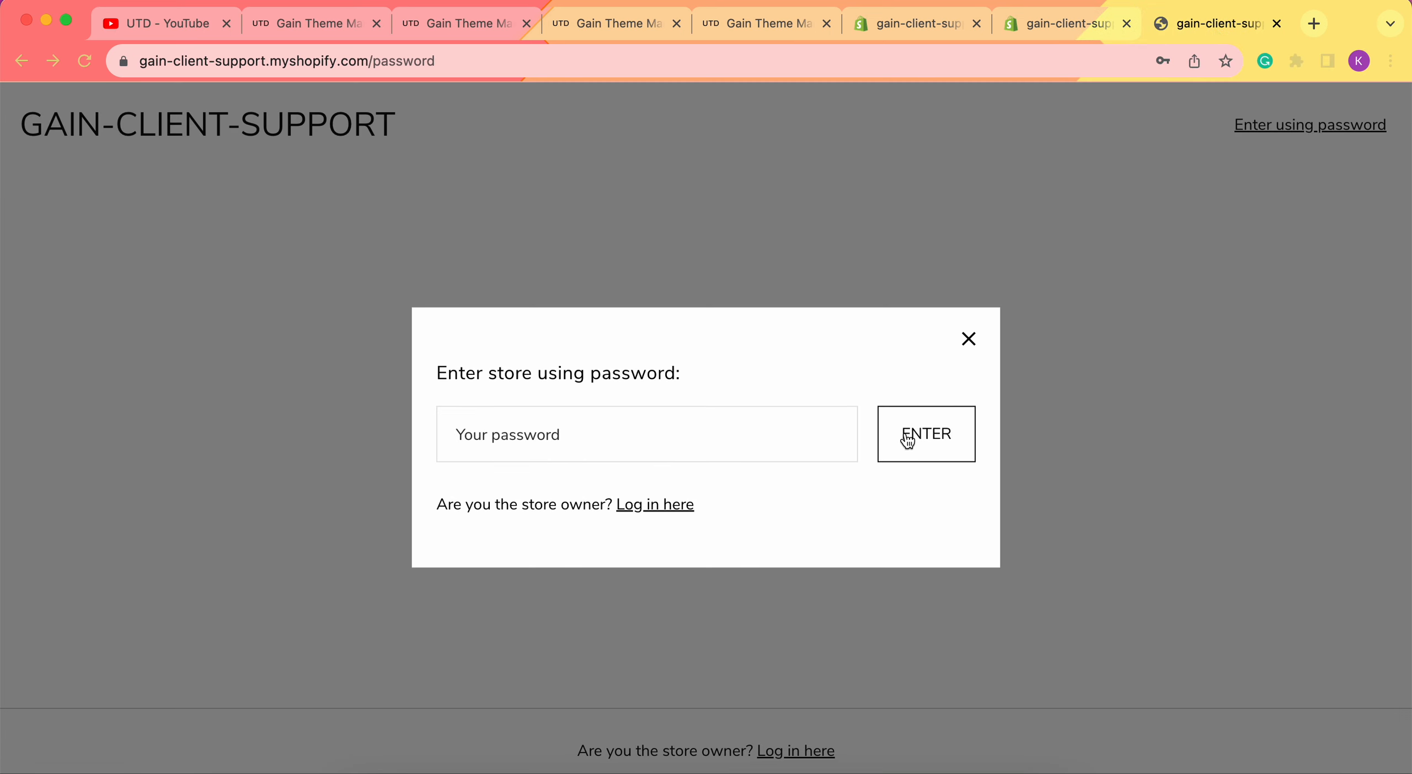
click(1038, 27)
scroll(119, 461, down, 2)
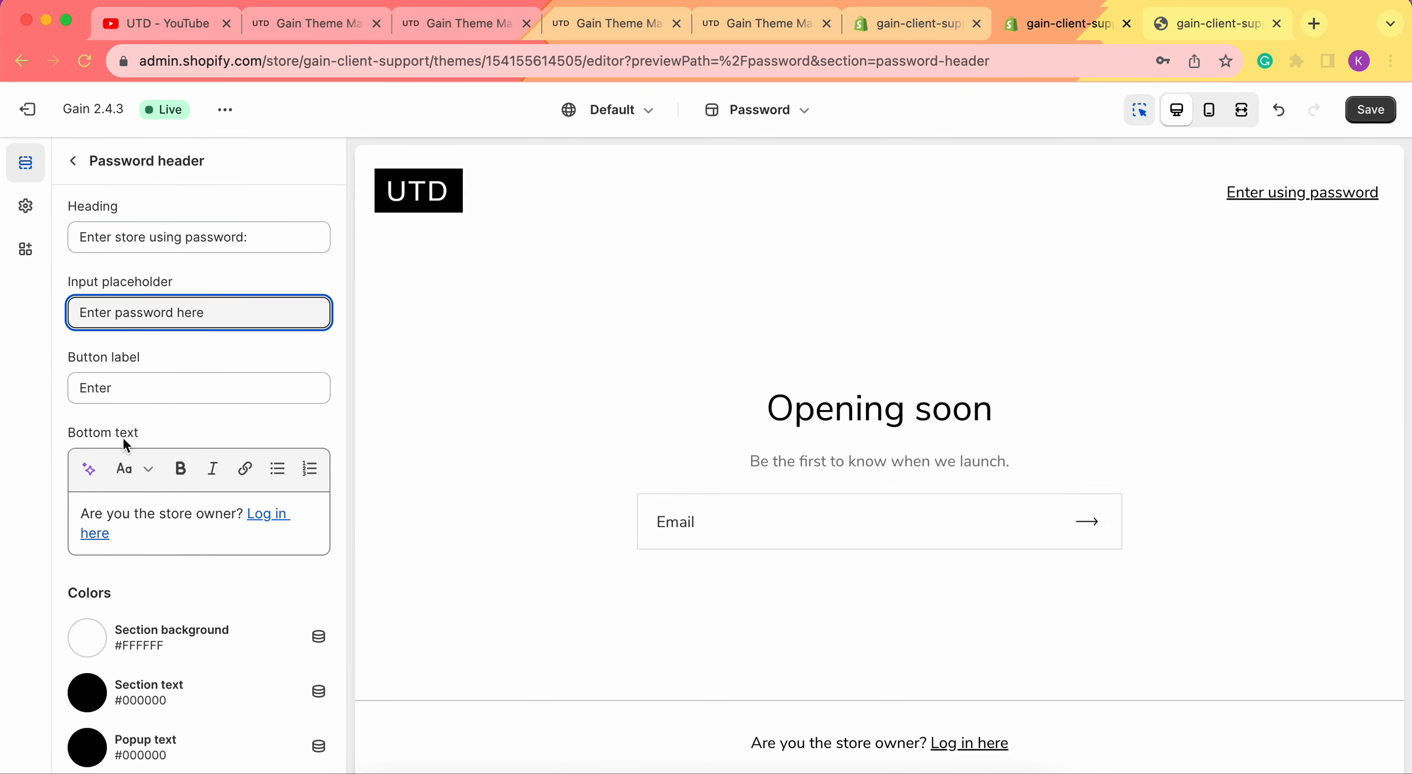
click(1211, 21)
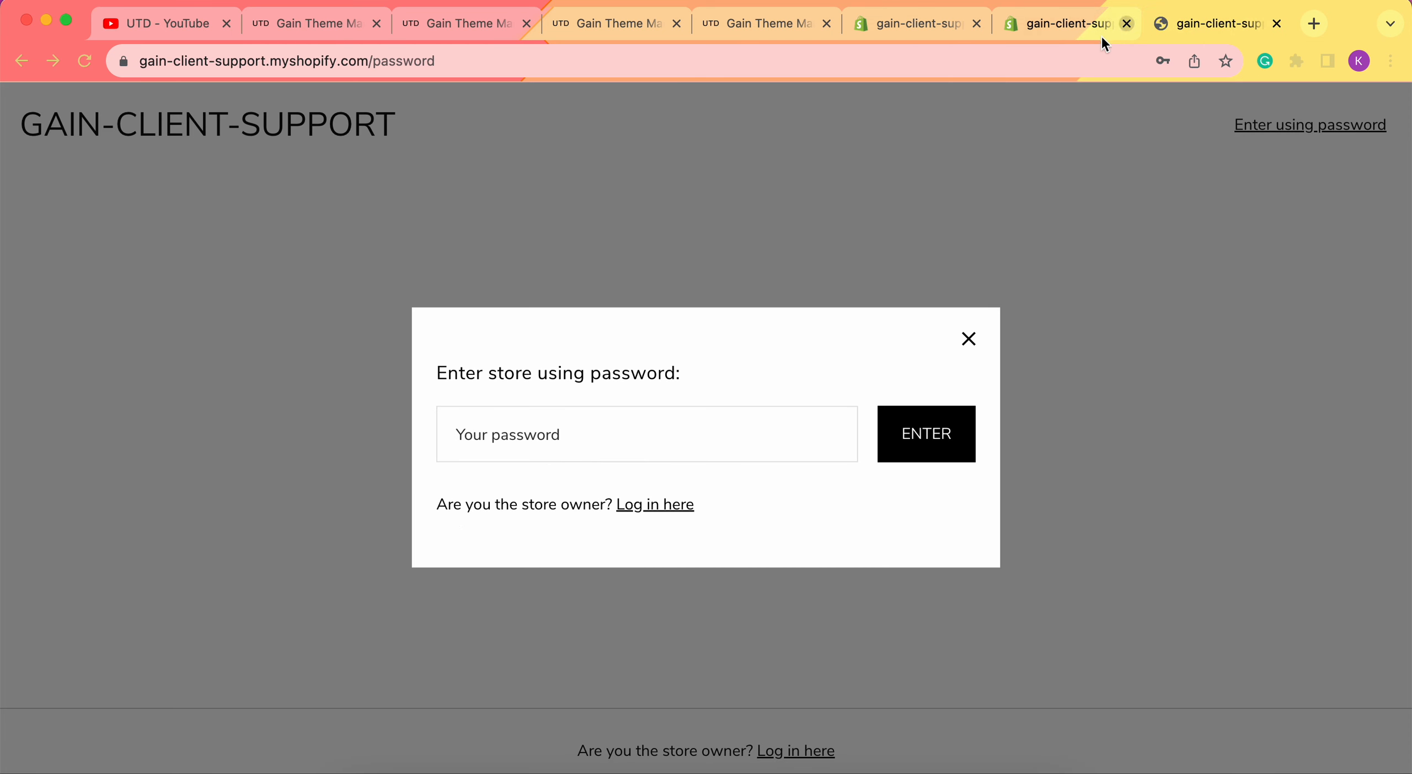
click(1046, 26)
click(269, 515)
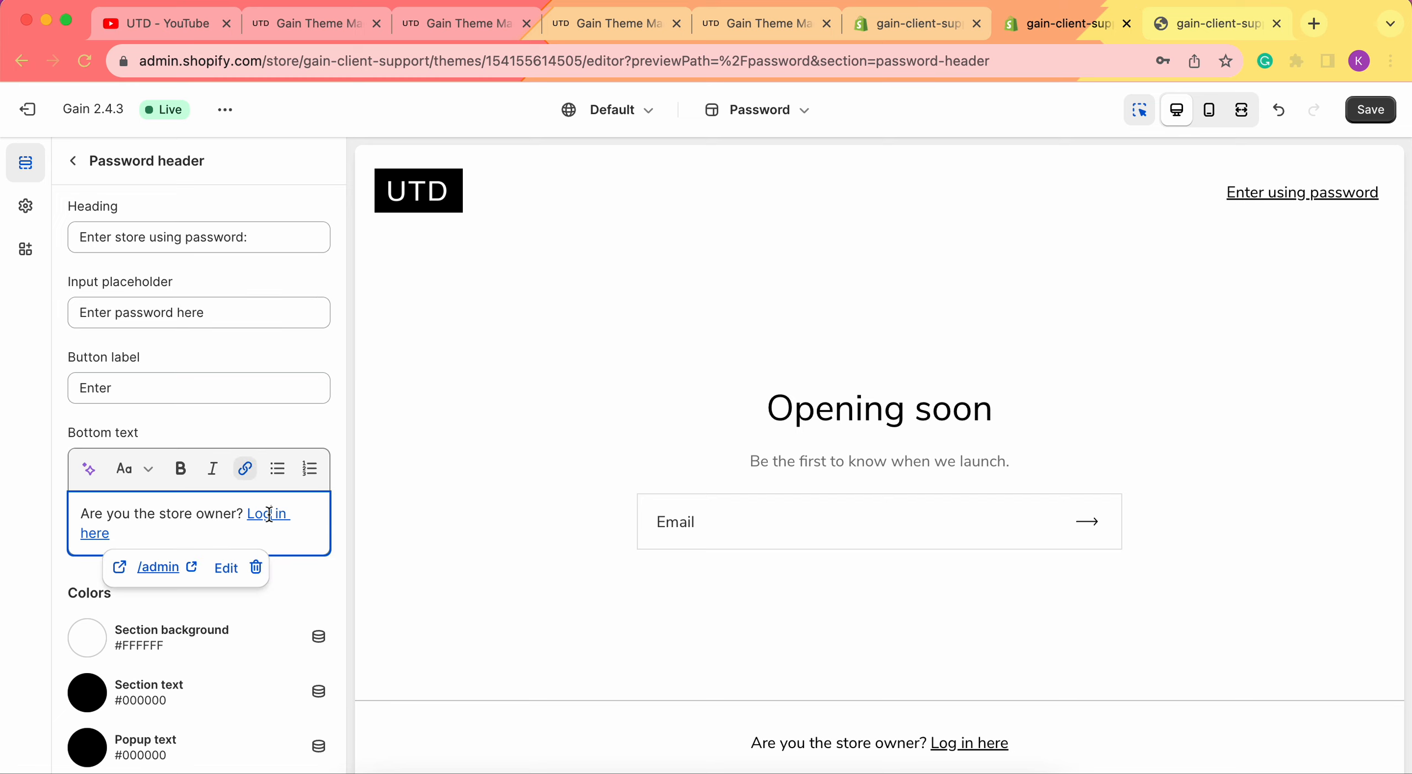
drag(249, 514, 248, 529)
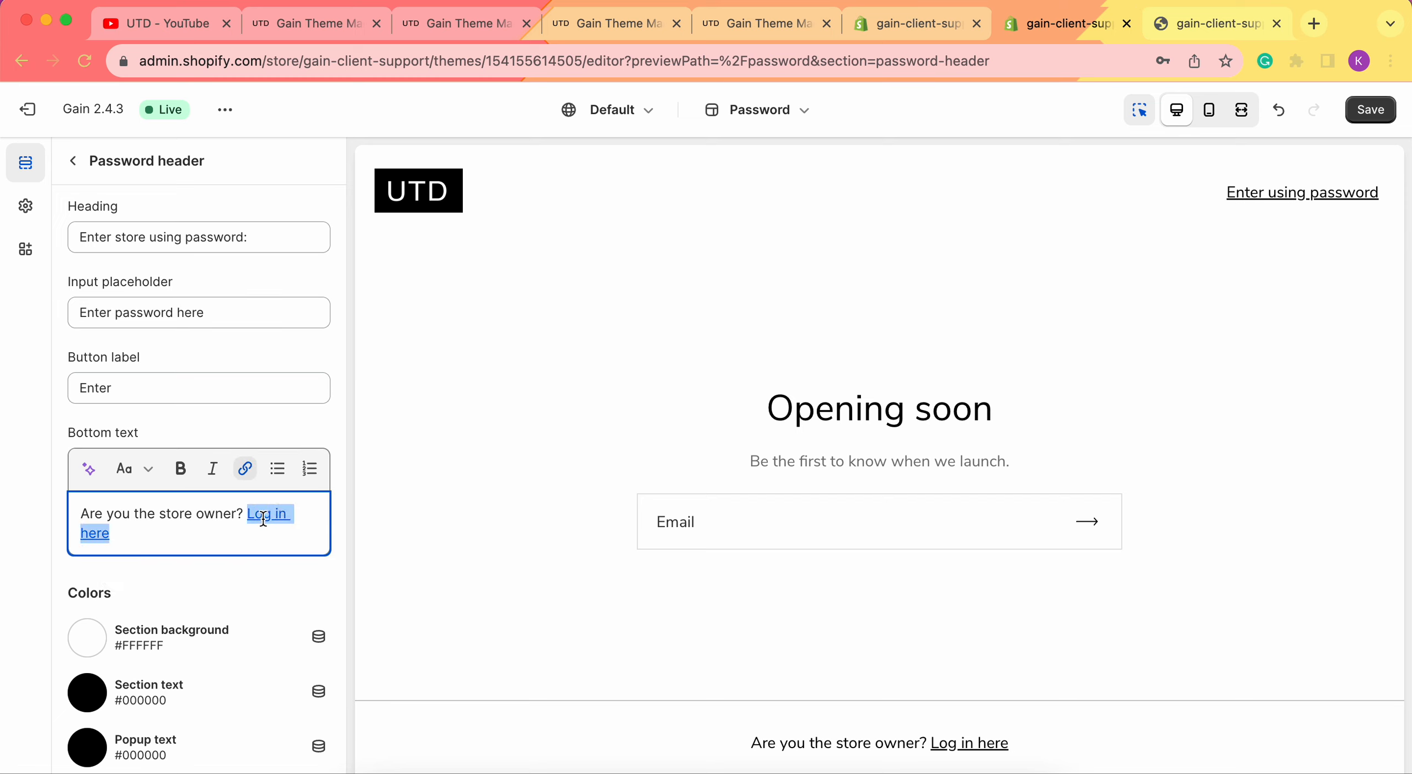
click(187, 528)
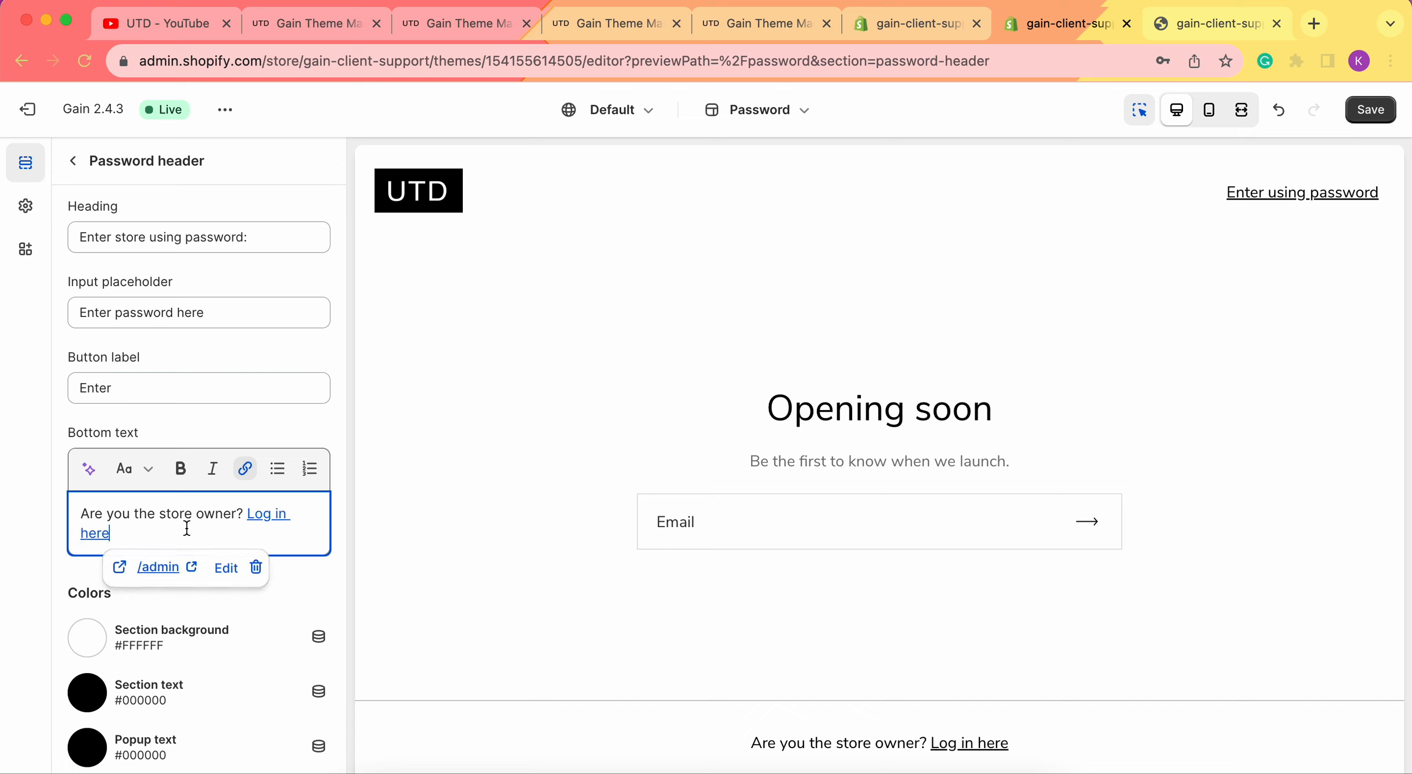
click(146, 517)
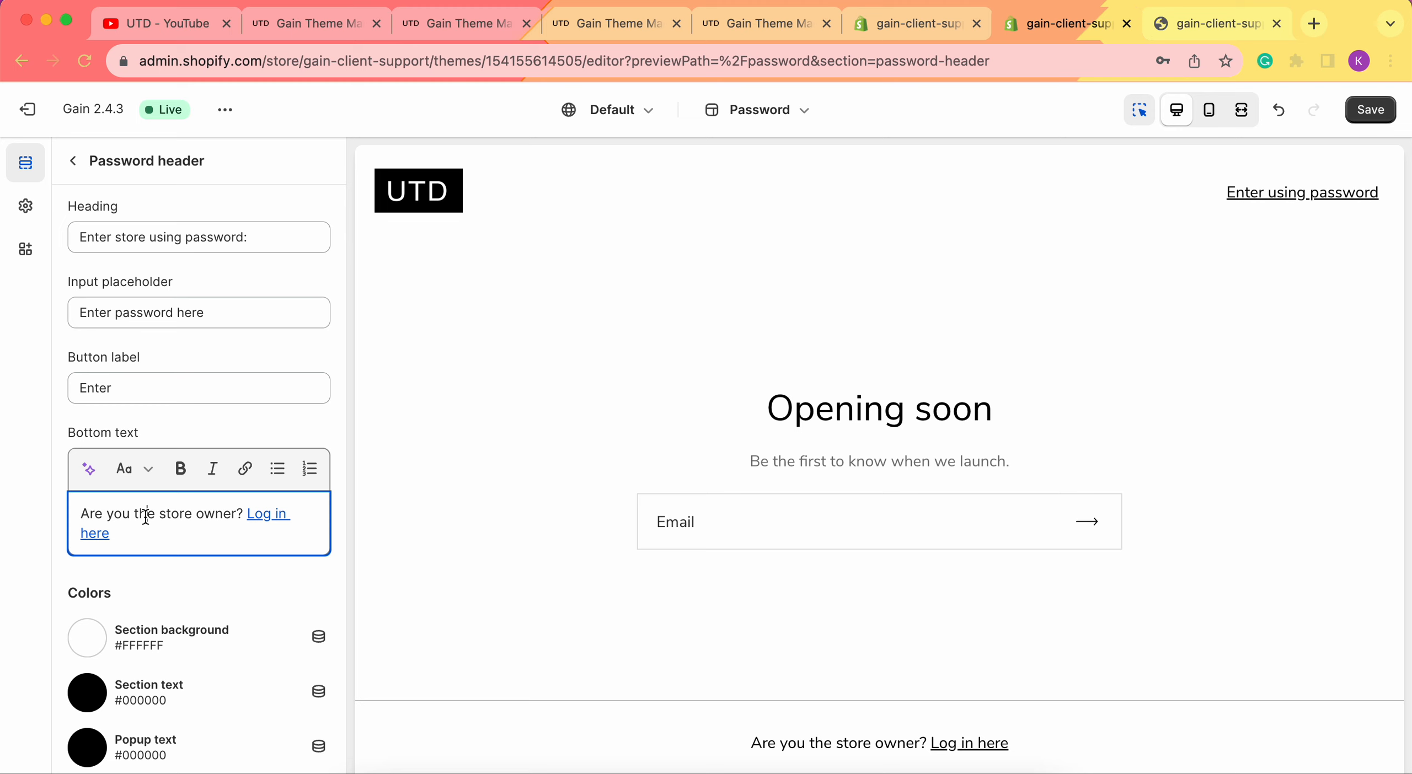
Set the Password header's section background color to #E6E6E6 and its section text color to #FFFFFF.
scroll(145, 517, down, 5)
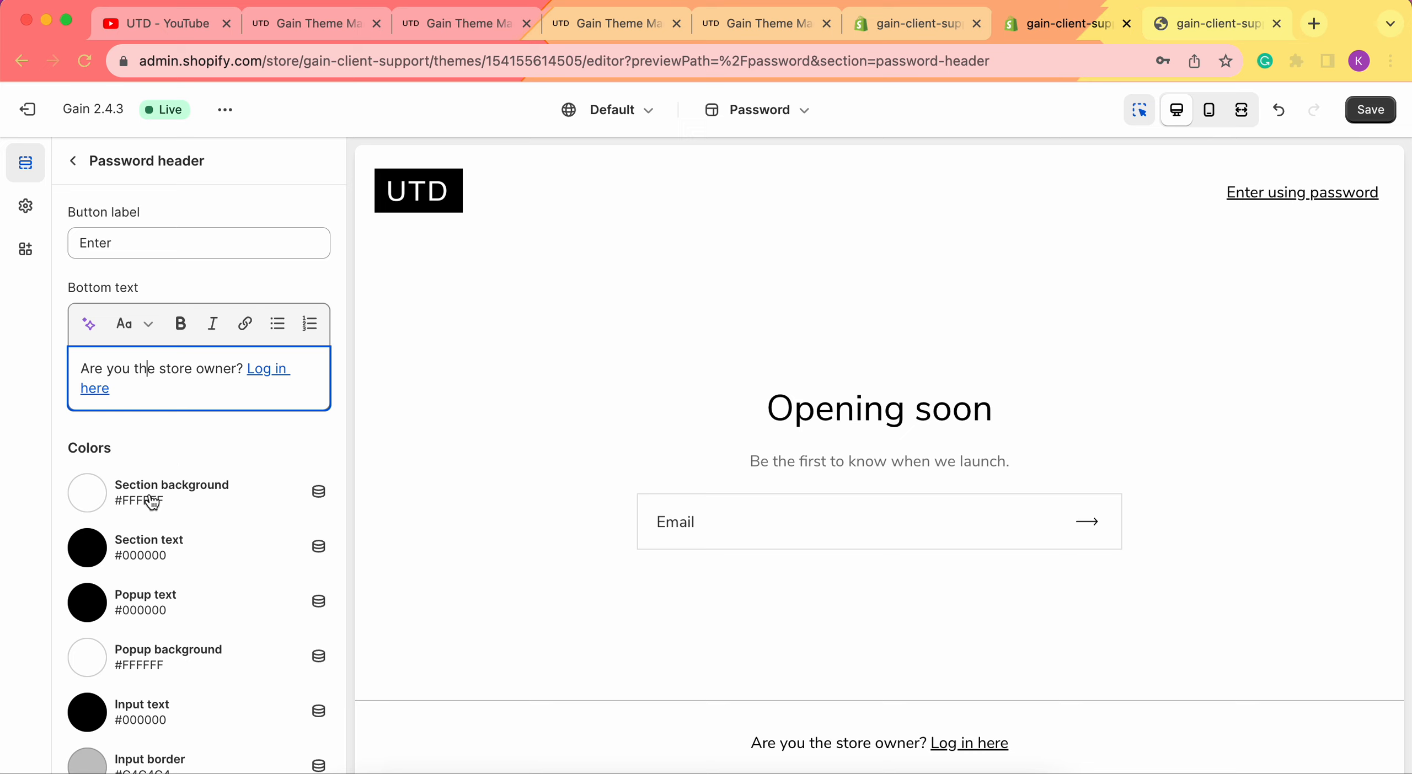
click(87, 493)
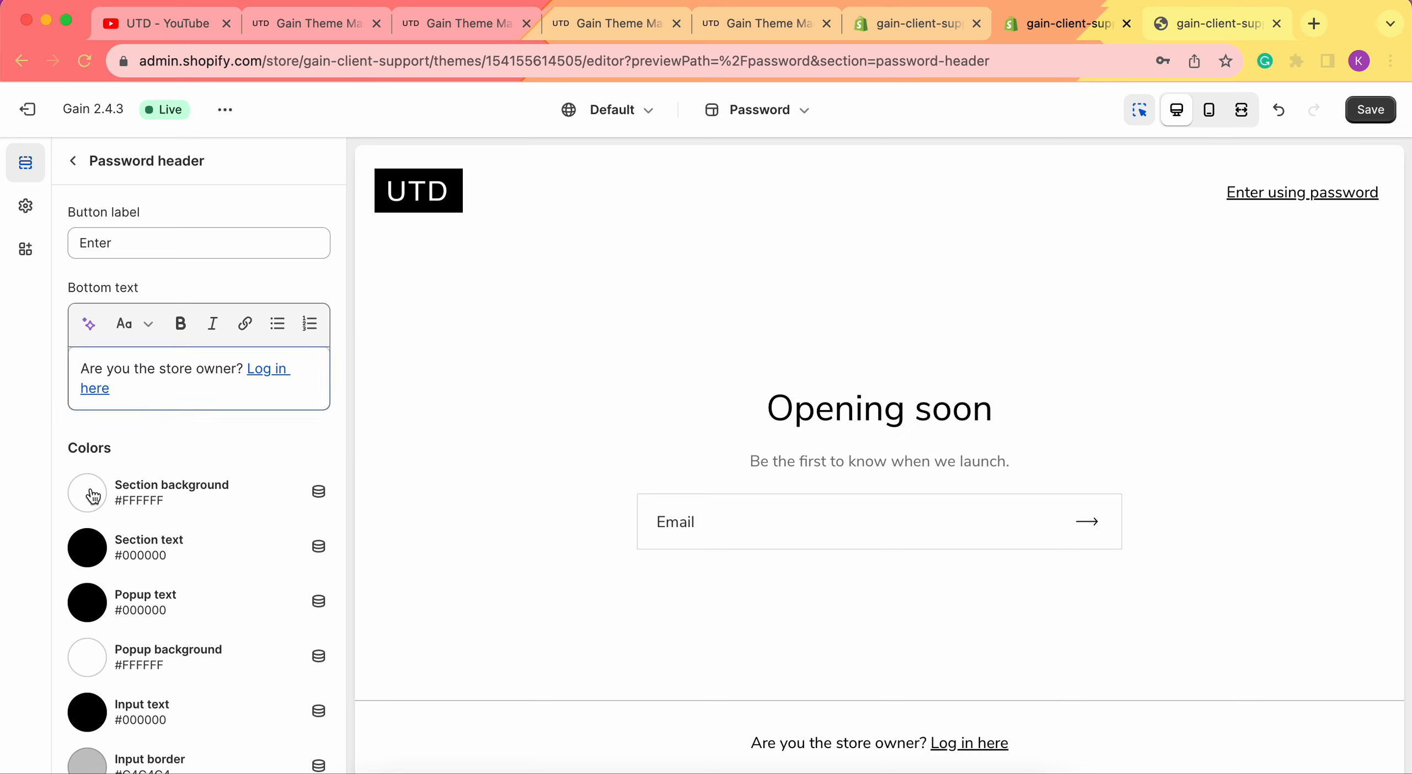
click(246, 411)
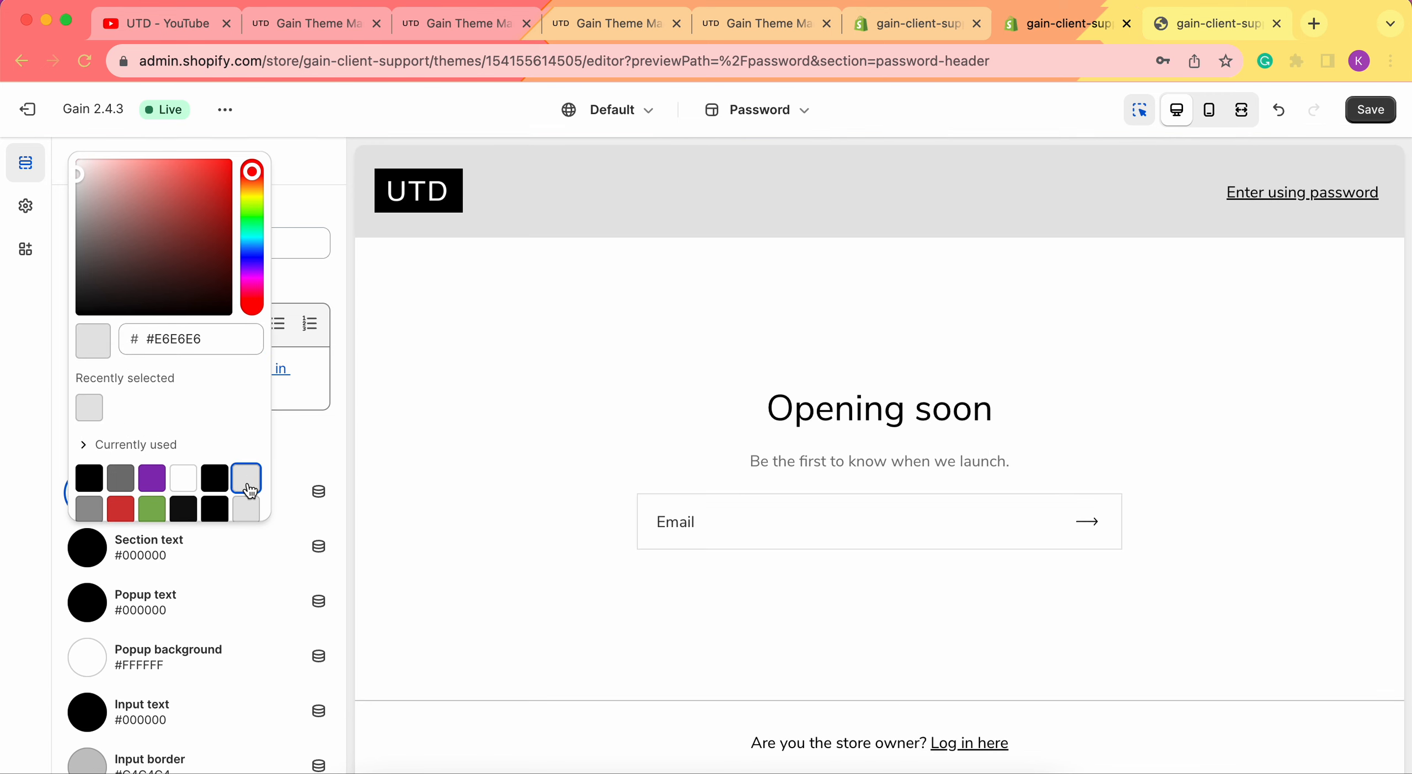
click(5, 558)
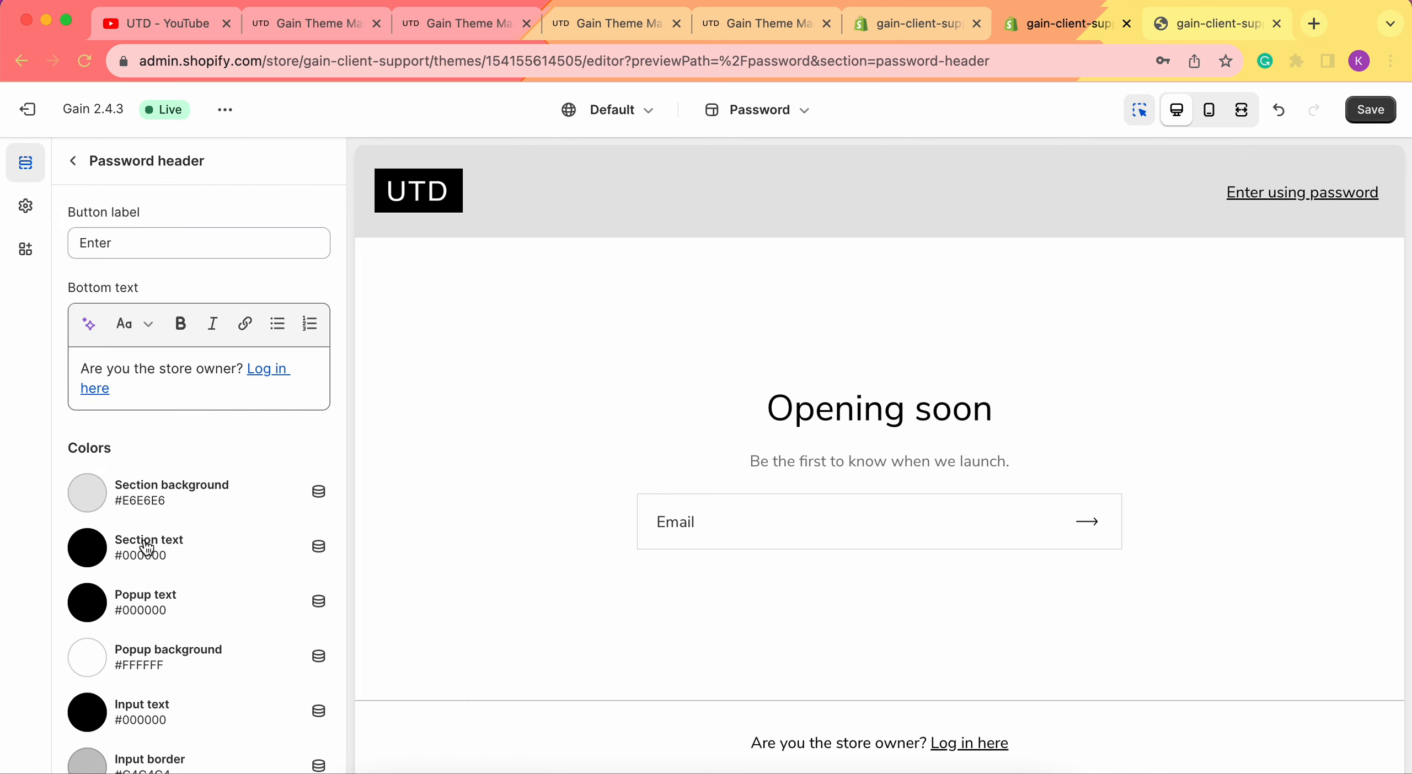
click(88, 547)
click(215, 468)
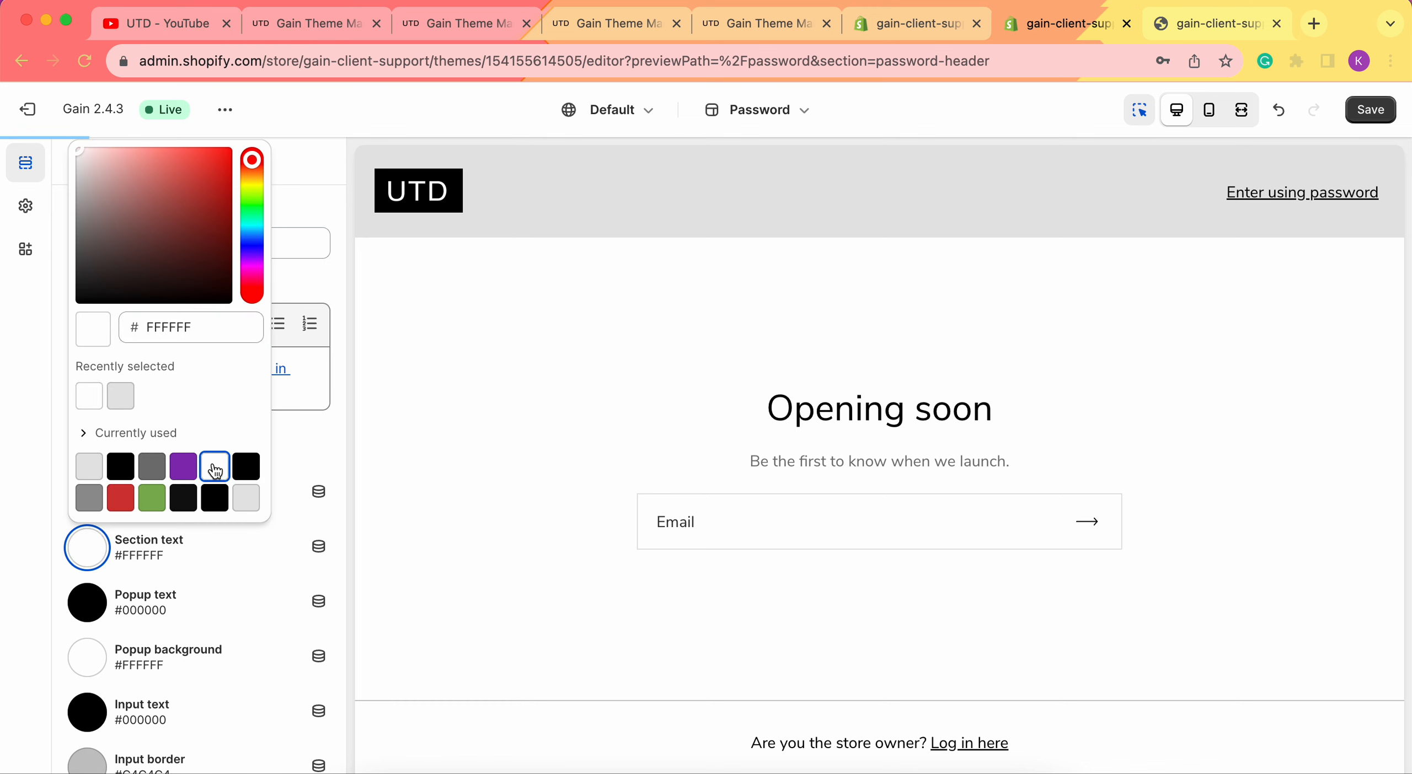
Set the Password header's section text color to #000000.
click(246, 466)
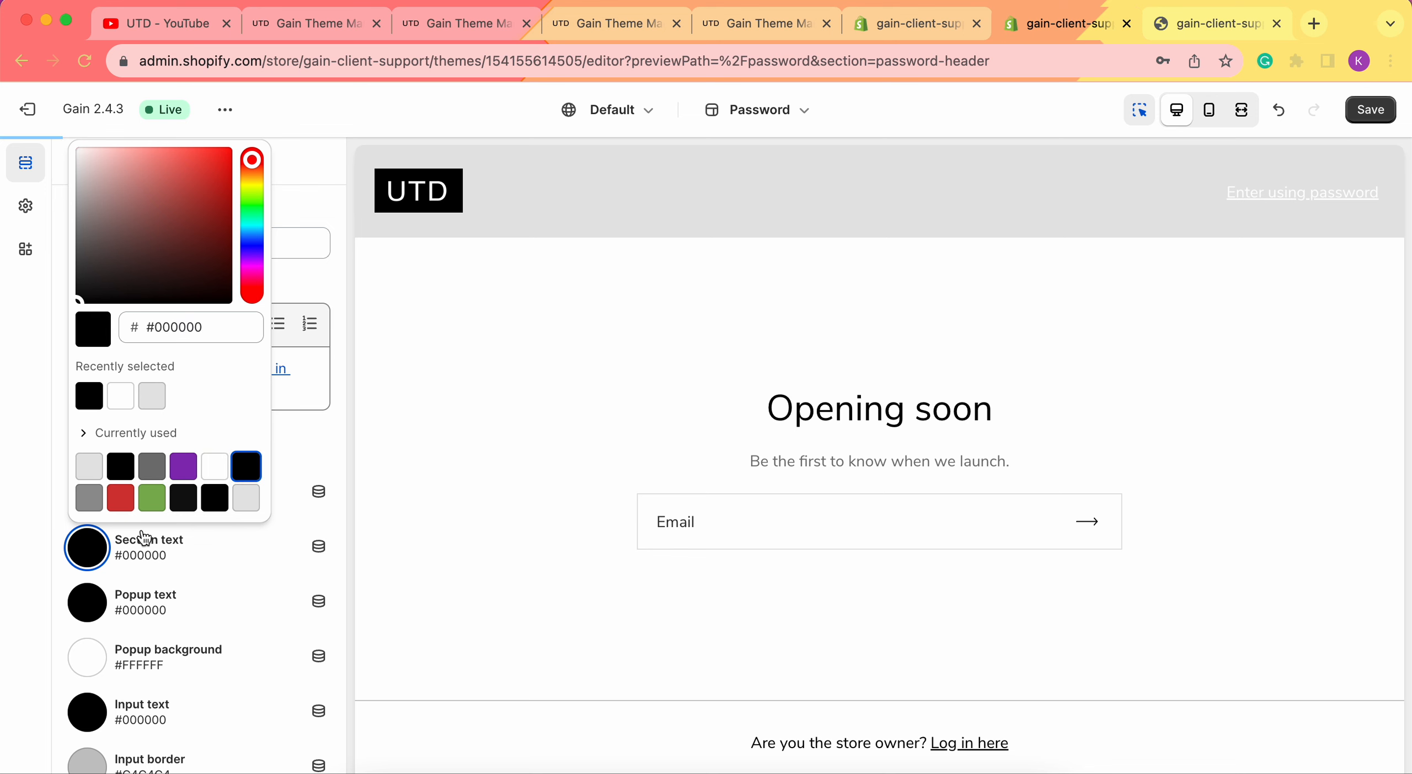
click(19, 588)
Try #D33636 as the Password header's popup text color.
scroll(152, 584, down, 1)
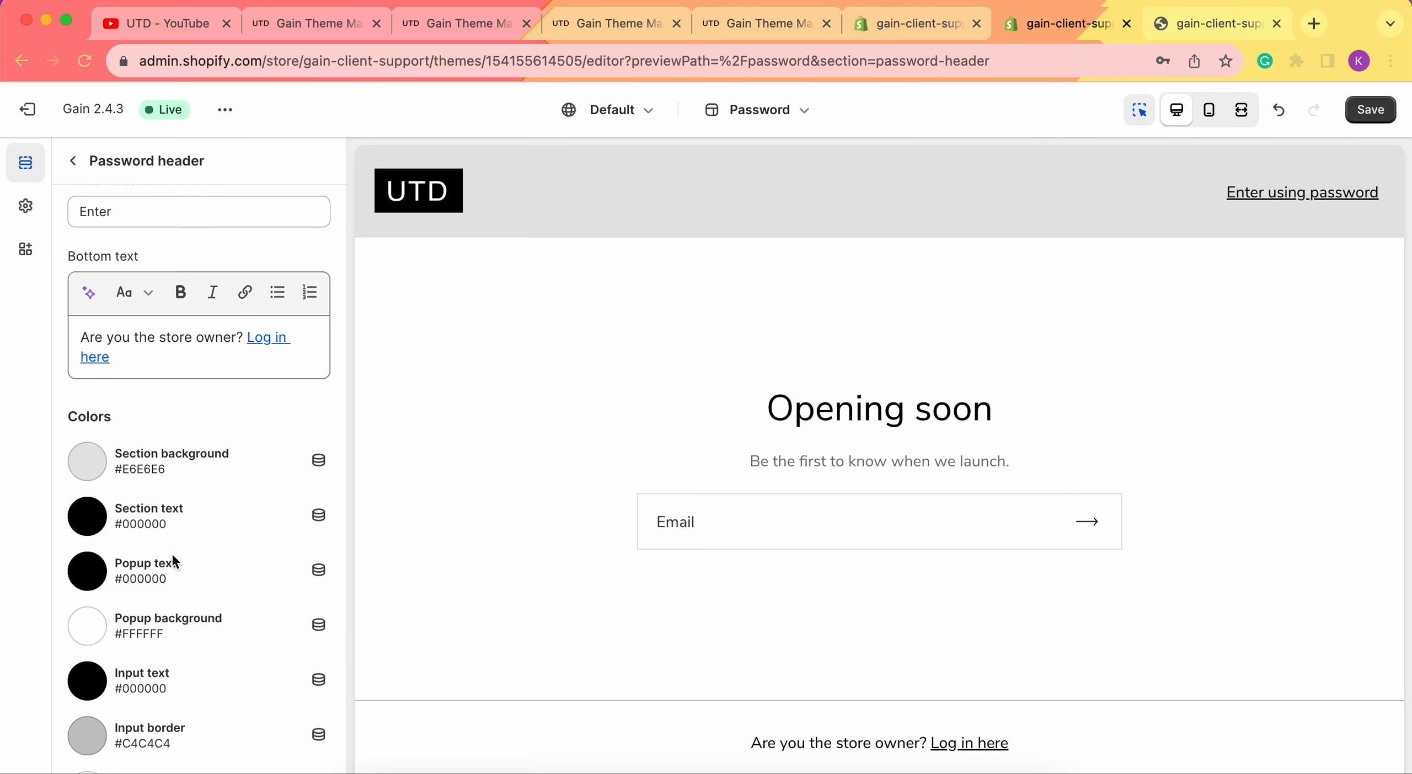
click(168, 572)
click(120, 521)
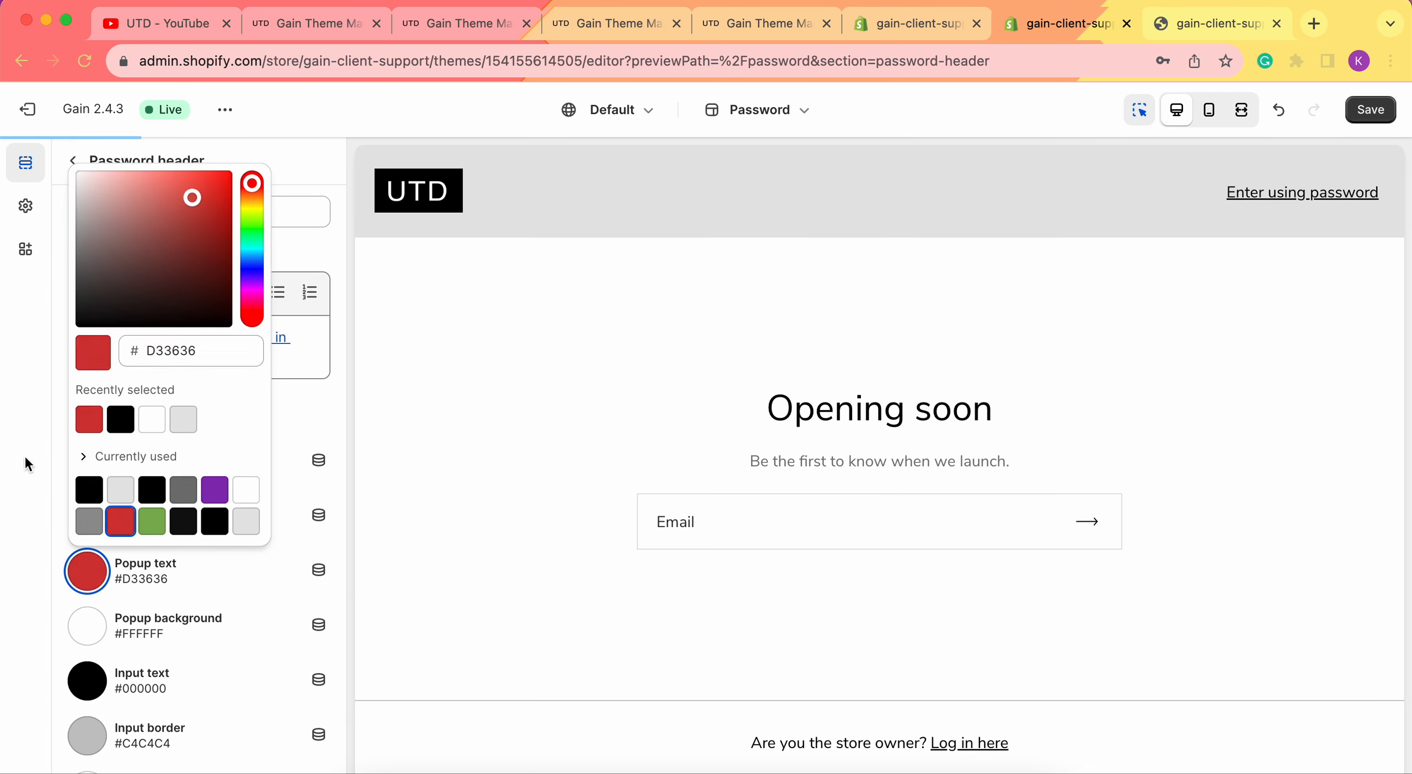
click(24, 462)
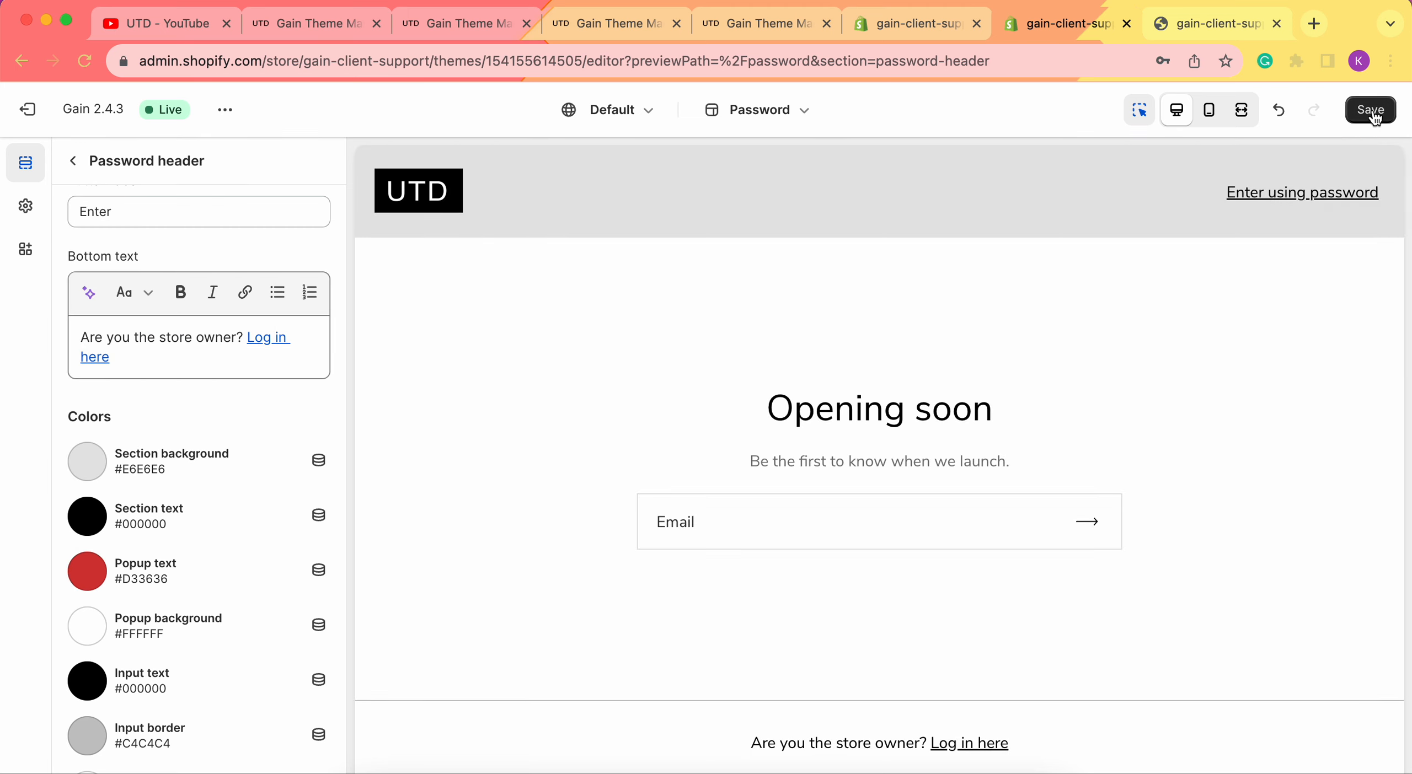
Check the password popup's text color in the full-width preview, then return to the desktop view.
click(1241, 110)
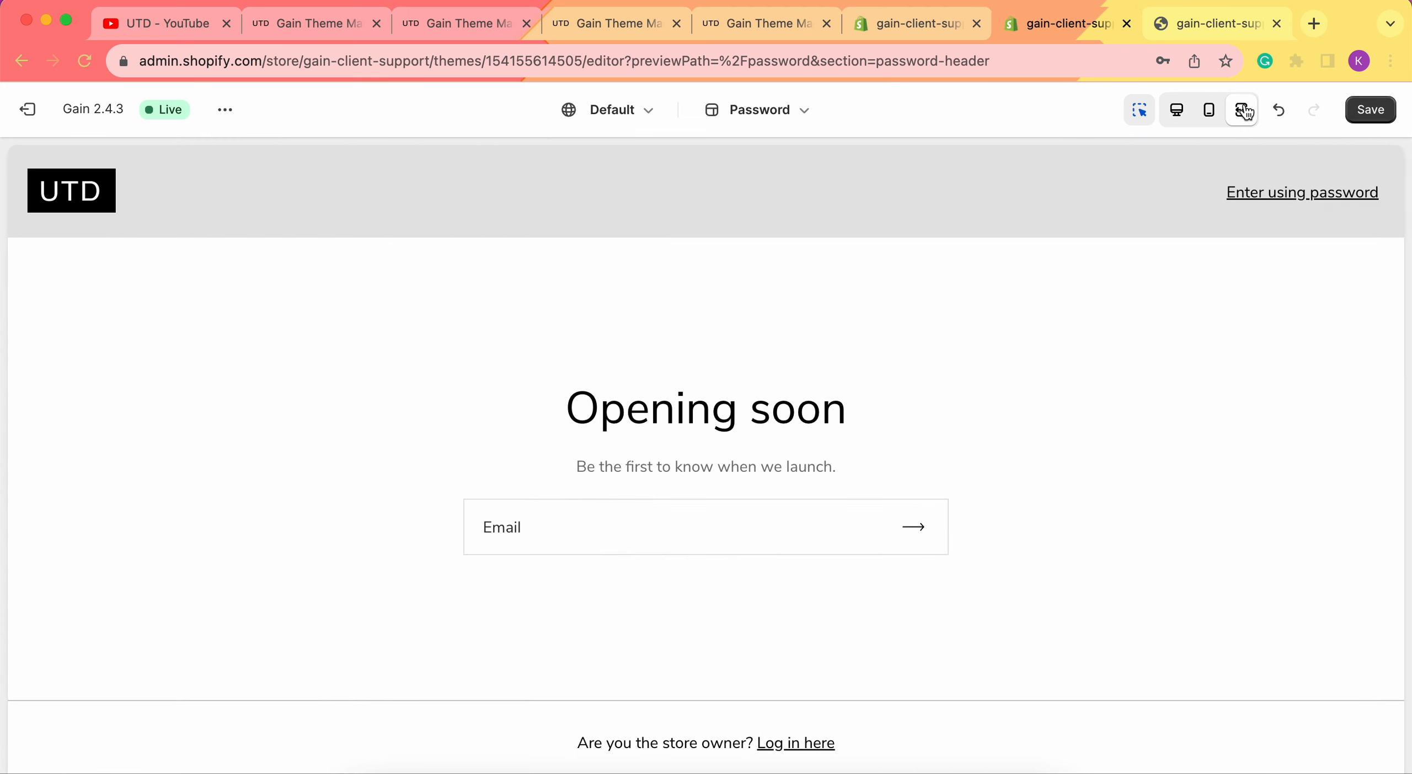
click(1296, 196)
click(1122, 407)
click(1176, 110)
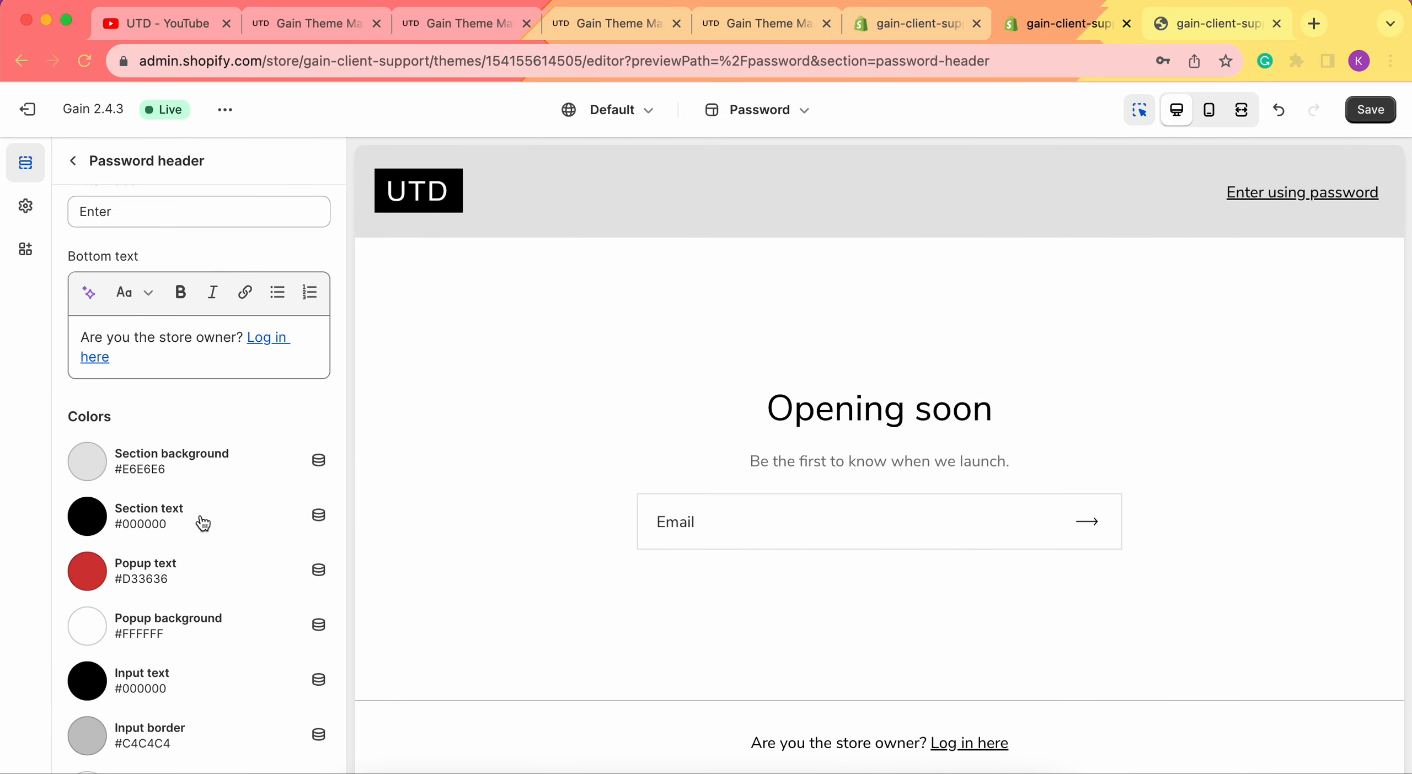
Set the header's popup text color back to #000000.
click(96, 570)
click(120, 420)
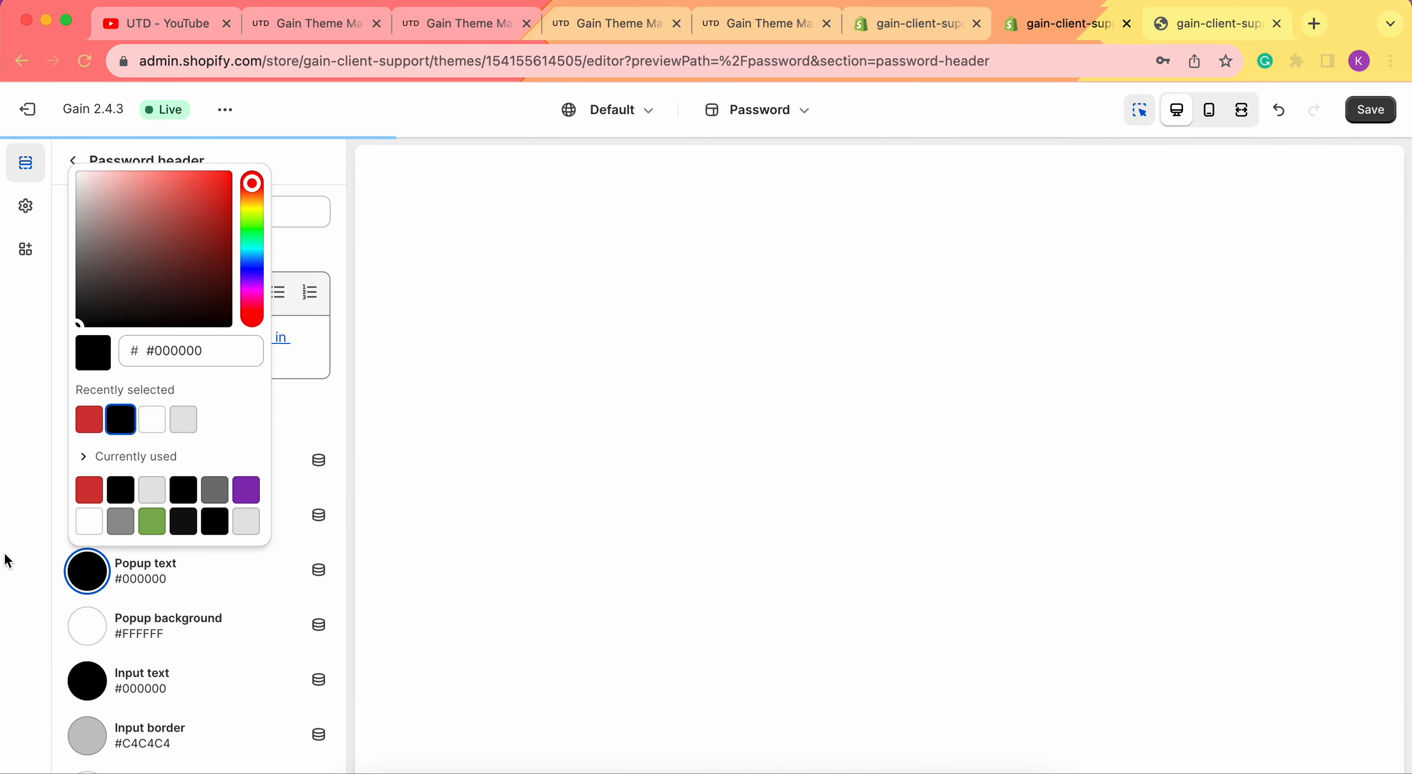
click(7, 561)
Set the Password header's popup background color to #E6E6E6.
scroll(167, 590, down, 2)
click(130, 538)
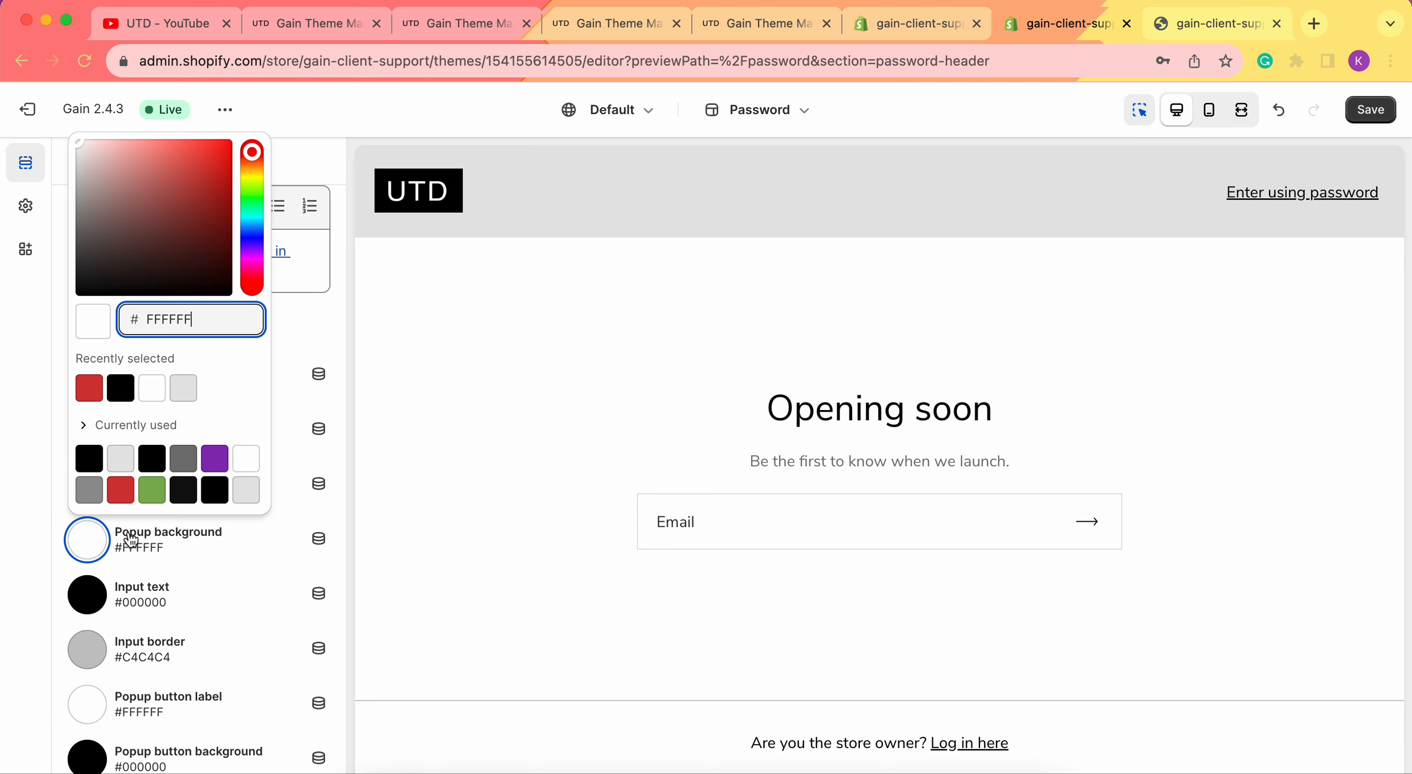
click(246, 489)
click(44, 519)
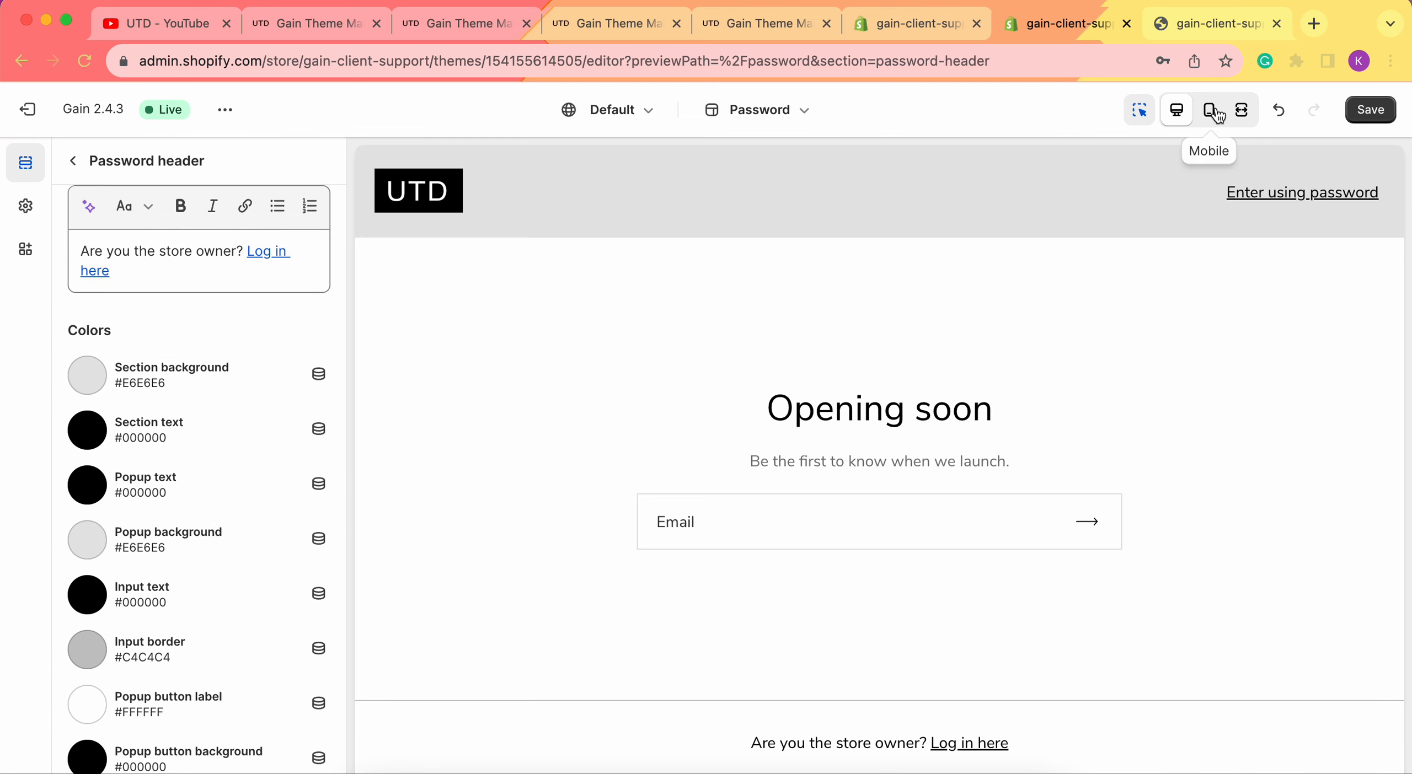
Examine the password popup in the full-width preview and review the remaining Password header settings.
click(1241, 109)
click(1285, 192)
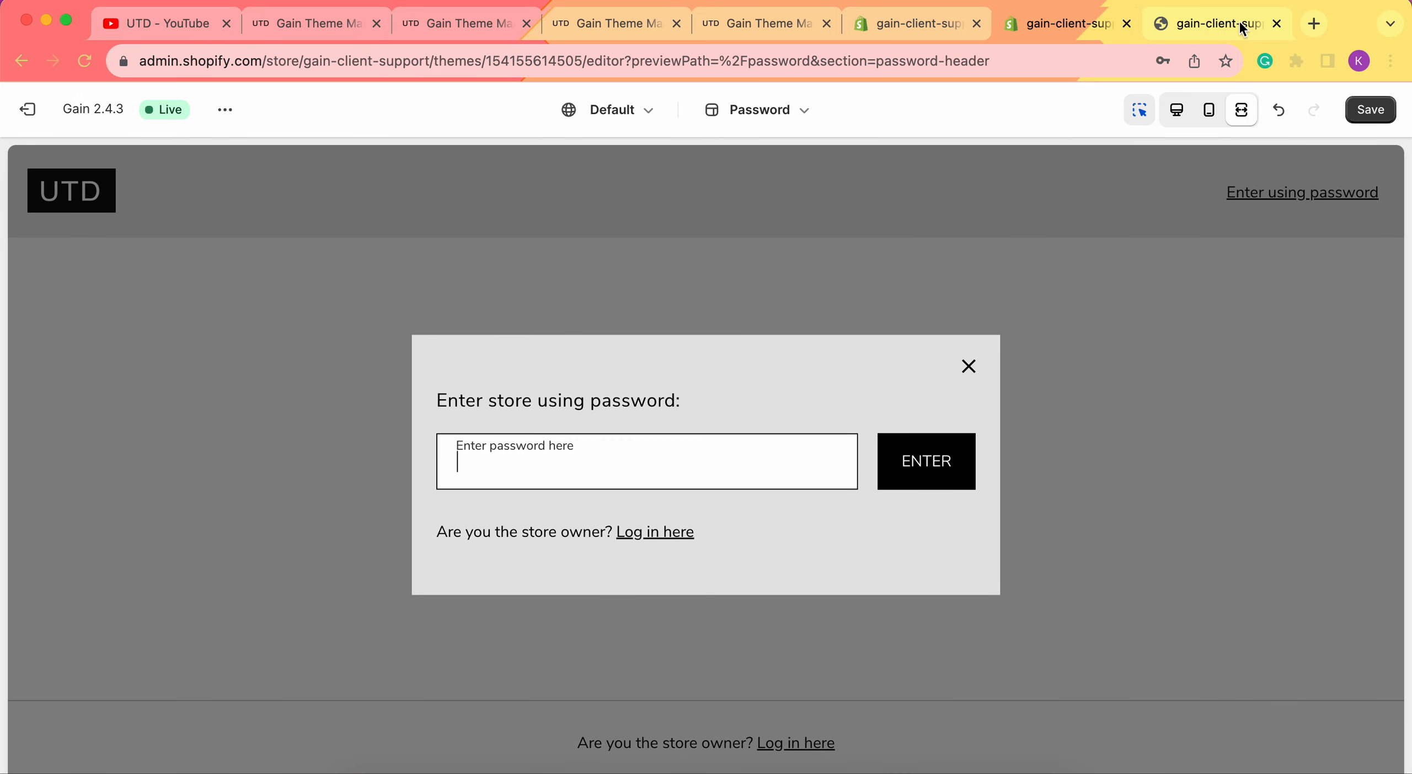
click(1177, 109)
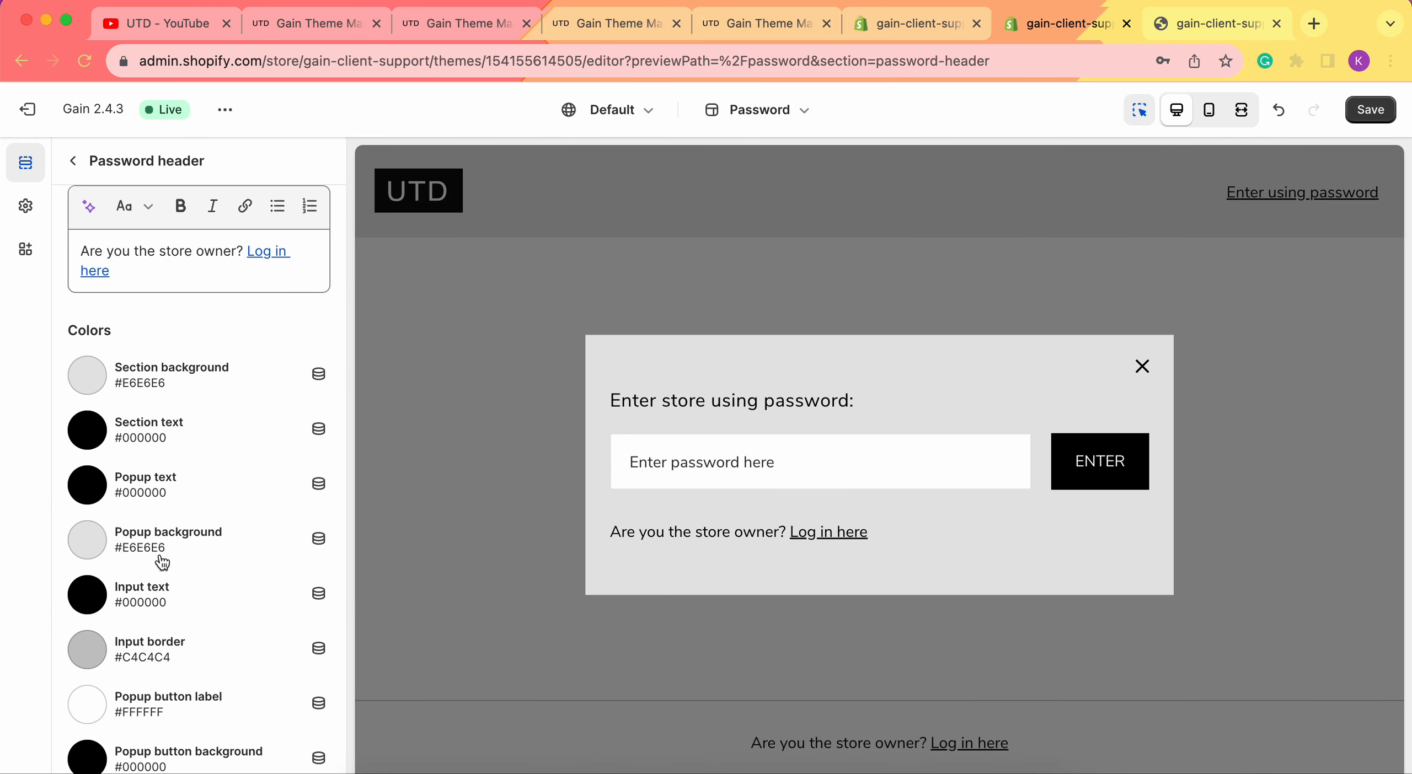
scroll(162, 562, down, 2)
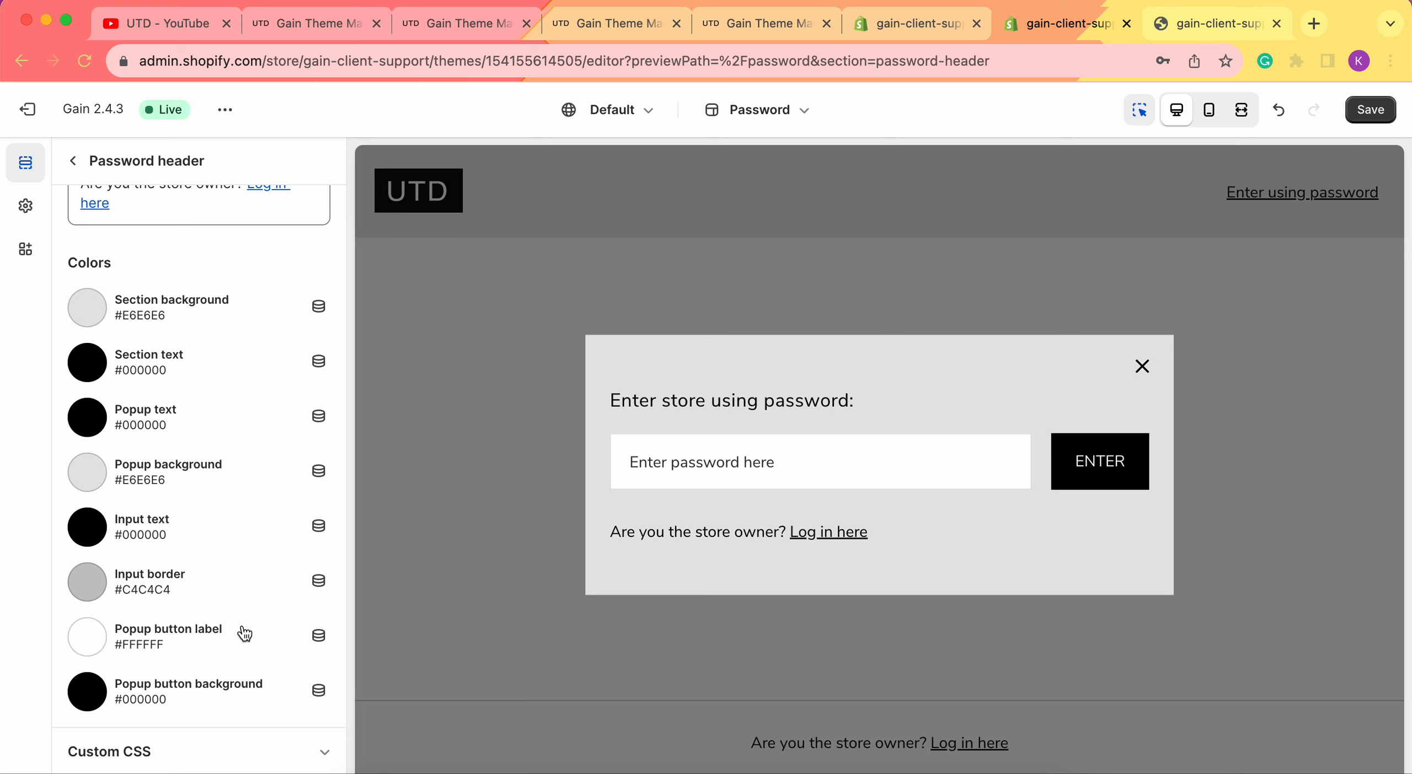
scroll(236, 378, up, 15)
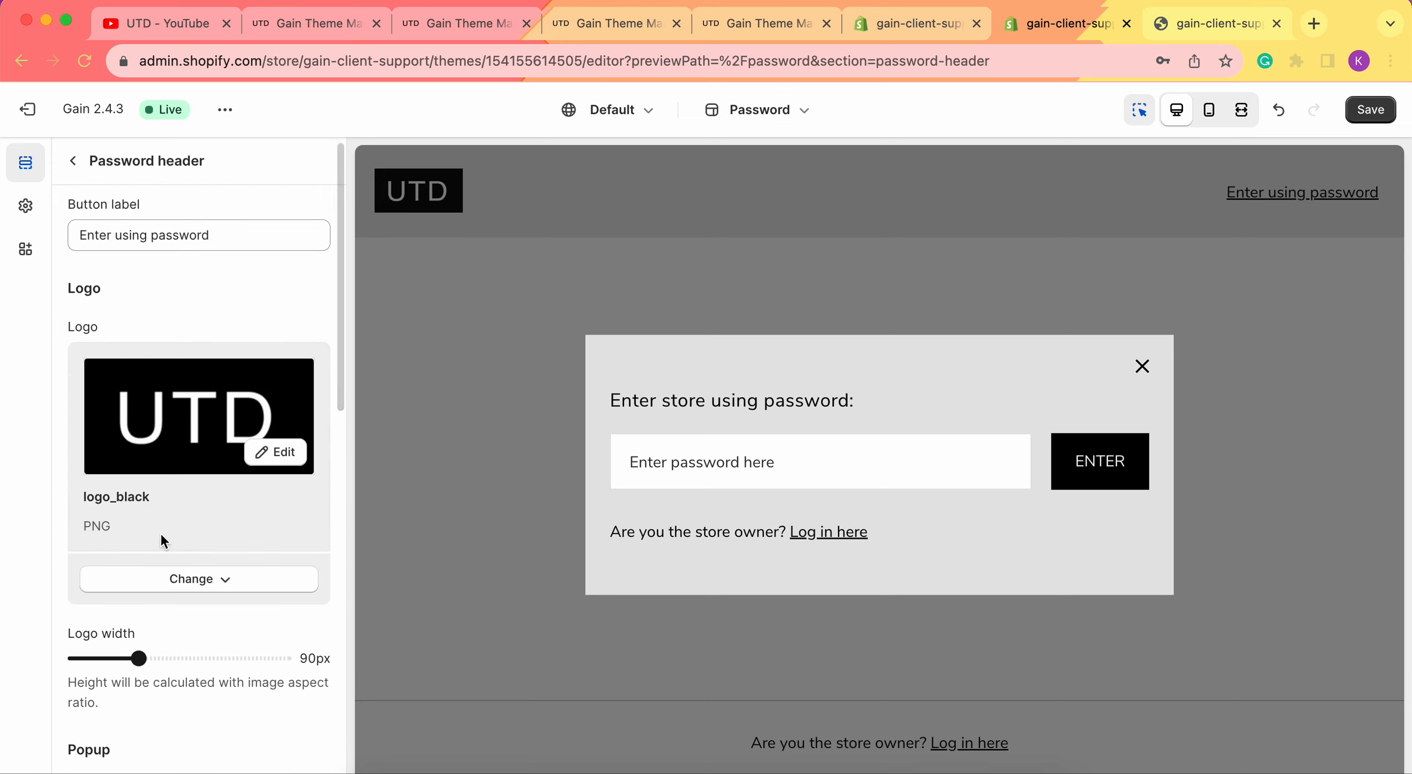
scroll(161, 534, down, 10)
scroll(165, 246, up, 10)
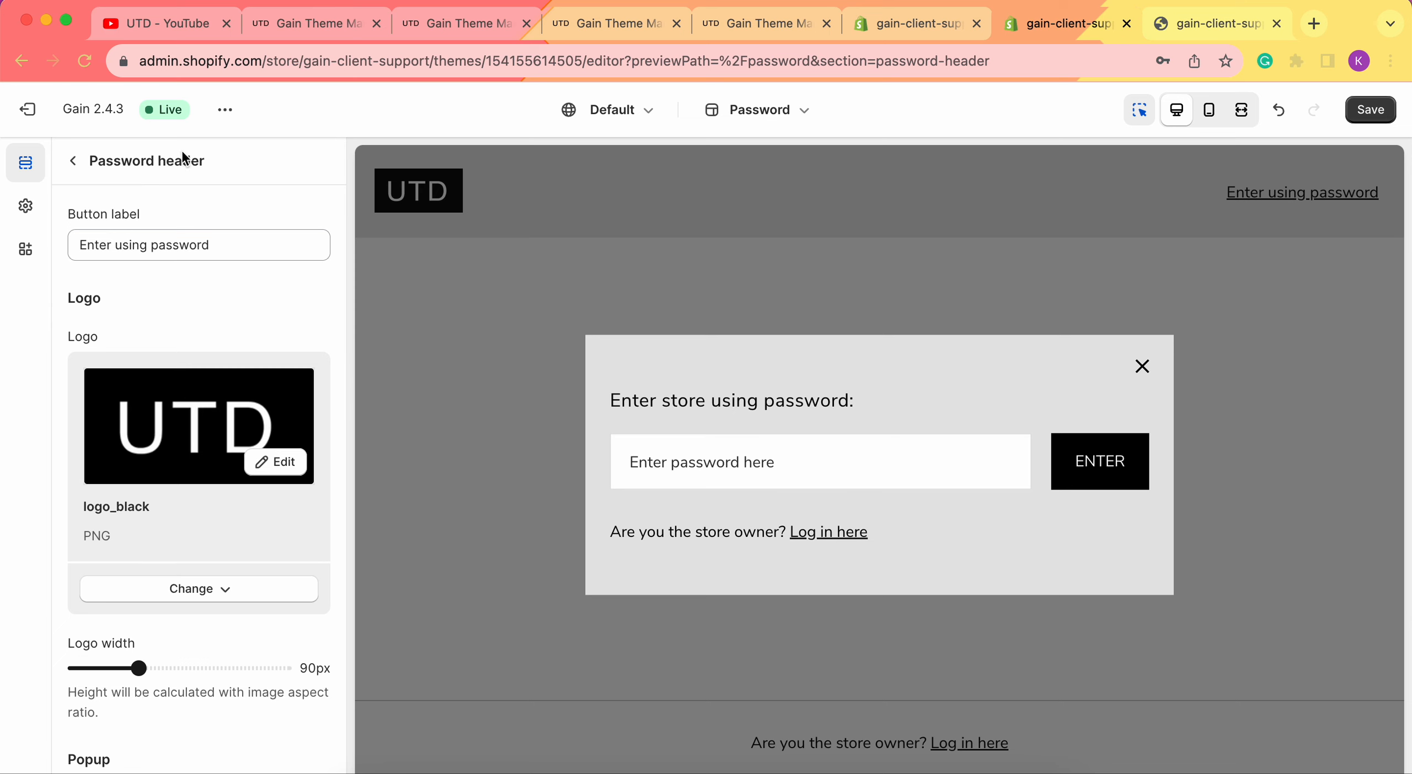
Close the password popup in the preview and open the Password content section's settings.
click(73, 161)
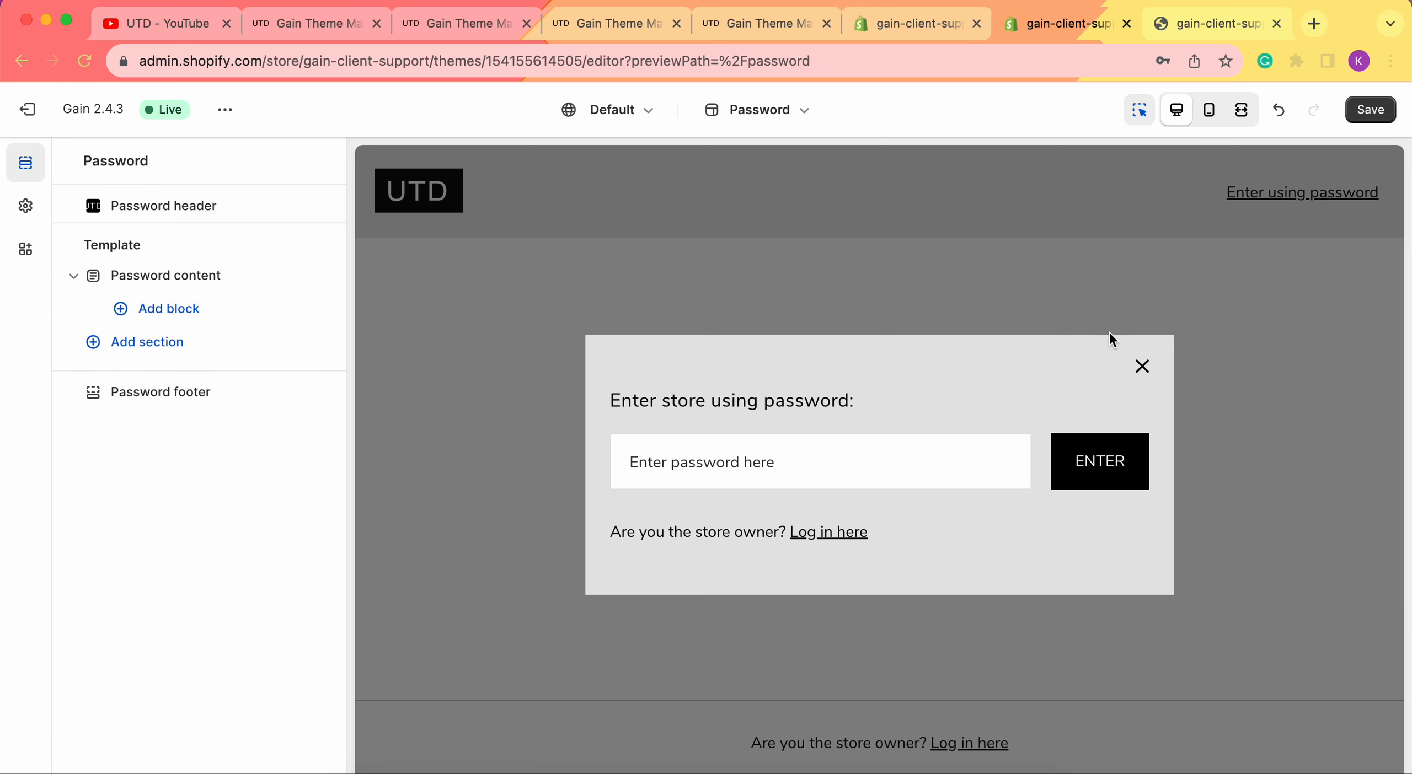
click(1127, 372)
click(72, 161)
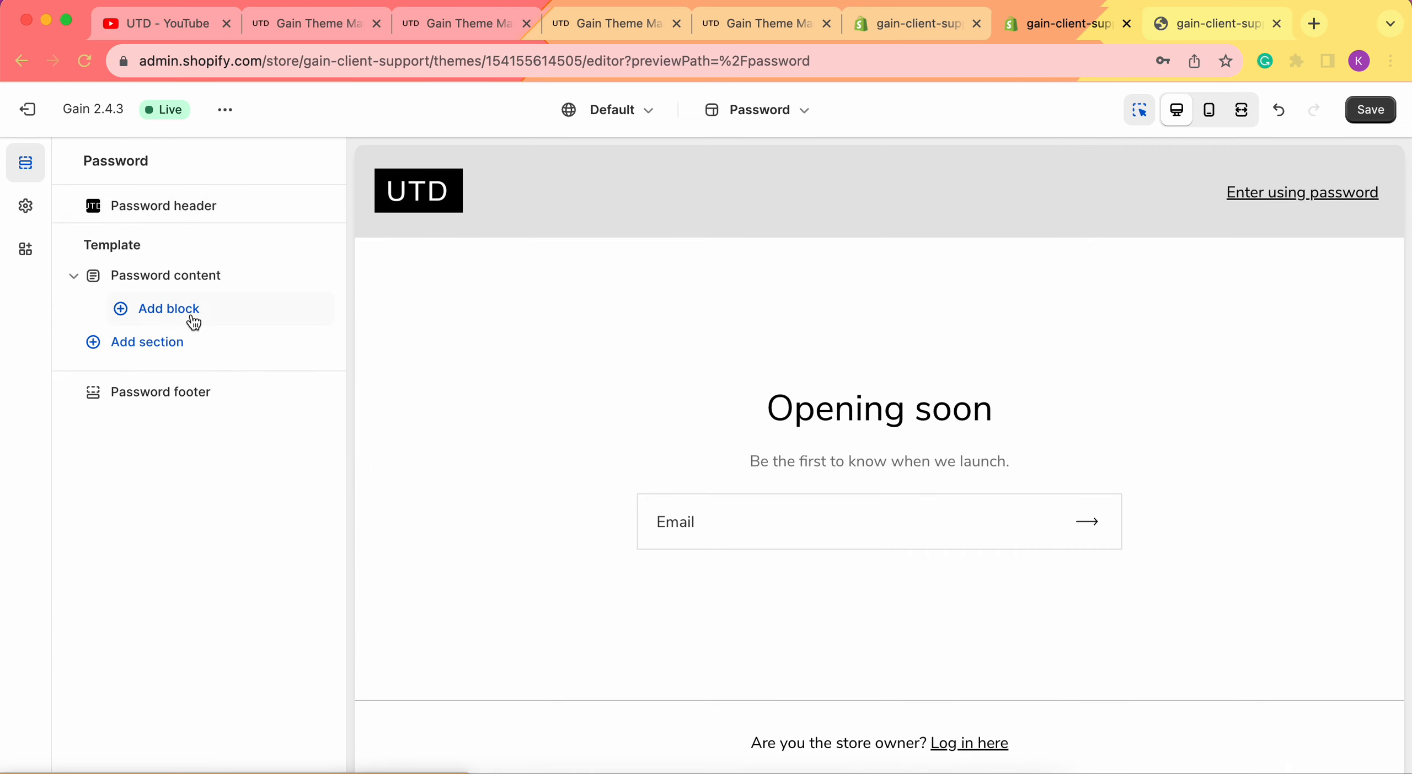
click(166, 277)
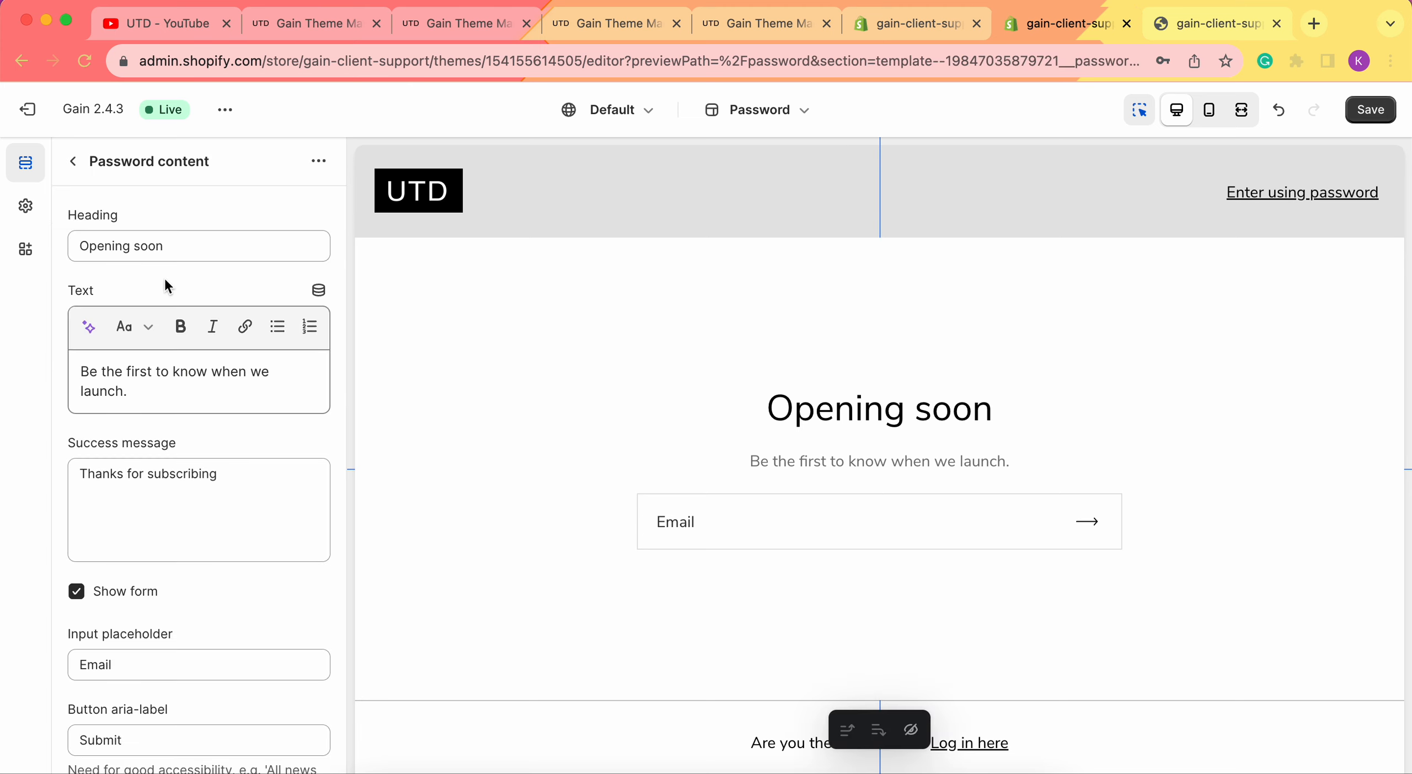
Append "Follow us." to the end of the Password content section's text.
click(193, 250)
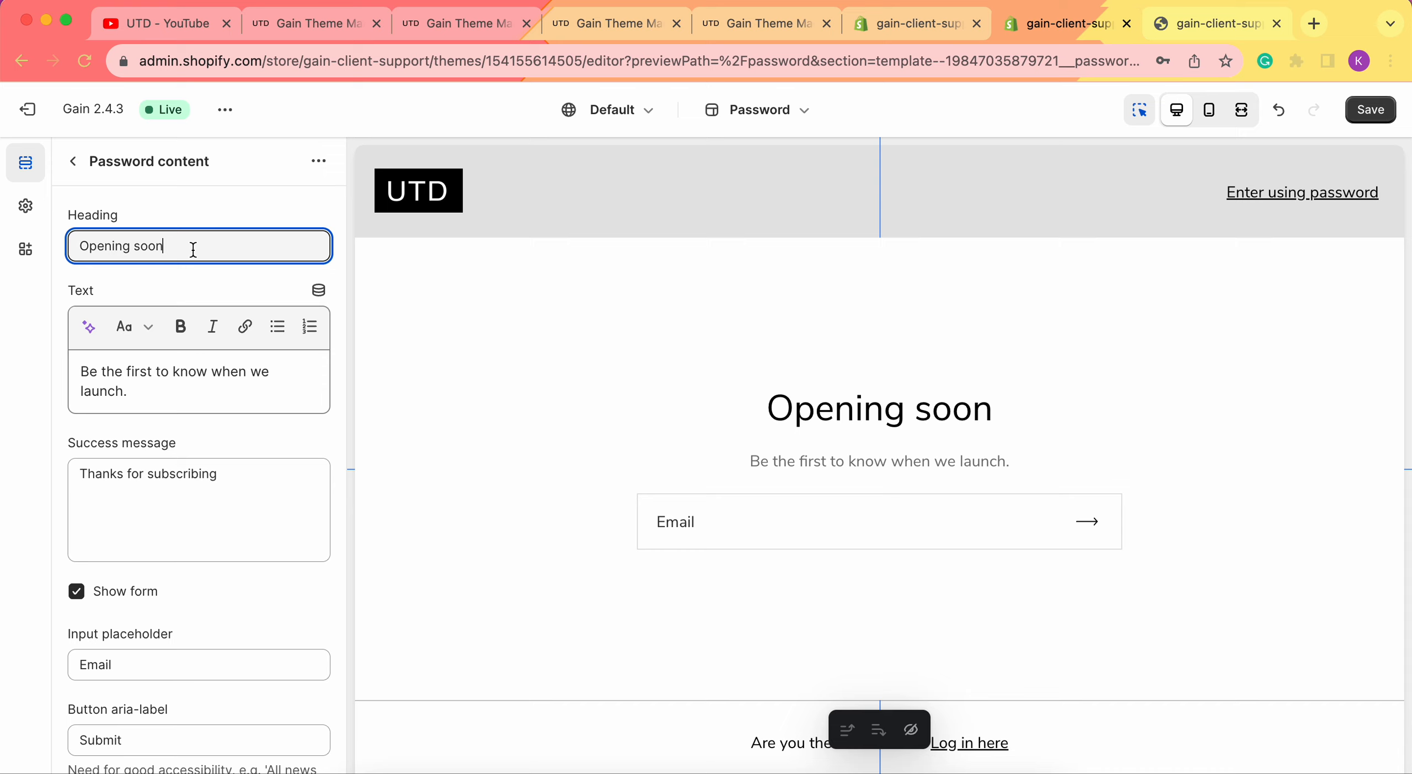
click(148, 393)
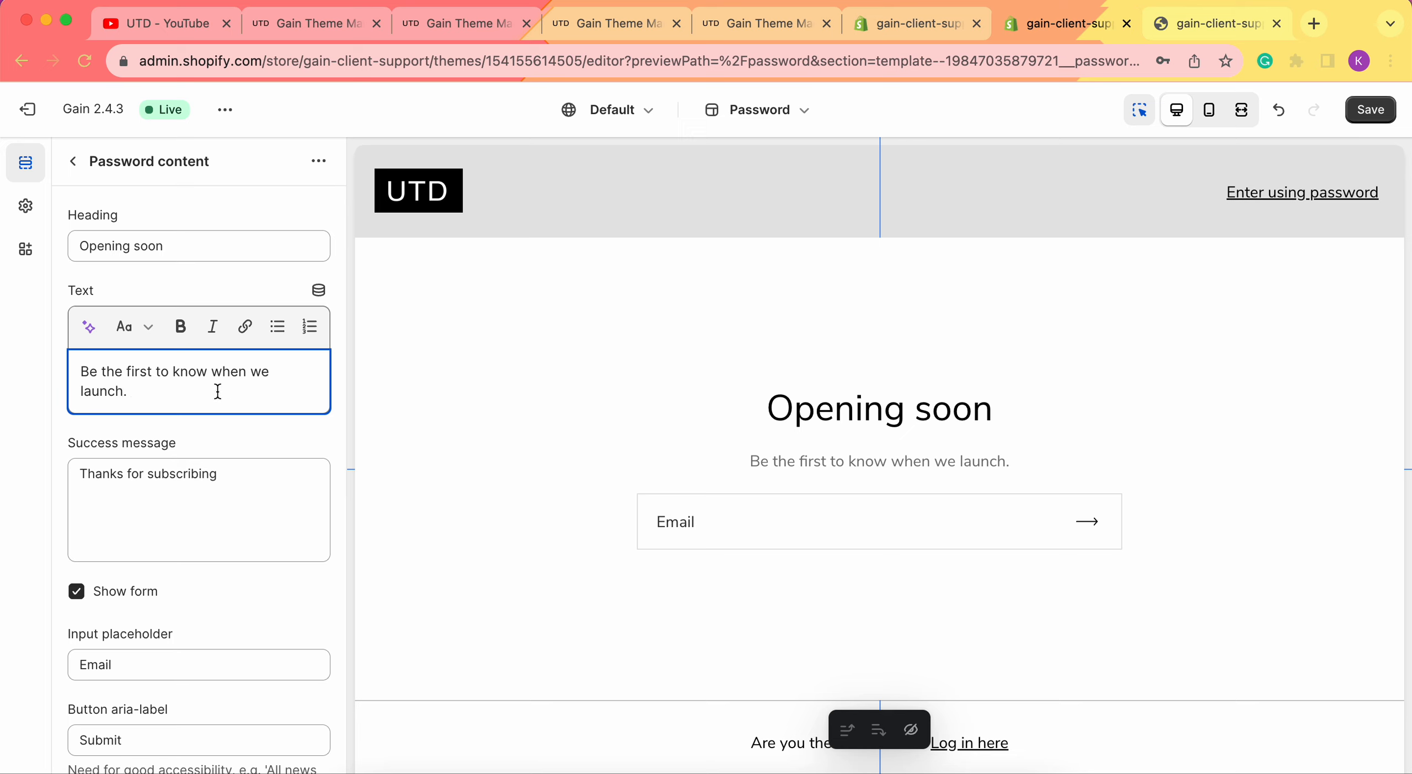
drag(168, 384, 63, 368)
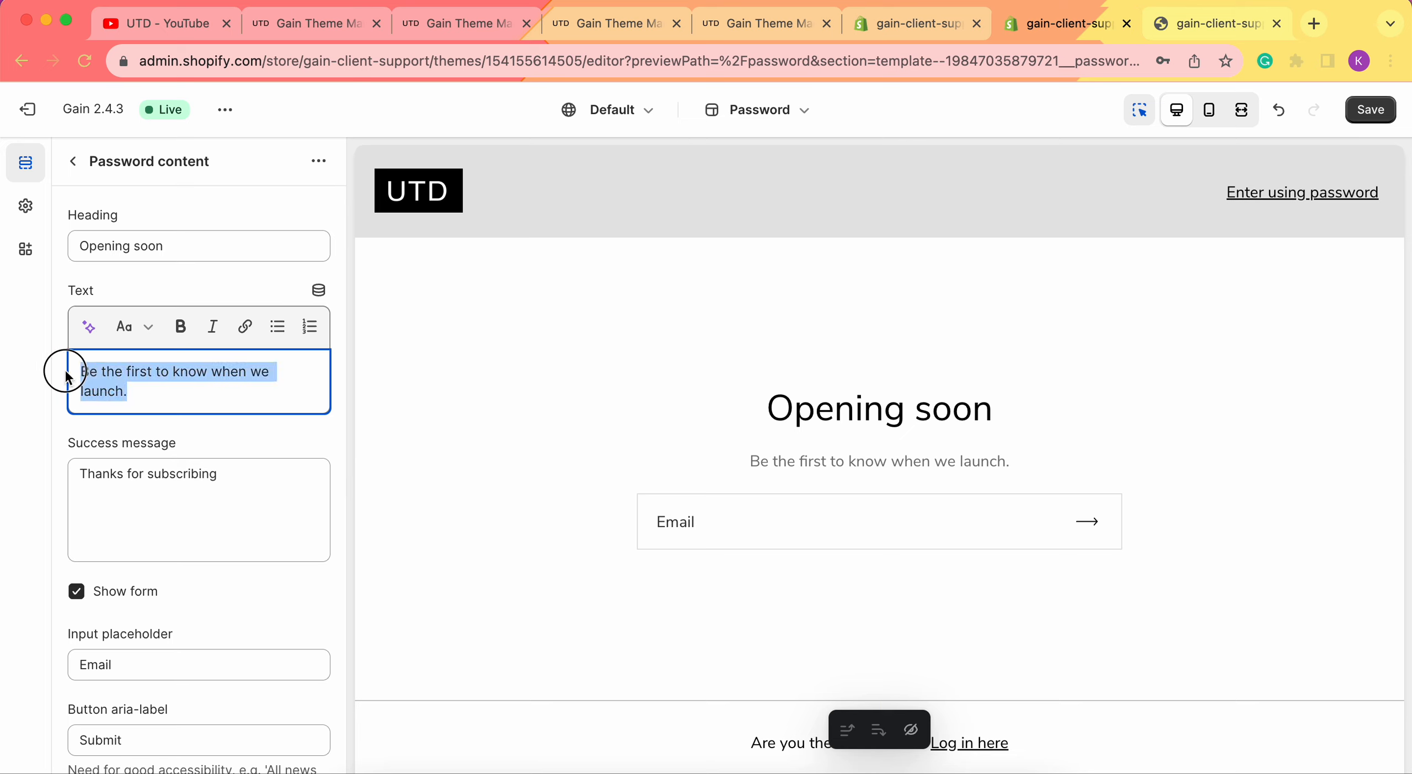
click(177, 377)
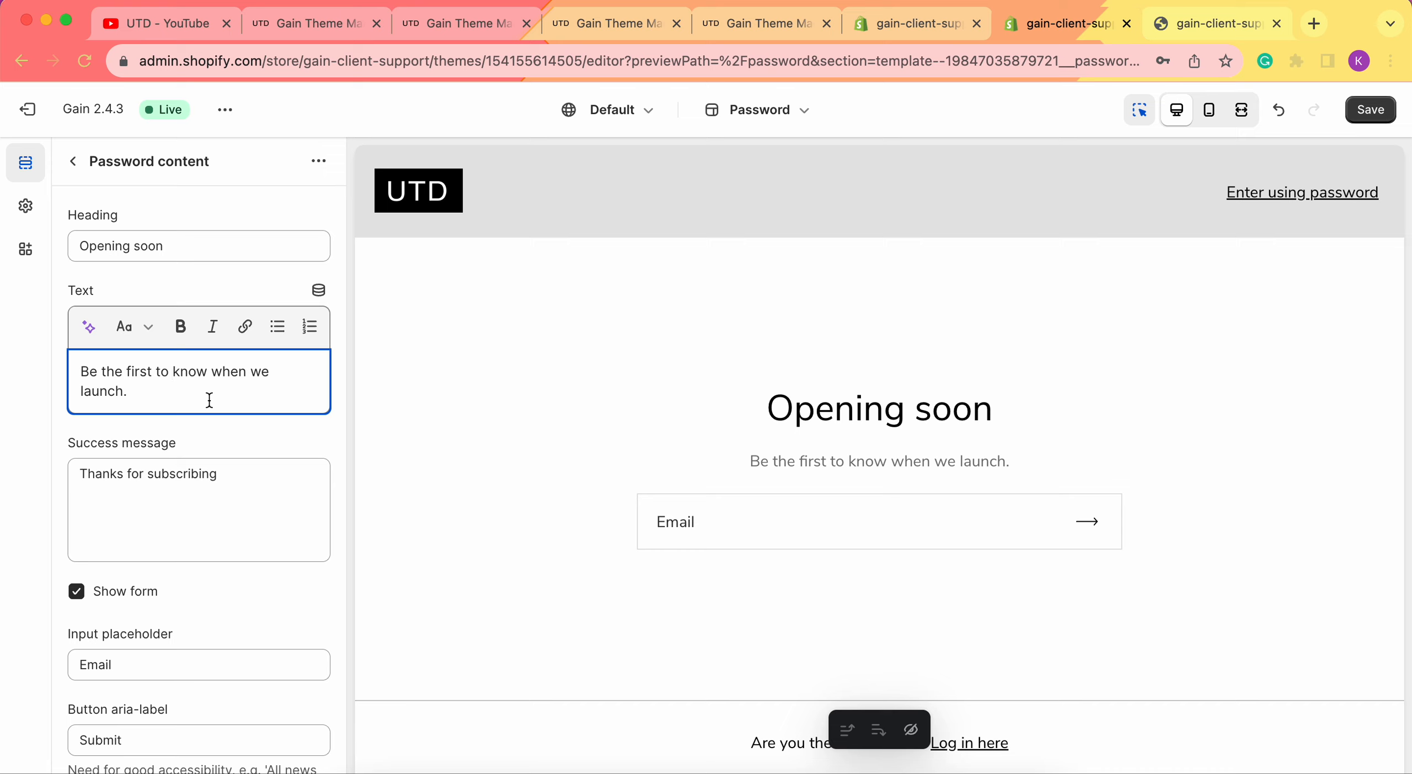
text(Fo)
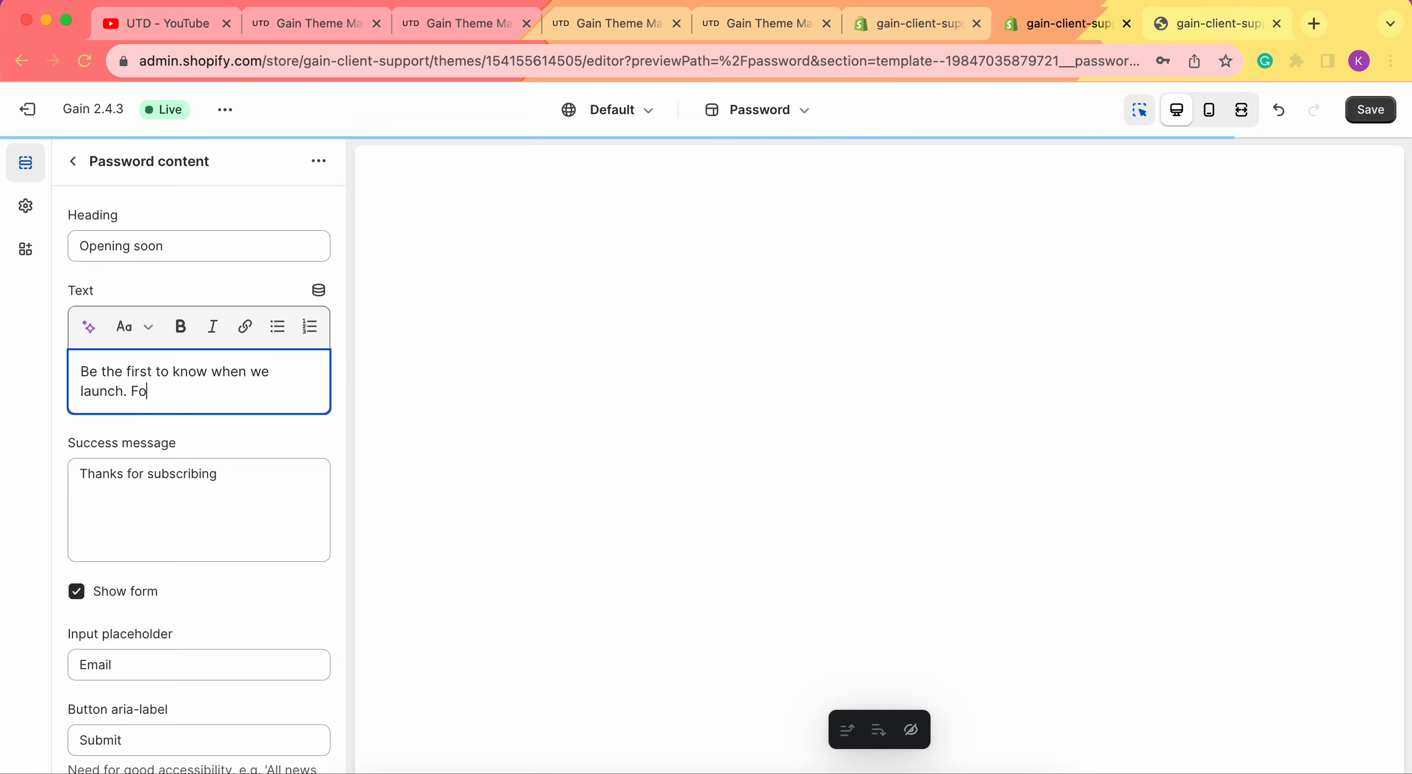
text(llow us.)
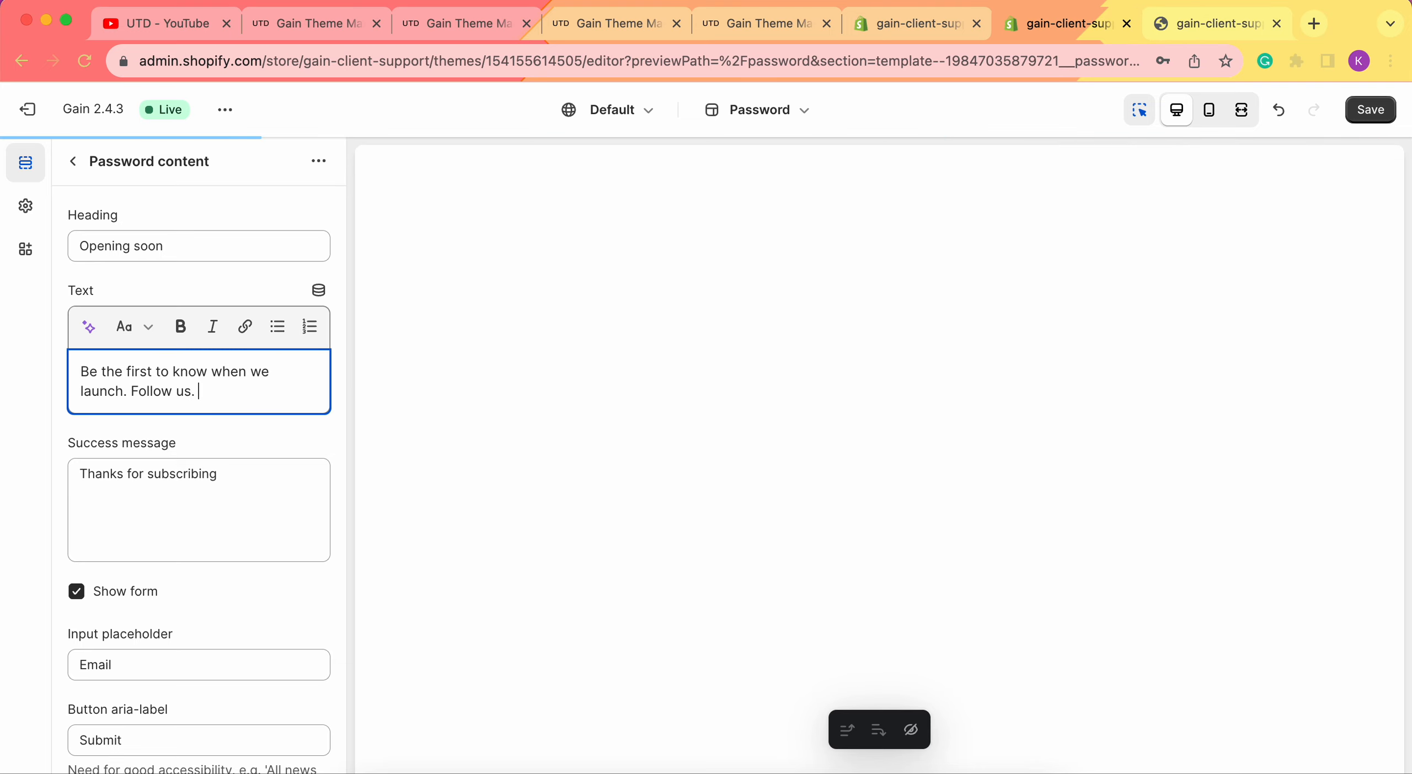
Copy the address of the UTD channel's videos page on YouTube and return to the theme editor.
click(183, 20)
click(296, 60)
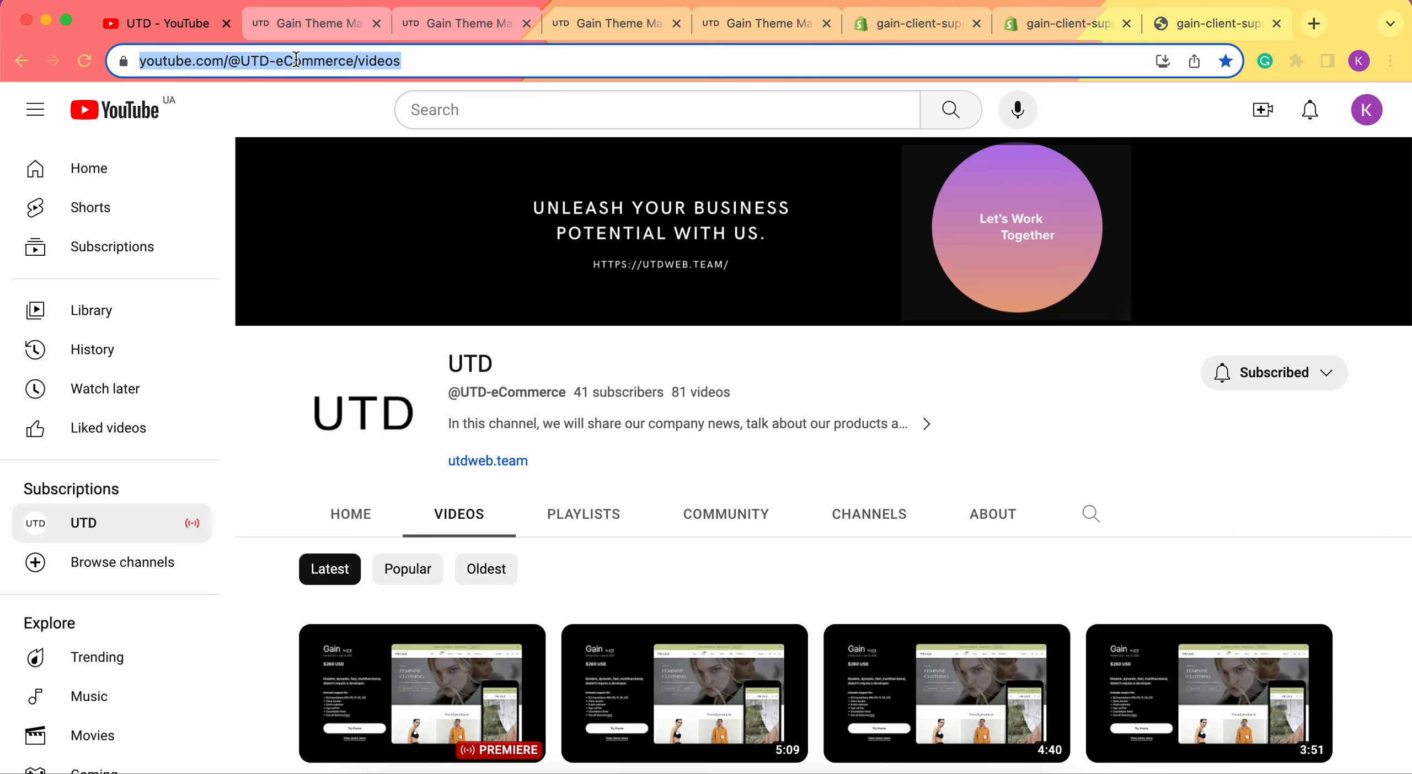
click(1021, 32)
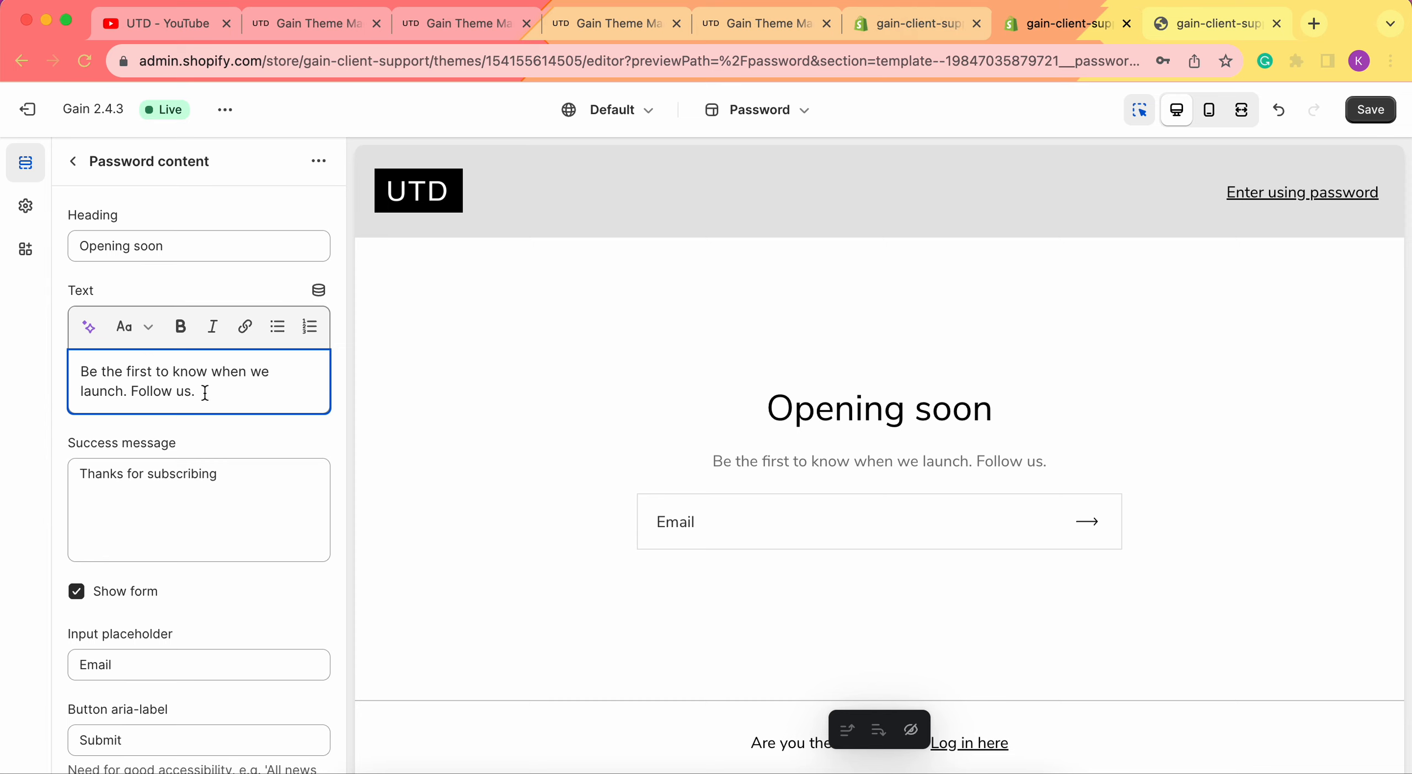
drag(191, 391, 130, 393)
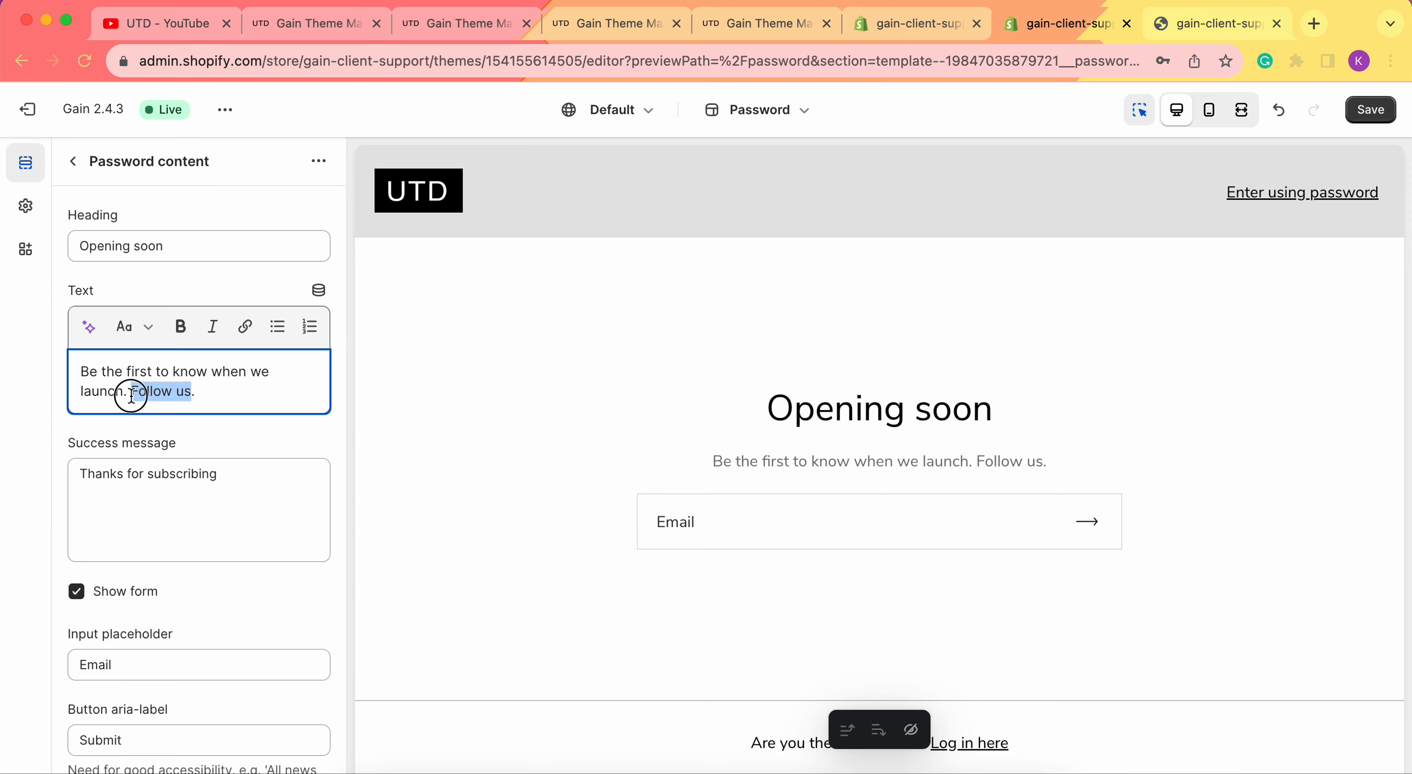
click(181, 327)
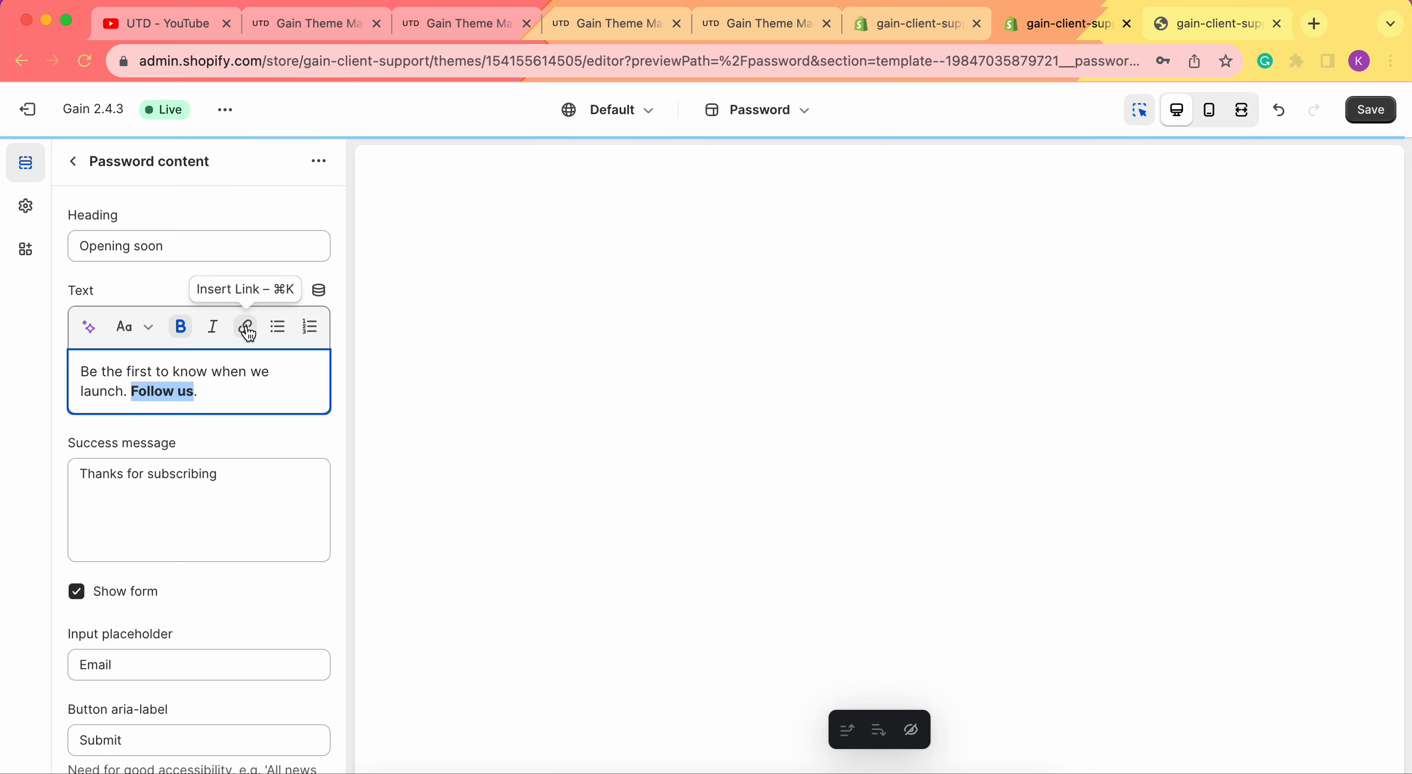
click(245, 327)
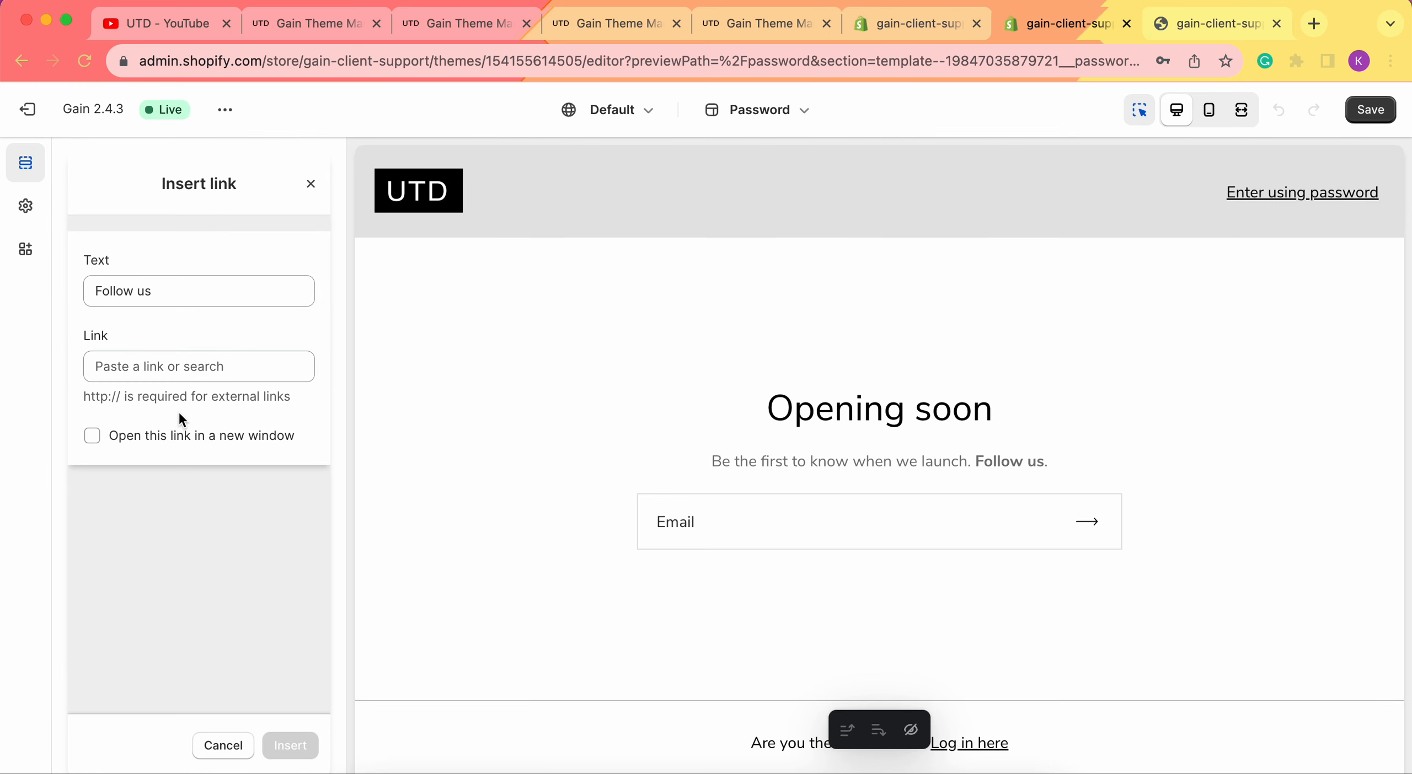
click(173, 366)
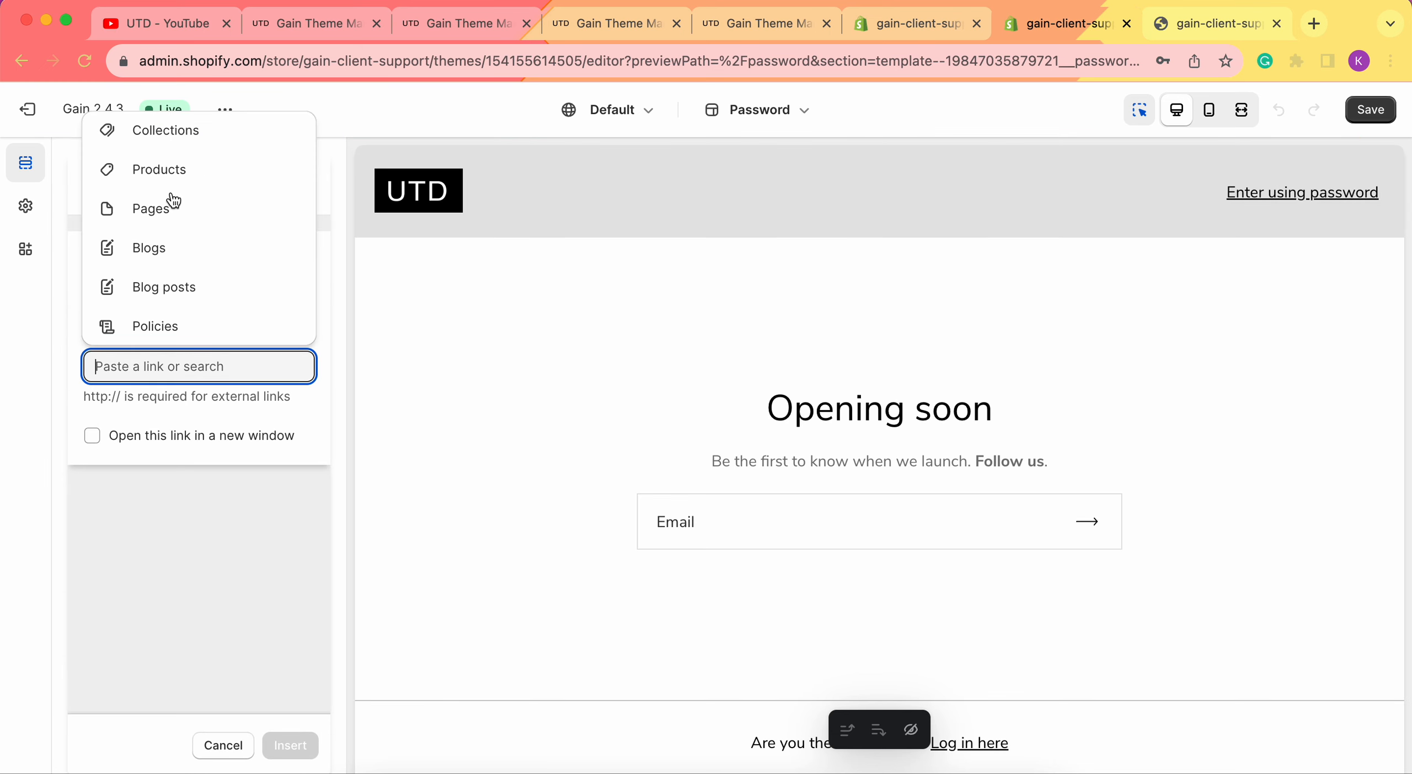
click(45, 333)
click(193, 366)
click(53, 305)
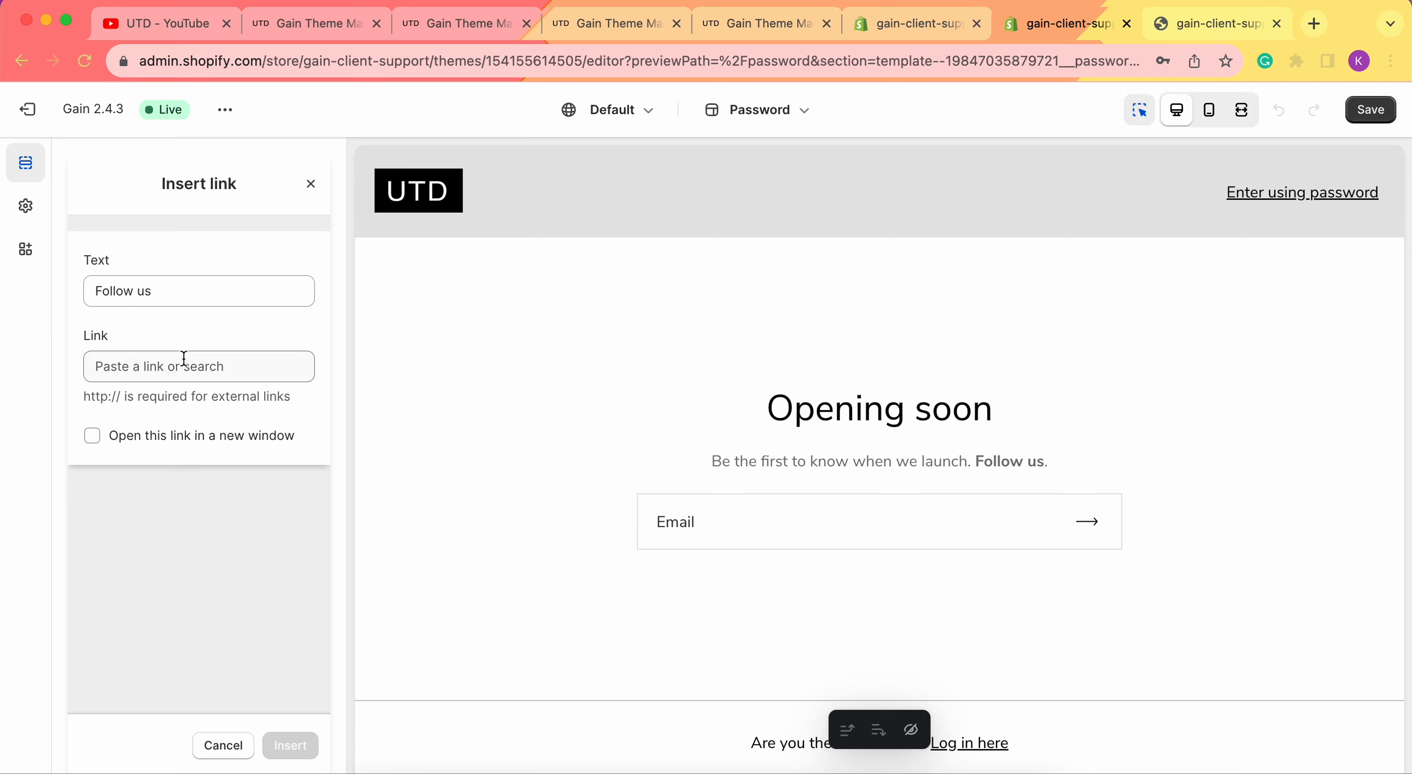
click(183, 366)
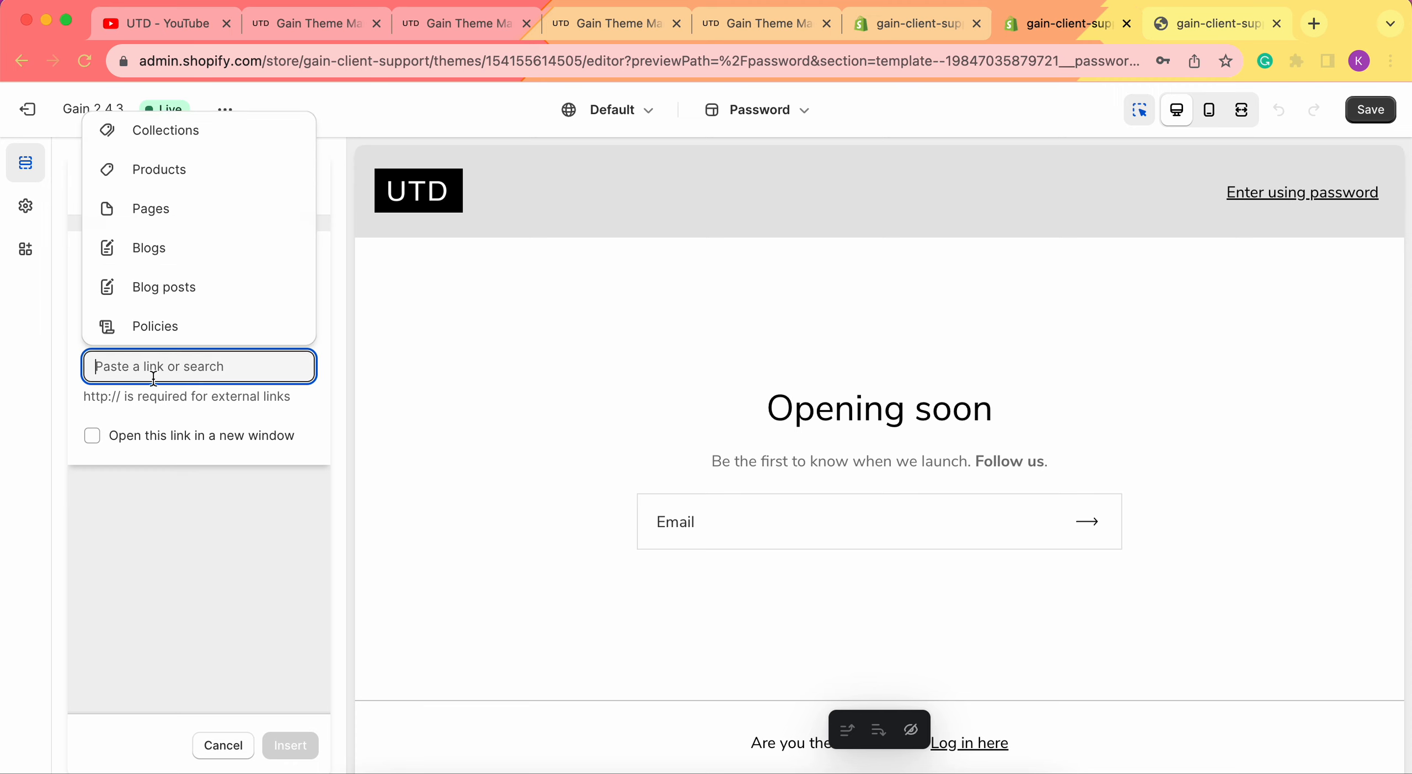
key(super+v)
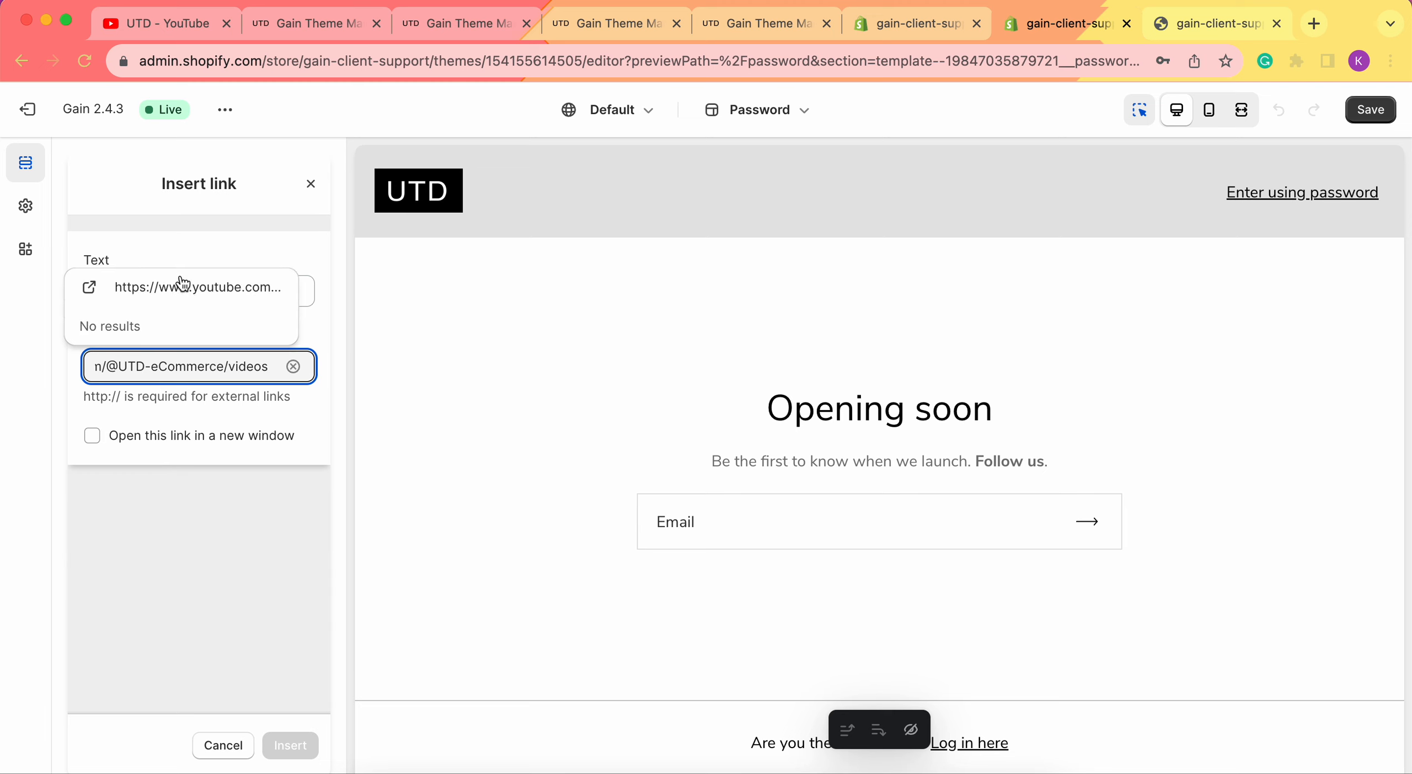
click(182, 284)
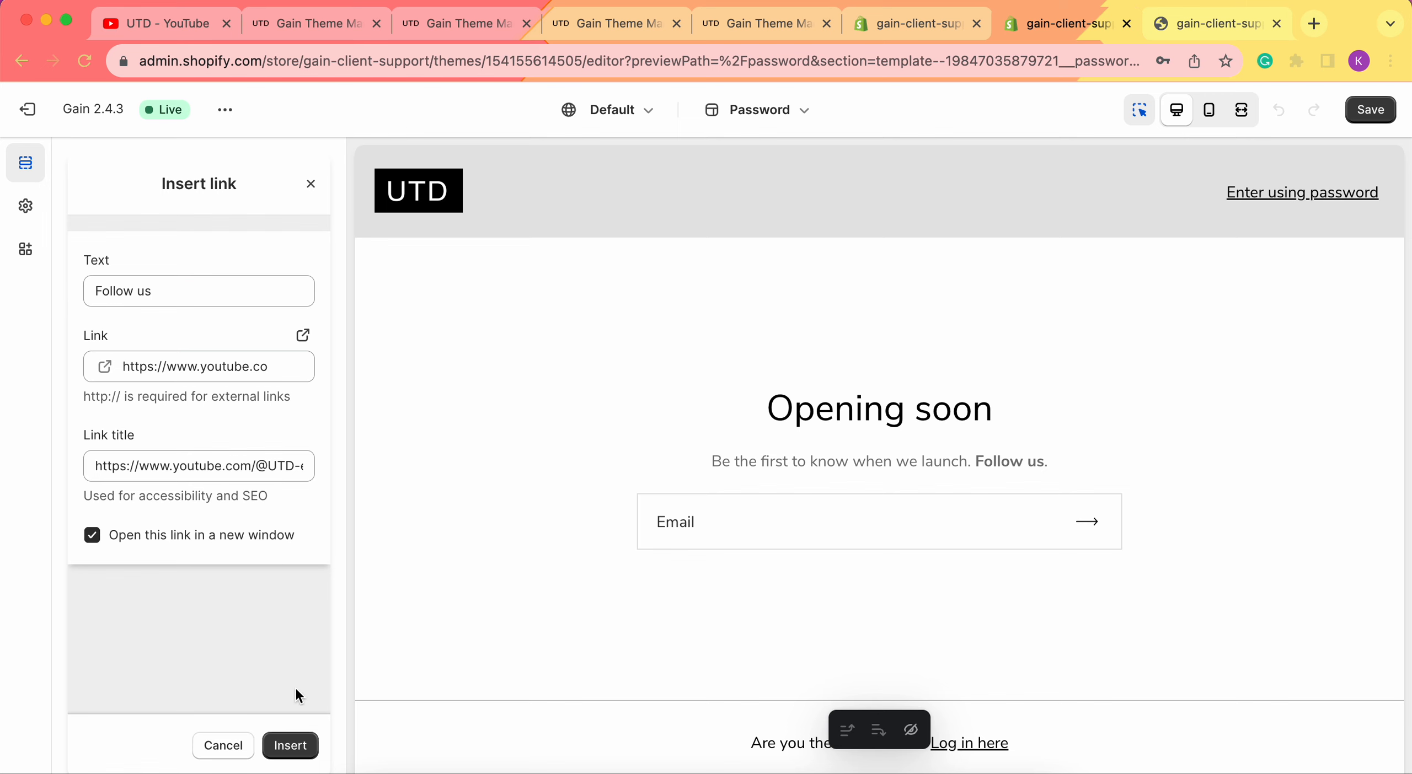
click(290, 745)
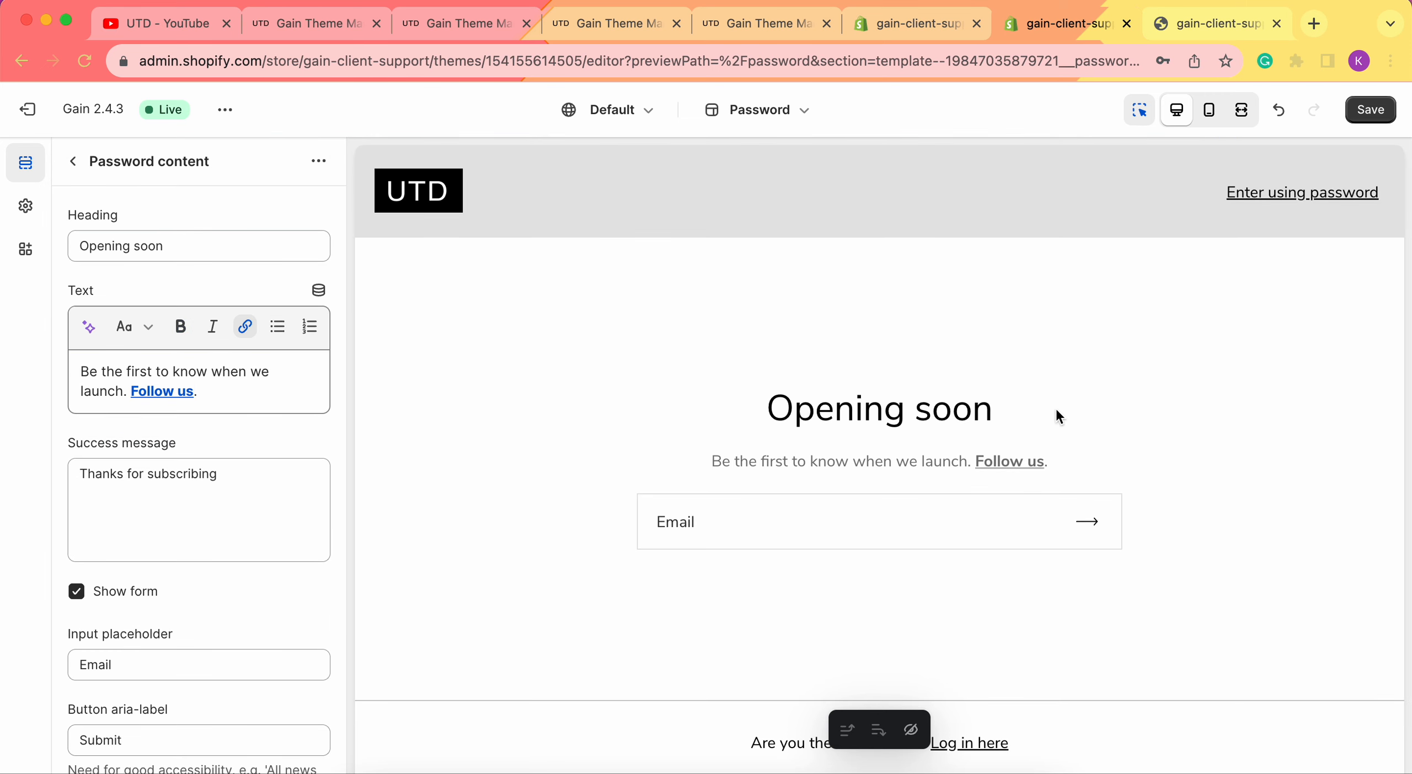
Test the password page's signup form in the fullscreen preview by submitting a test email address.
scroll(193, 446, down, 3)
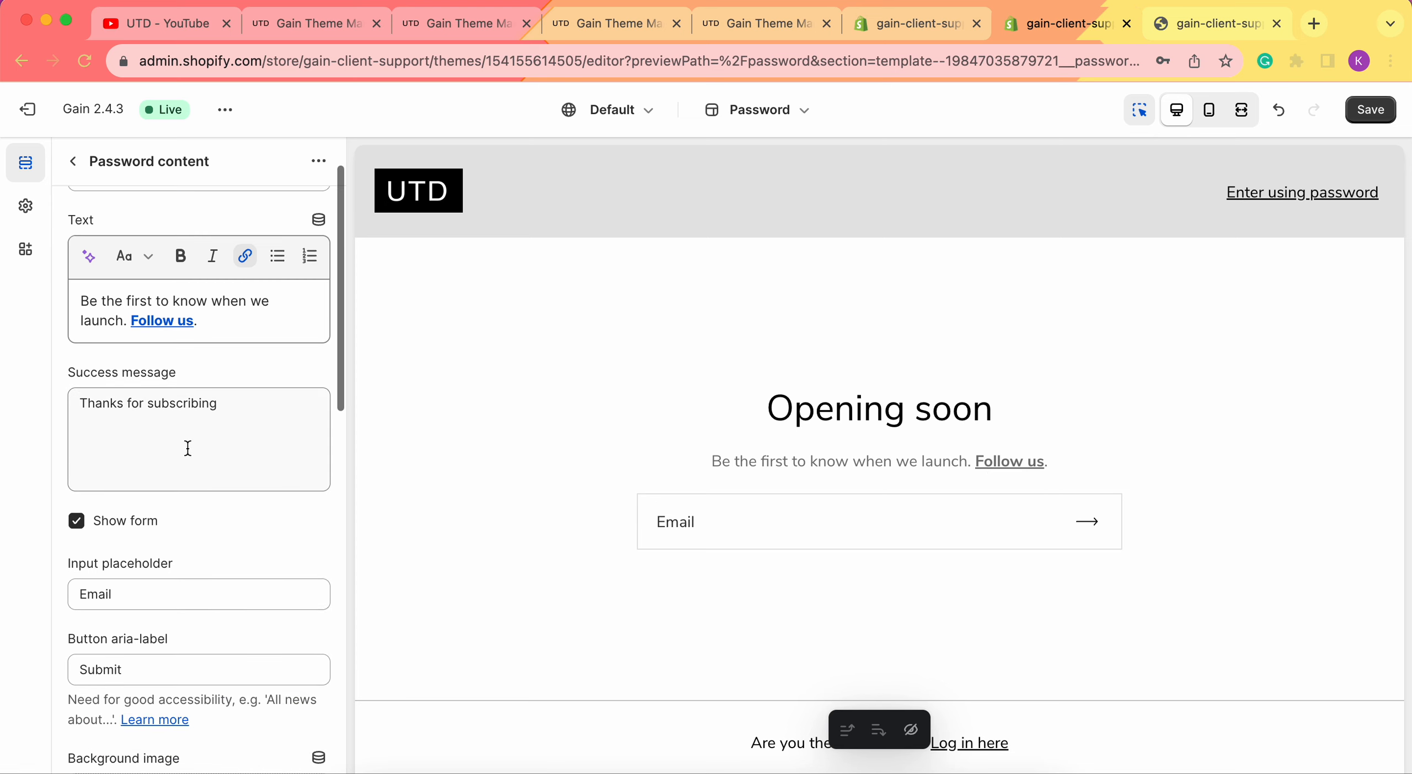
click(167, 411)
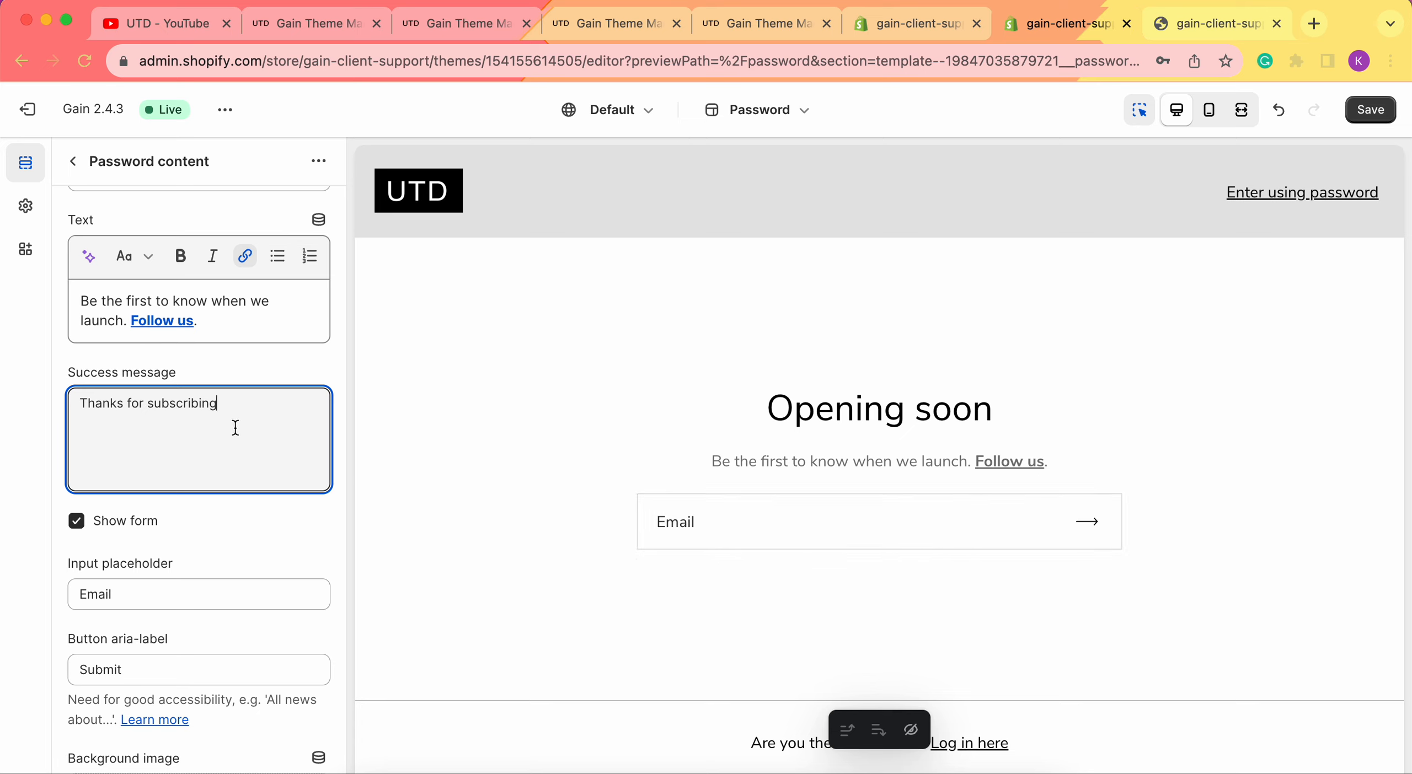
scroll(235, 427, down, 3)
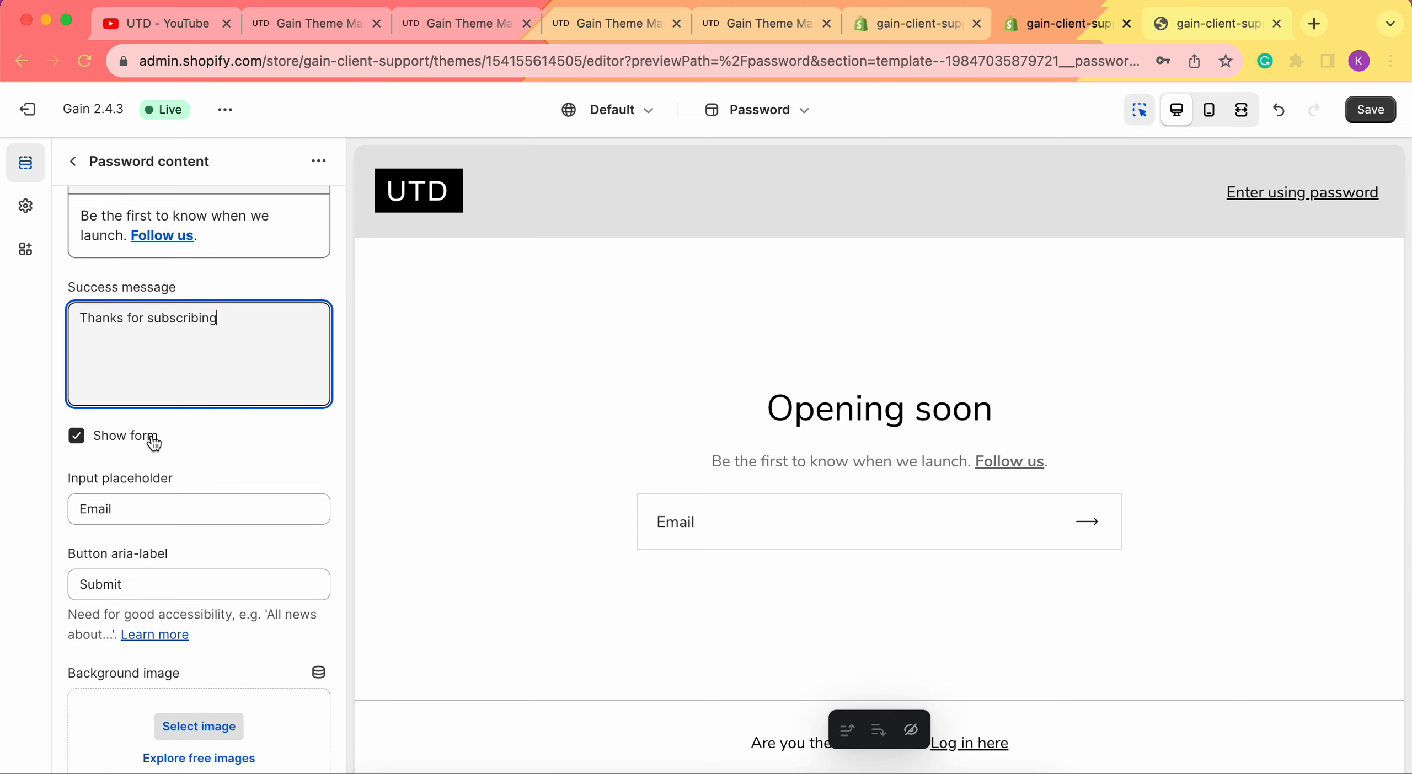
click(1241, 111)
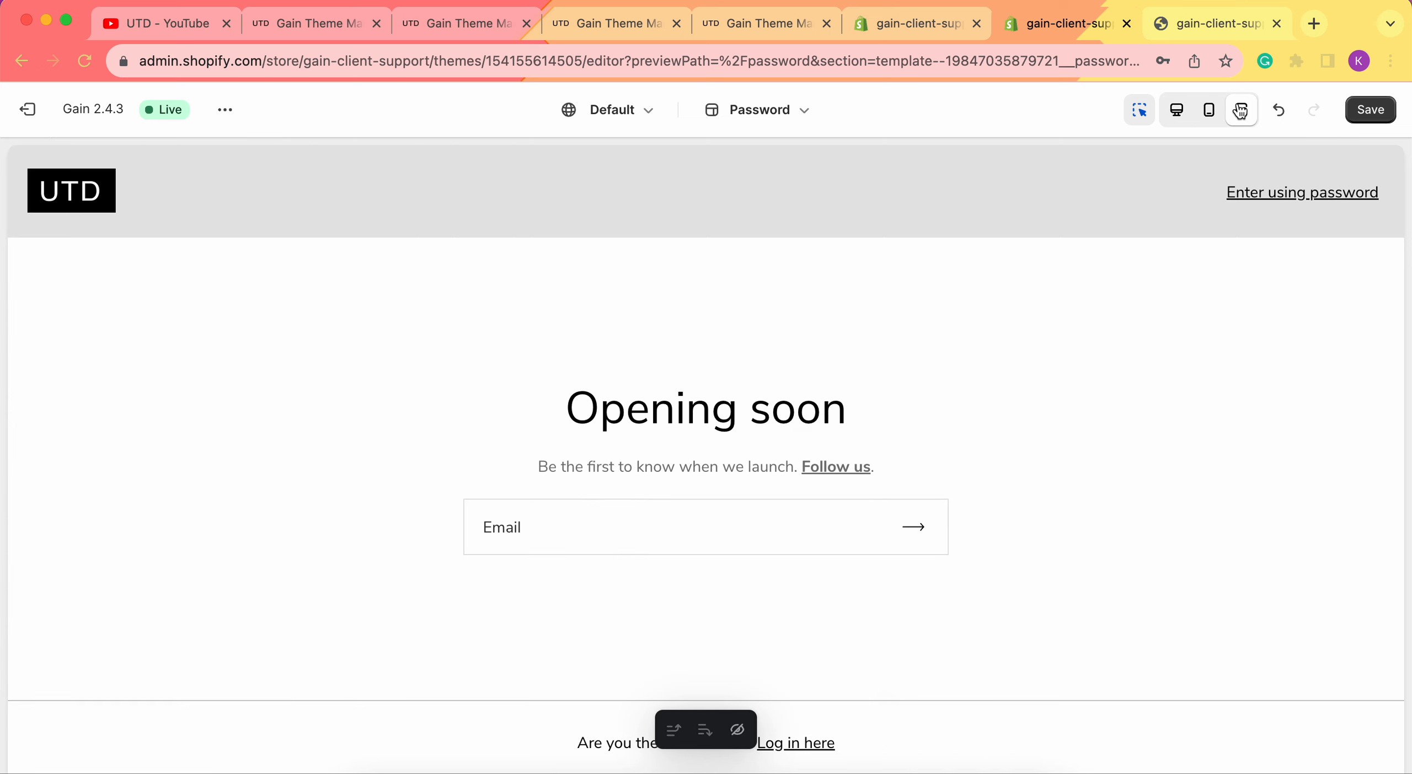
click(722, 512)
click(922, 528)
text(kate@test.com)
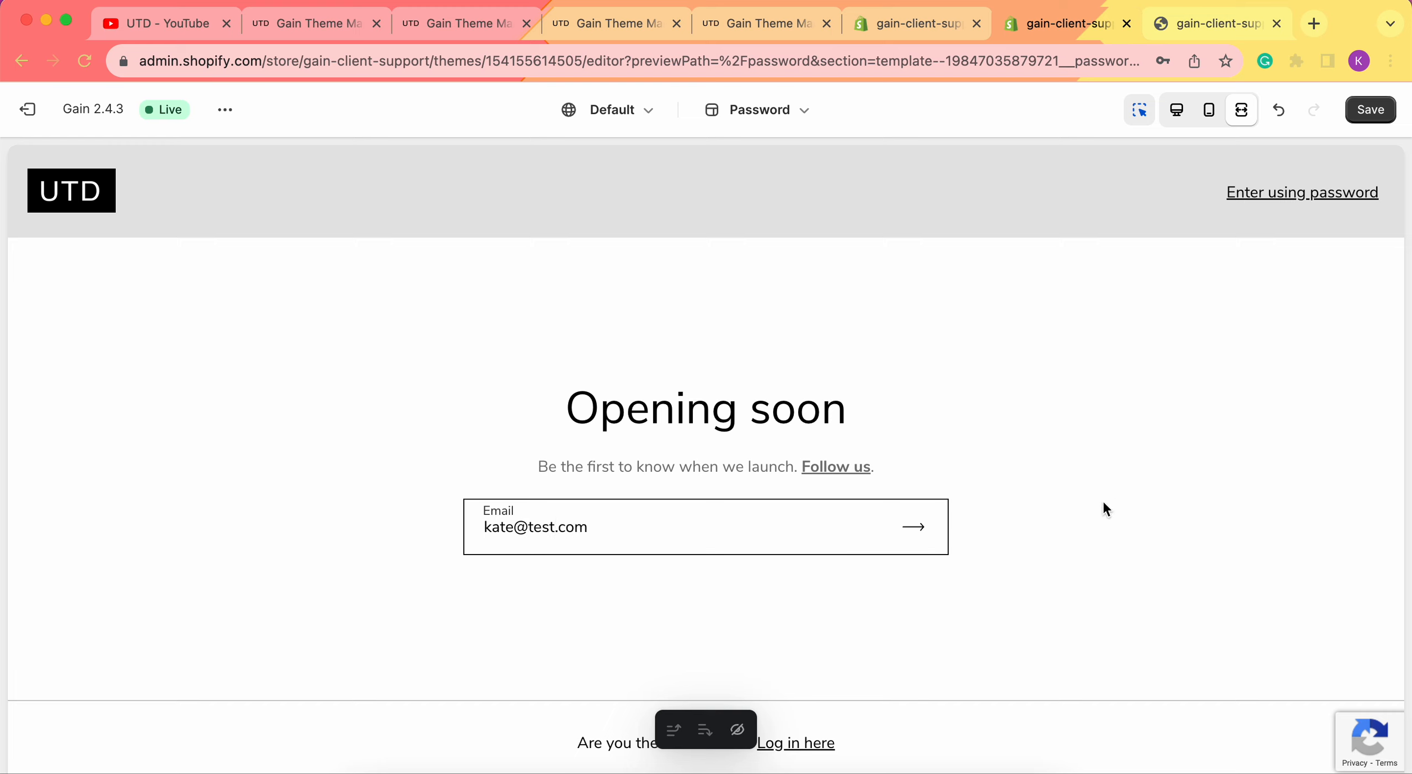
click(930, 532)
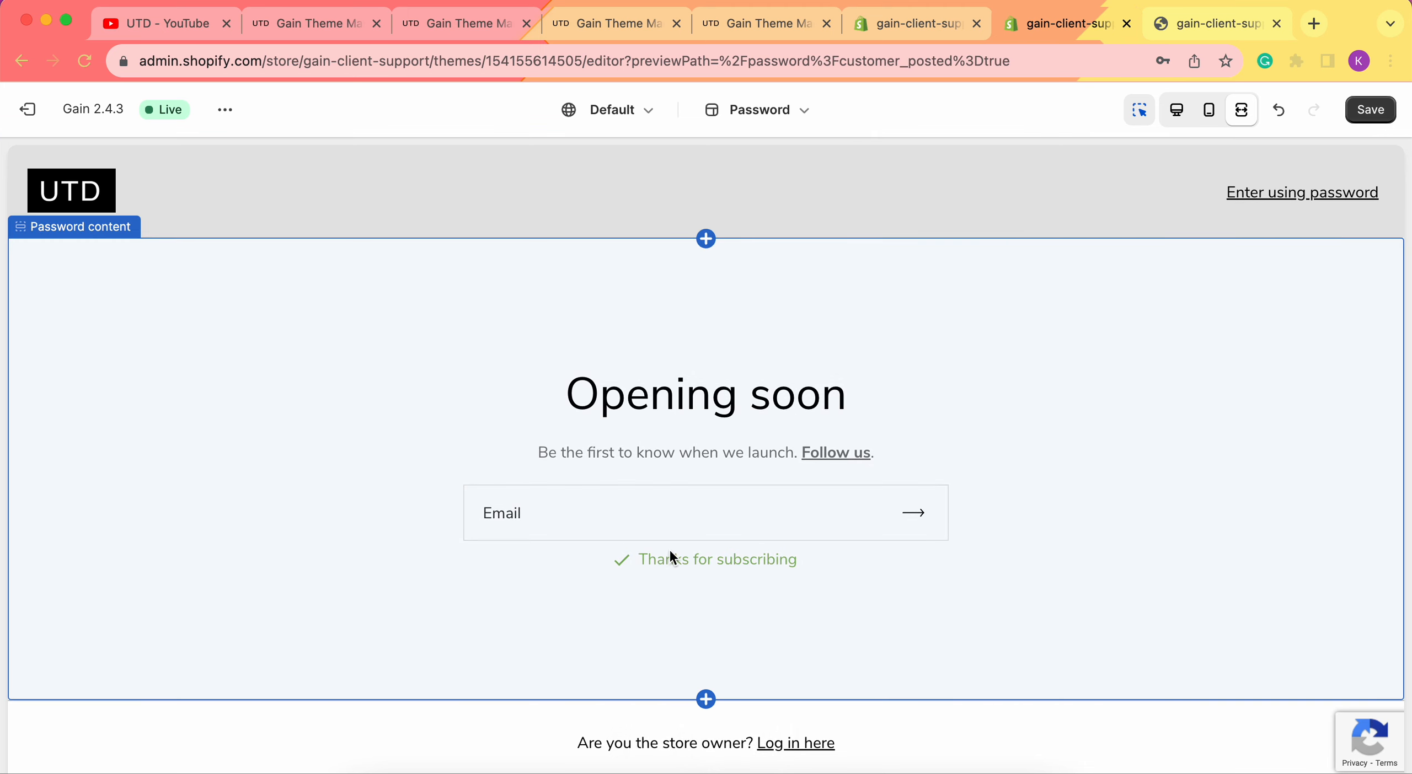
Return to the desktop preview and reopen the Password content section's settings at the form options.
click(1179, 117)
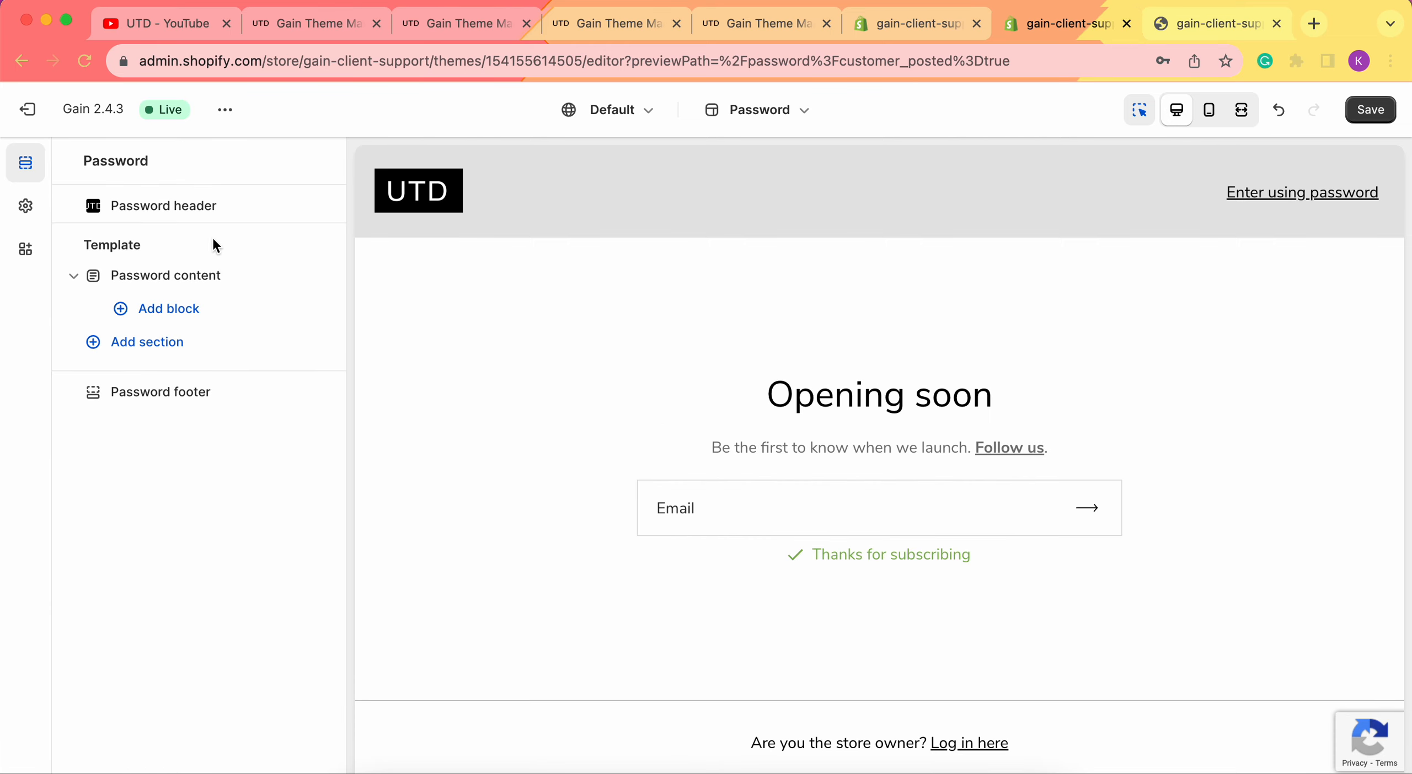
click(155, 280)
scroll(183, 500, down, 2)
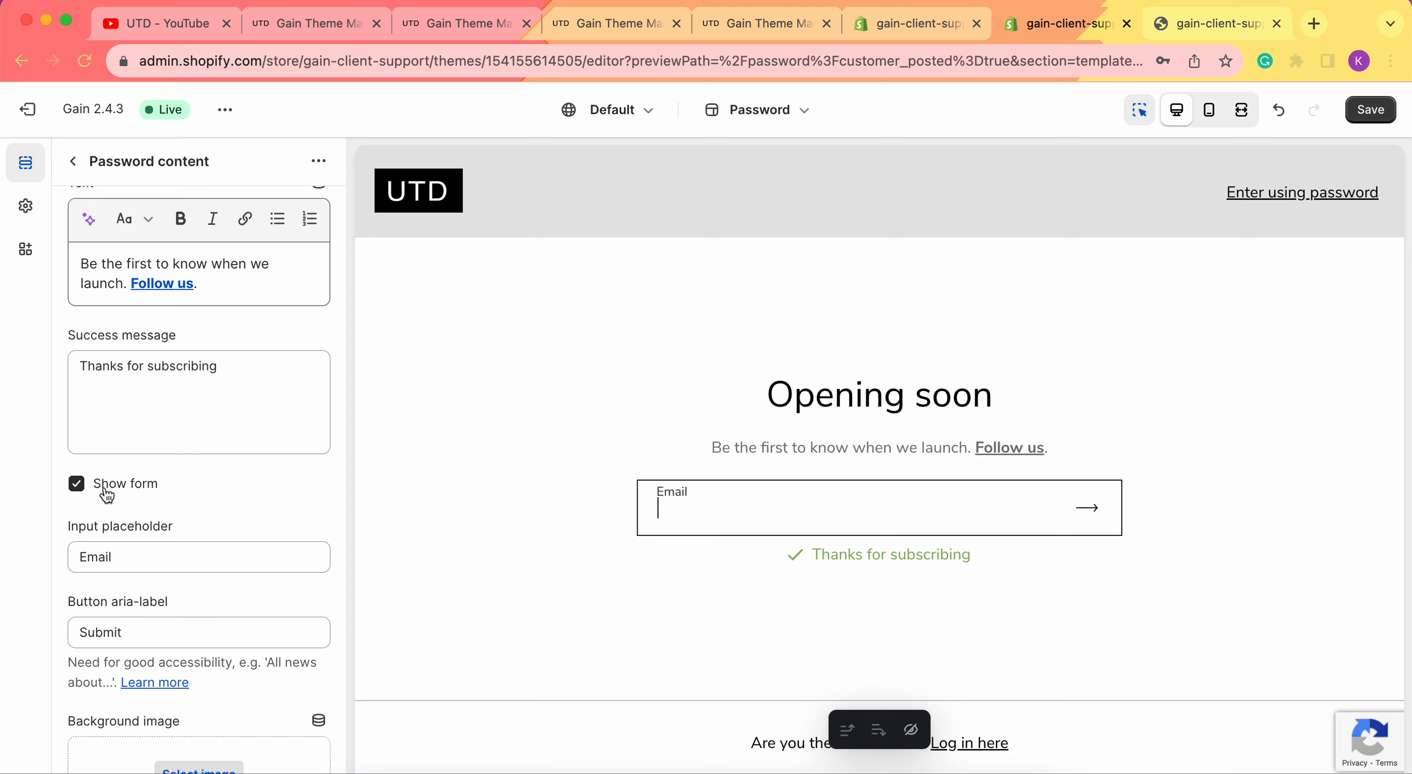
Turn the Password content section's Show form option off and back on, and select the email field in the preview.
click(138, 492)
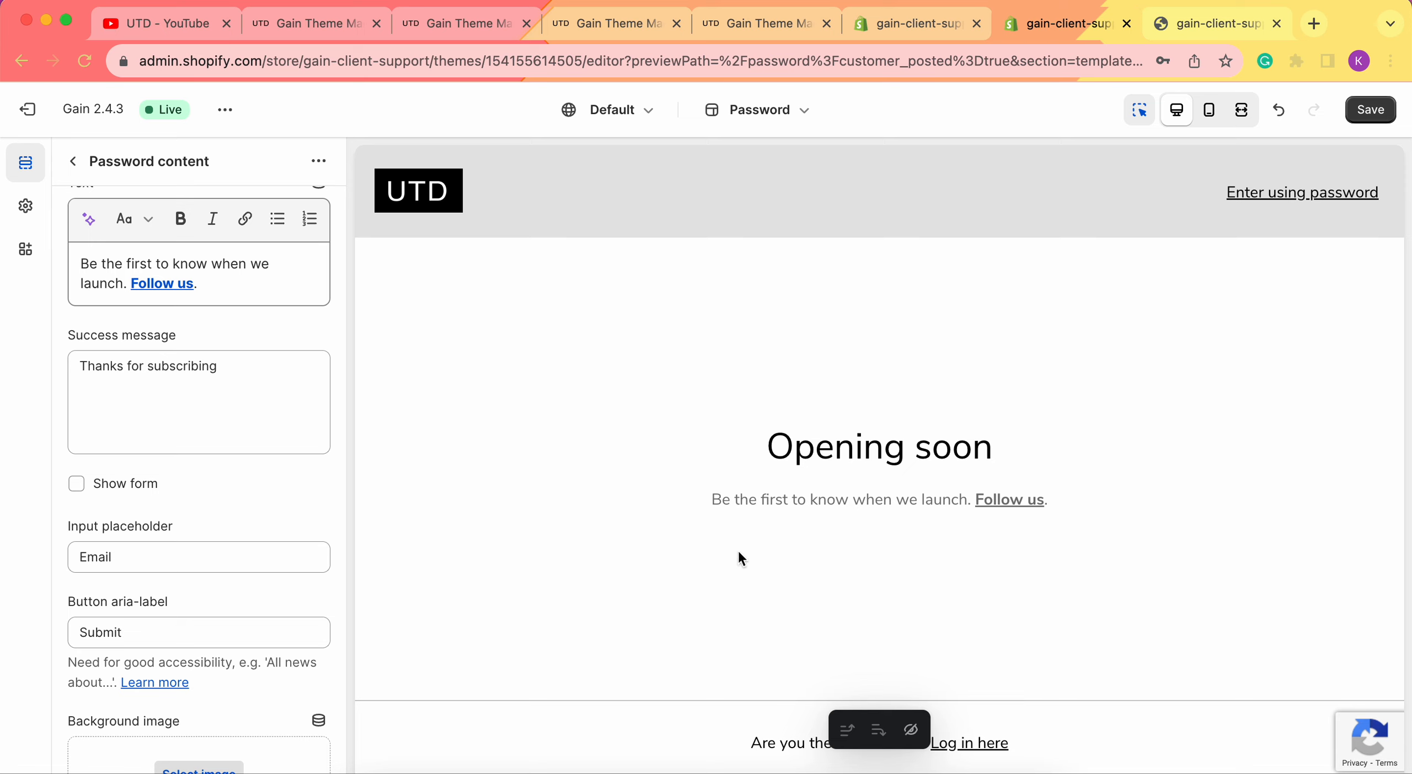
click(69, 488)
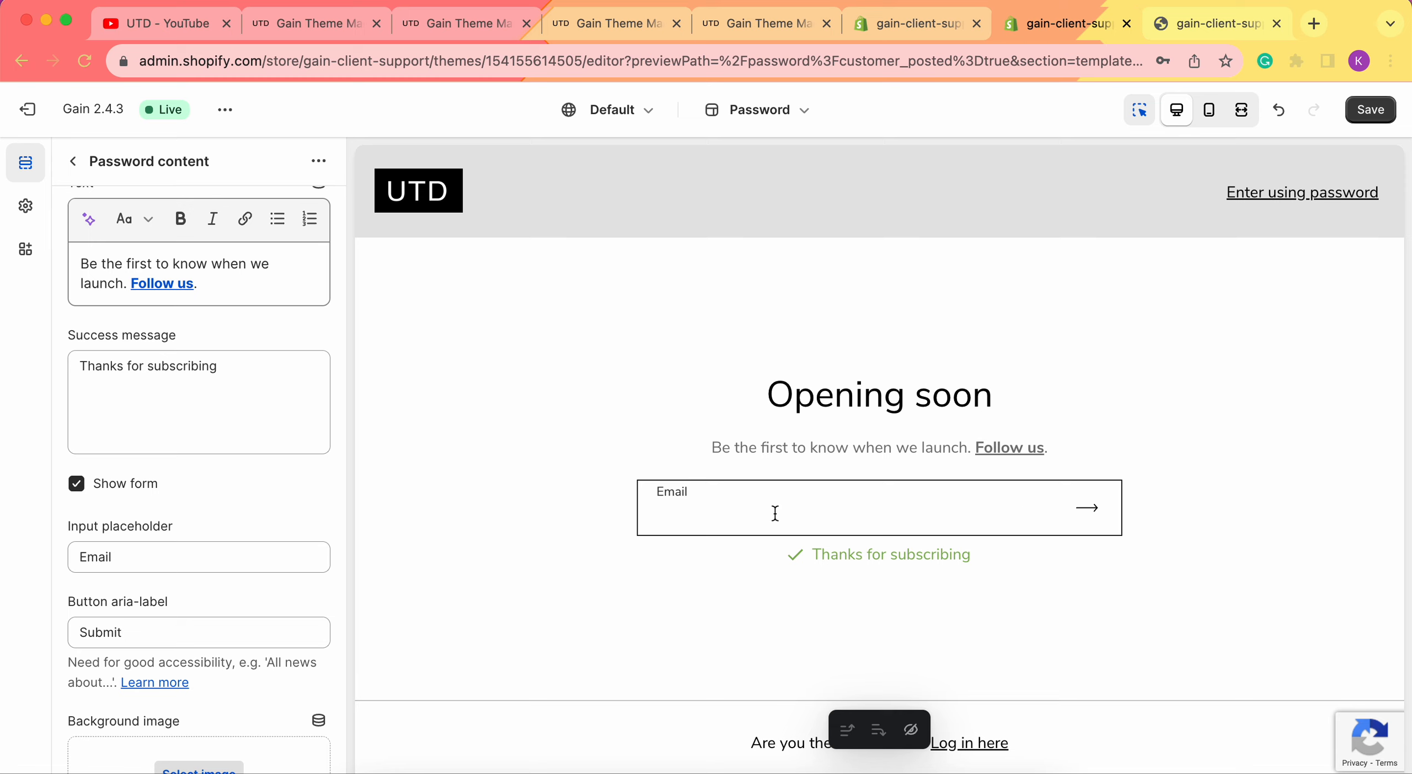
click(674, 524)
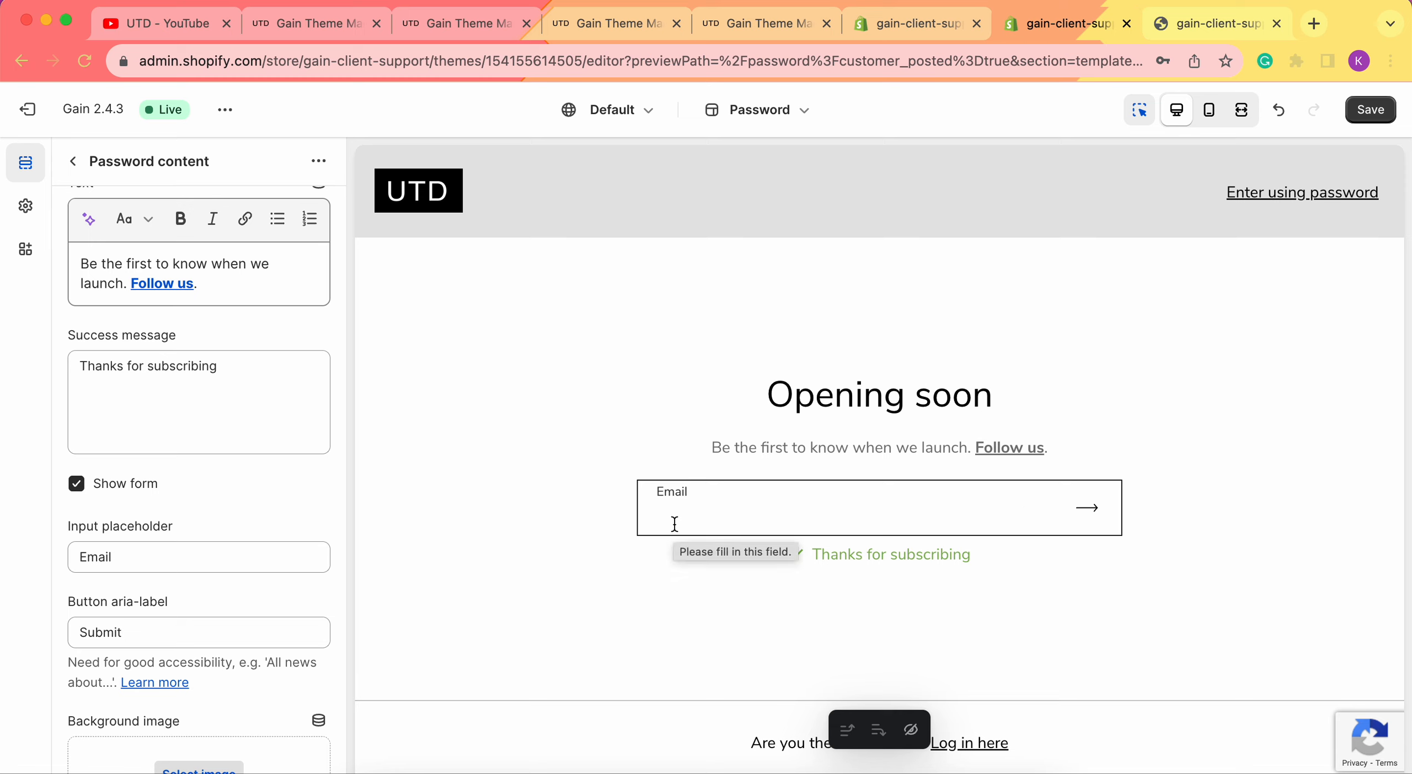
Set the email form's input placeholder to "Enter your Email".
scroll(157, 466, down, 3)
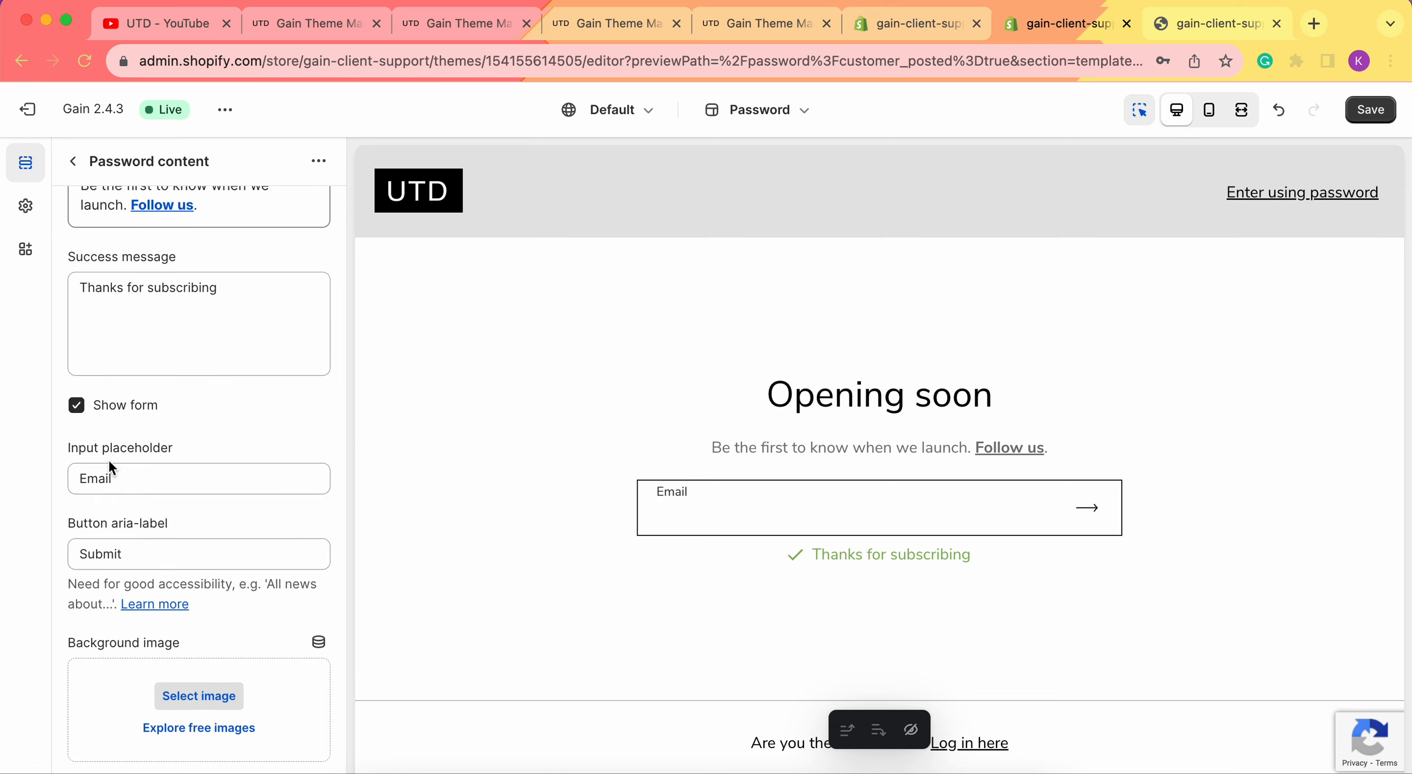
click(157, 478)
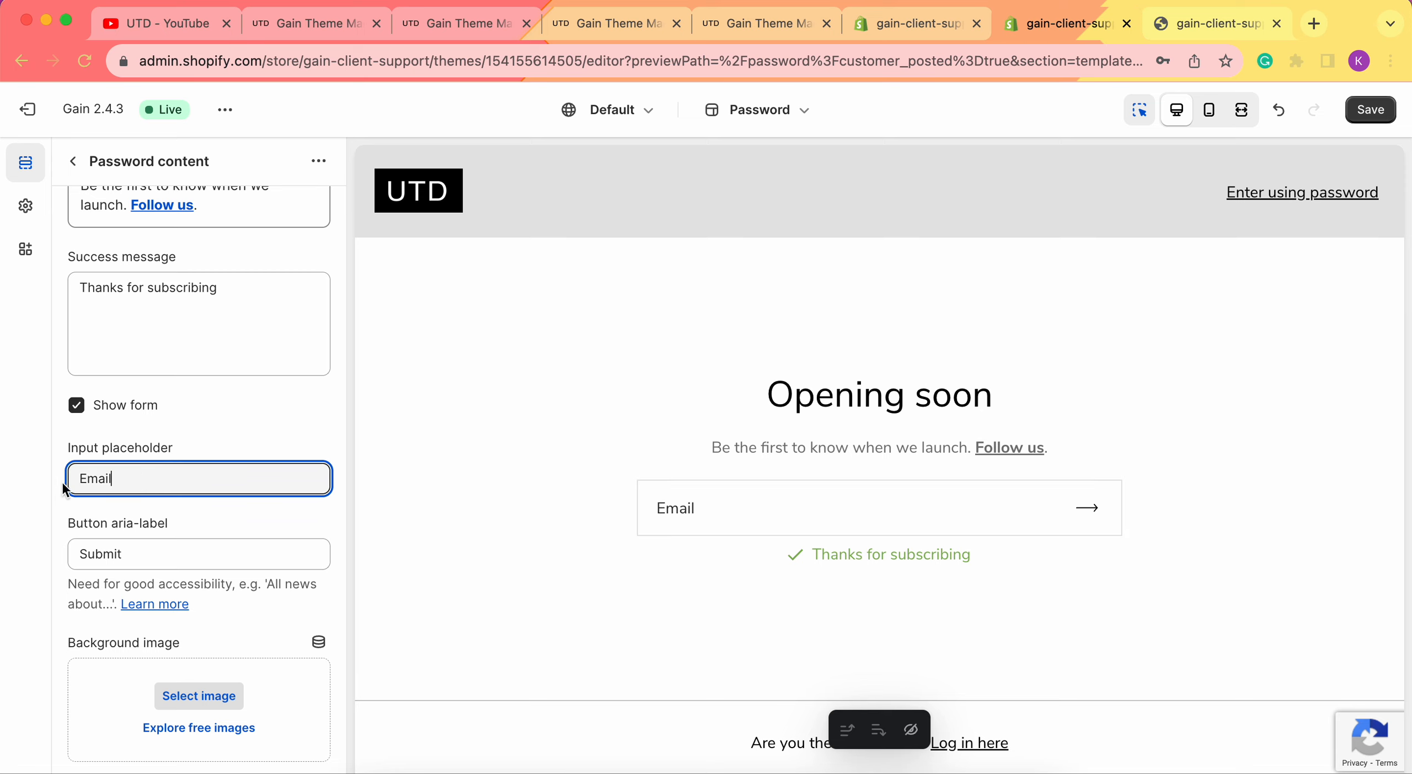
click(73, 479)
text(Enter your)
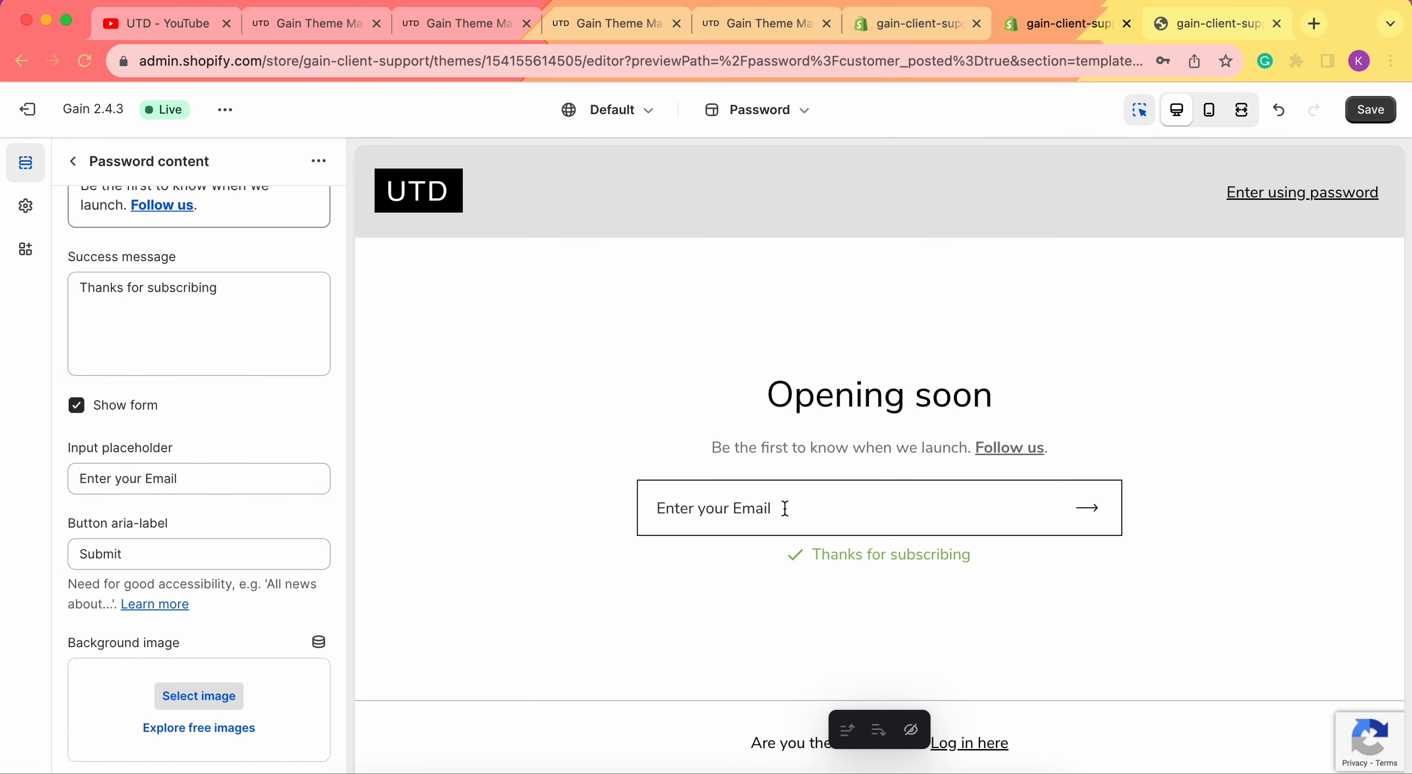
Set the Password content section's background image to photo-72 from the store library.
scroll(321, 501, down, 2)
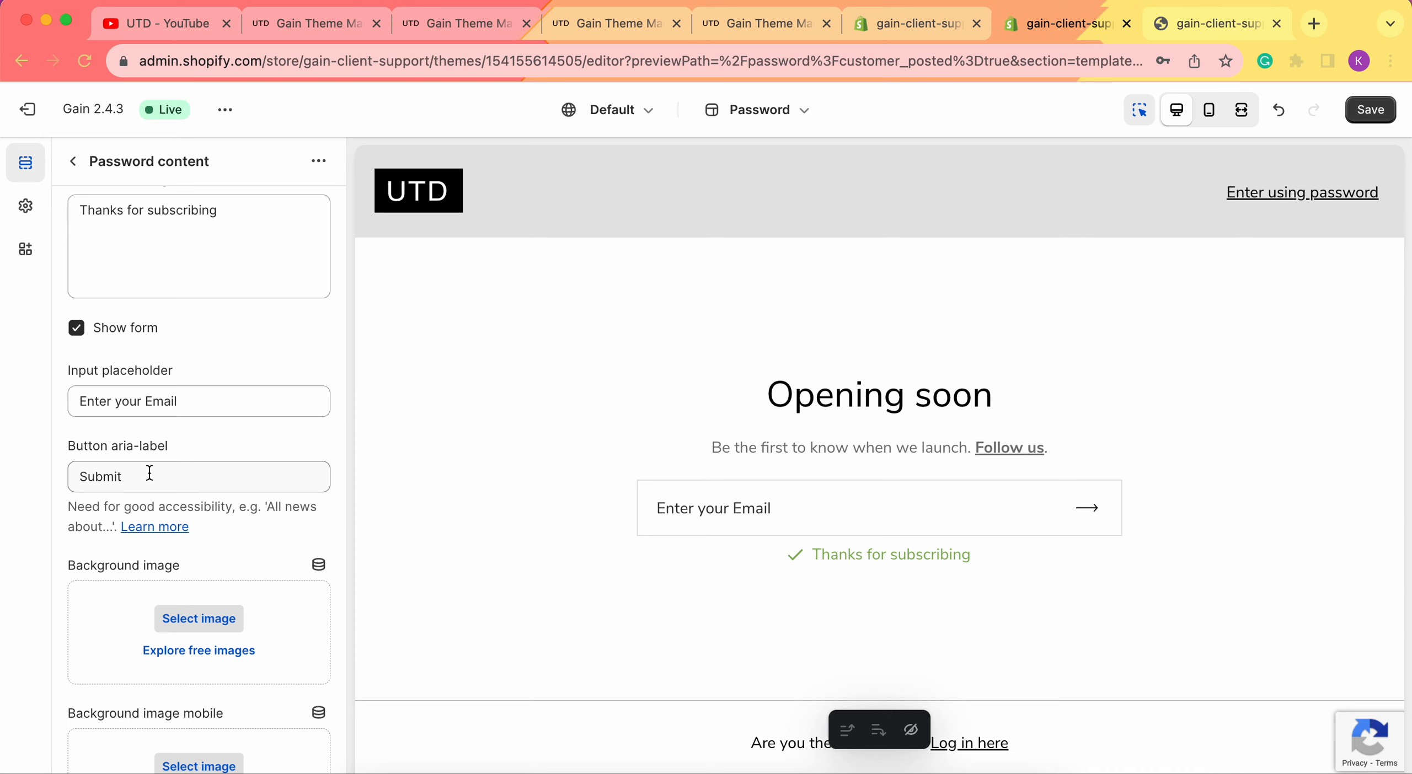
scroll(149, 473, down, 3)
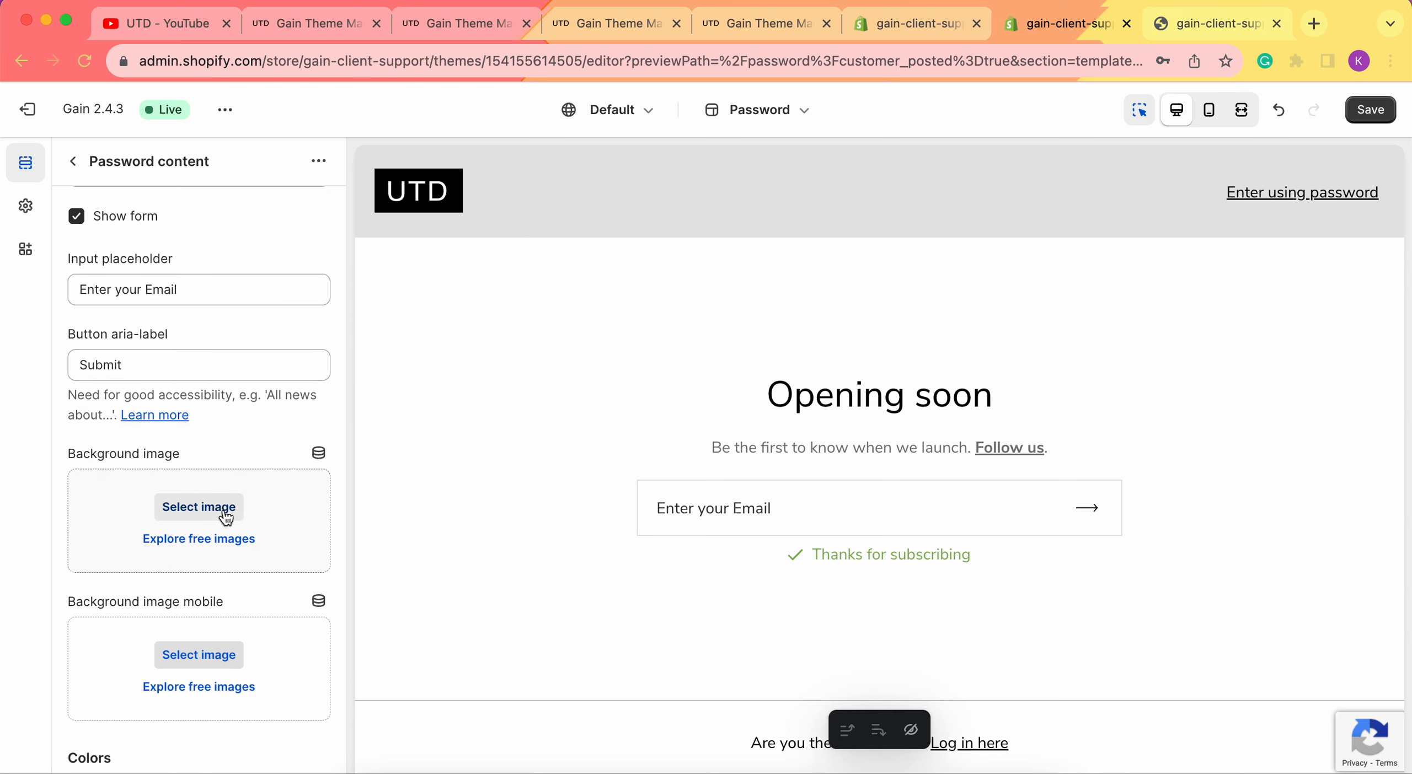
click(226, 517)
scroll(854, 436, down, 10)
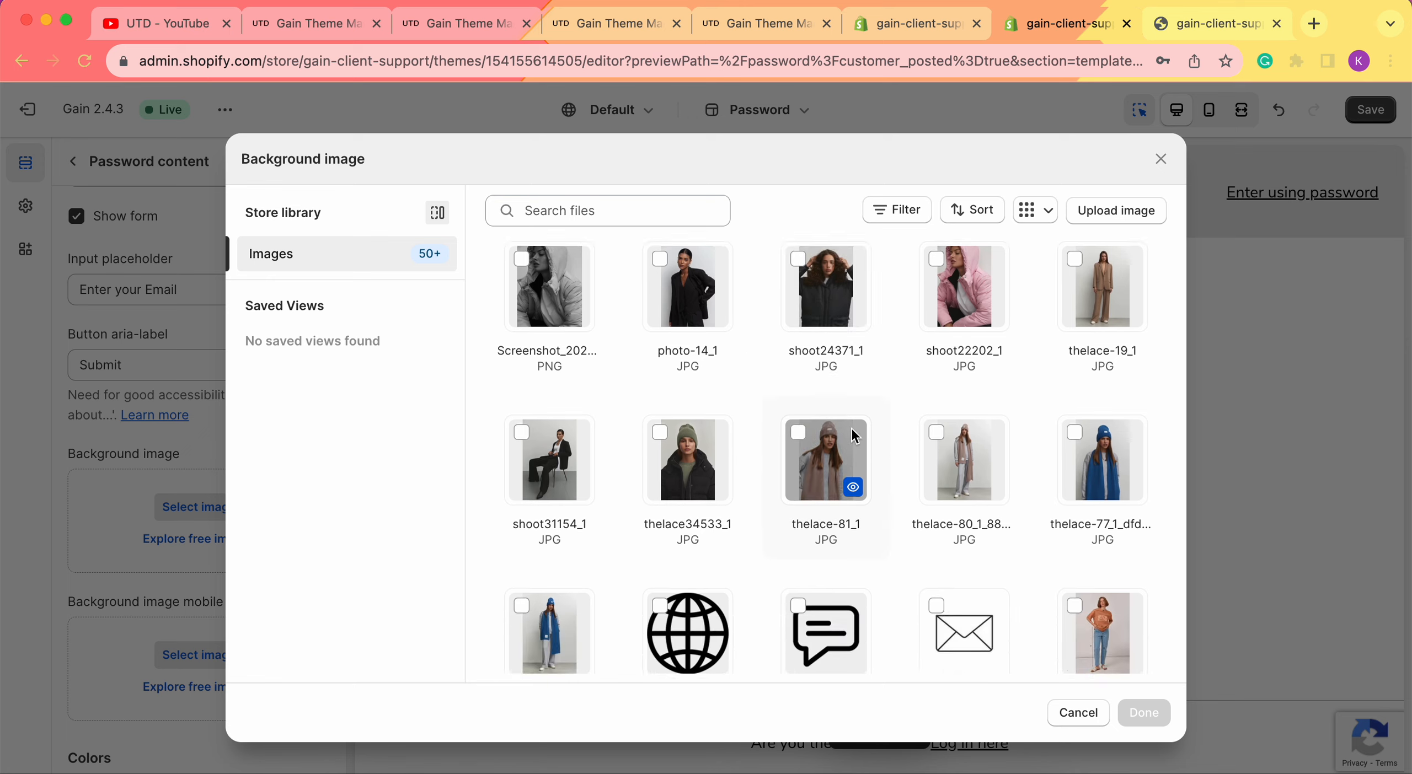
scroll(854, 436, down, 10)
scroll(989, 441, down, 10)
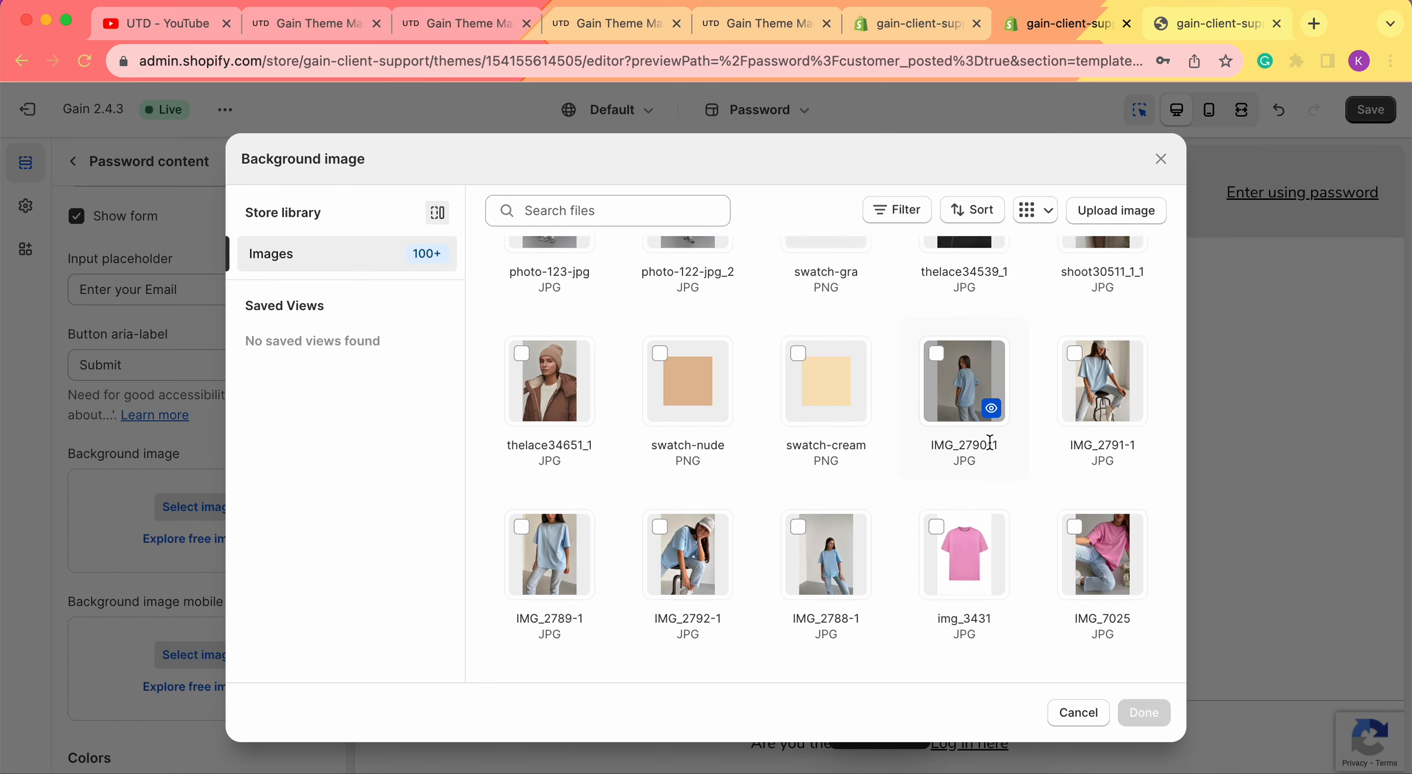
scroll(989, 441, down, 15)
scroll(988, 441, down, 3)
click(711, 532)
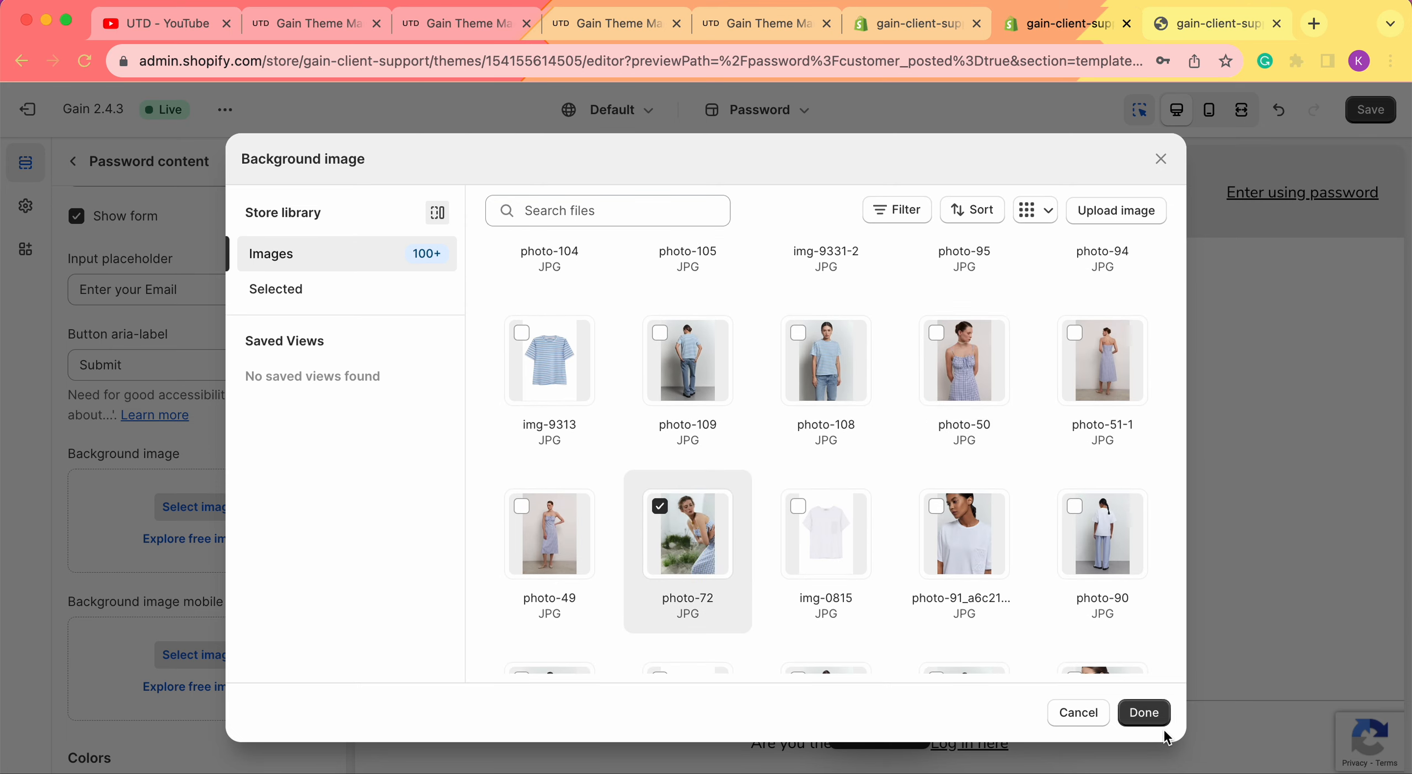
click(1144, 714)
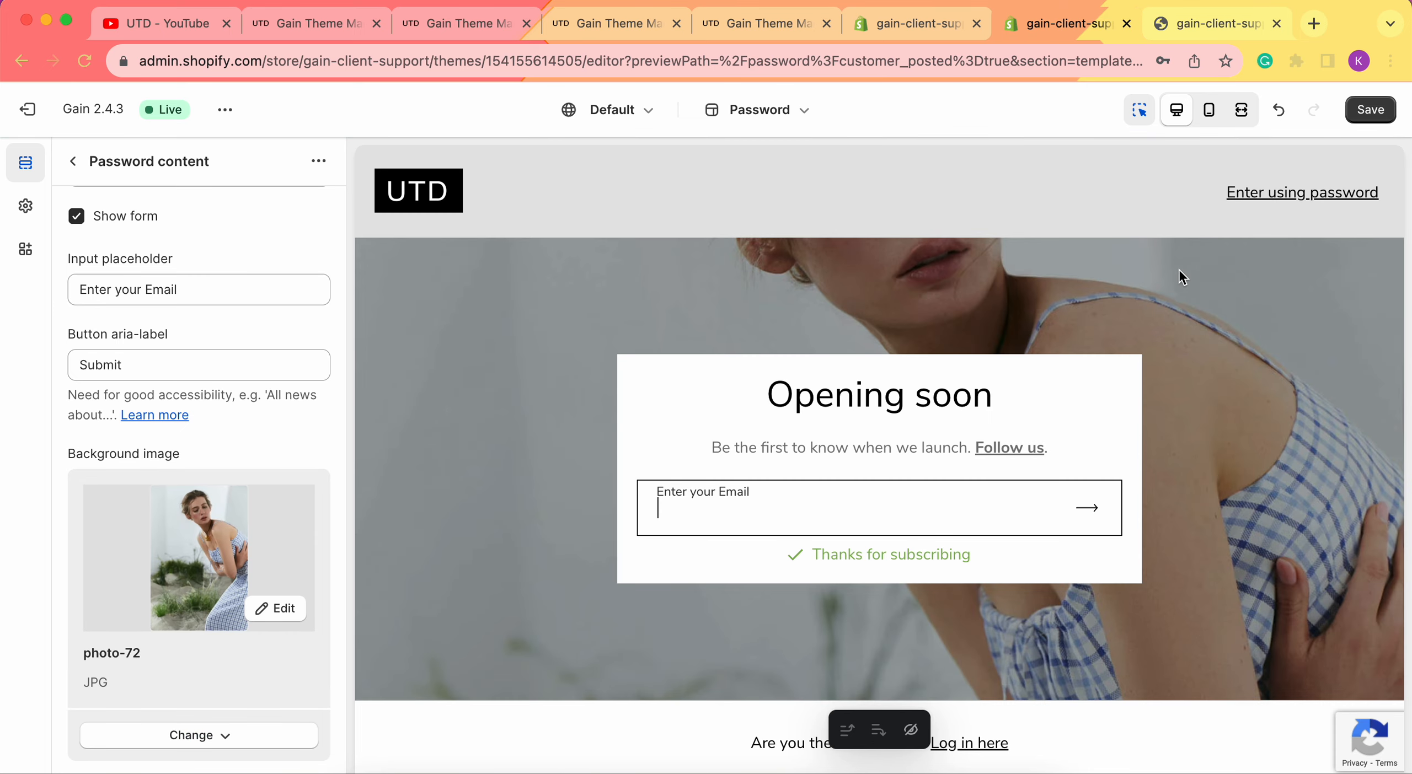
Check how the photo-72 background looks in the mobile preview and return to the desktop preview.
scroll(168, 449, down, 7)
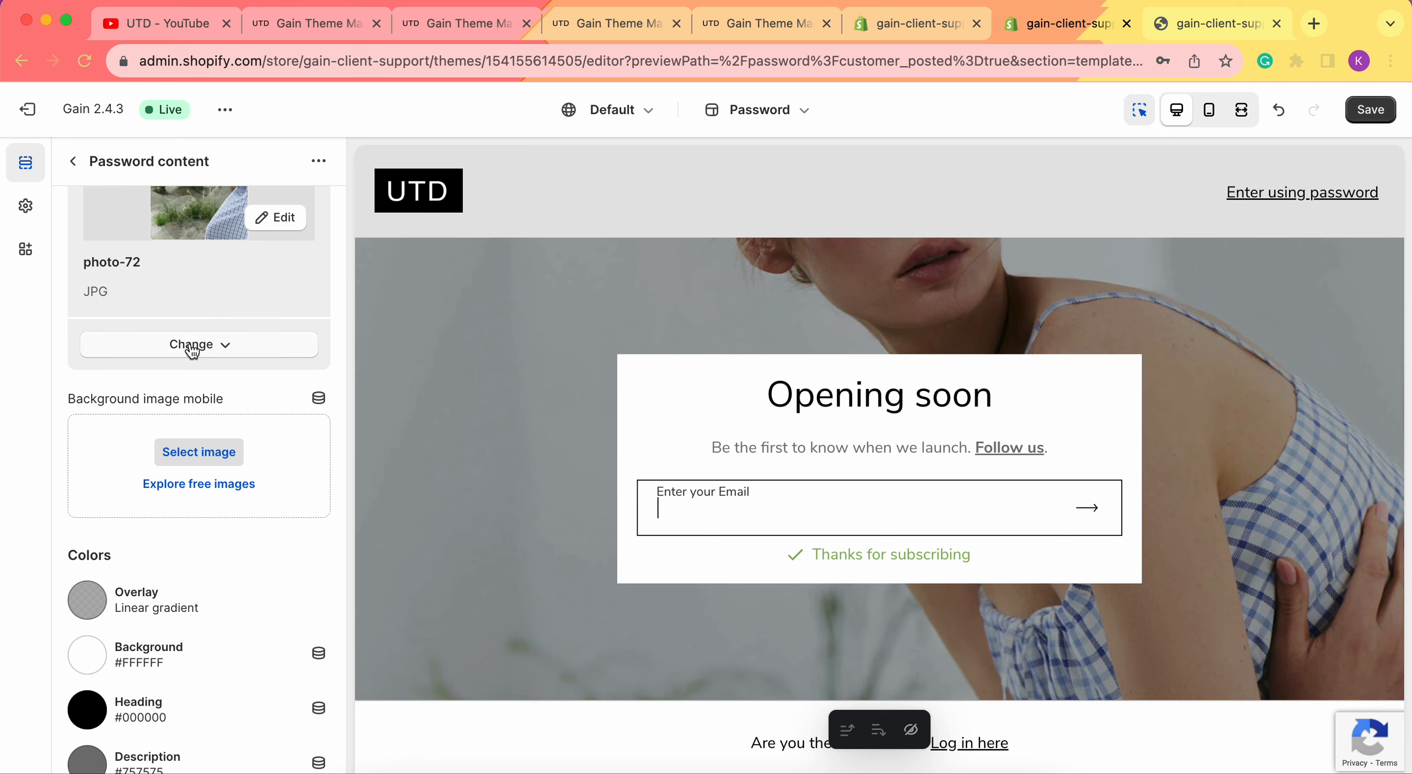
scroll(187, 342, up, 3)
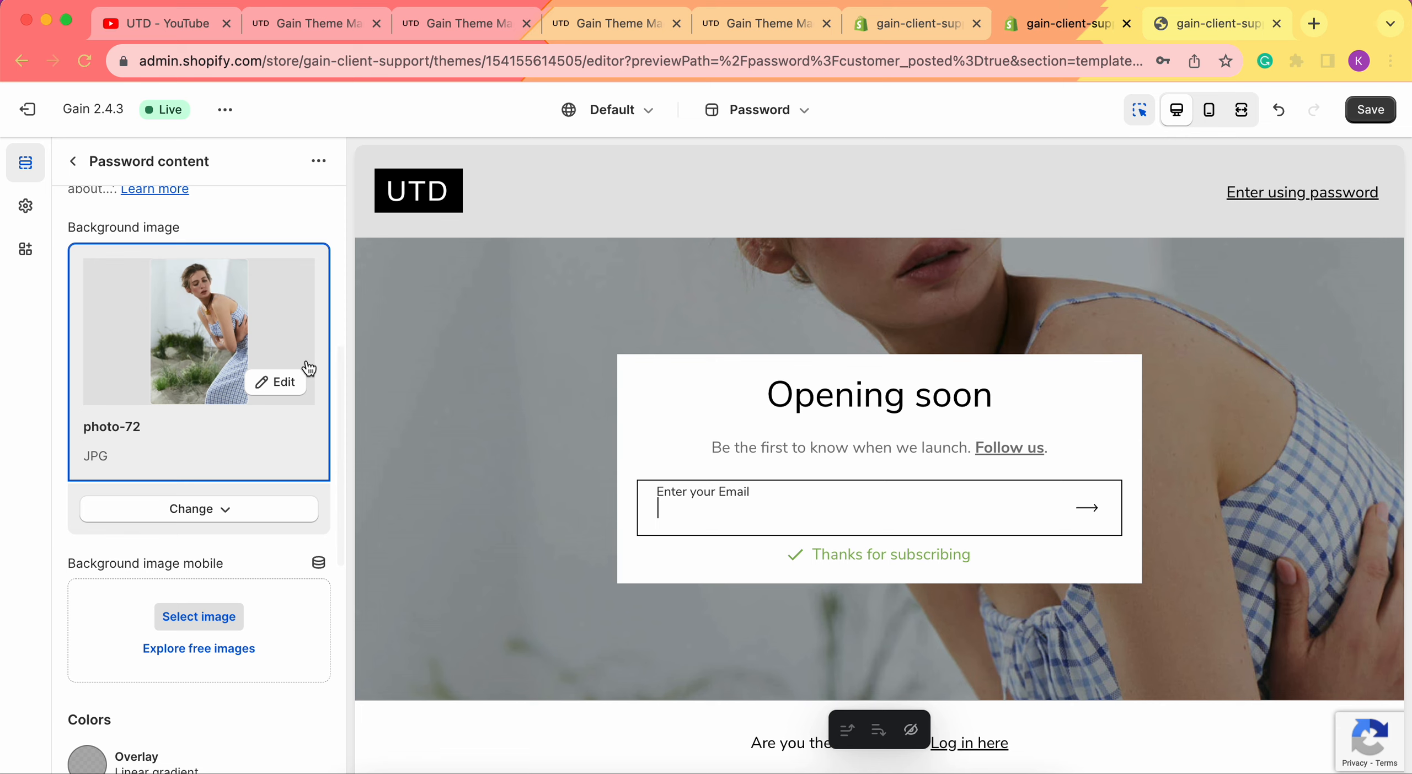
click(1209, 117)
scroll(902, 412, down, 4)
scroll(902, 412, up, 3)
scroll(902, 413, down, 1)
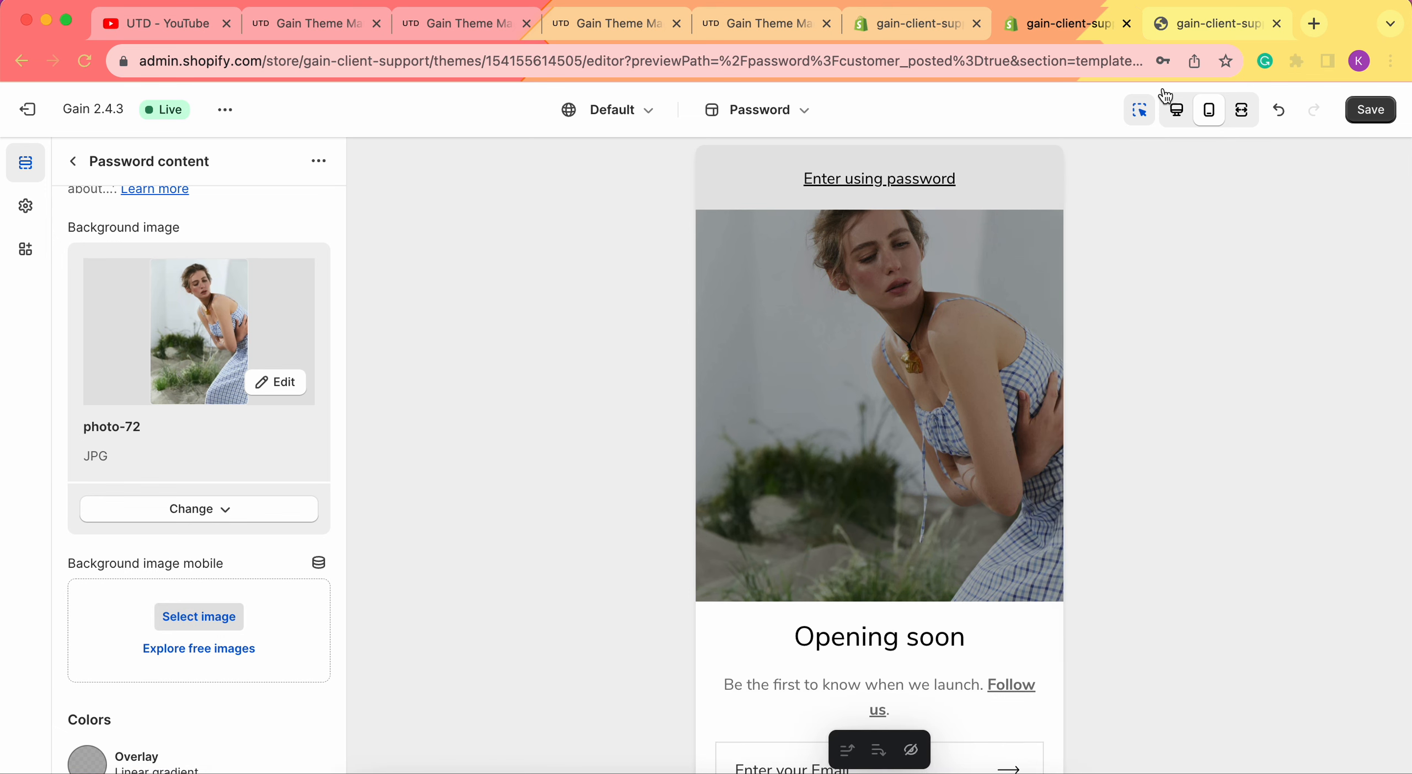
click(1176, 111)
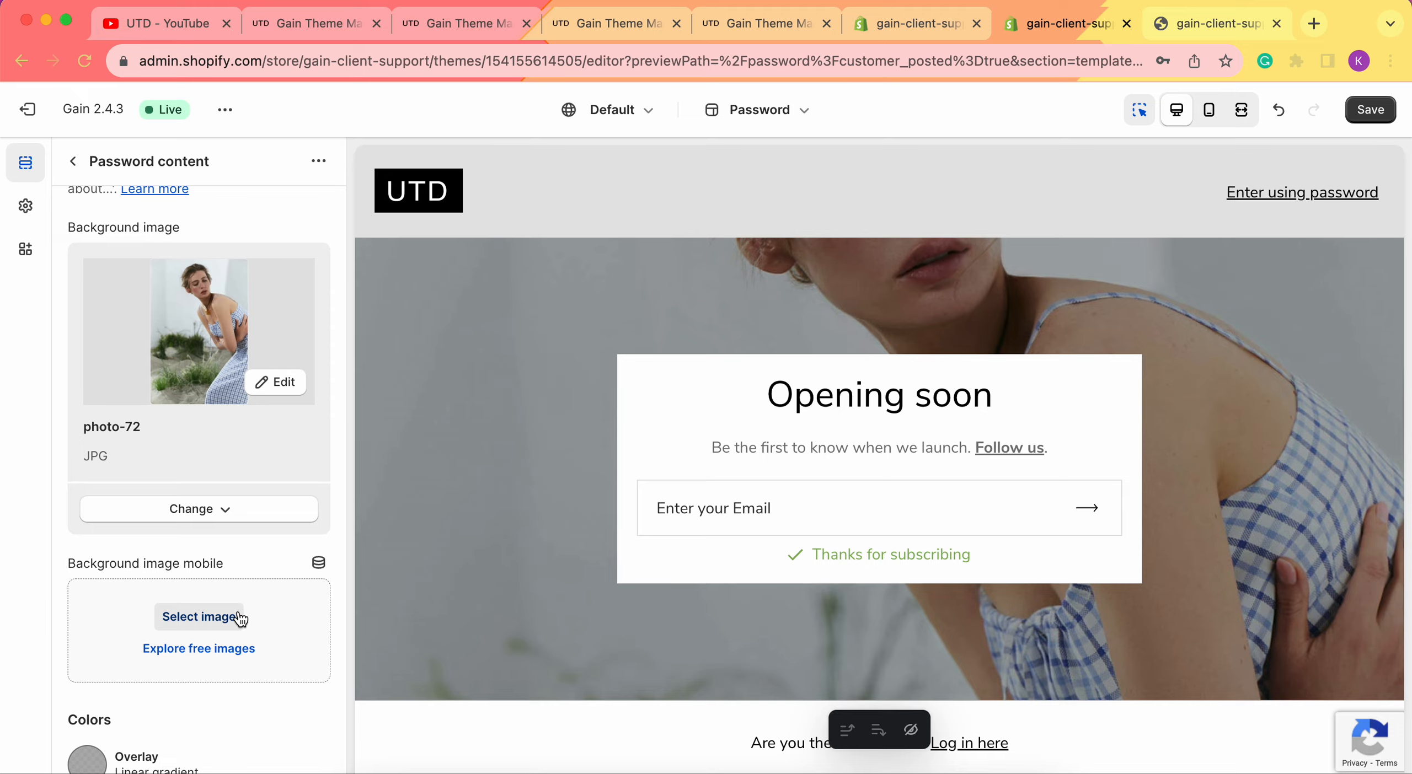
Set the Password content section's mobile background image to photo-14_1 from the store library.
click(236, 619)
scroll(914, 527, down, 5)
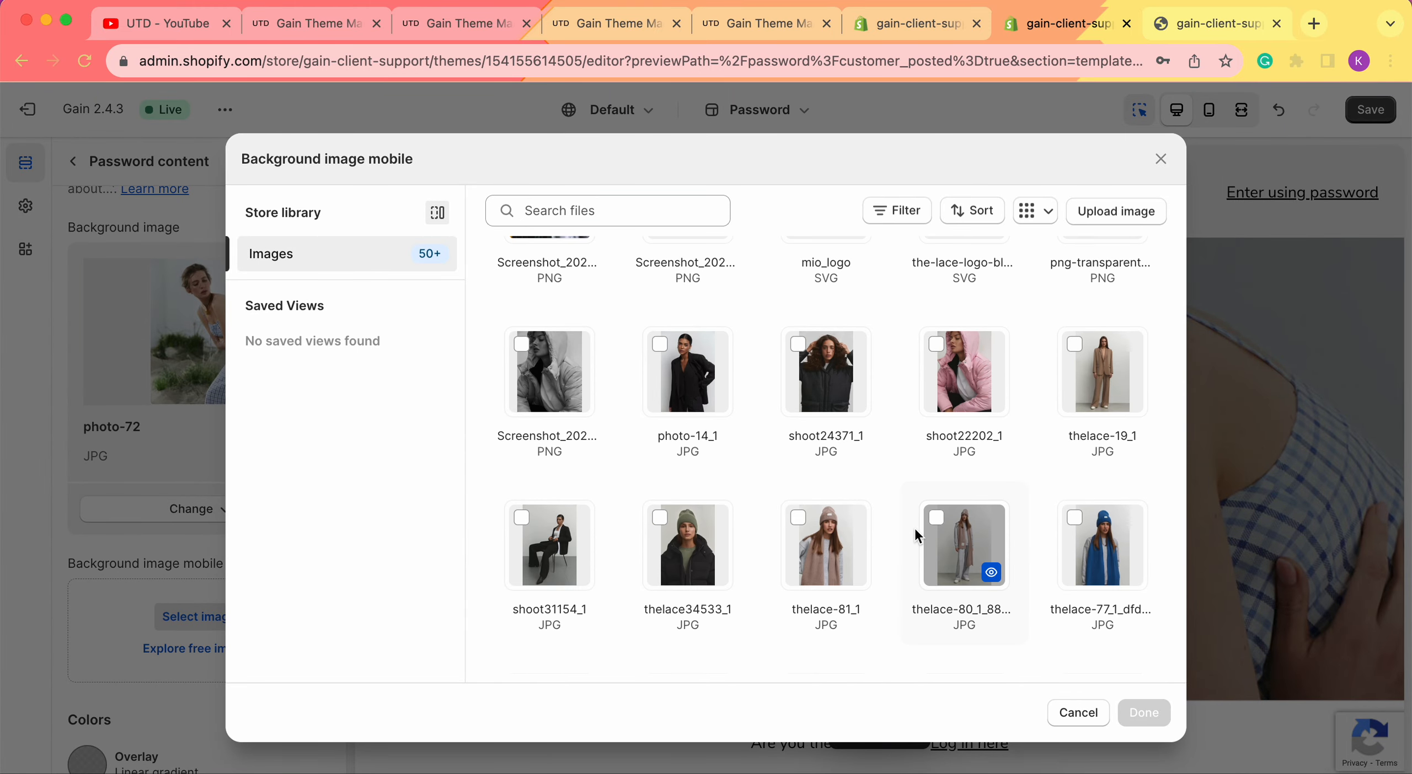
click(742, 371)
click(1144, 713)
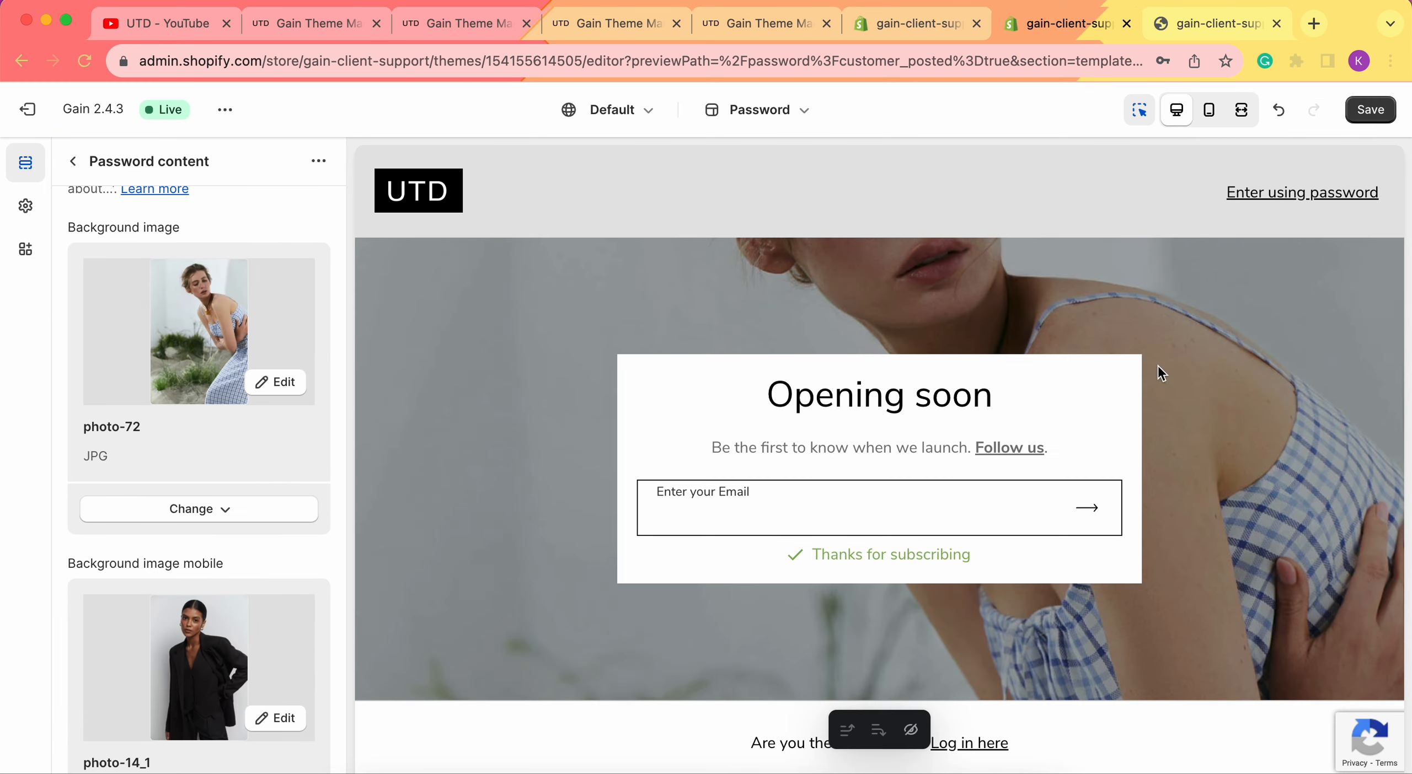
Check the separate mobile background image in the mobile preview and switch back to desktop.
click(1209, 113)
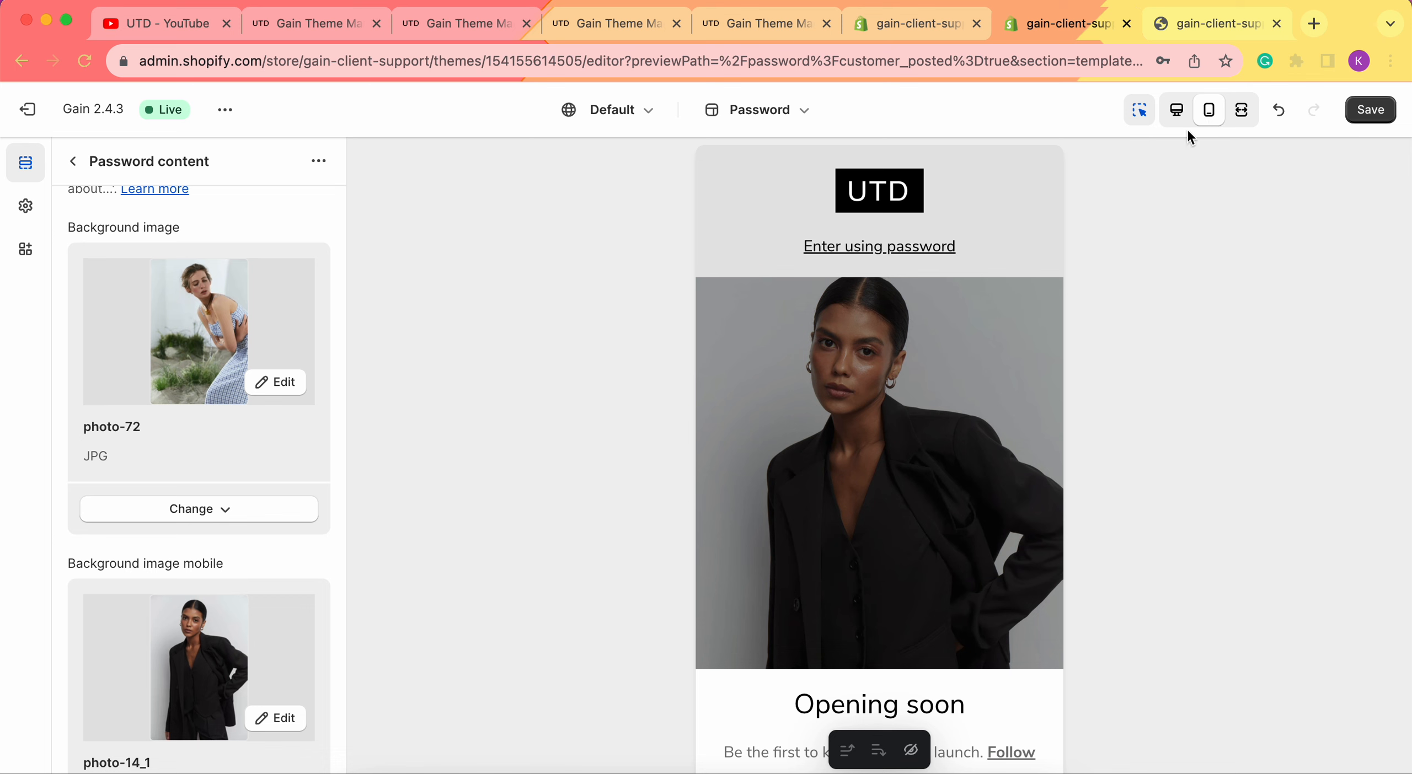
scroll(924, 444, down, 1)
scroll(924, 444, down, 3)
scroll(939, 259, up, 3)
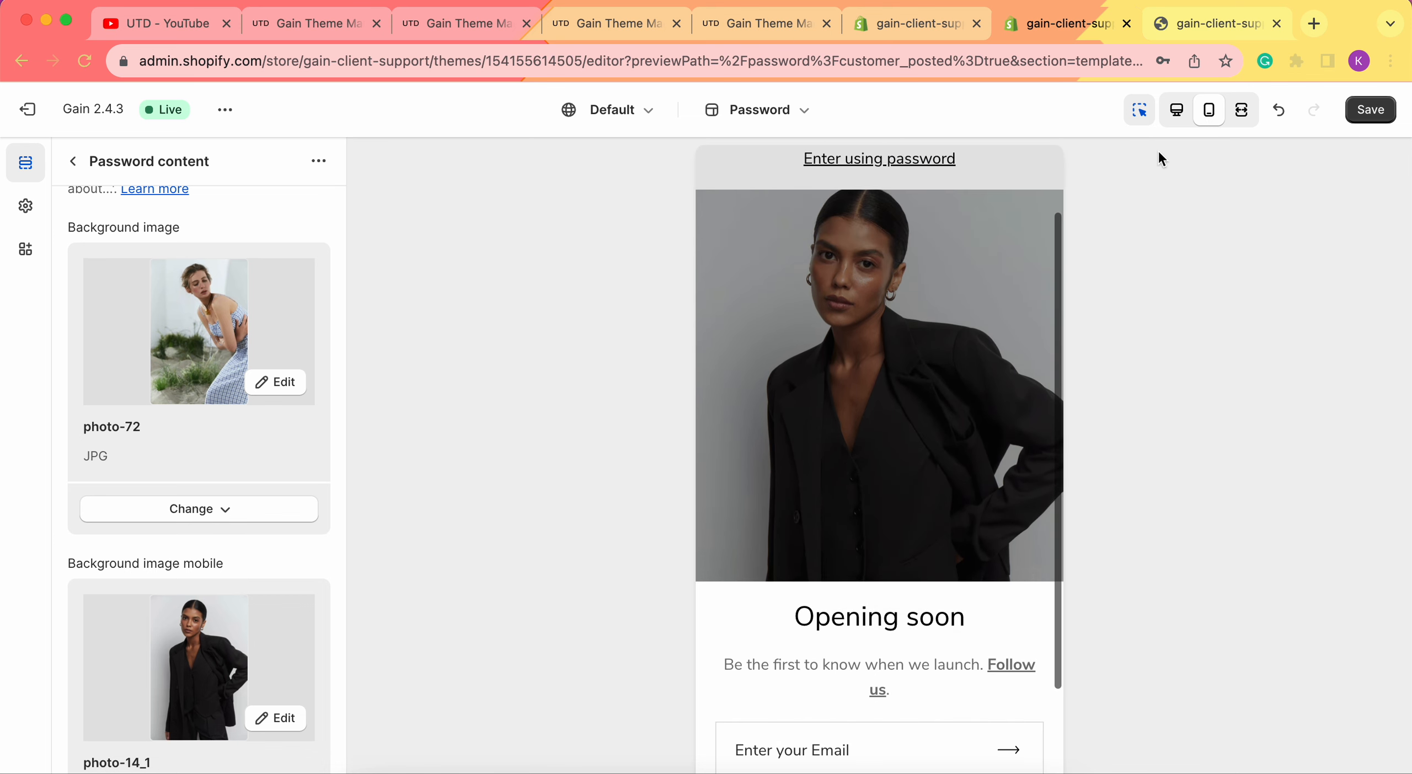
click(1175, 115)
scroll(165, 486, down, 2)
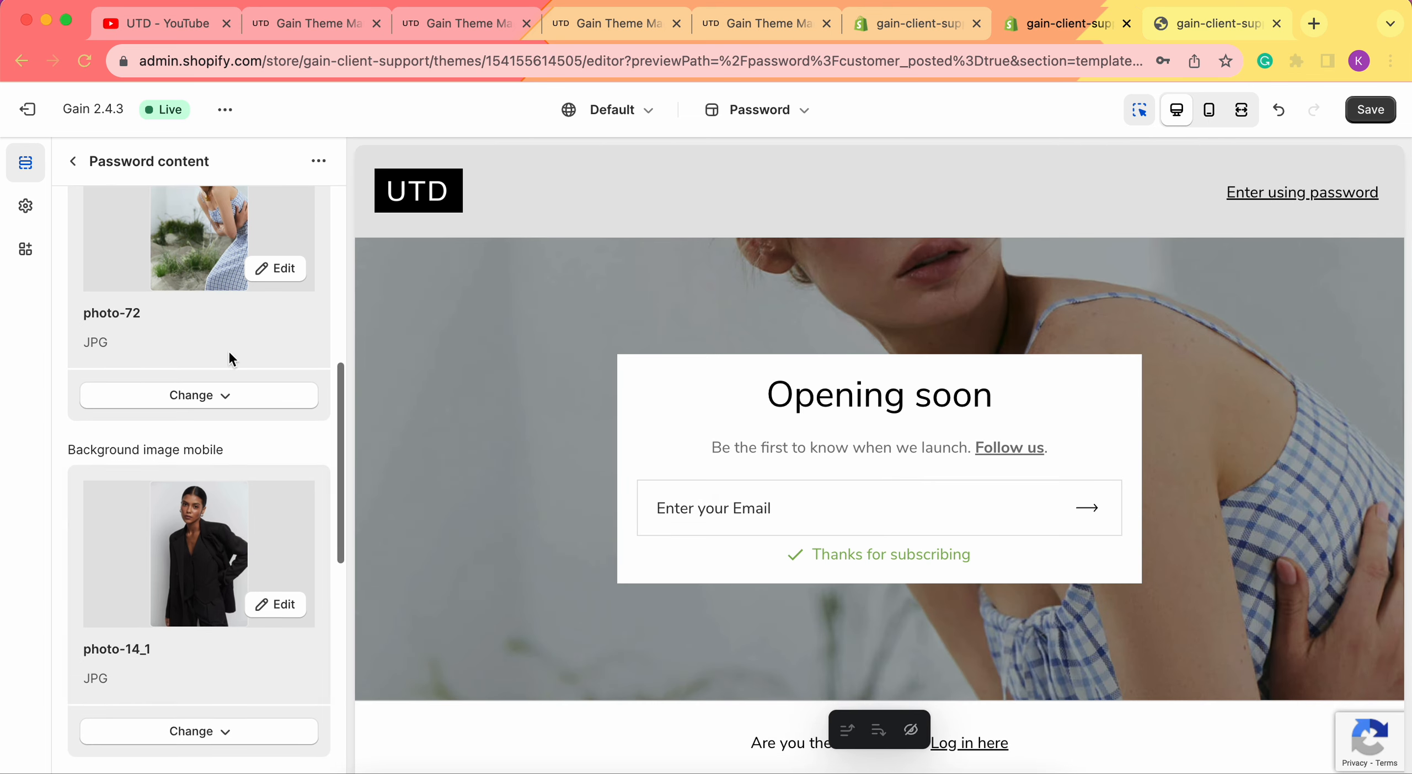
scroll(199, 409, up, 2)
click(199, 409)
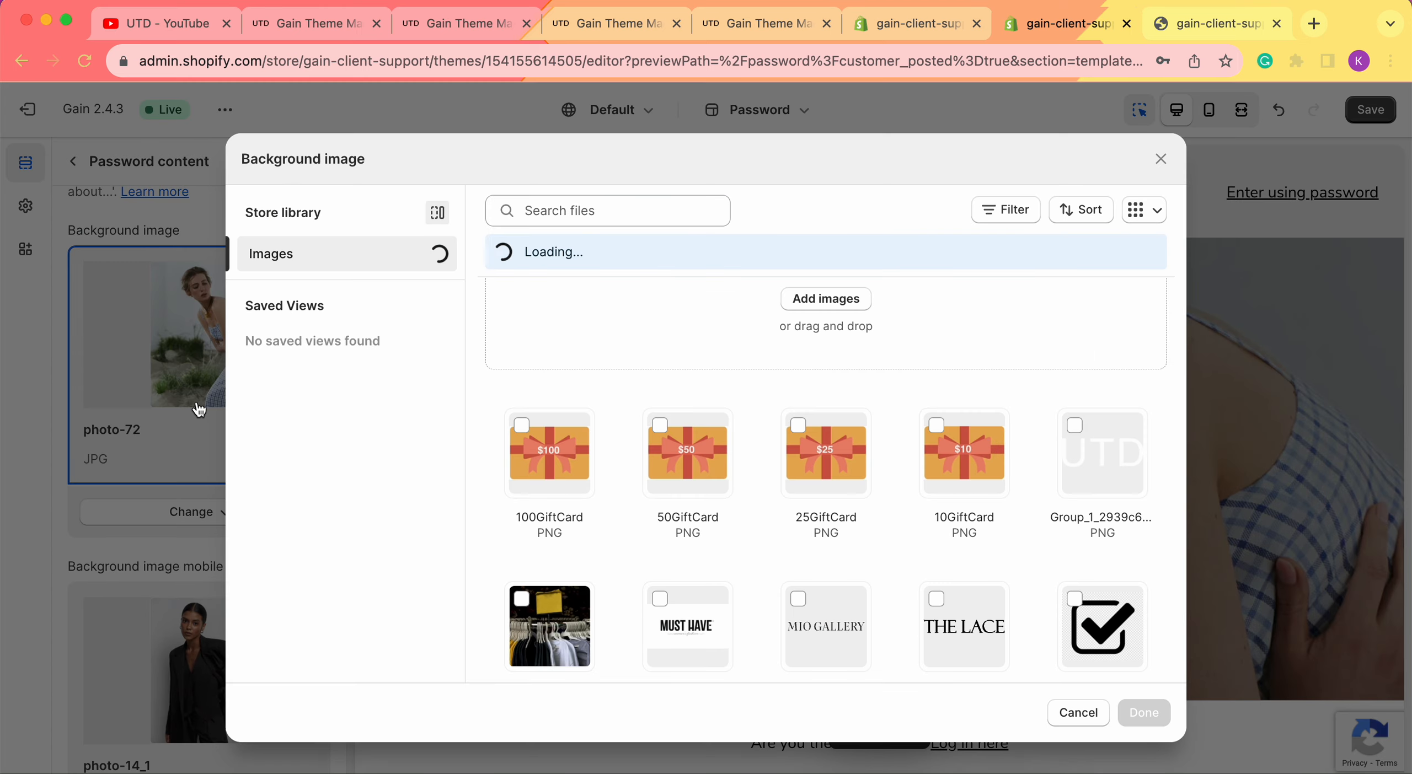
click(58, 430)
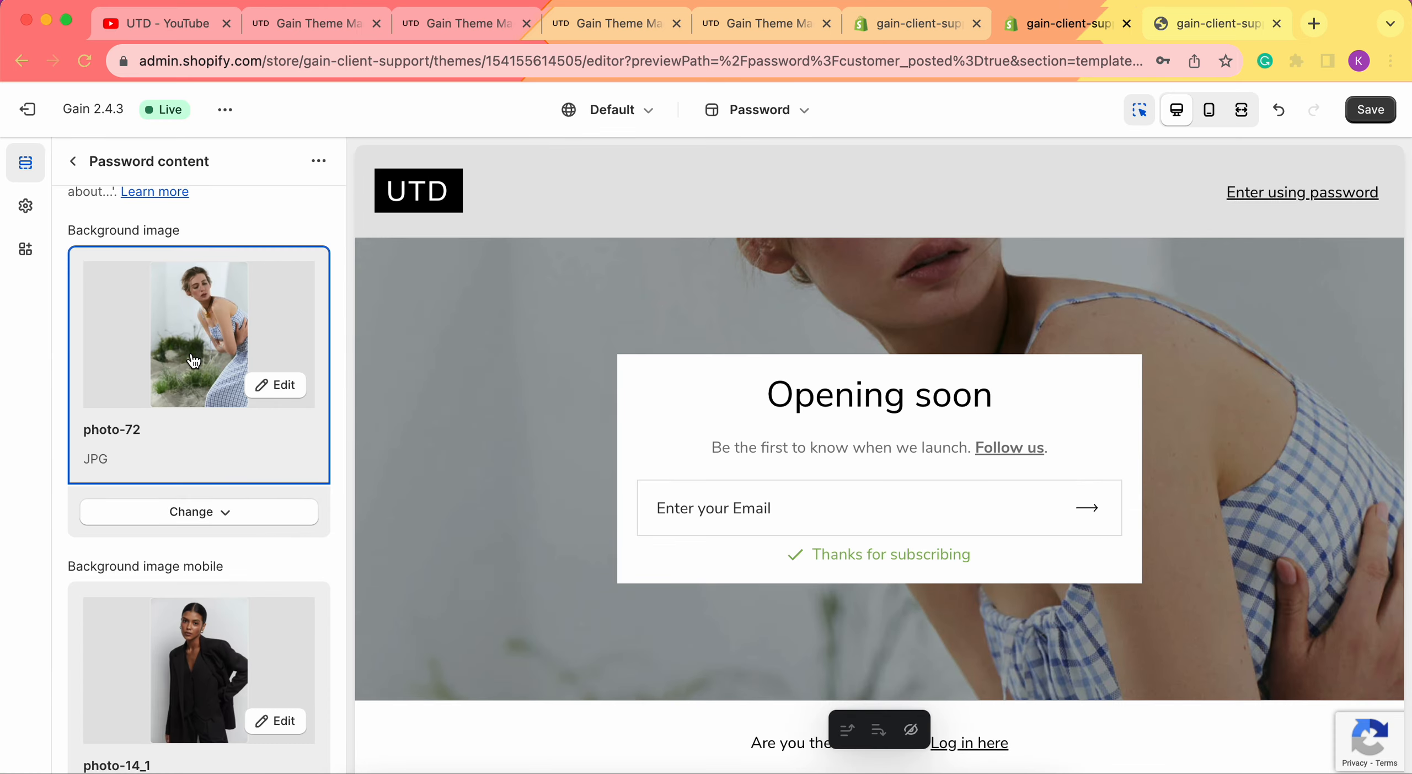
Review the Password content section's color settings, including the overlay, and compare the mobile and desktop previews.
scroll(198, 452, down, 5)
scroll(206, 475, down, 5)
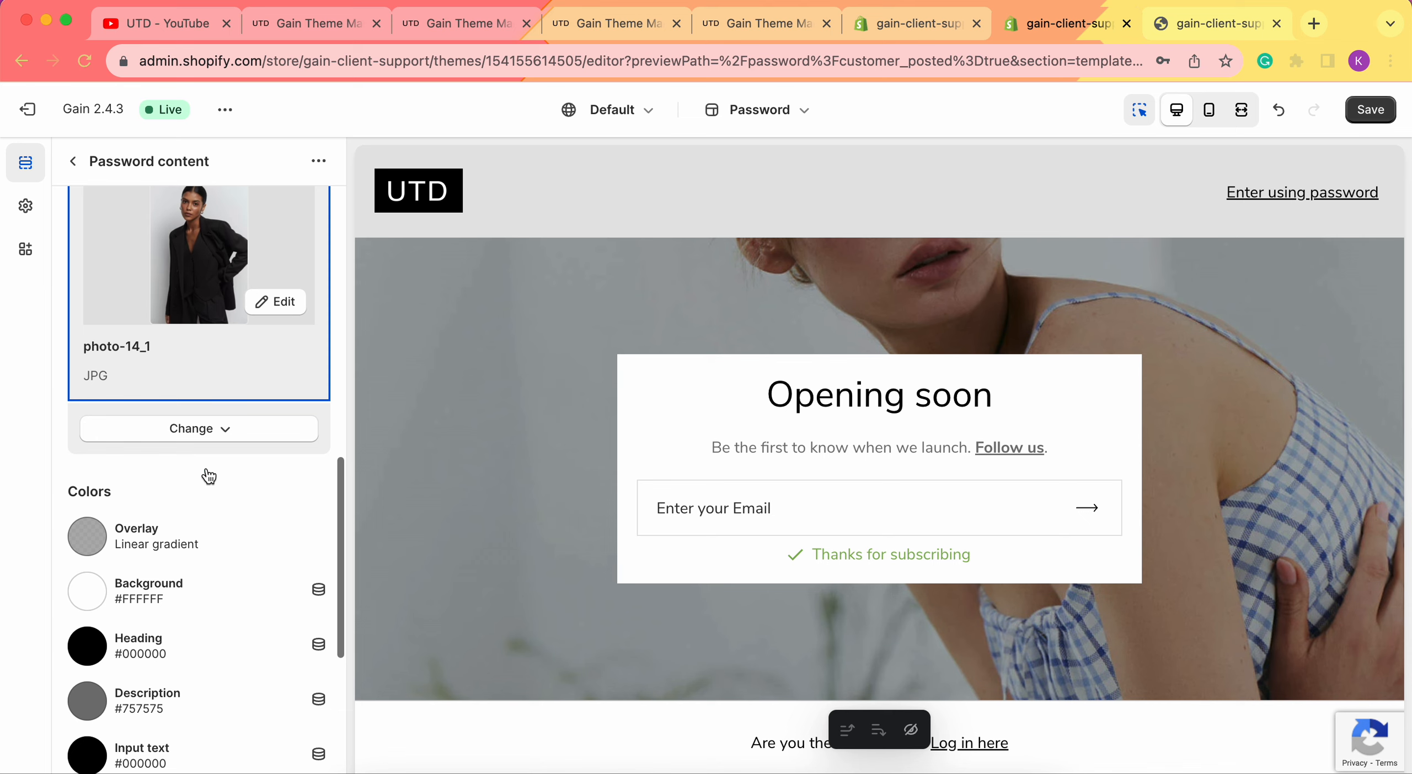
scroll(99, 410, down, 1)
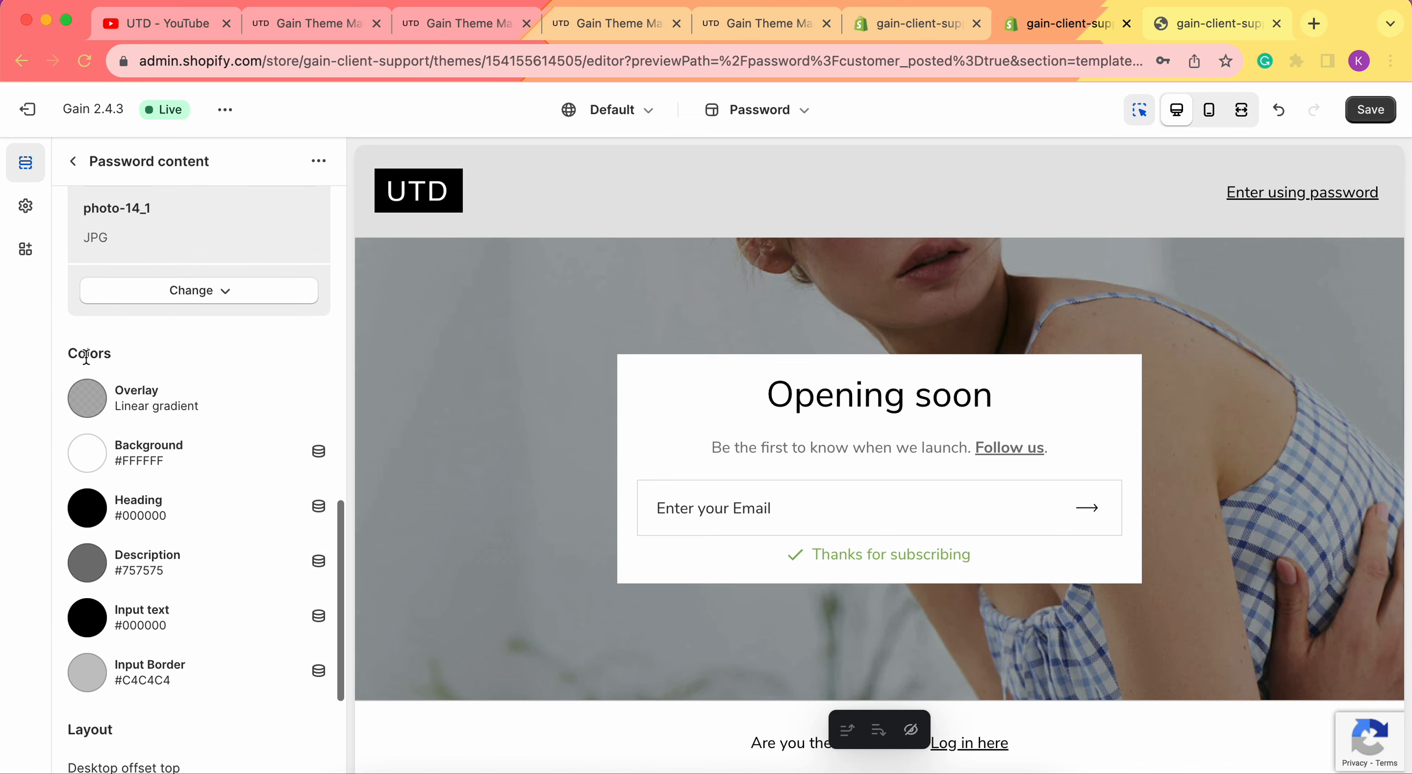
scroll(132, 480, down, 1)
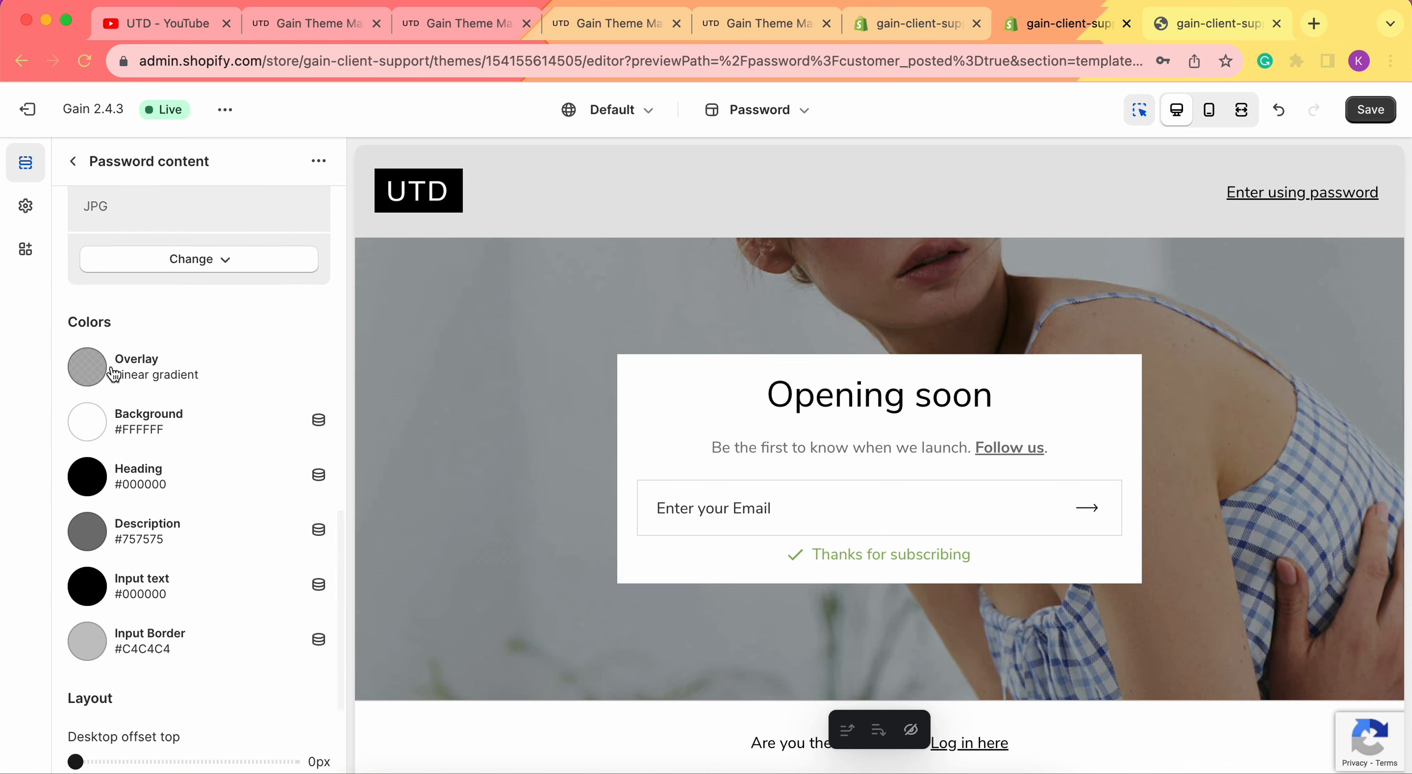
click(1208, 112)
click(1176, 110)
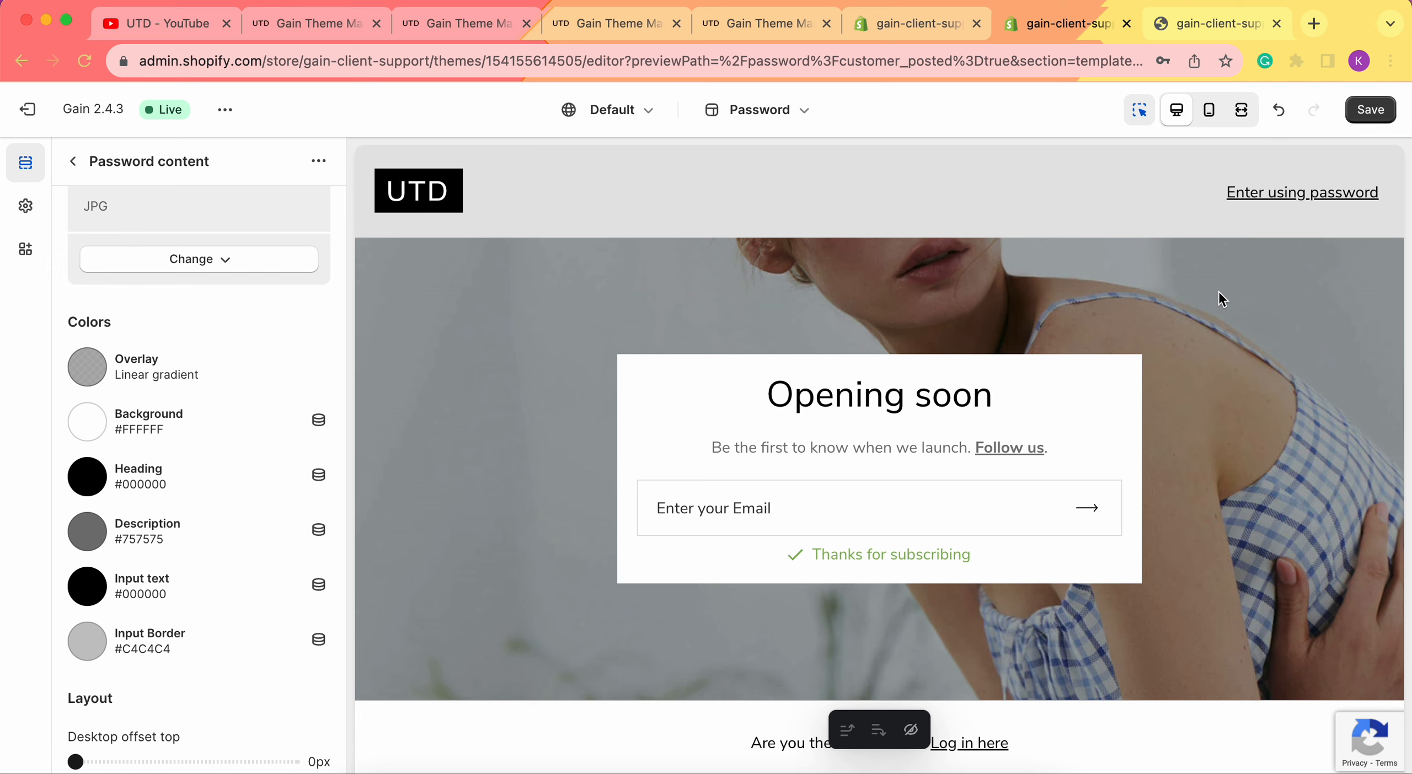
Set the opacity of the Password content overlay gradient's starting color stop to 15%.
click(143, 382)
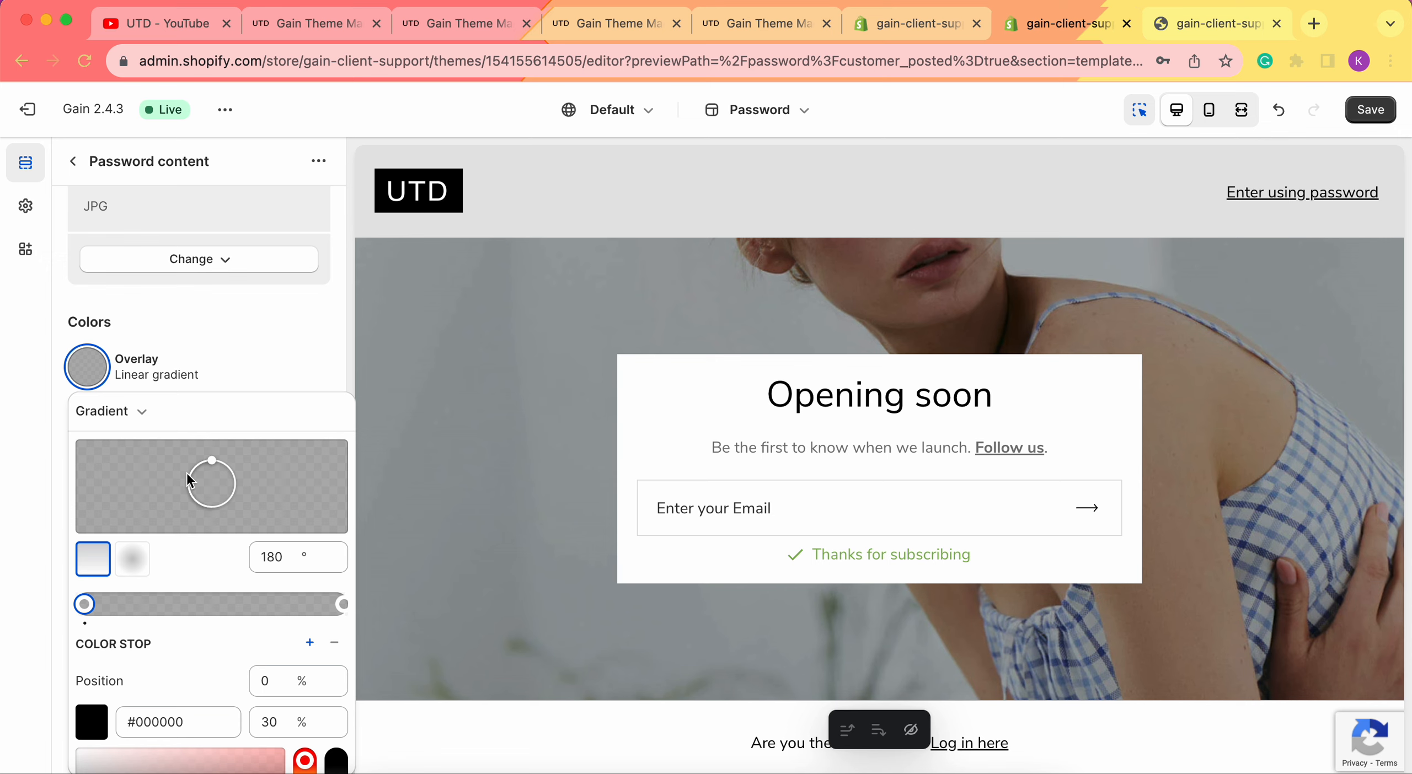
scroll(186, 472, down, 3)
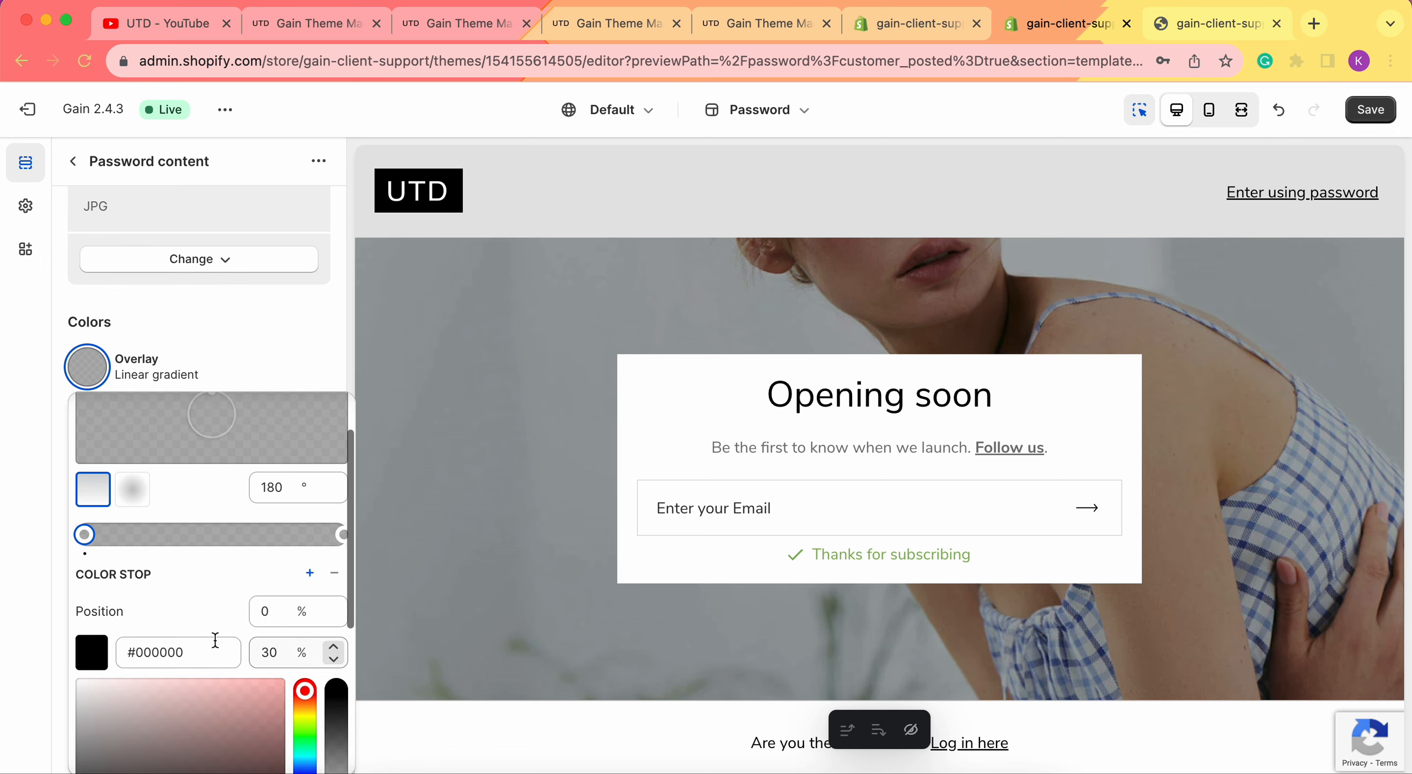
click(275, 651)
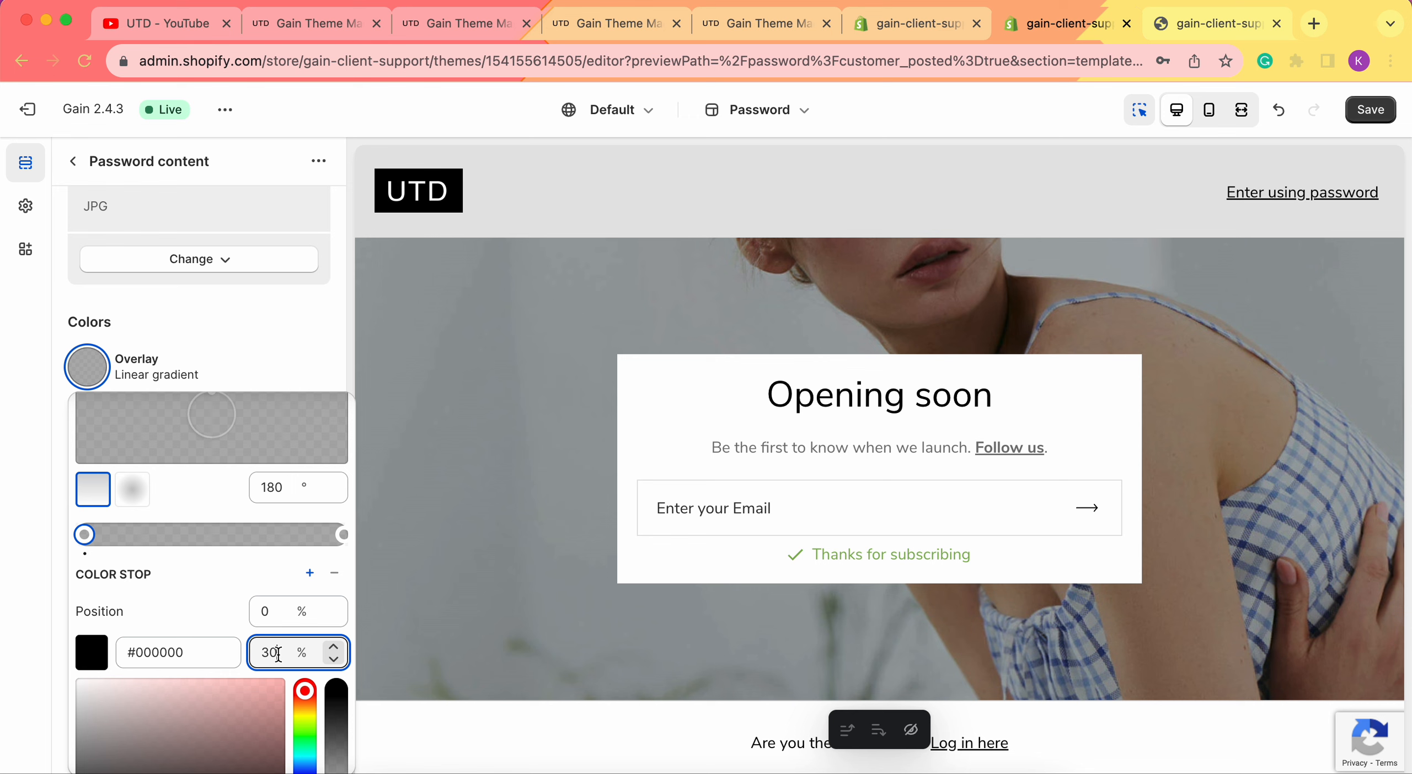
key(BackSpace)
key(BackSpace)
text(15)
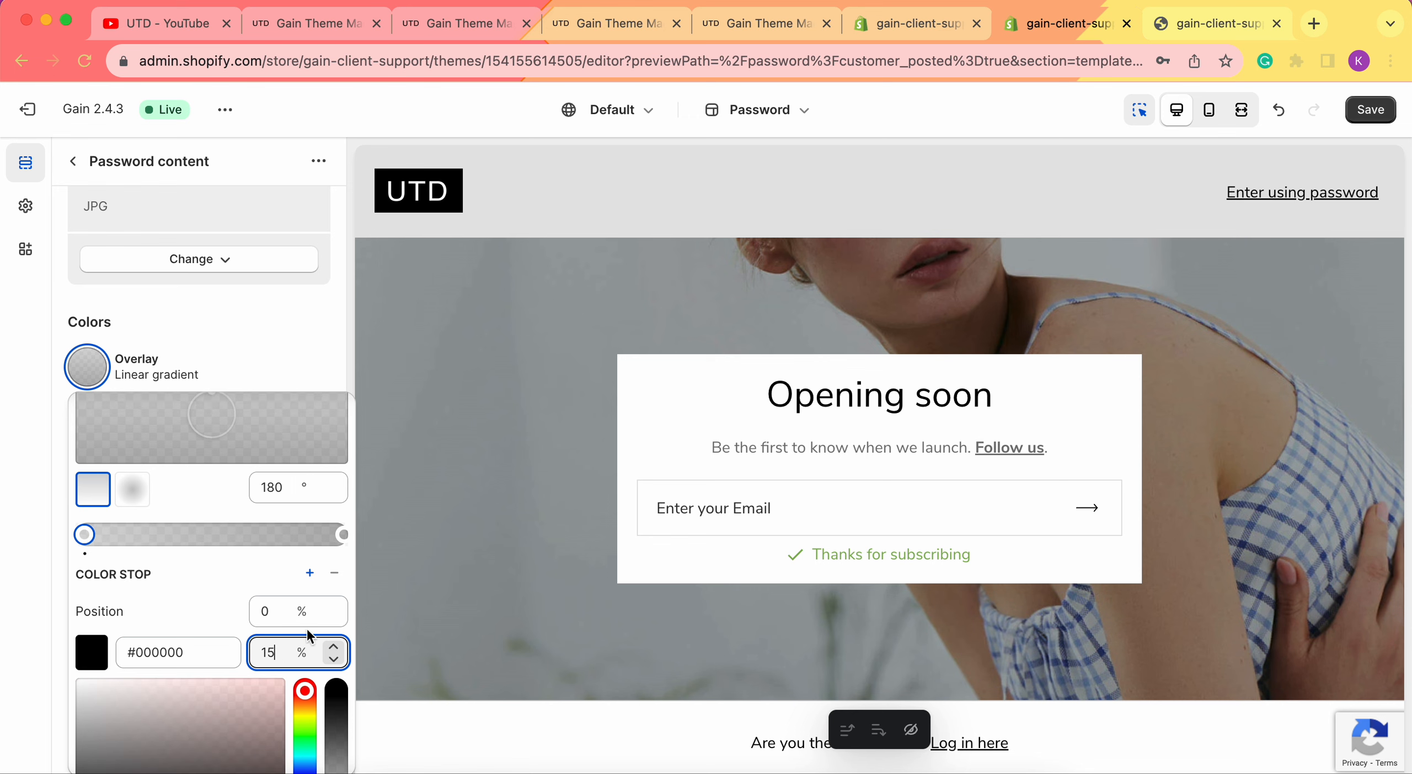
Set the opacity of the overlay gradient's color stop at position 100% to 20%.
click(344, 534)
click(283, 651)
key(BackSpace)
key(BackSpace)
text(12)
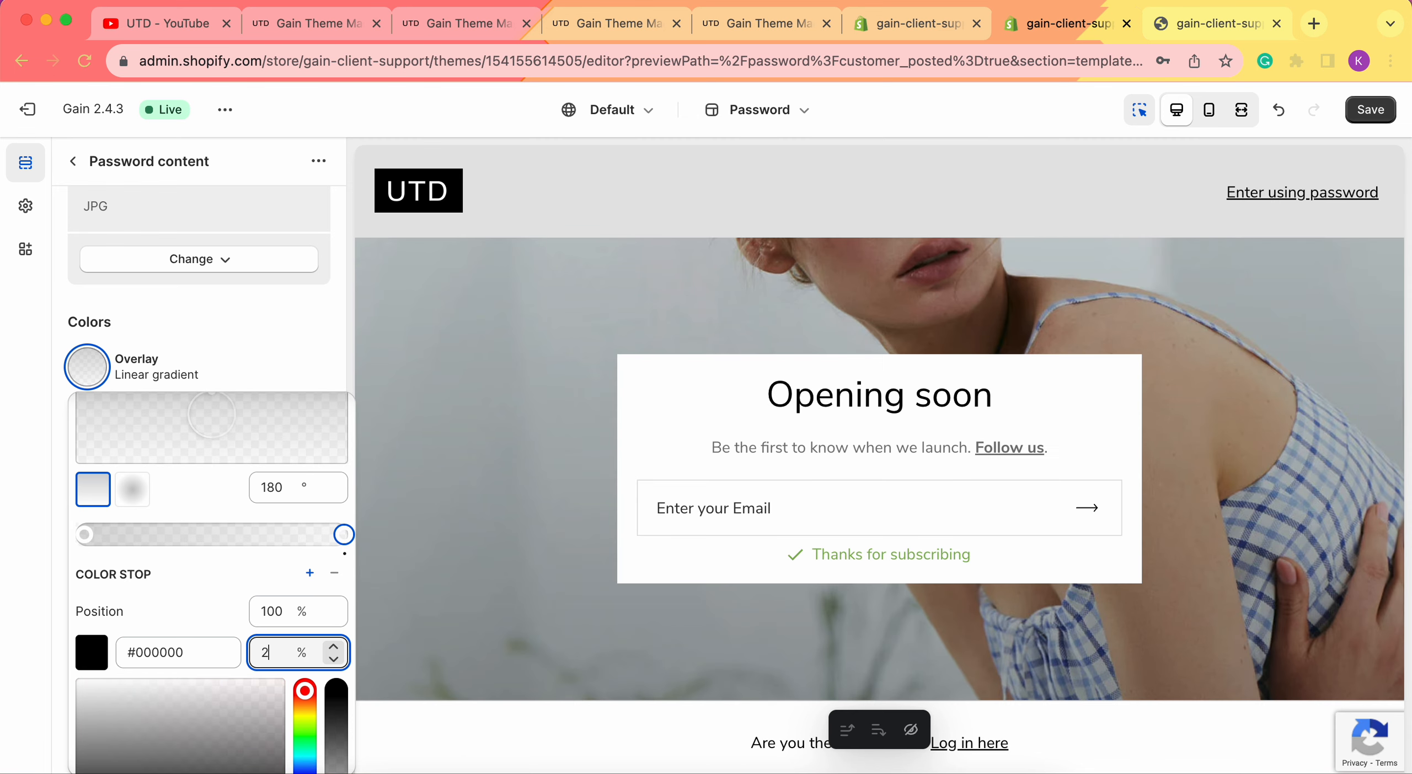
key(BackSpace)
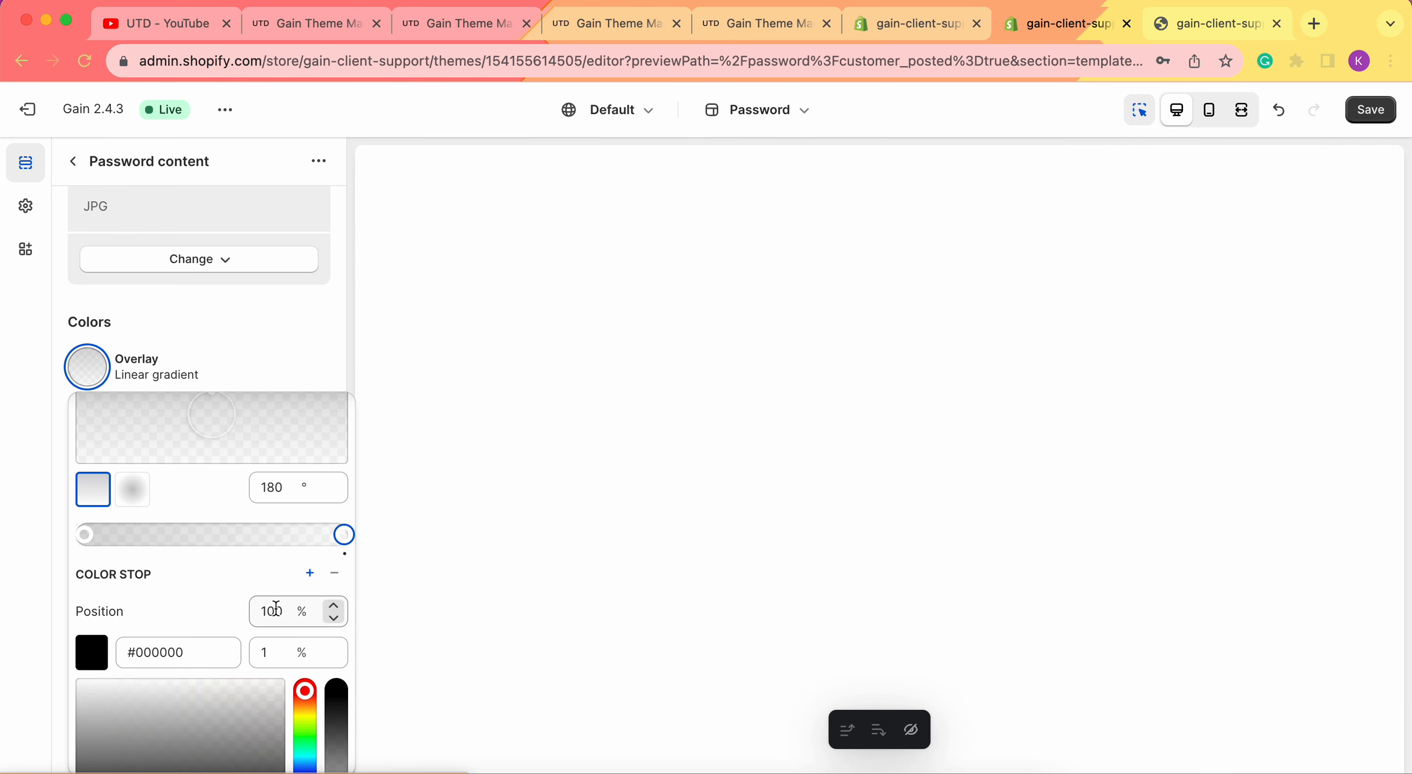
click(280, 644)
text(20)
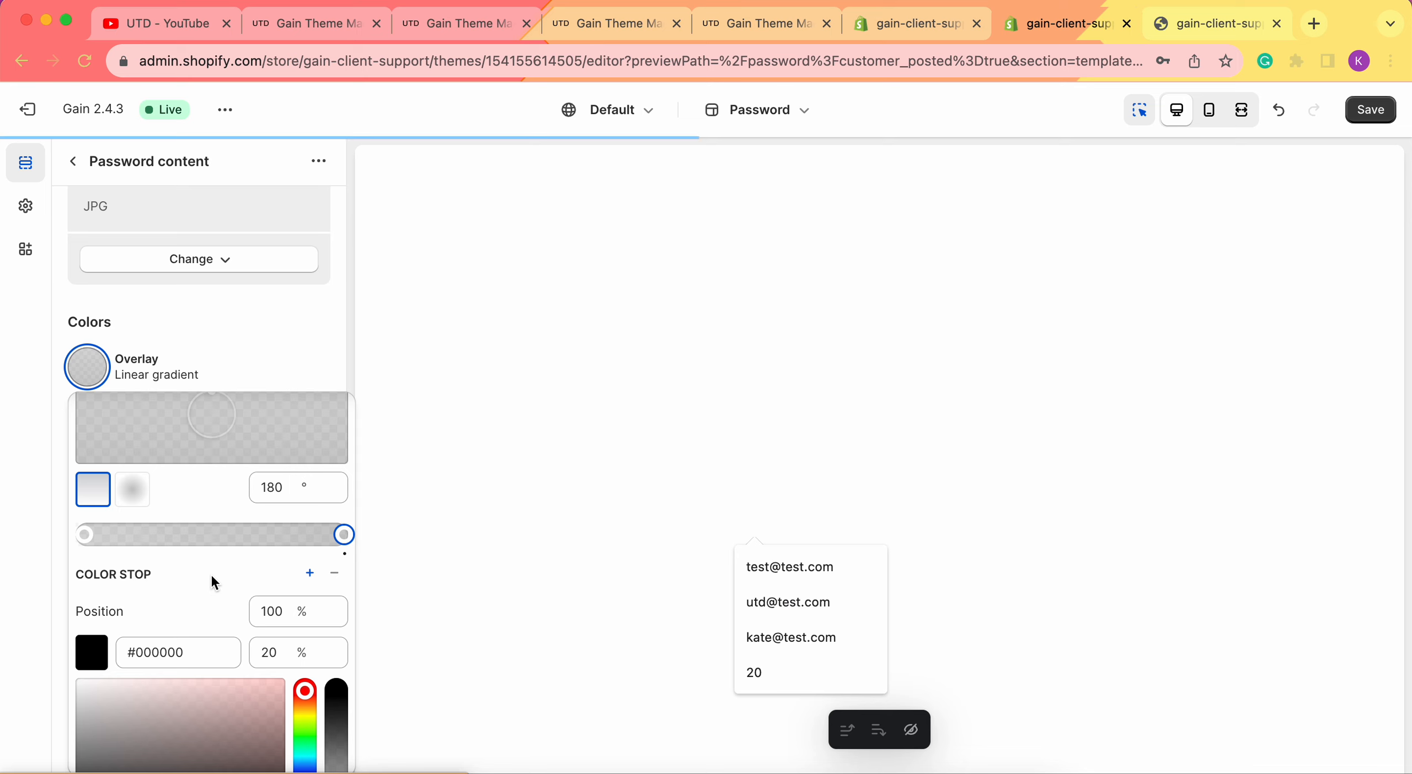
Close the overlay color settings, check the overlay in the mobile preview and return to the desktop preview.
scroll(179, 570, down, 5)
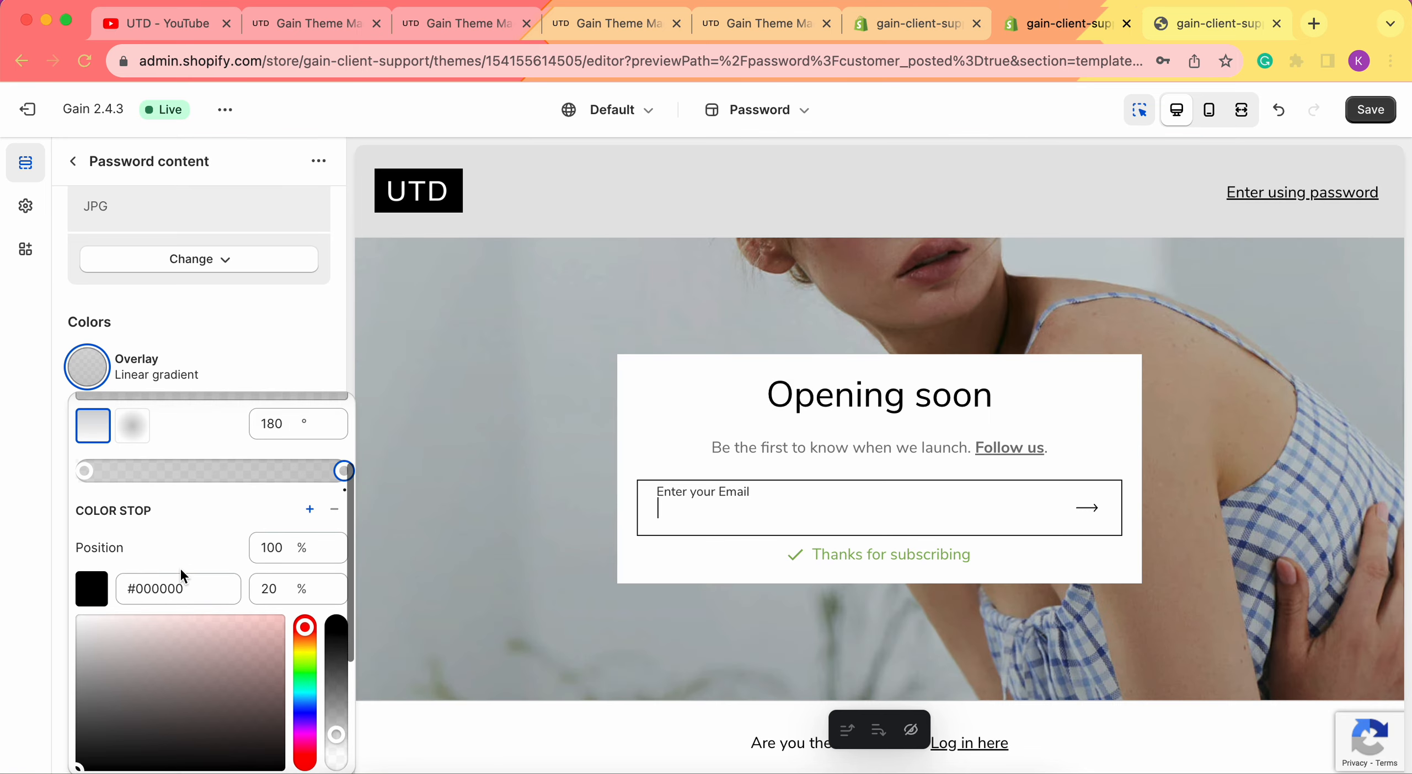
click(9, 567)
click(1208, 110)
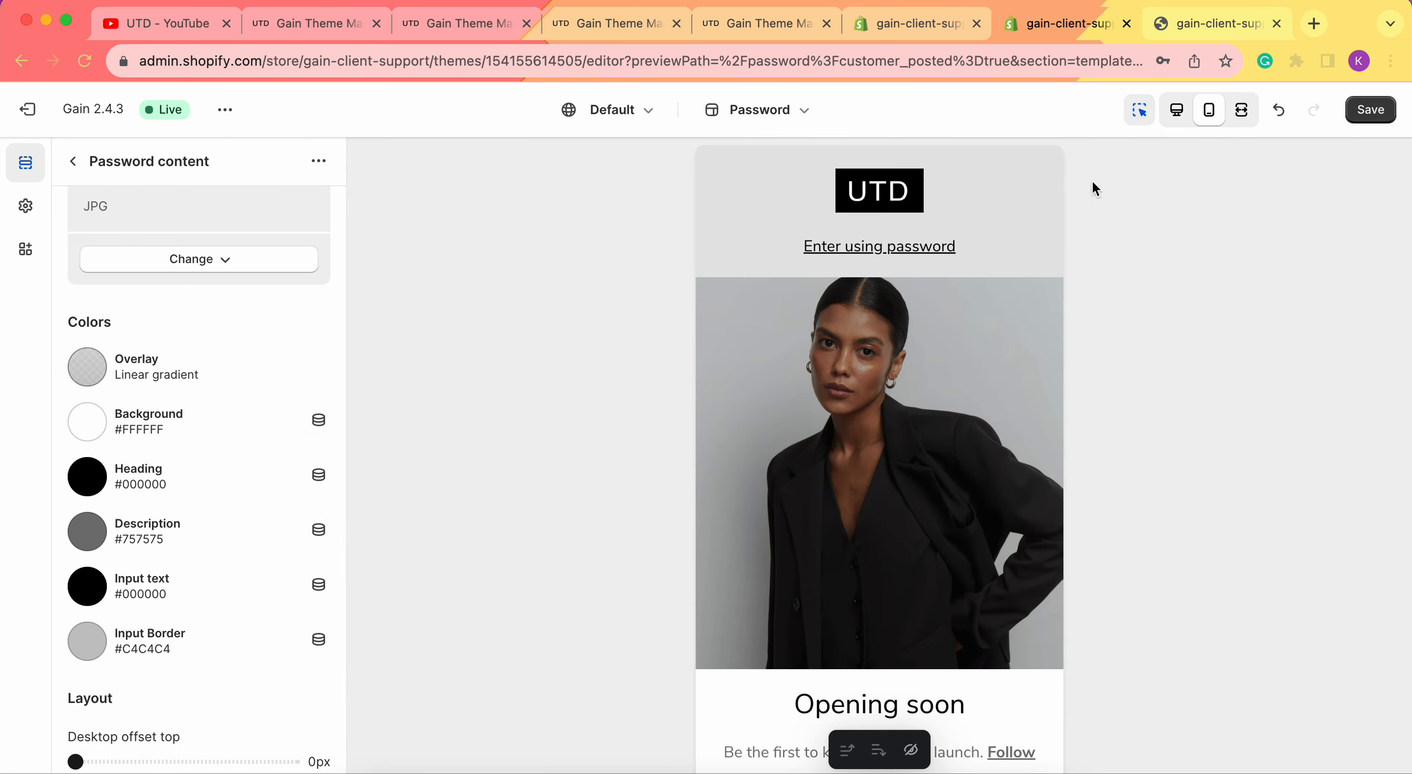
click(1173, 113)
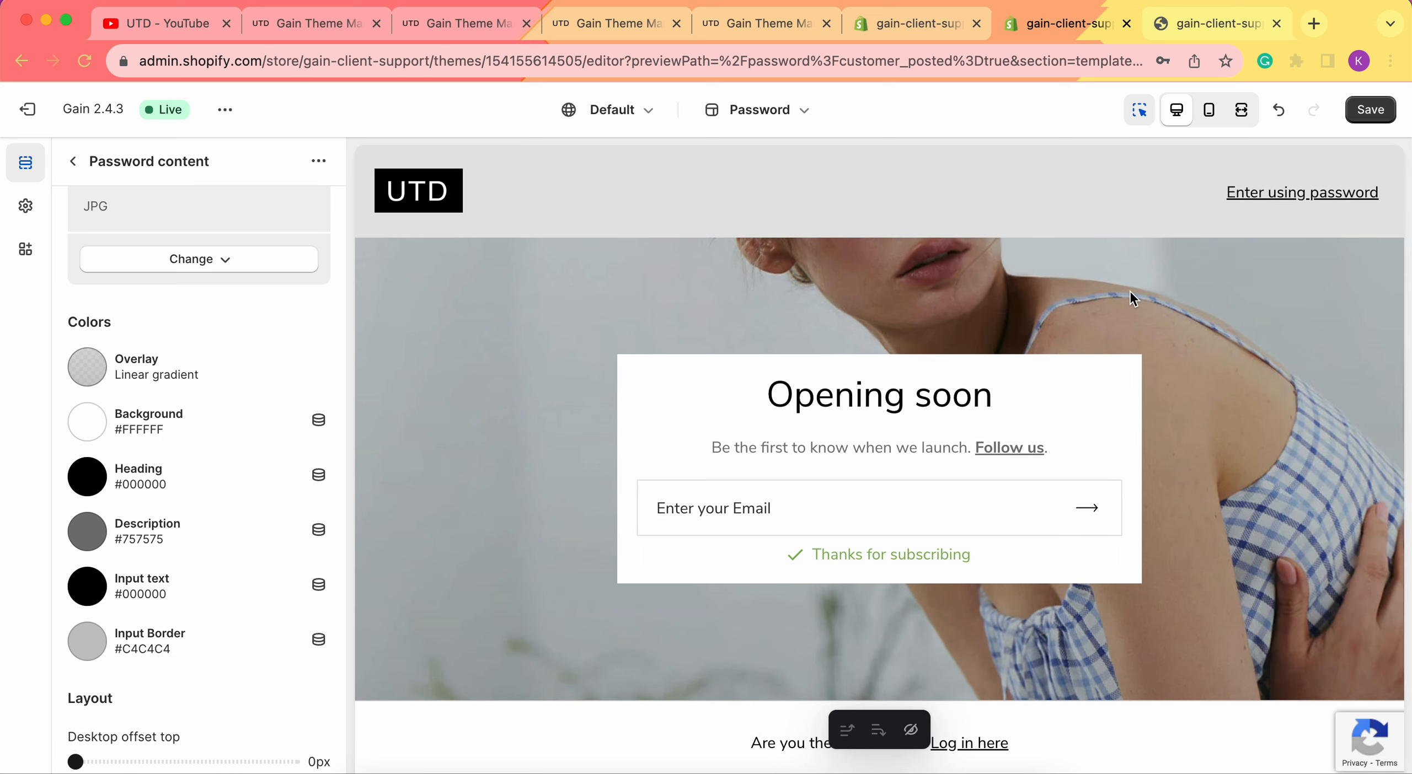
Remove the Password content section's overlay gradient and check the background image in the mobile and desktop previews.
click(87, 367)
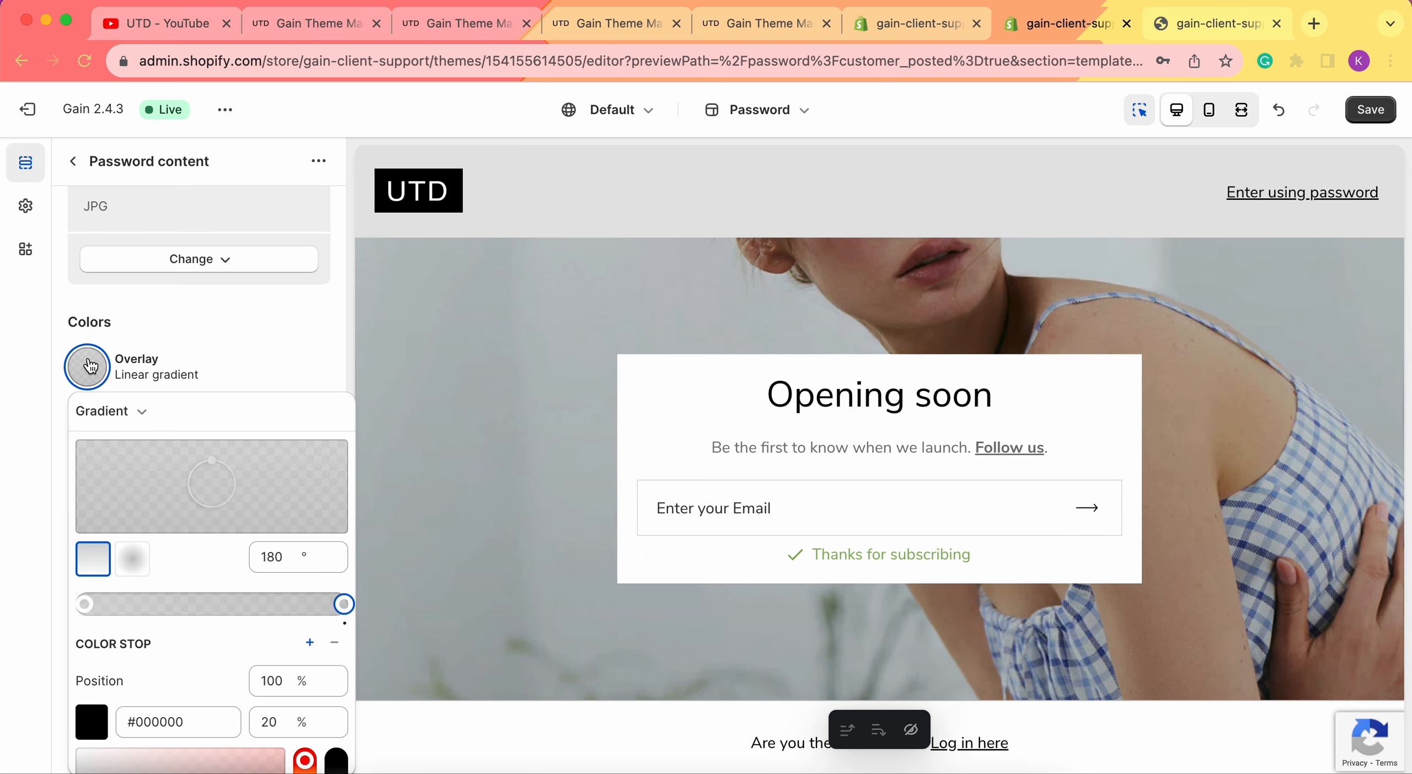
click(119, 423)
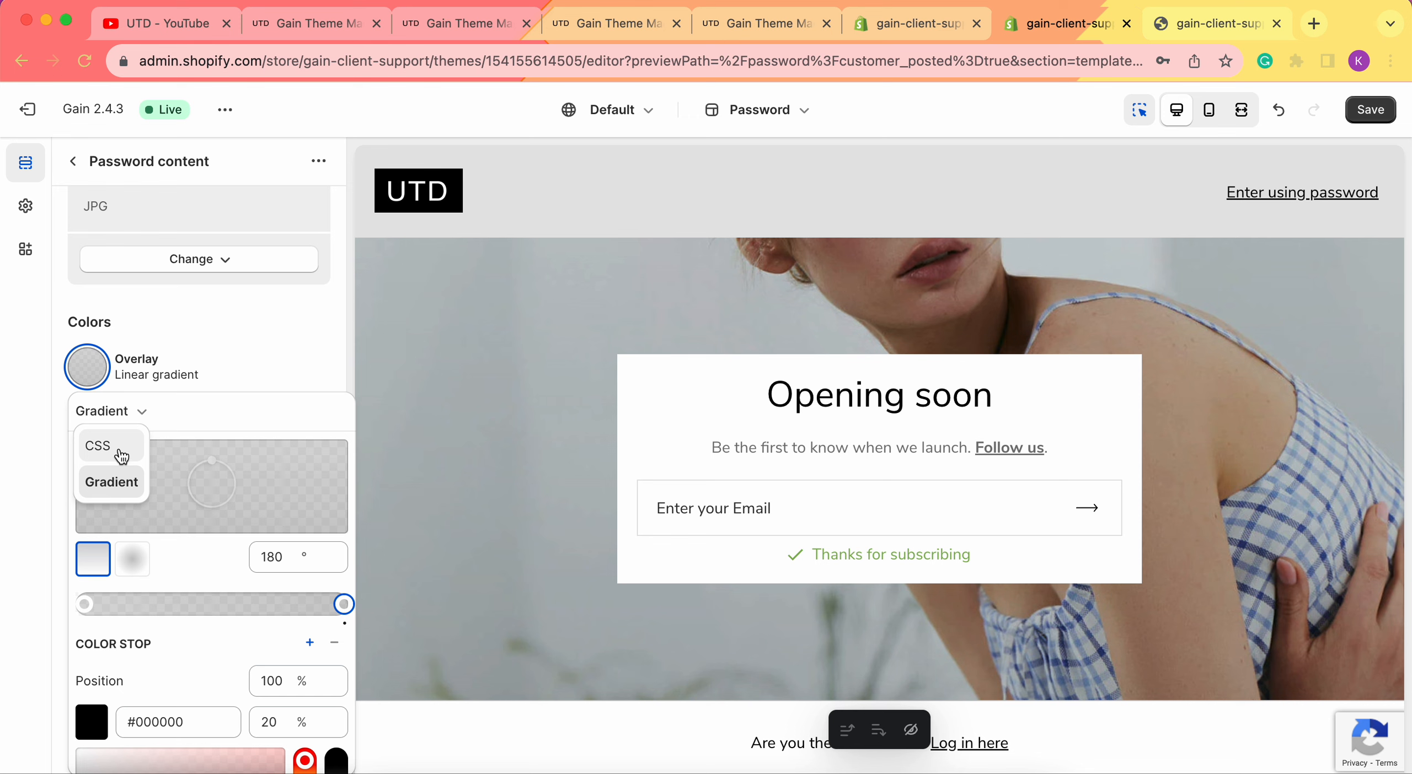
click(118, 445)
scroll(157, 655, down, 1)
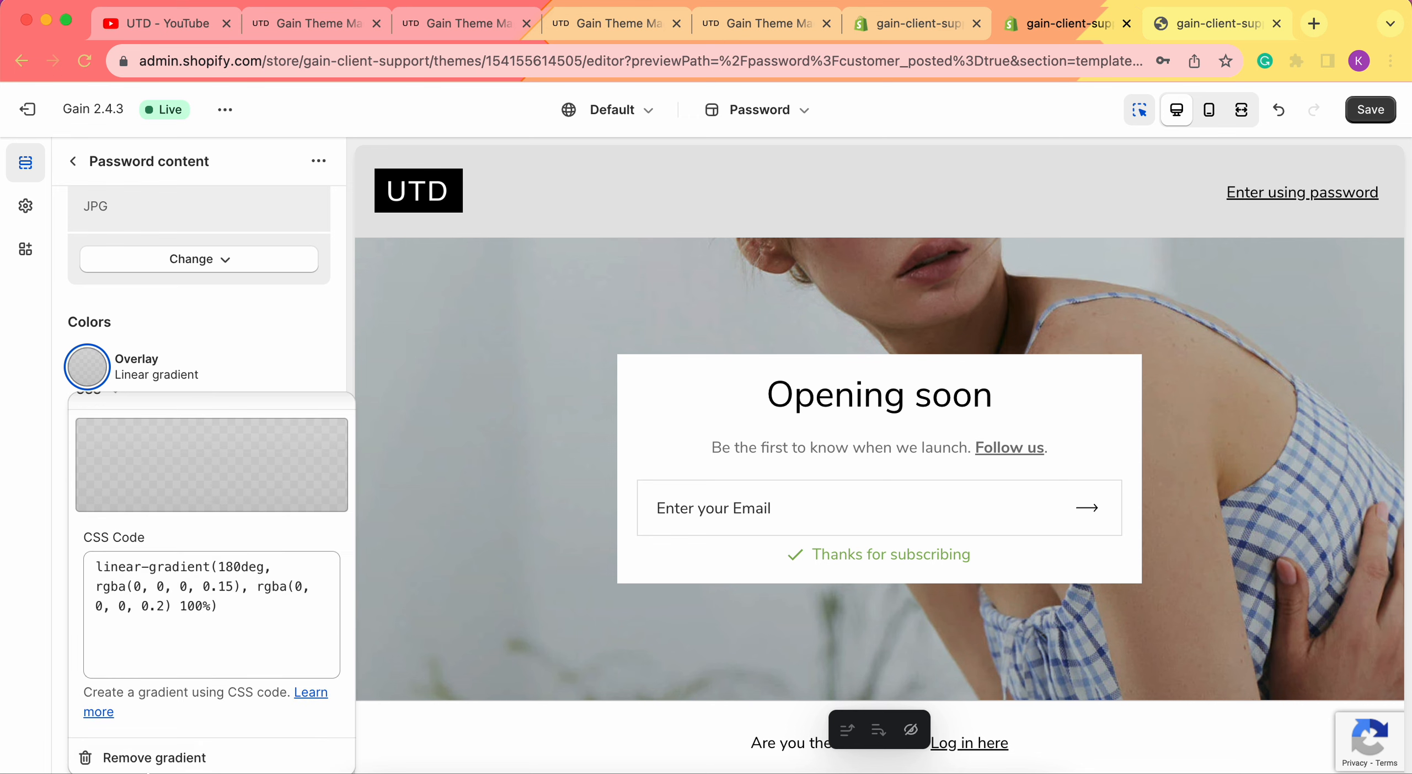
click(138, 757)
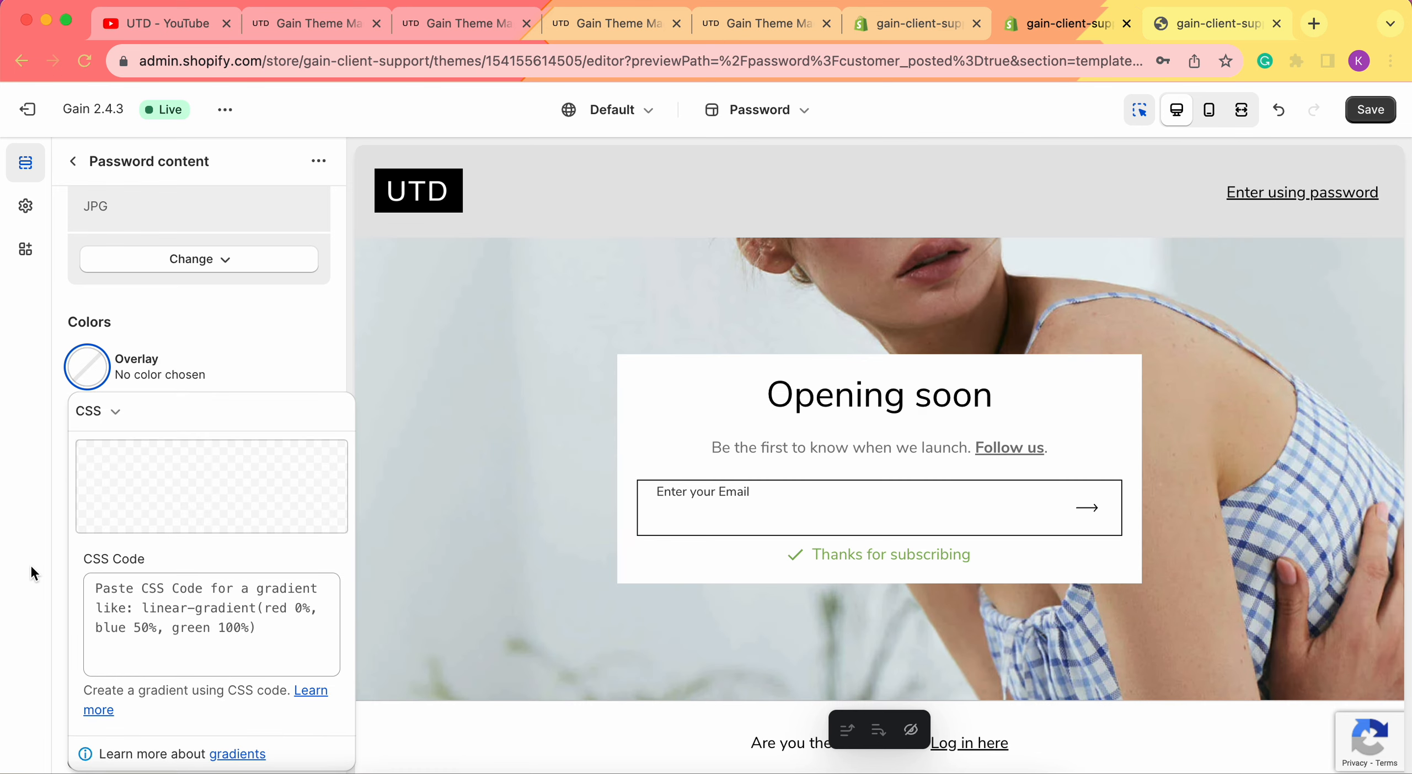
click(30, 563)
click(1214, 120)
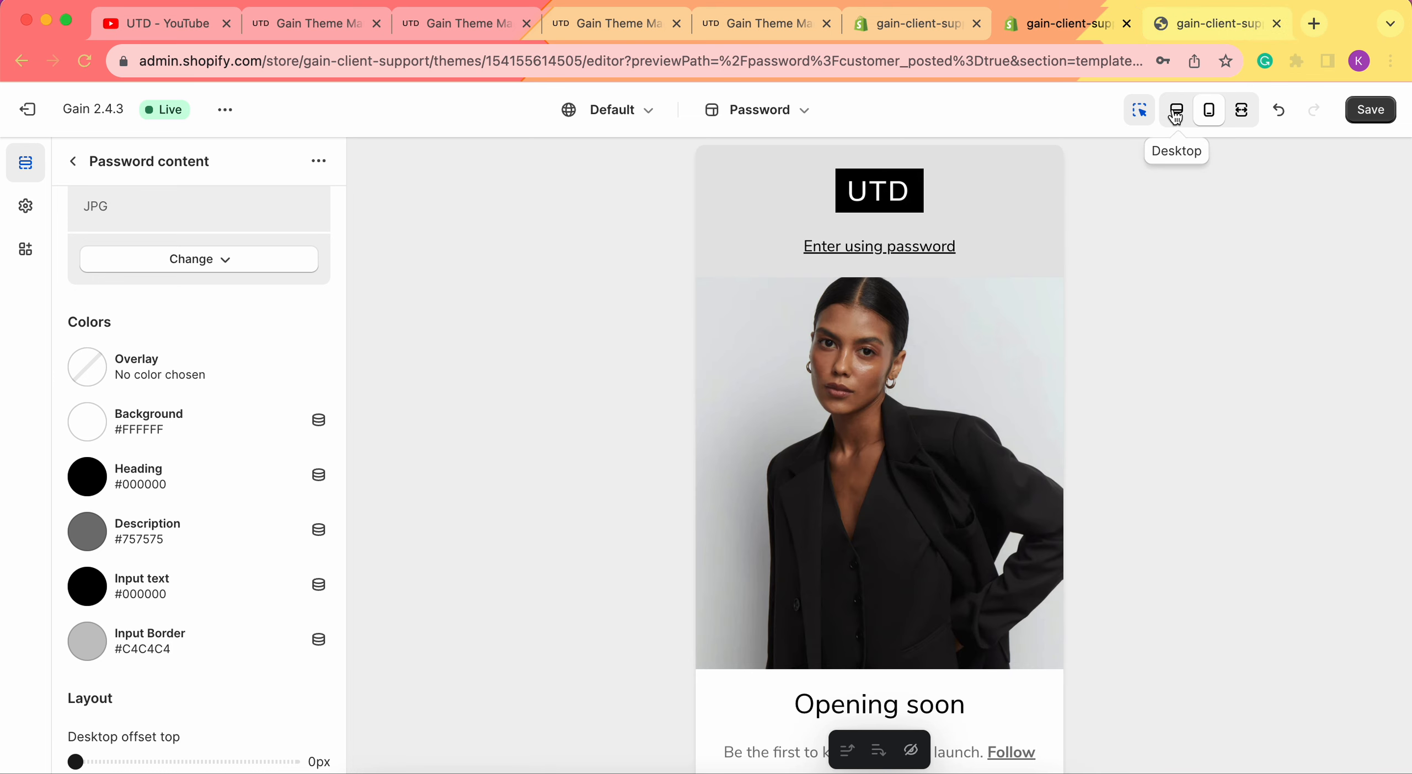
click(1175, 118)
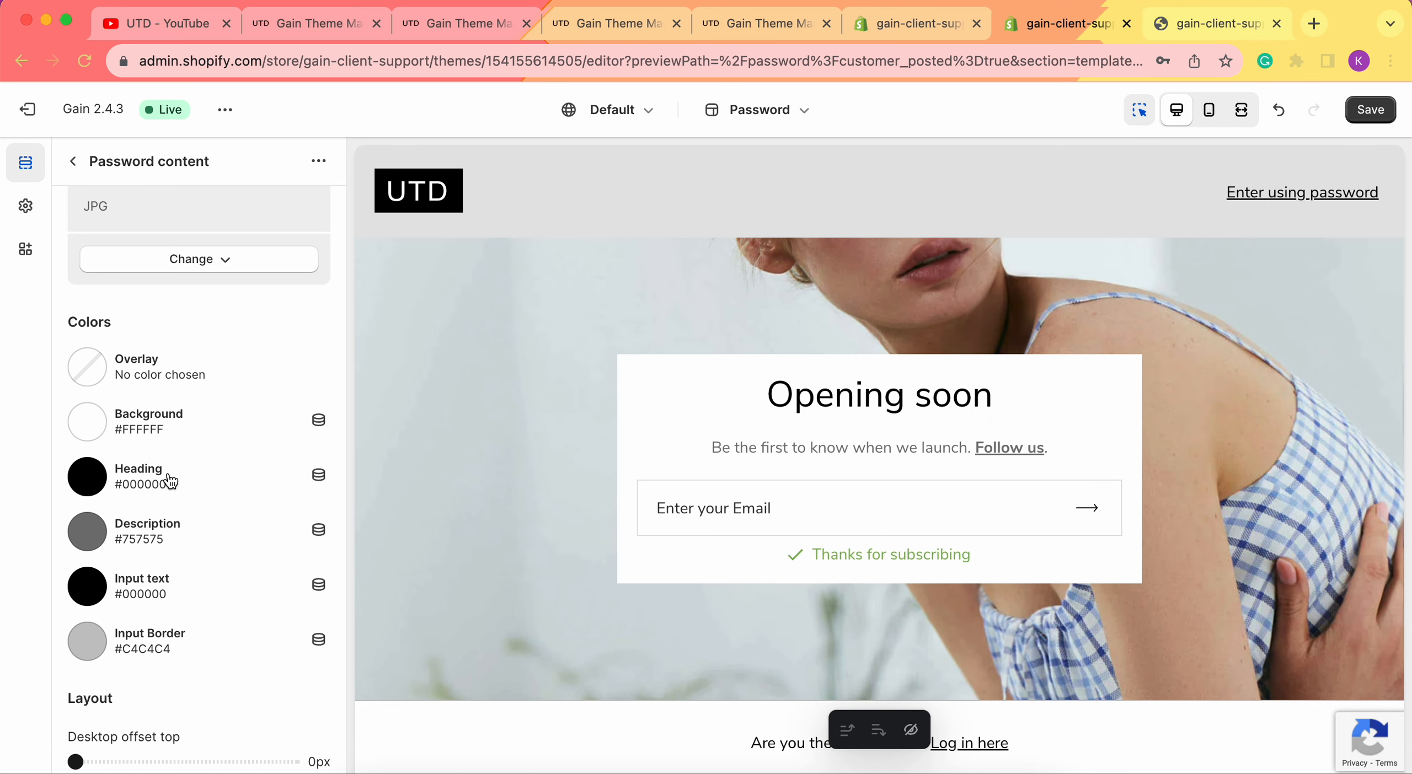
Try red #D33636 as the Password content heading color and restore it to black #000000.
scroll(171, 481, down, 2)
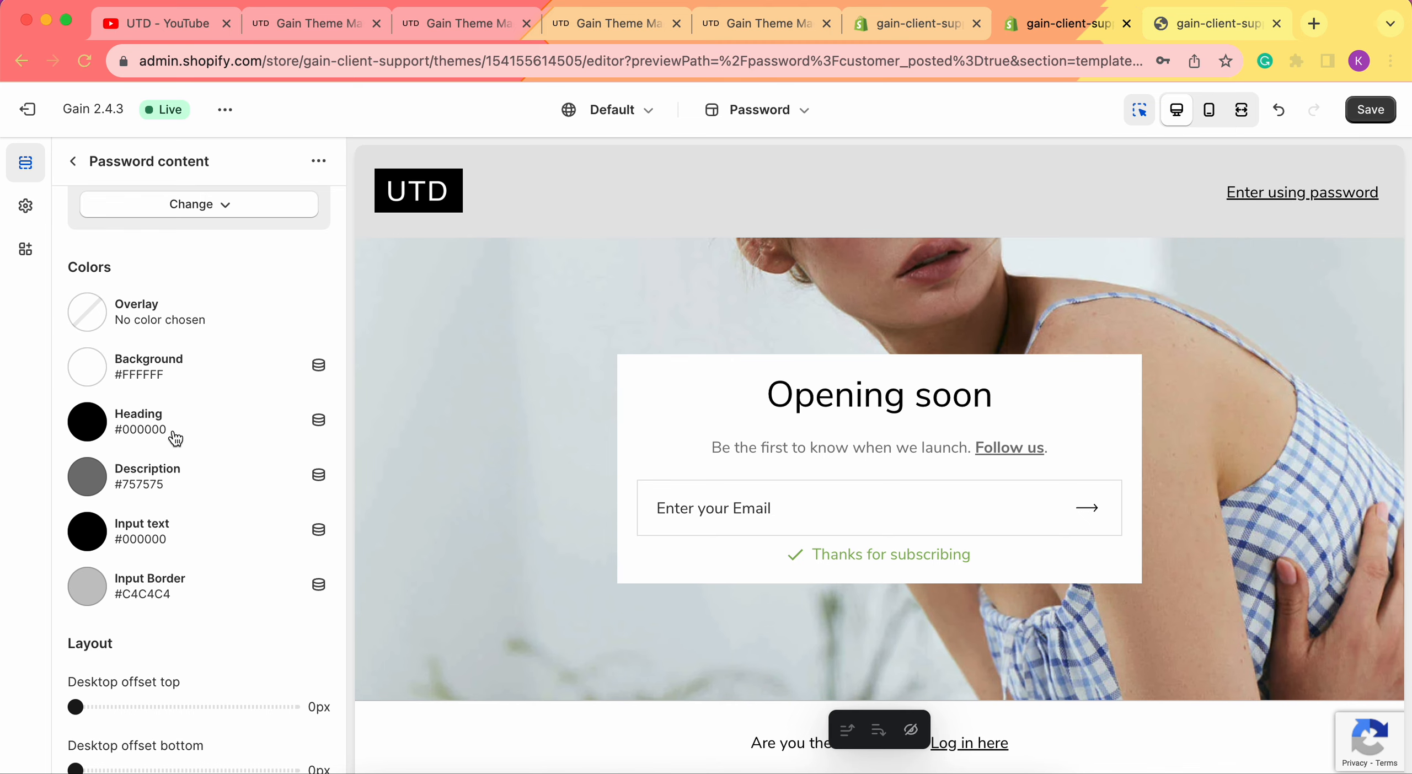
scroll(165, 433, down, 1)
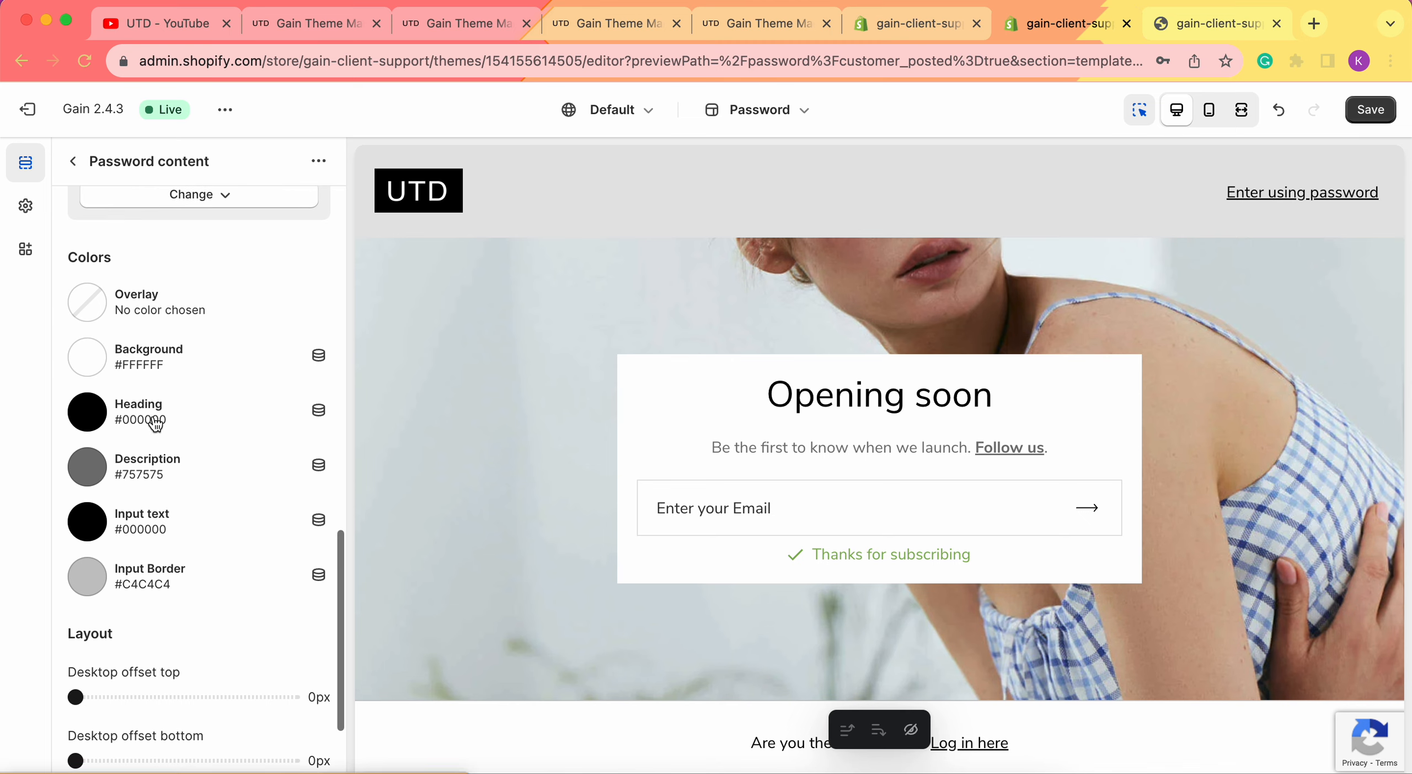
click(88, 412)
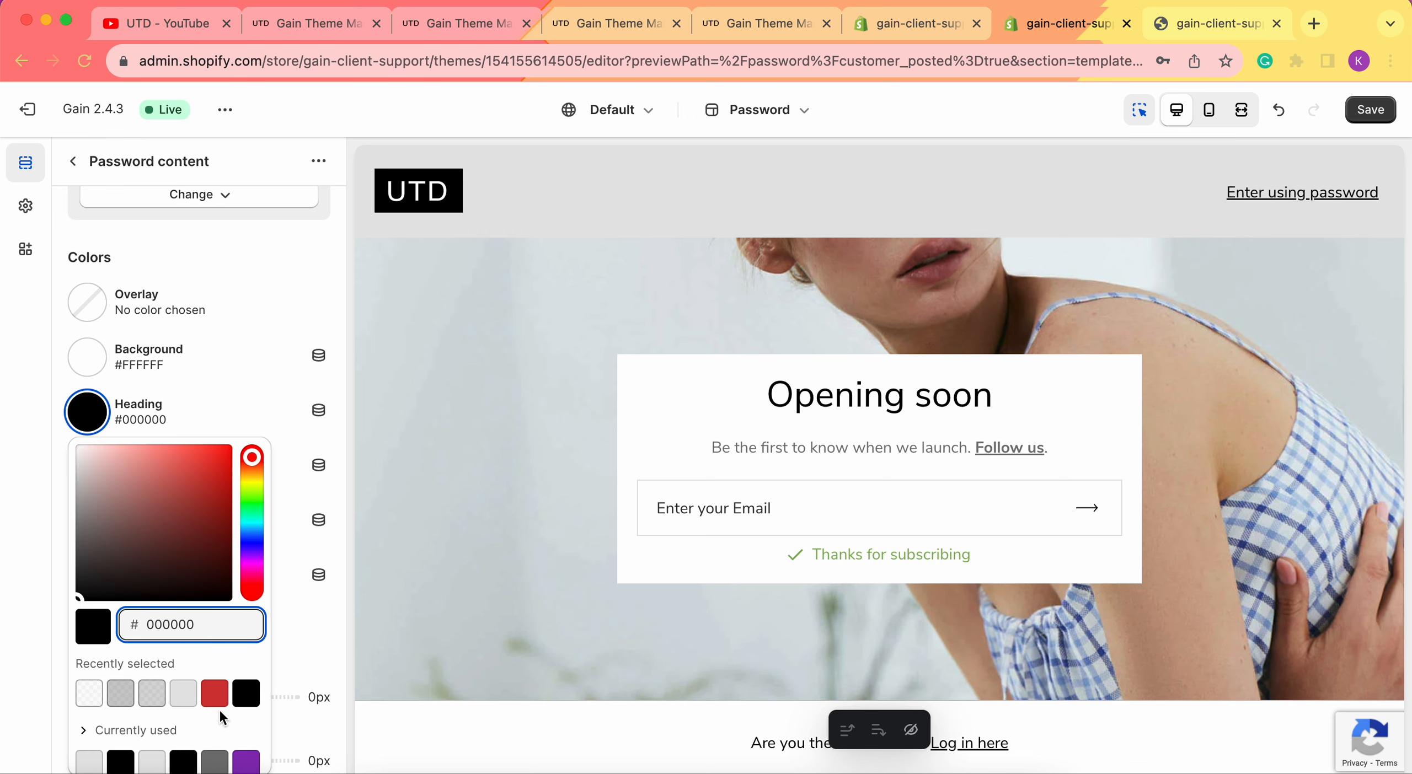
click(214, 695)
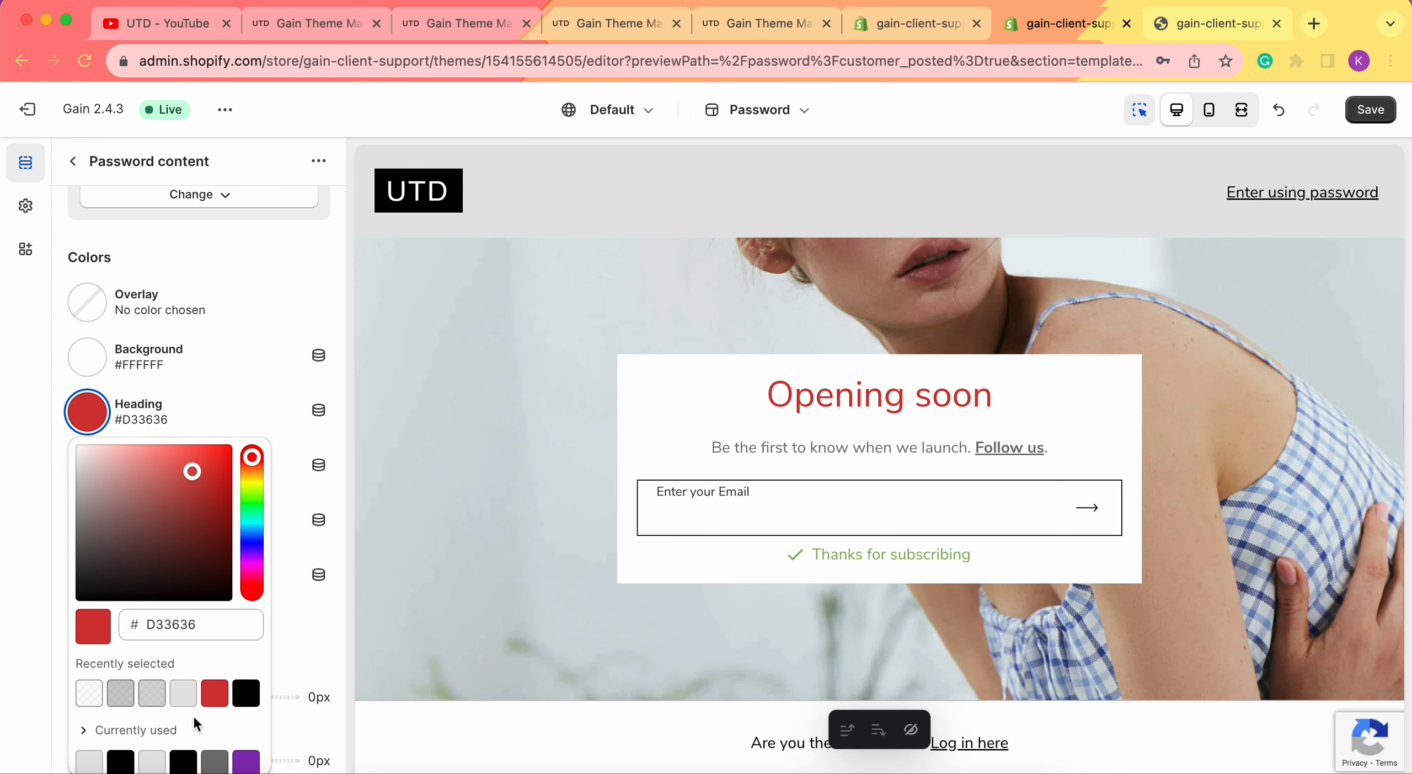
click(246, 693)
click(6, 557)
Set the Password content's desktop offset top to 42px and mobile offset top to 53px, and check both previews.
scroll(143, 441, down, 1)
scroll(156, 428, down, 1)
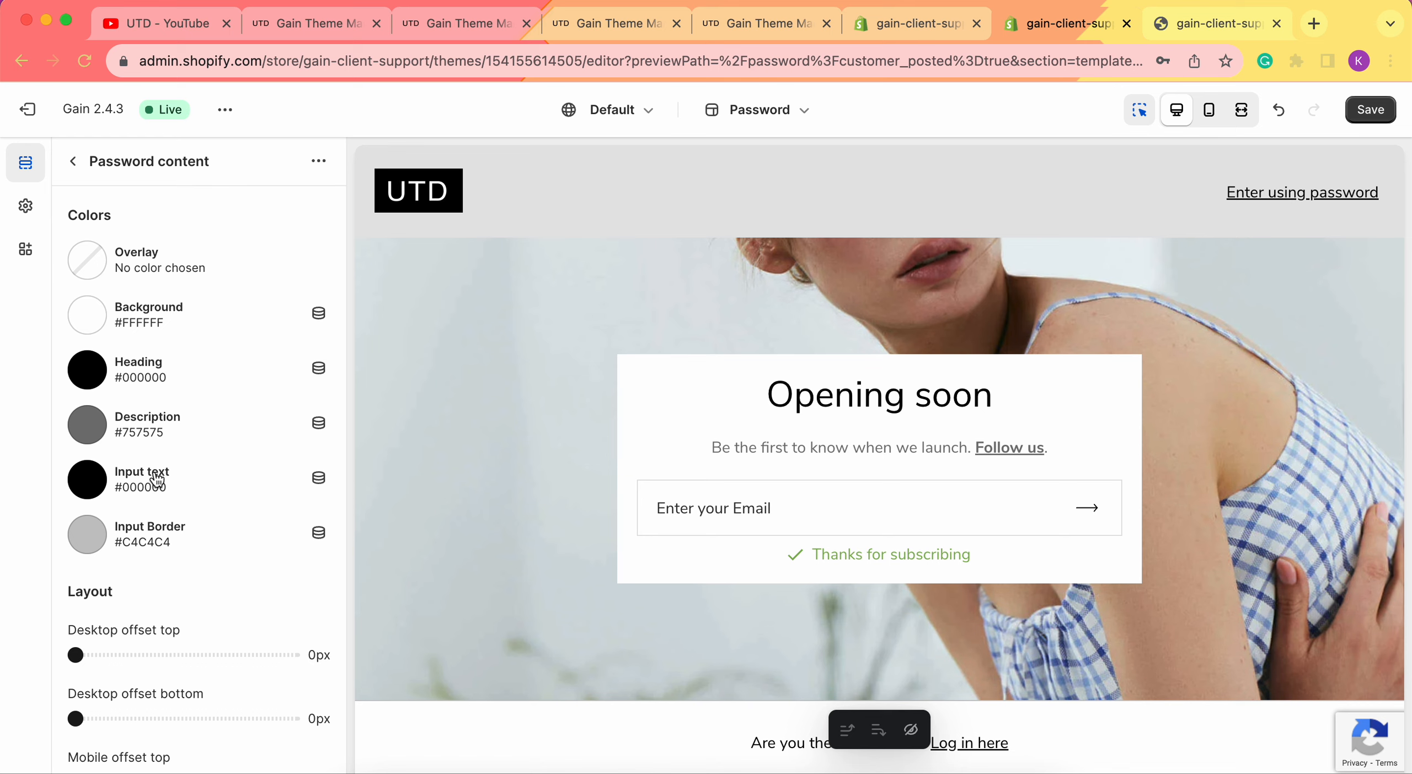
scroll(175, 535, down, 1)
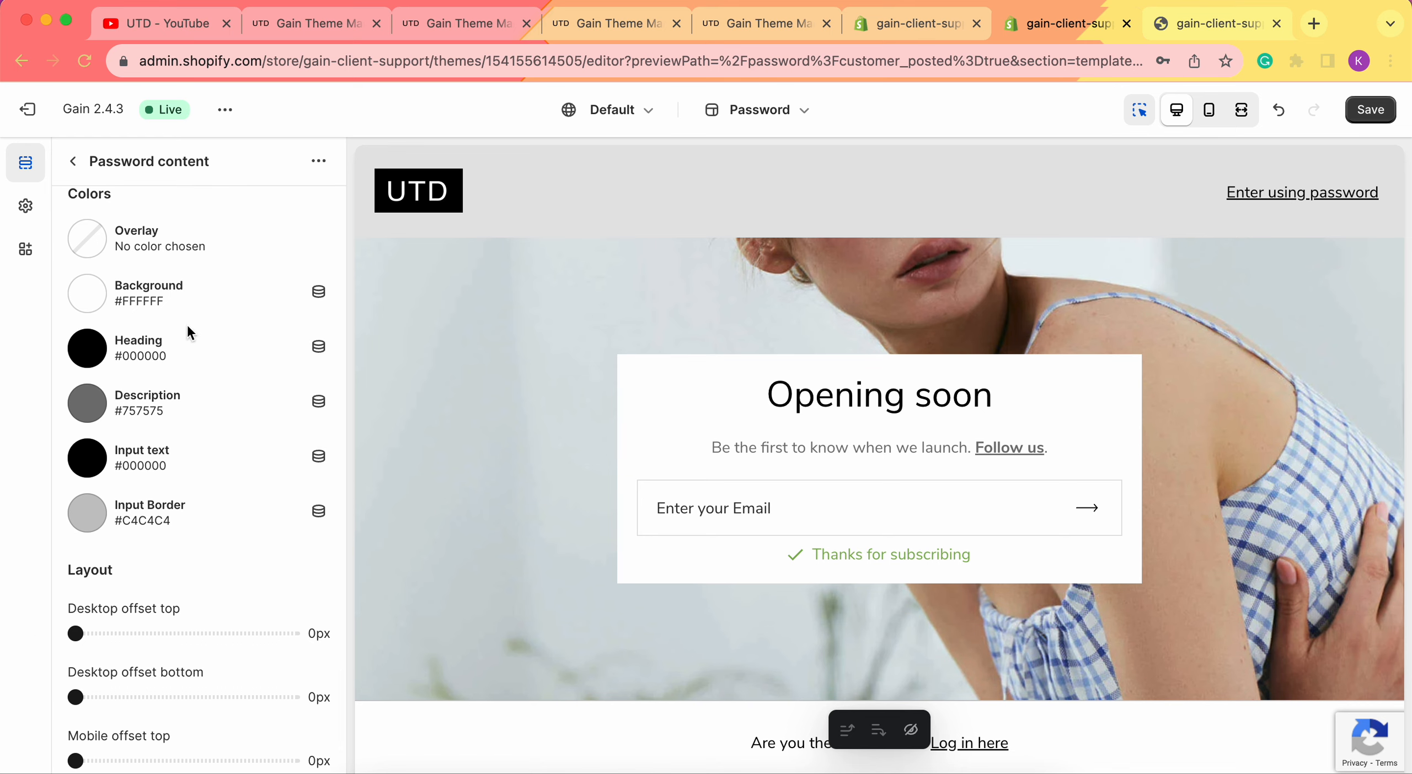
scroll(186, 331, down, 5)
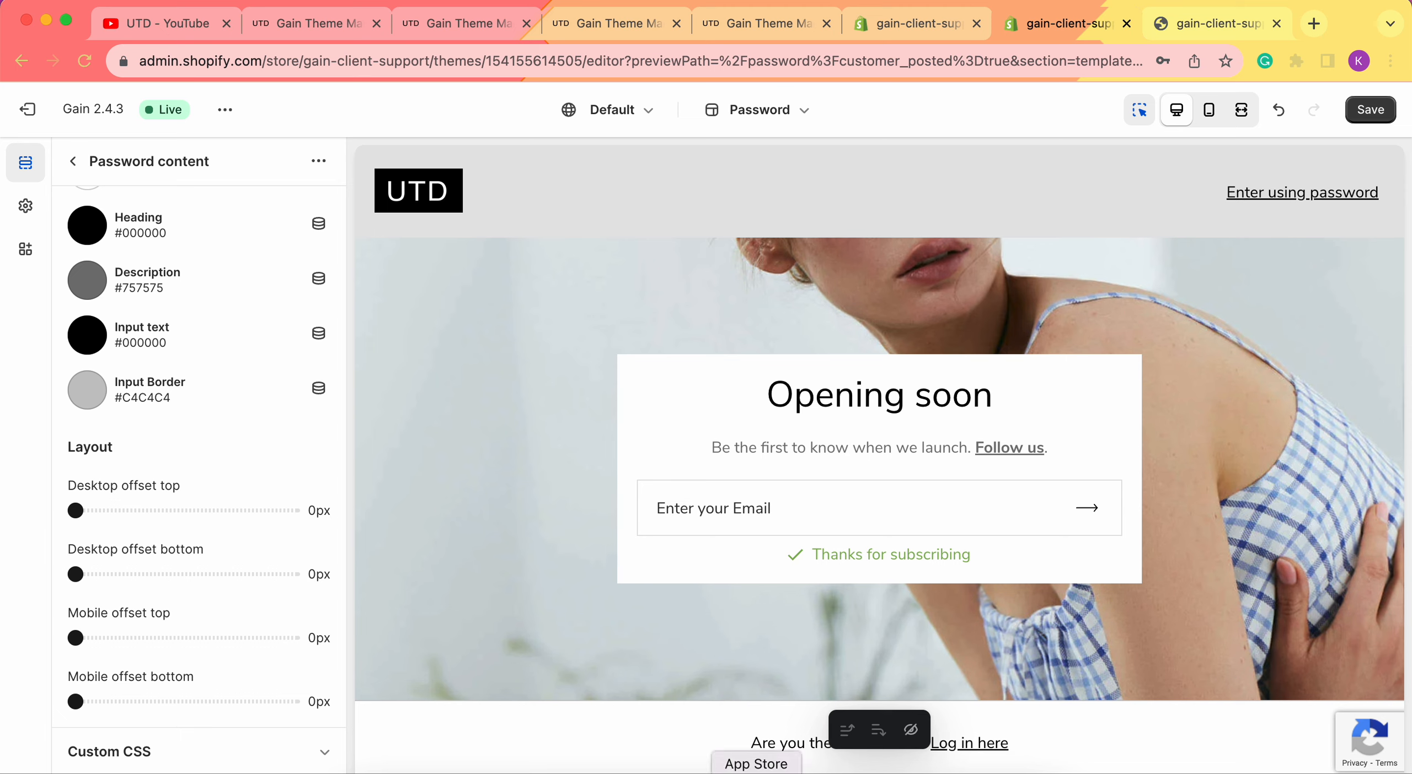
drag(75, 510, 164, 512)
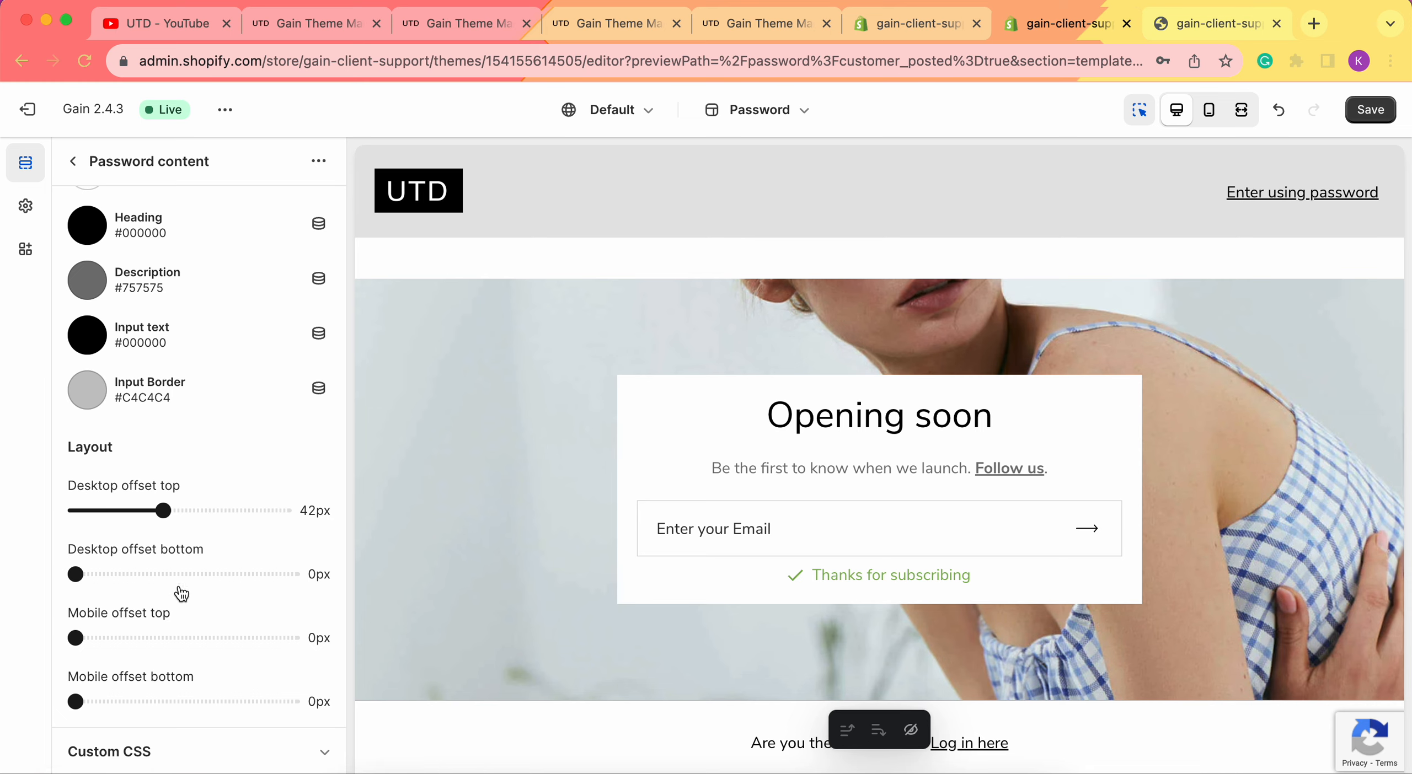
drag(75, 638, 186, 637)
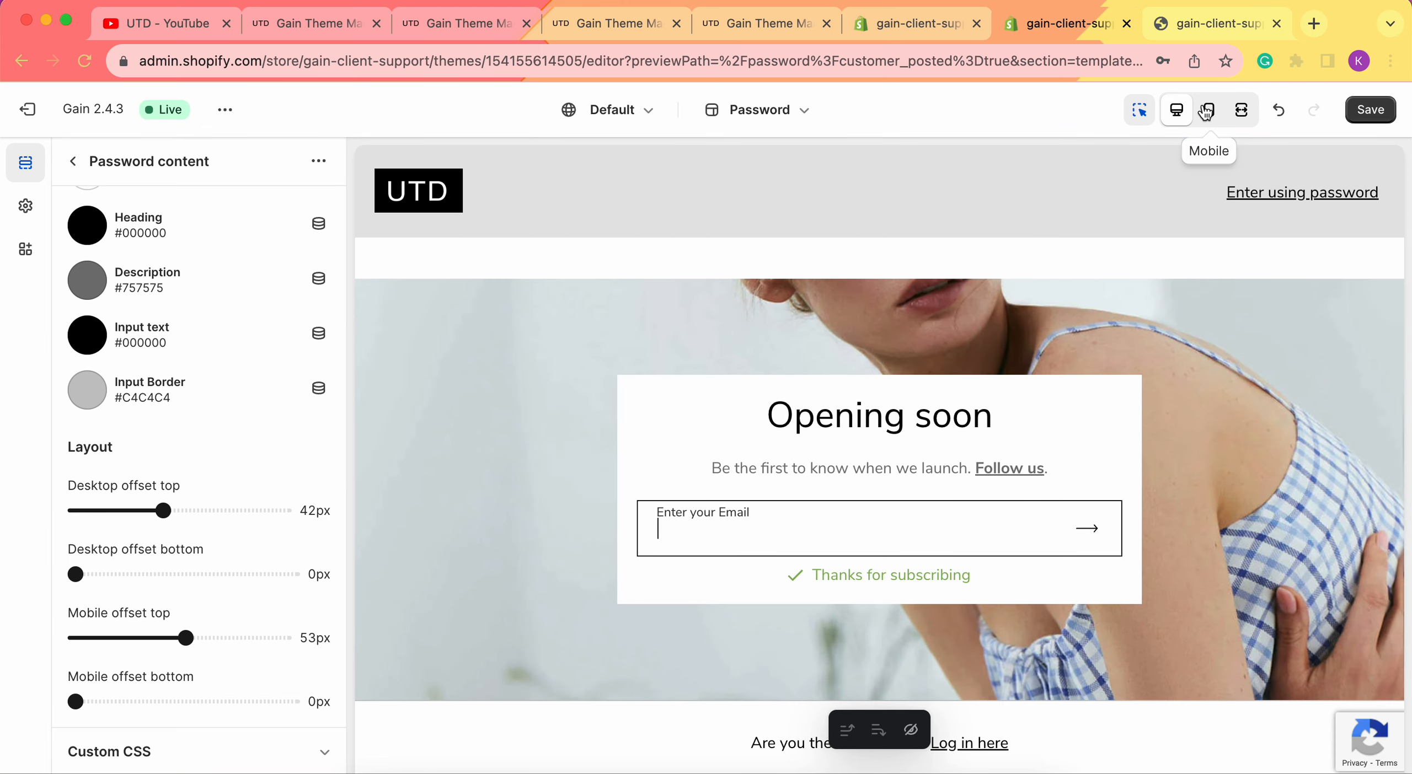
click(1206, 112)
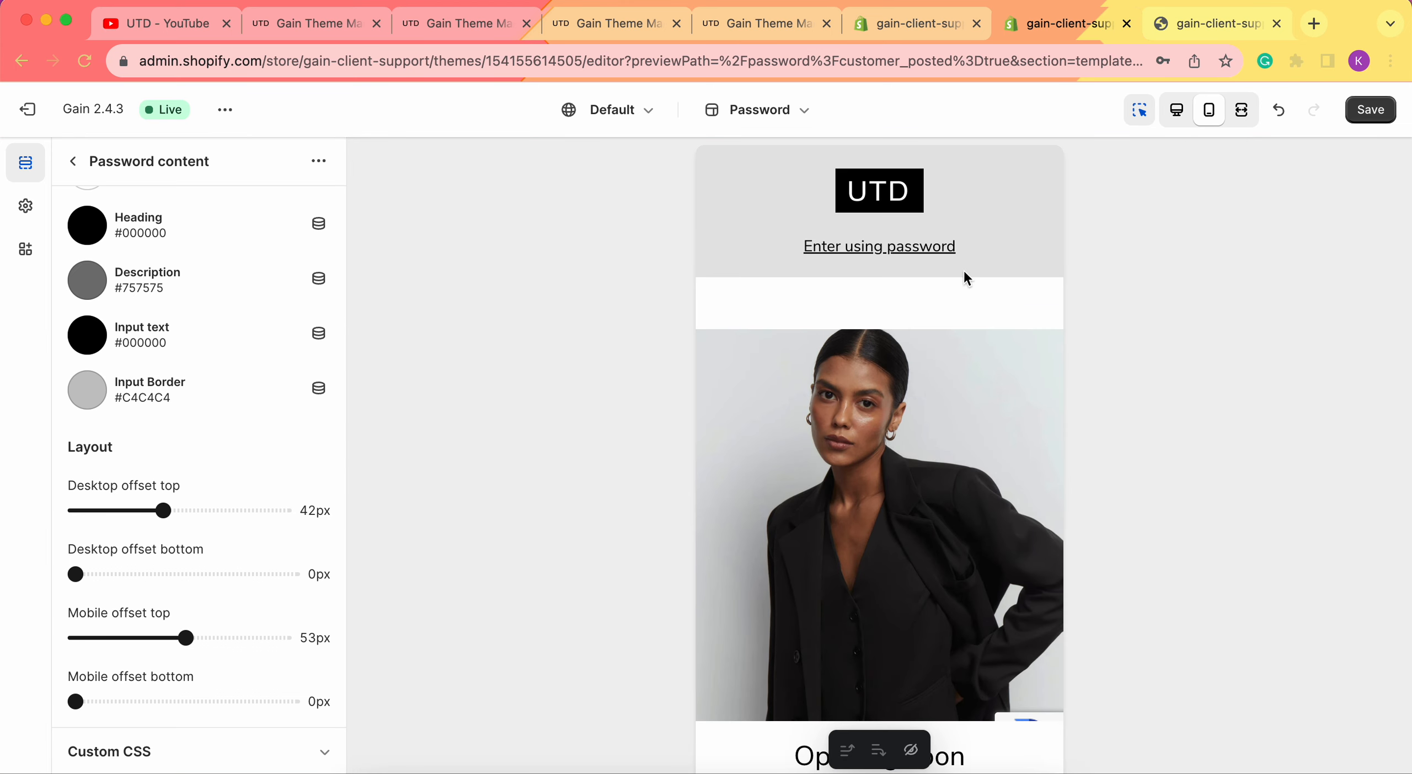
click(1177, 117)
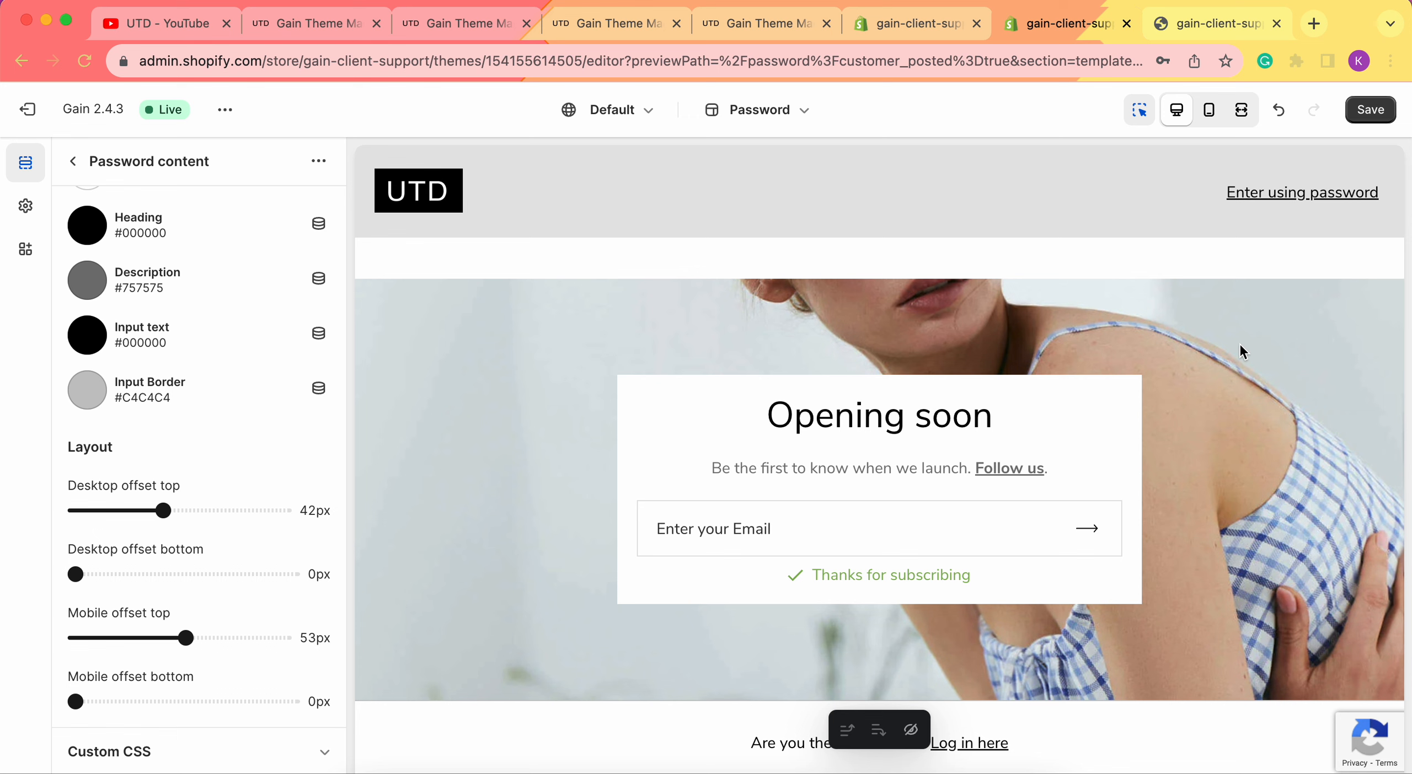
Reset both top offsets to 0px, and try a 28px desktop offset bottom before returning it to 0px.
drag(166, 513, 14, 509)
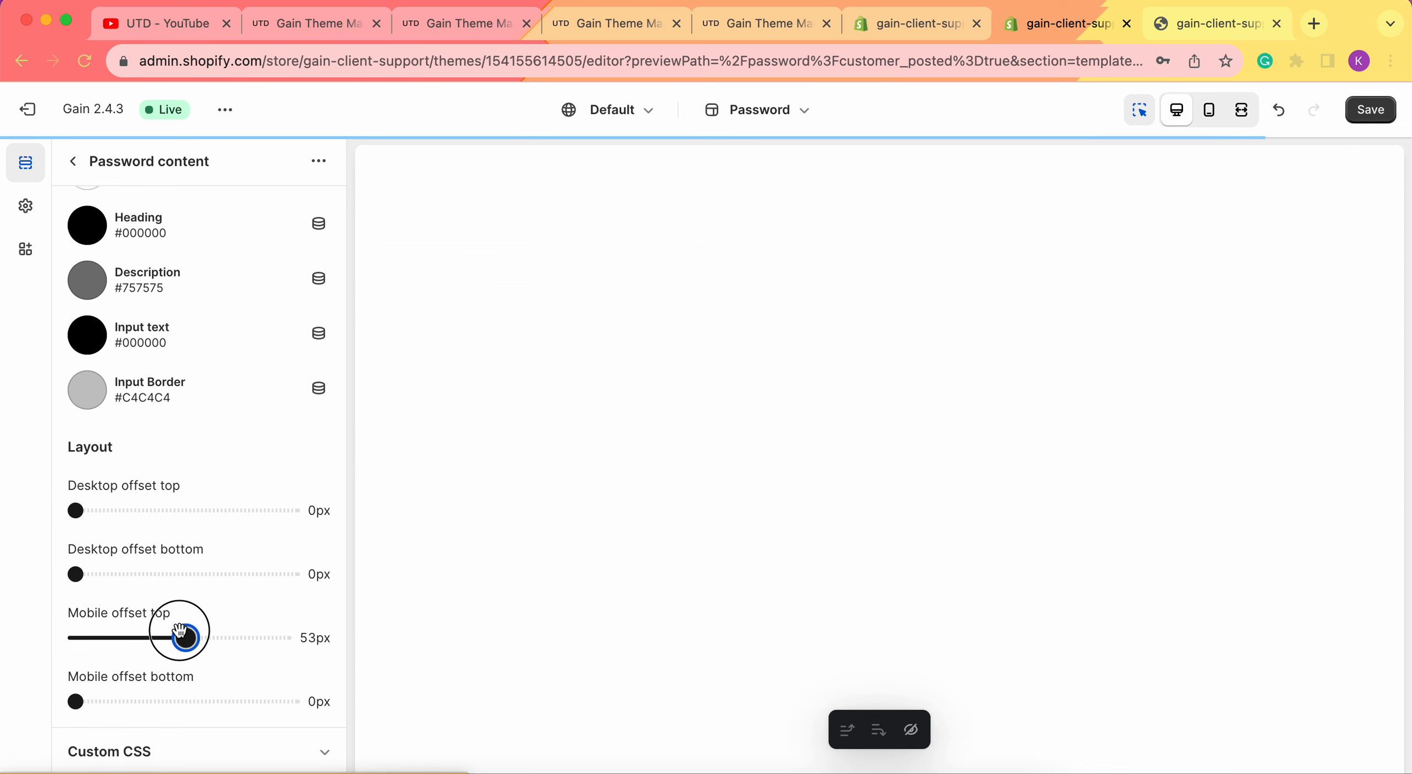
drag(186, 638, 36, 627)
drag(76, 574, 133, 572)
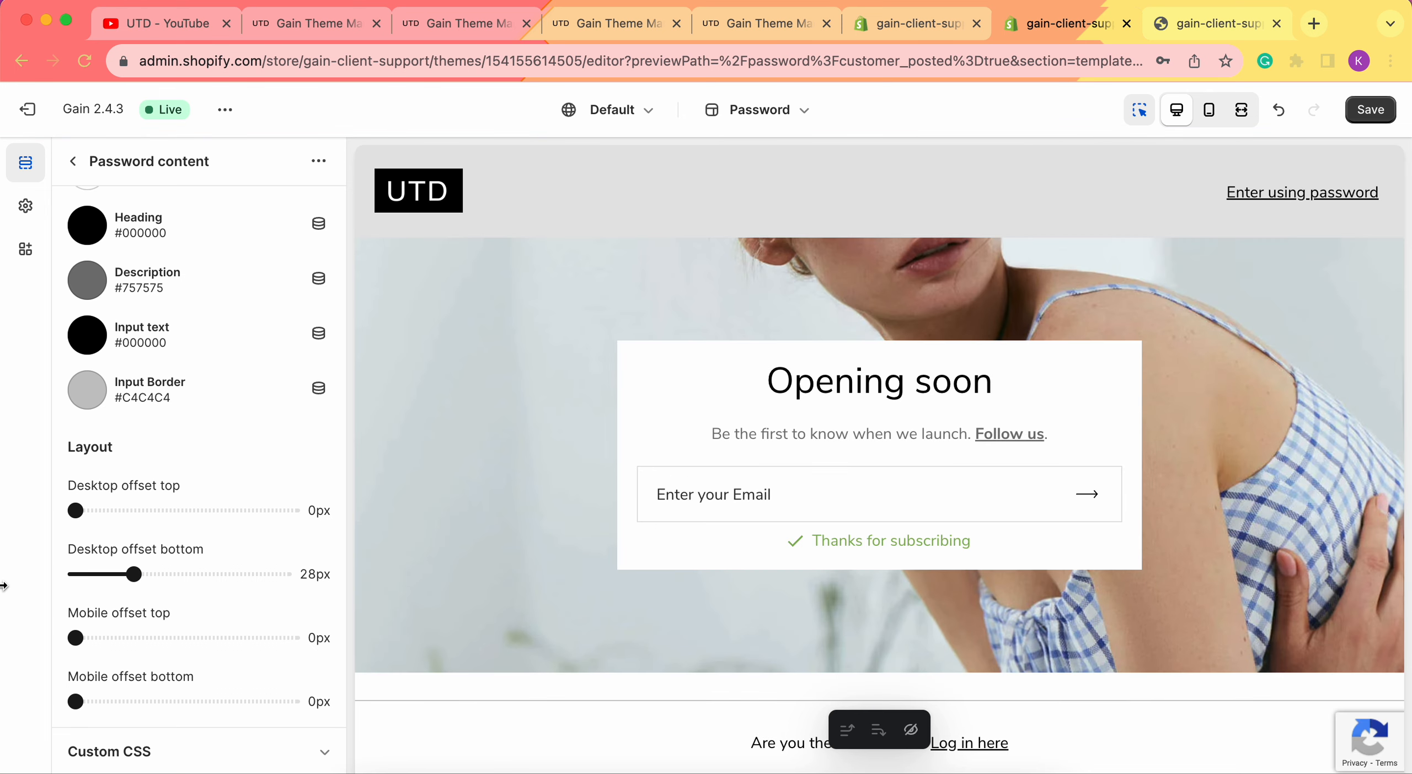
drag(133, 573, 48, 572)
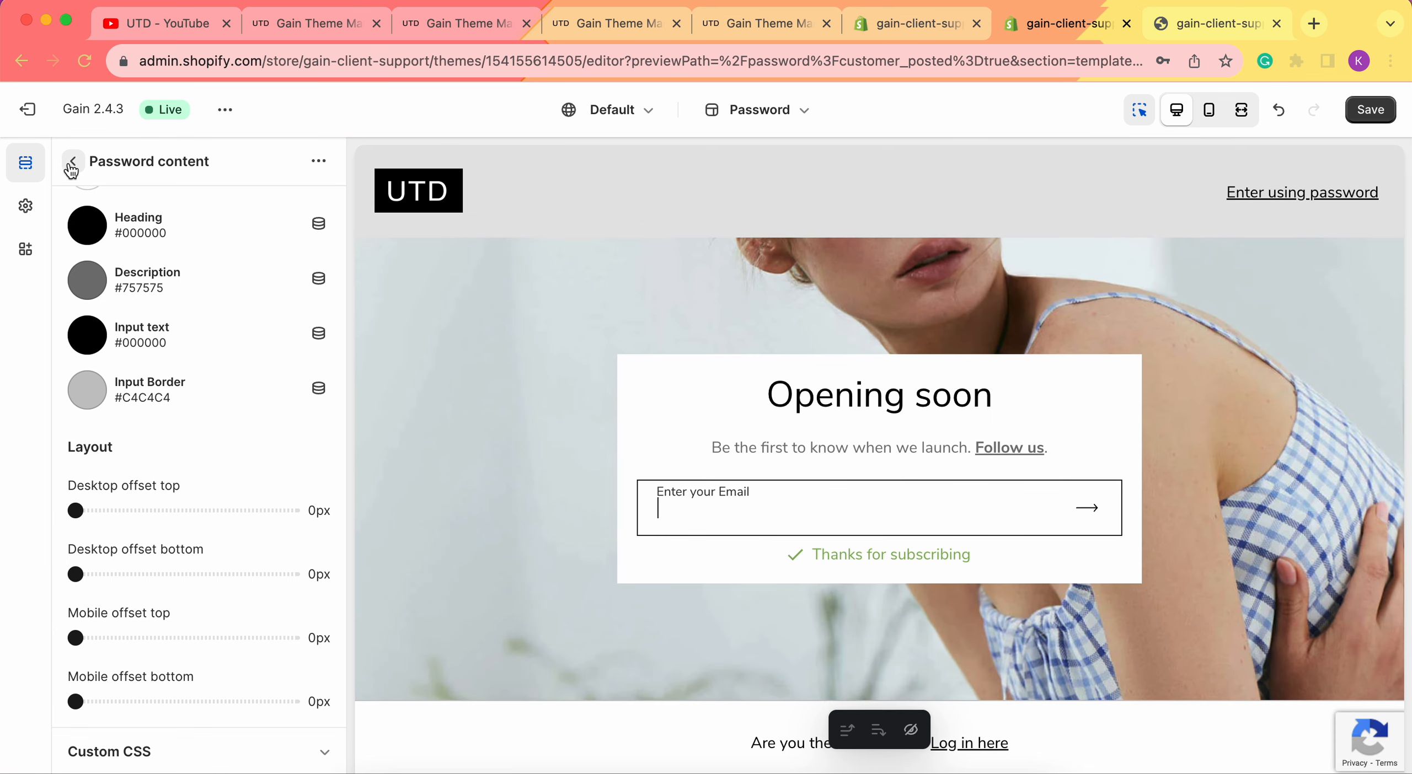
Open the Password footer section's settings and inspect the target of the "Log in here" link in its text.
click(73, 161)
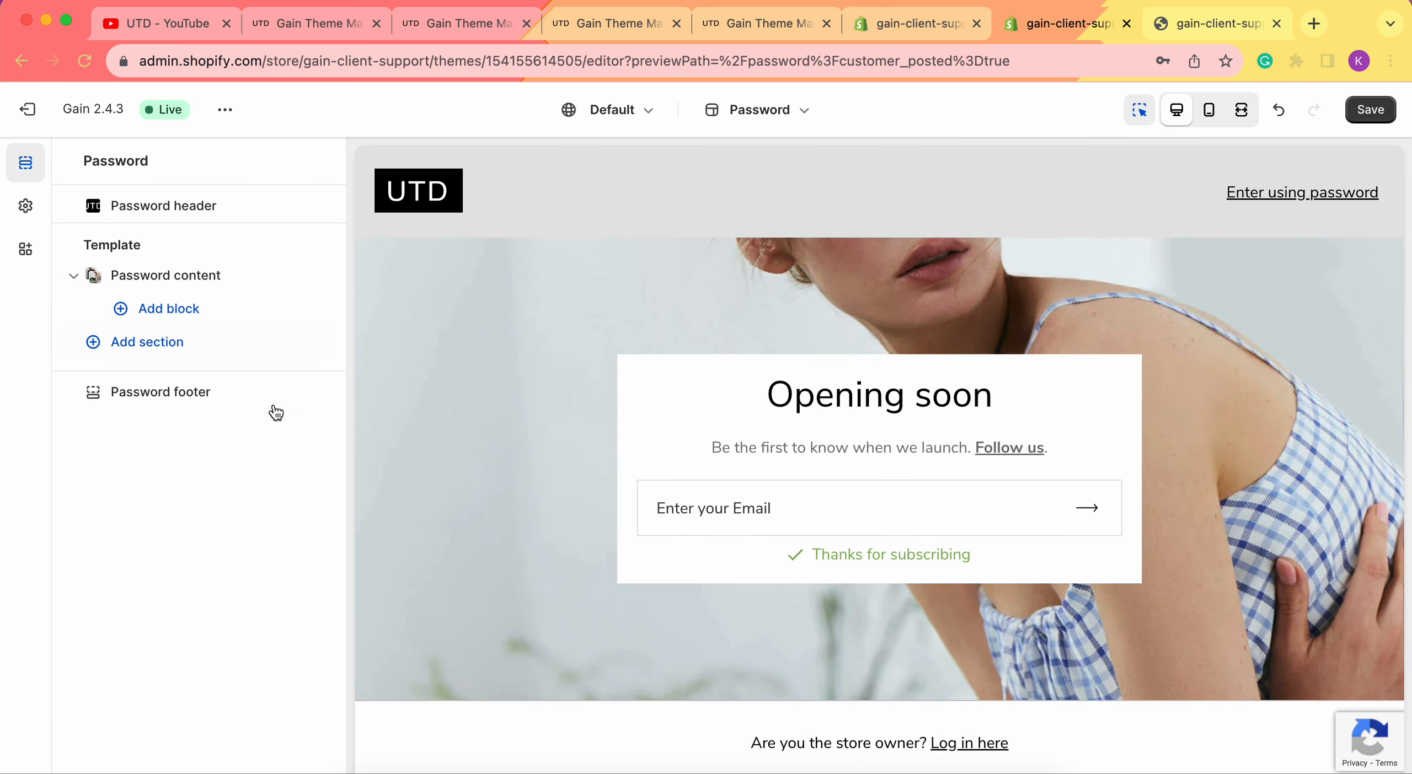
click(164, 409)
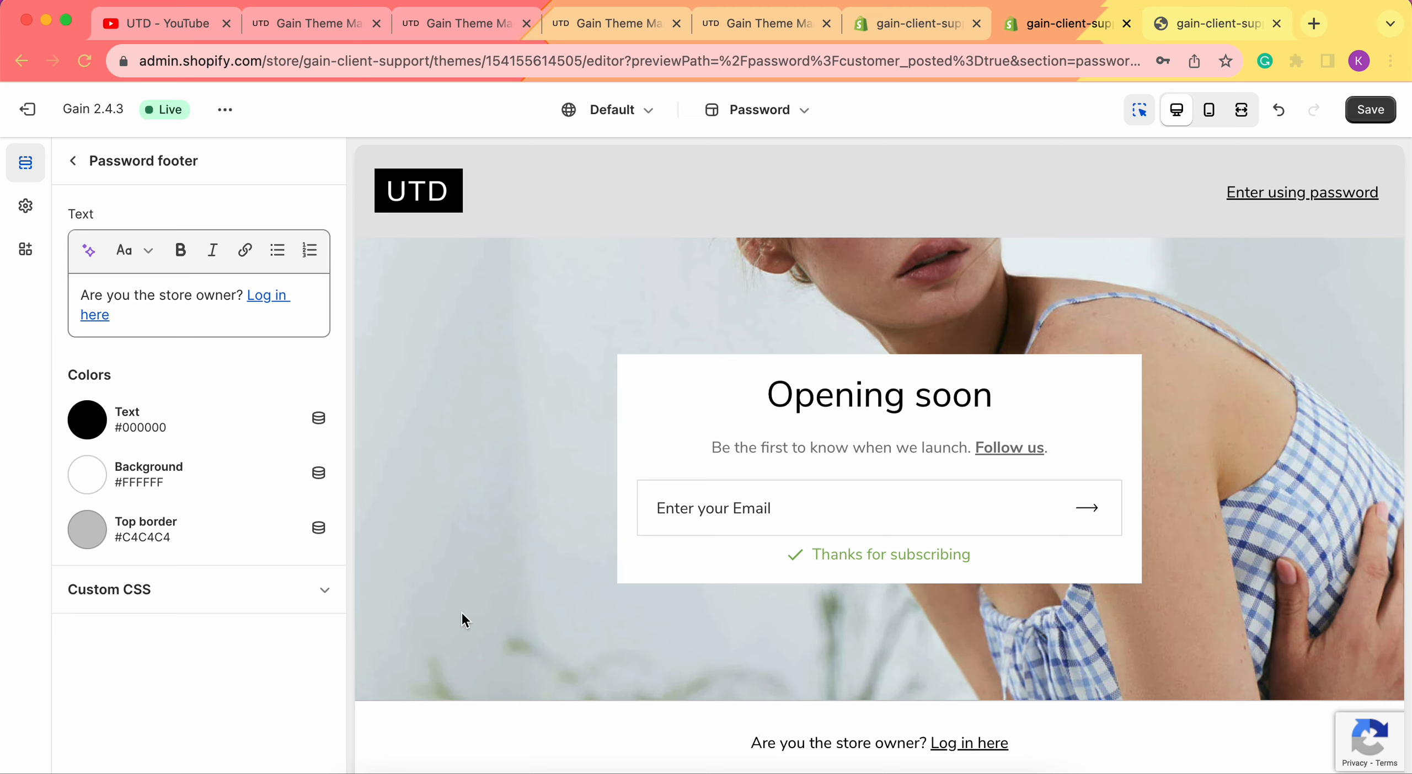
click(264, 299)
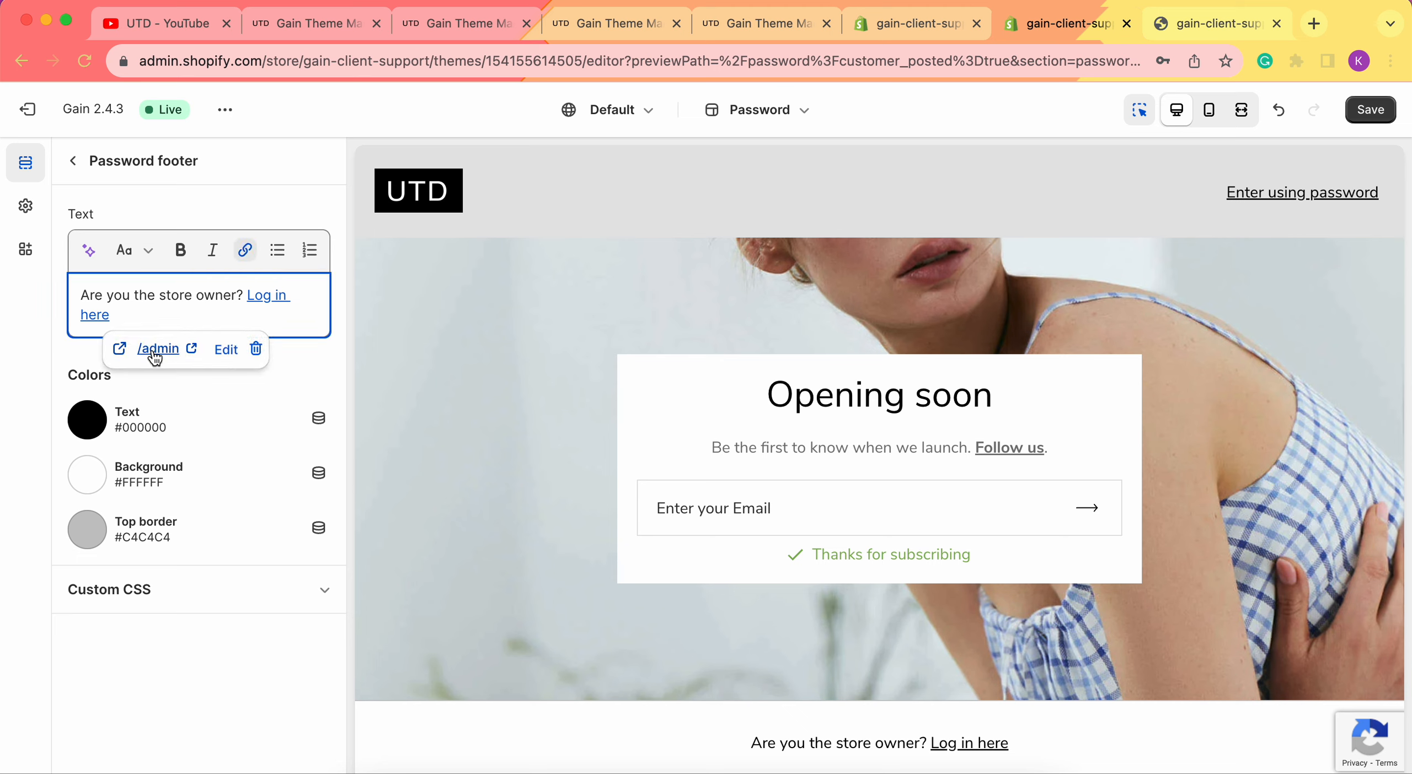
click(192, 303)
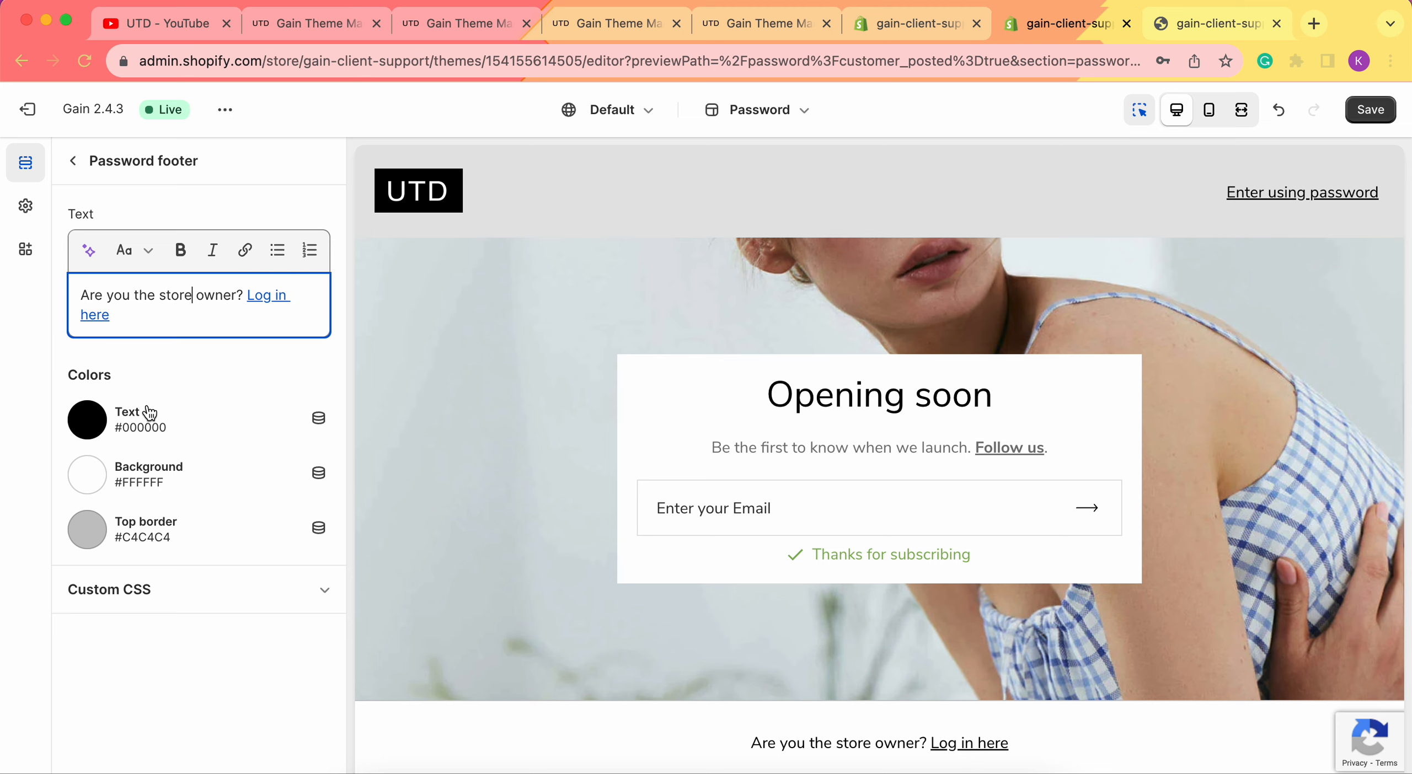
Try red #D33636 as the Password footer text color and restore it to black #000000.
click(91, 418)
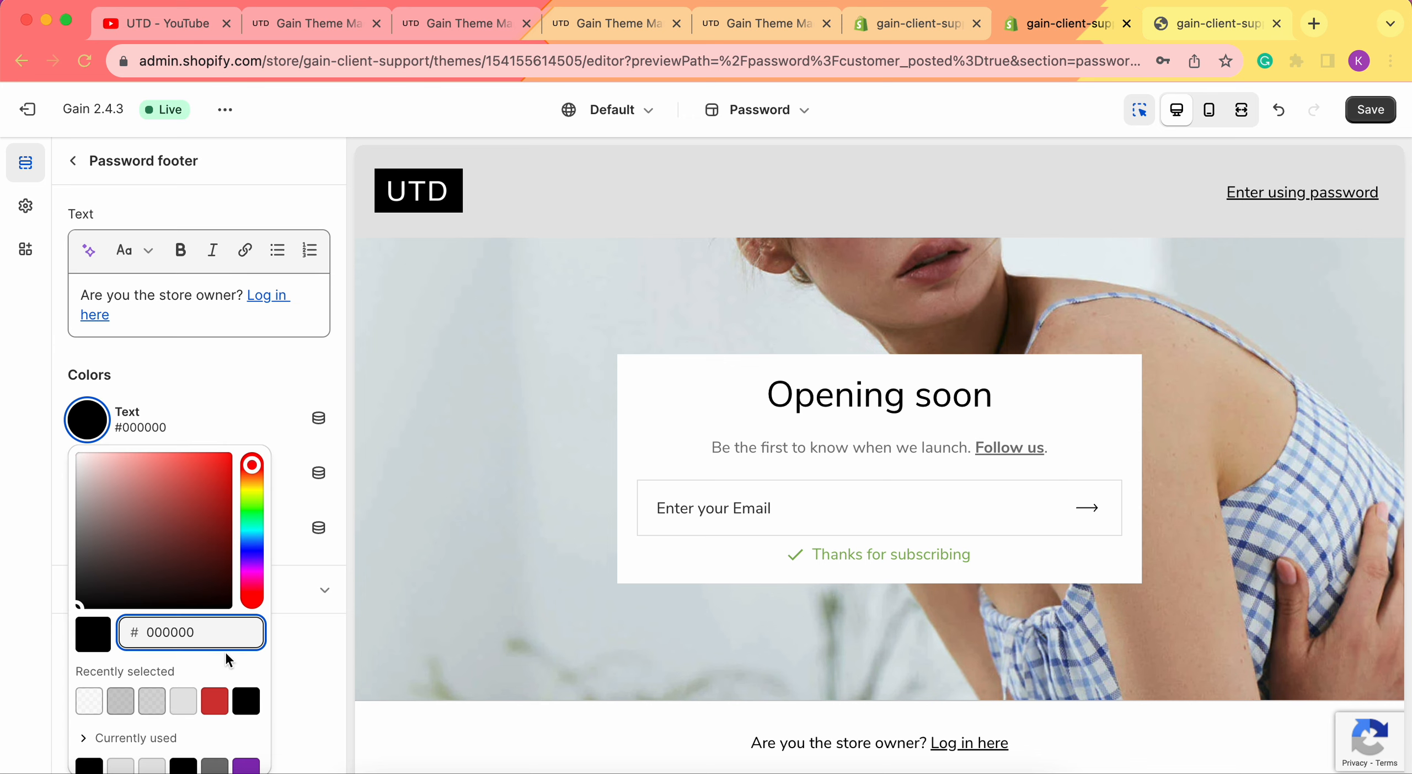
click(214, 701)
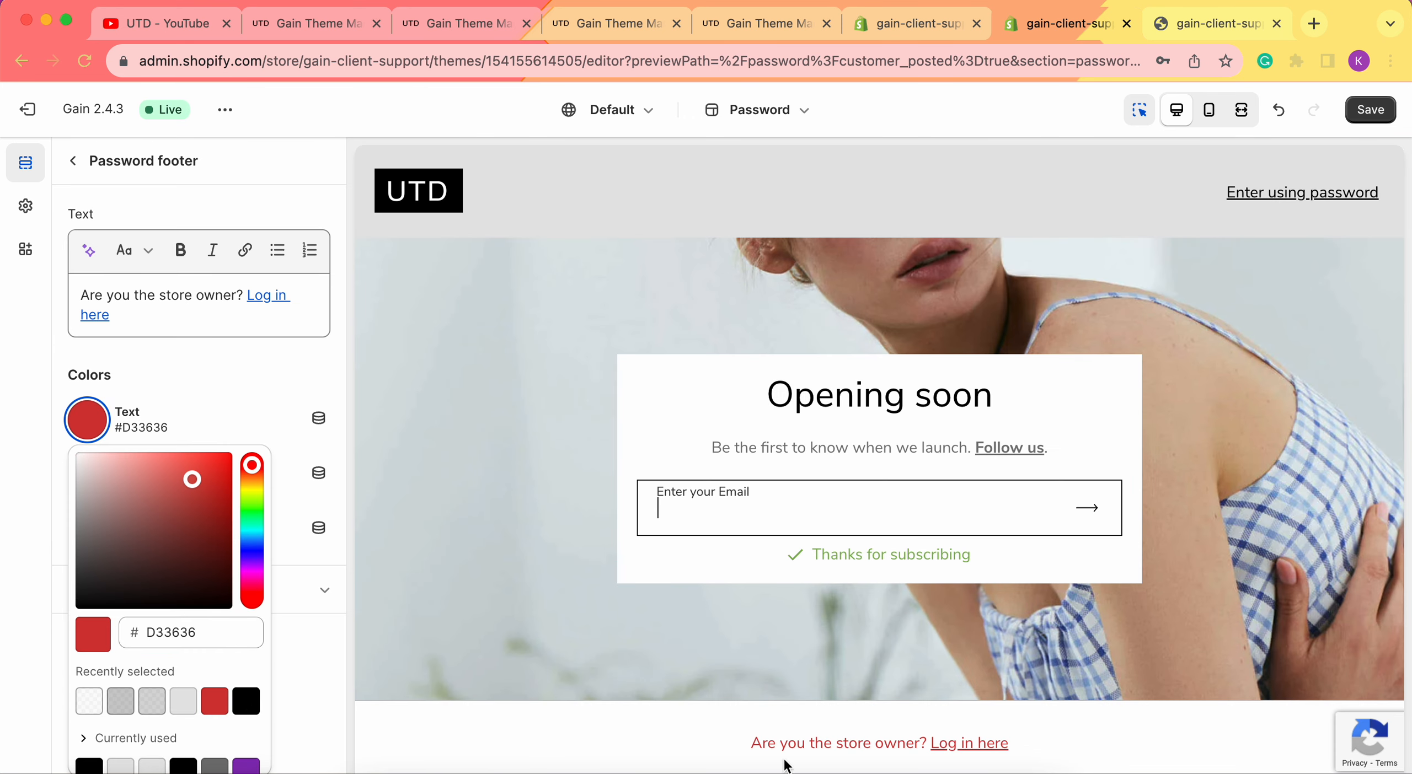
click(246, 701)
click(535, 542)
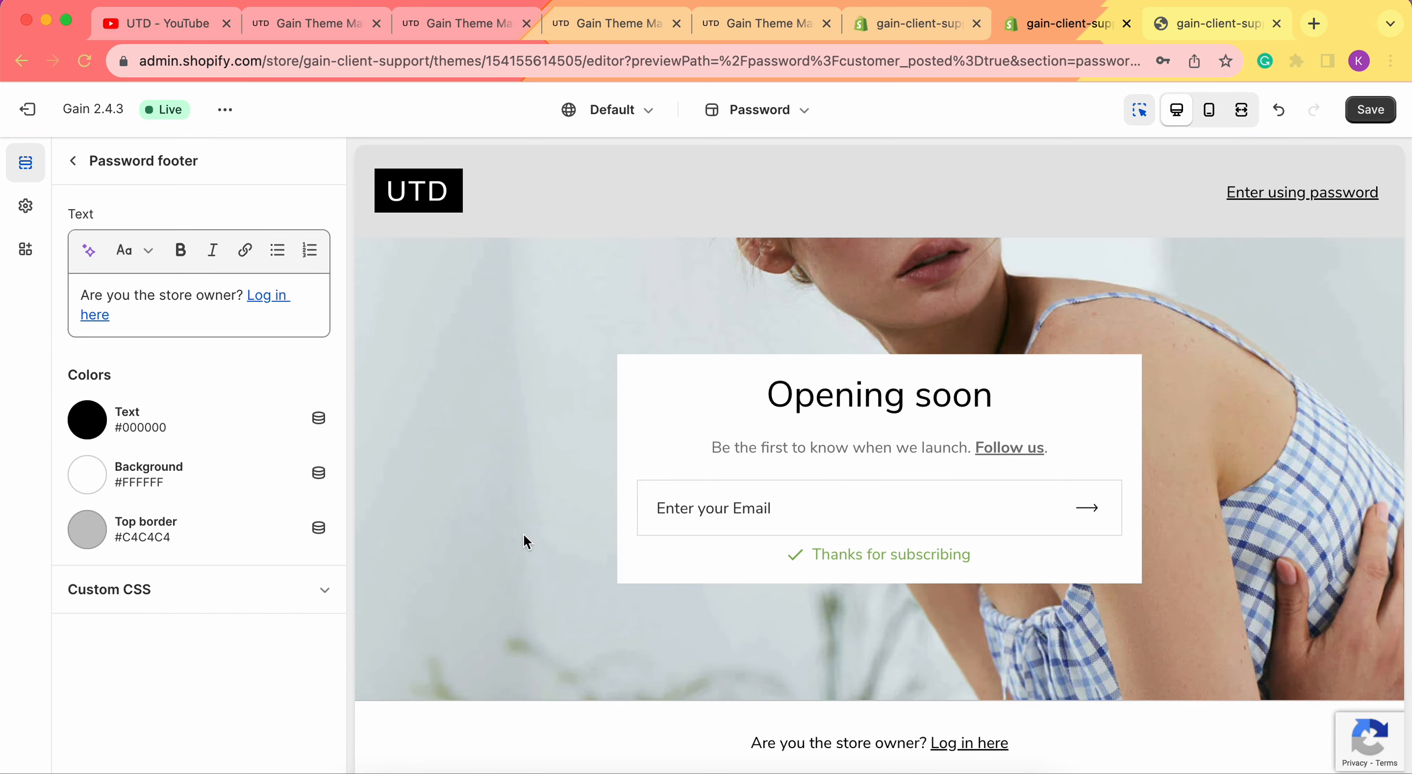
Set the Password footer's background color to light gray #E6E6E6 and check its top border color against it.
click(84, 480)
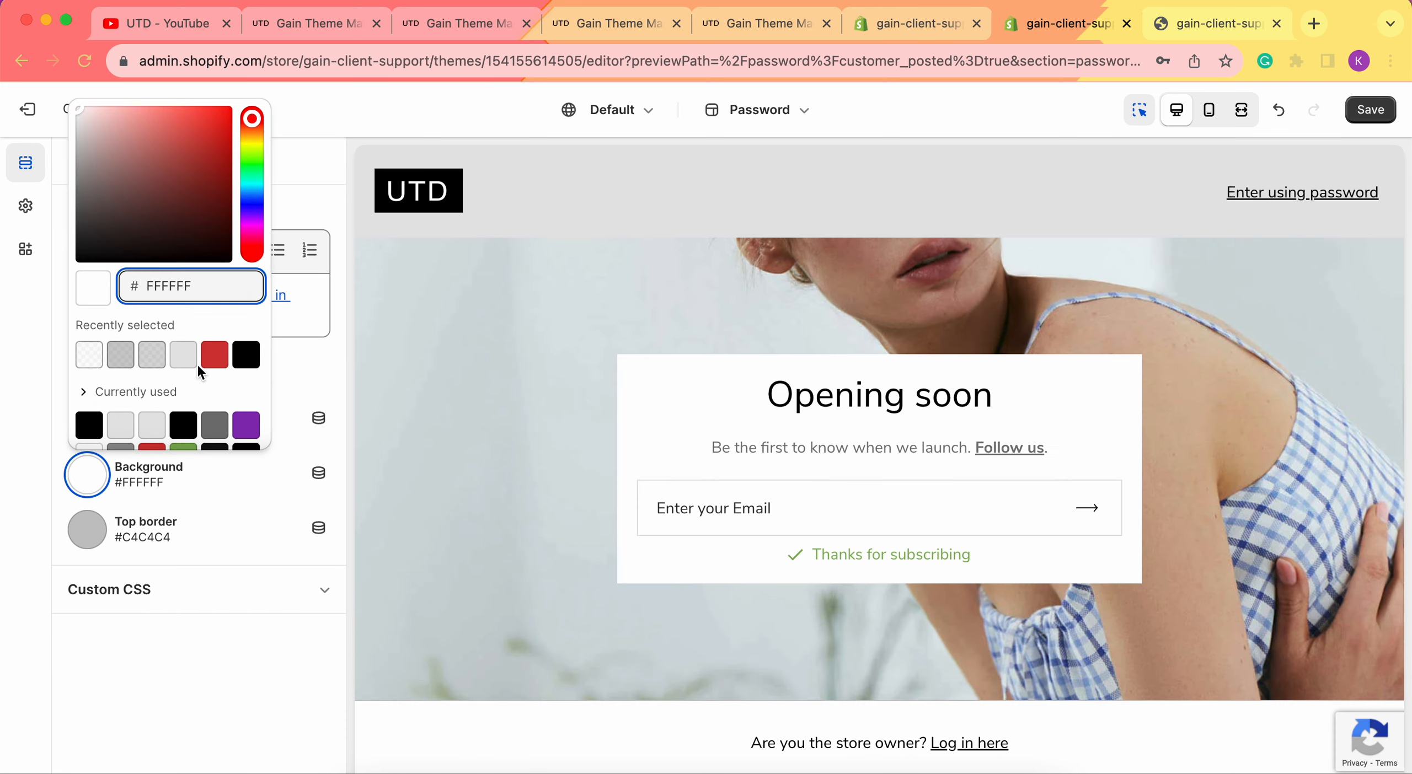
click(152, 424)
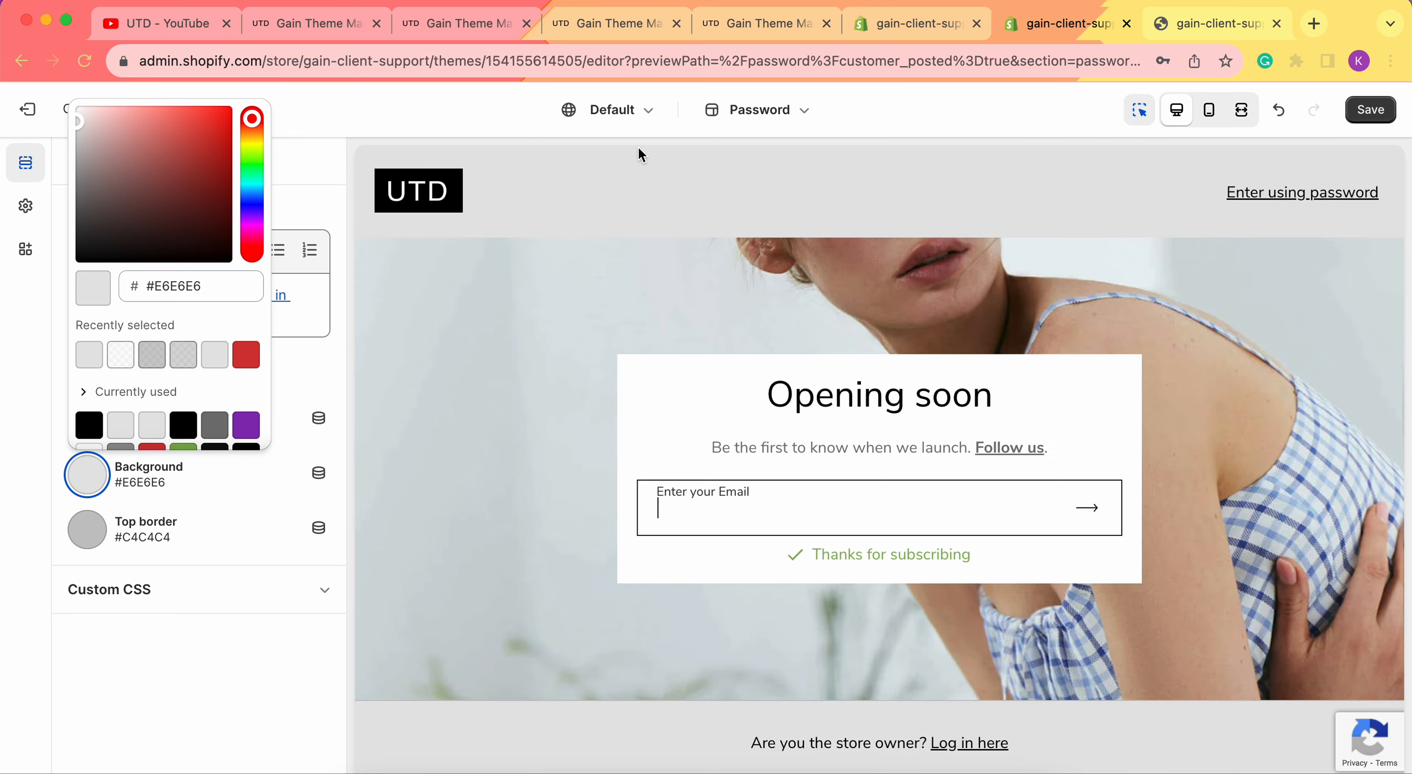
click(175, 670)
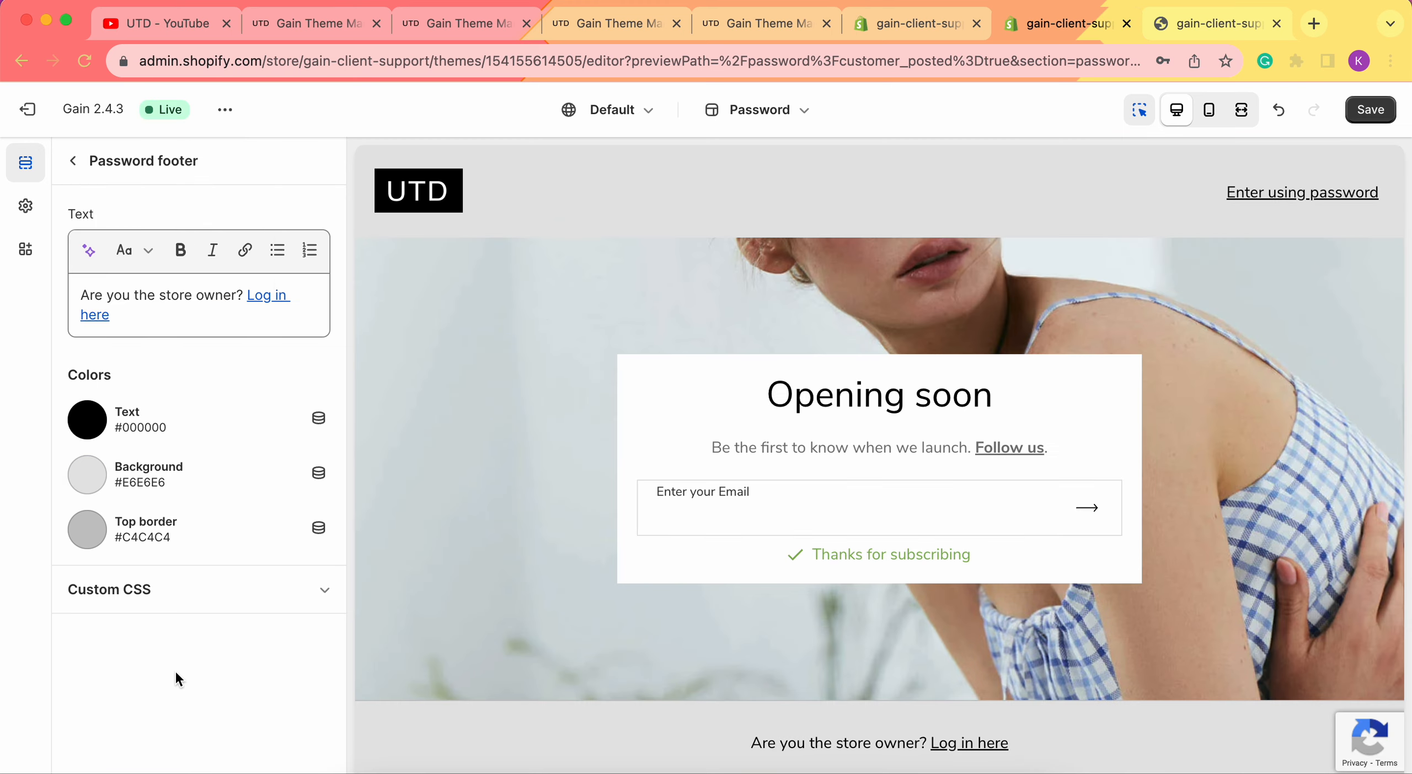
click(88, 530)
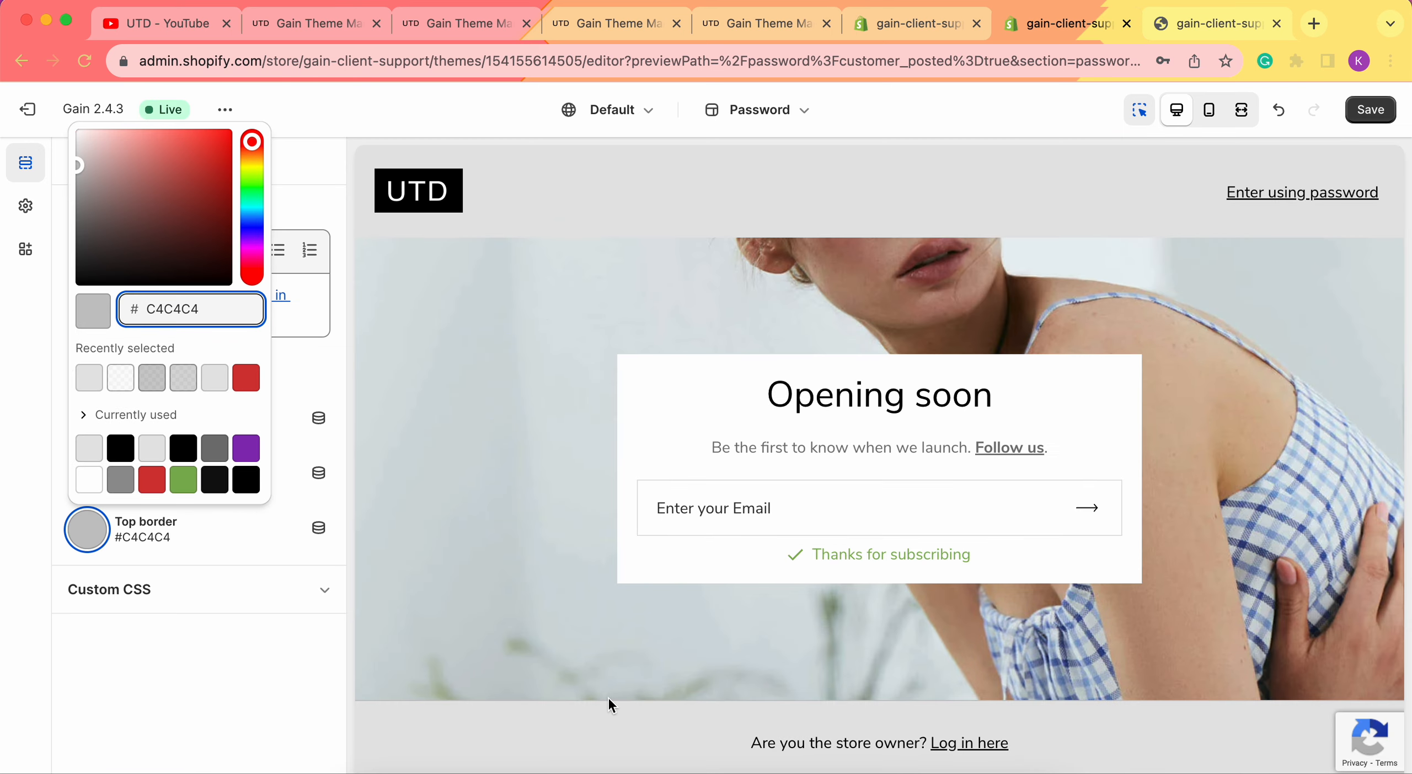
click(228, 710)
Try a 24px desktop offset bottom on the Password content section and return it to 0px.
click(71, 162)
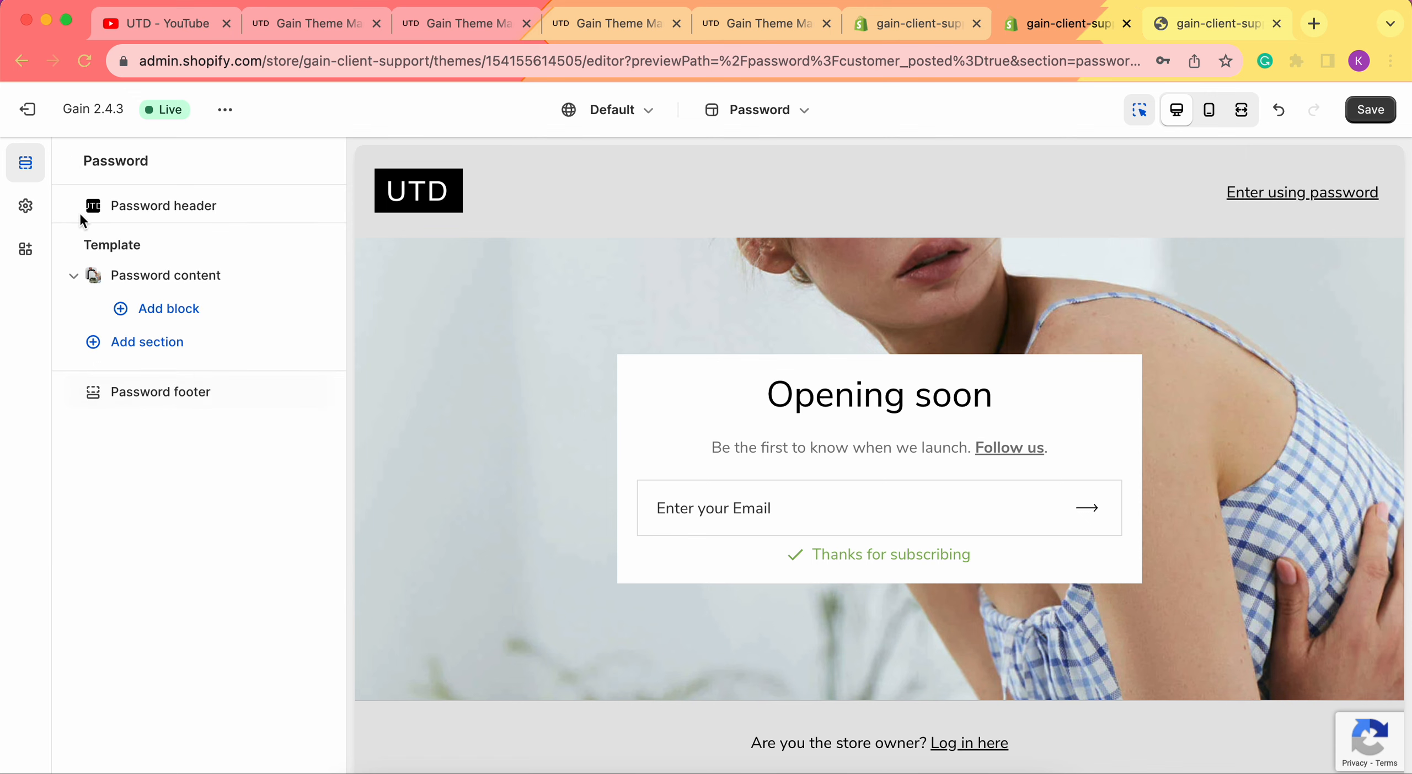
click(191, 279)
scroll(172, 585, down, 20)
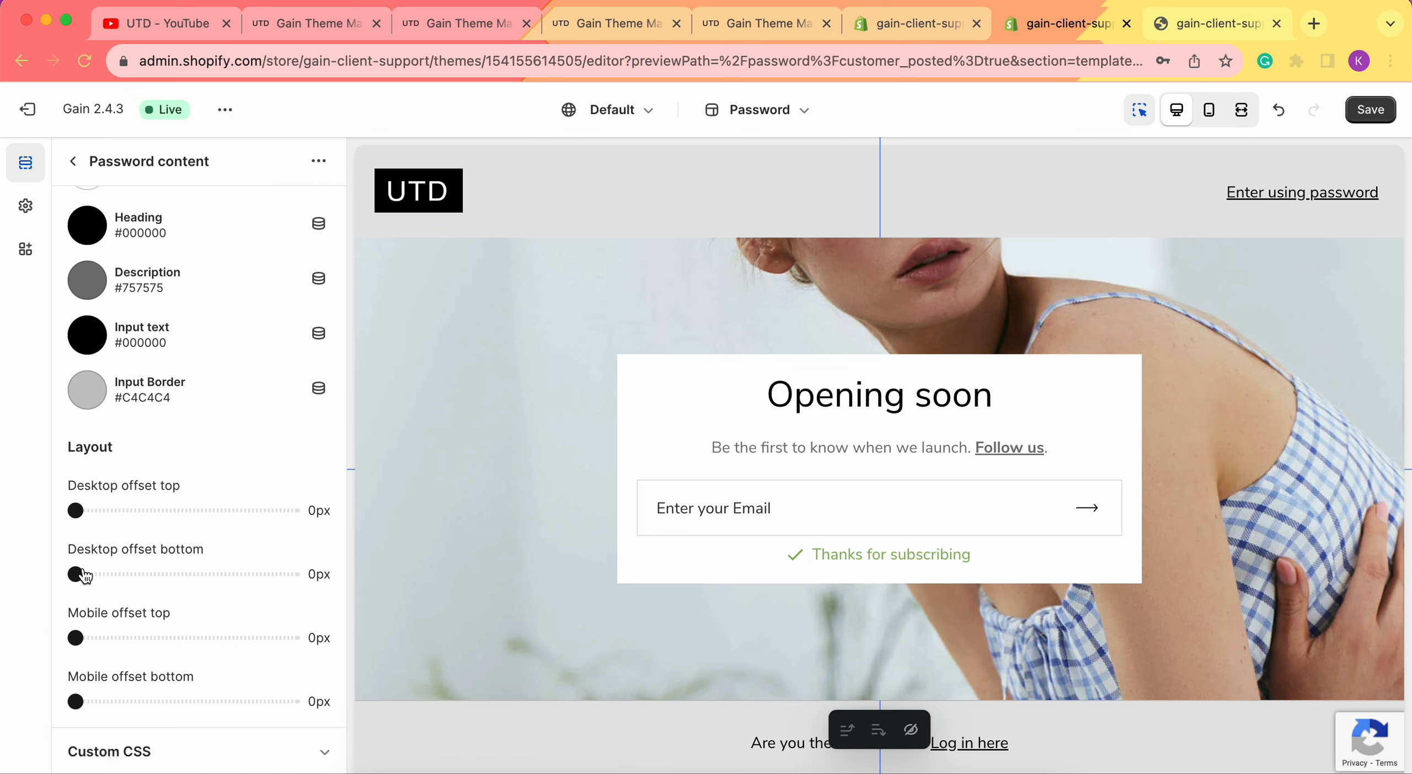
drag(77, 574, 125, 573)
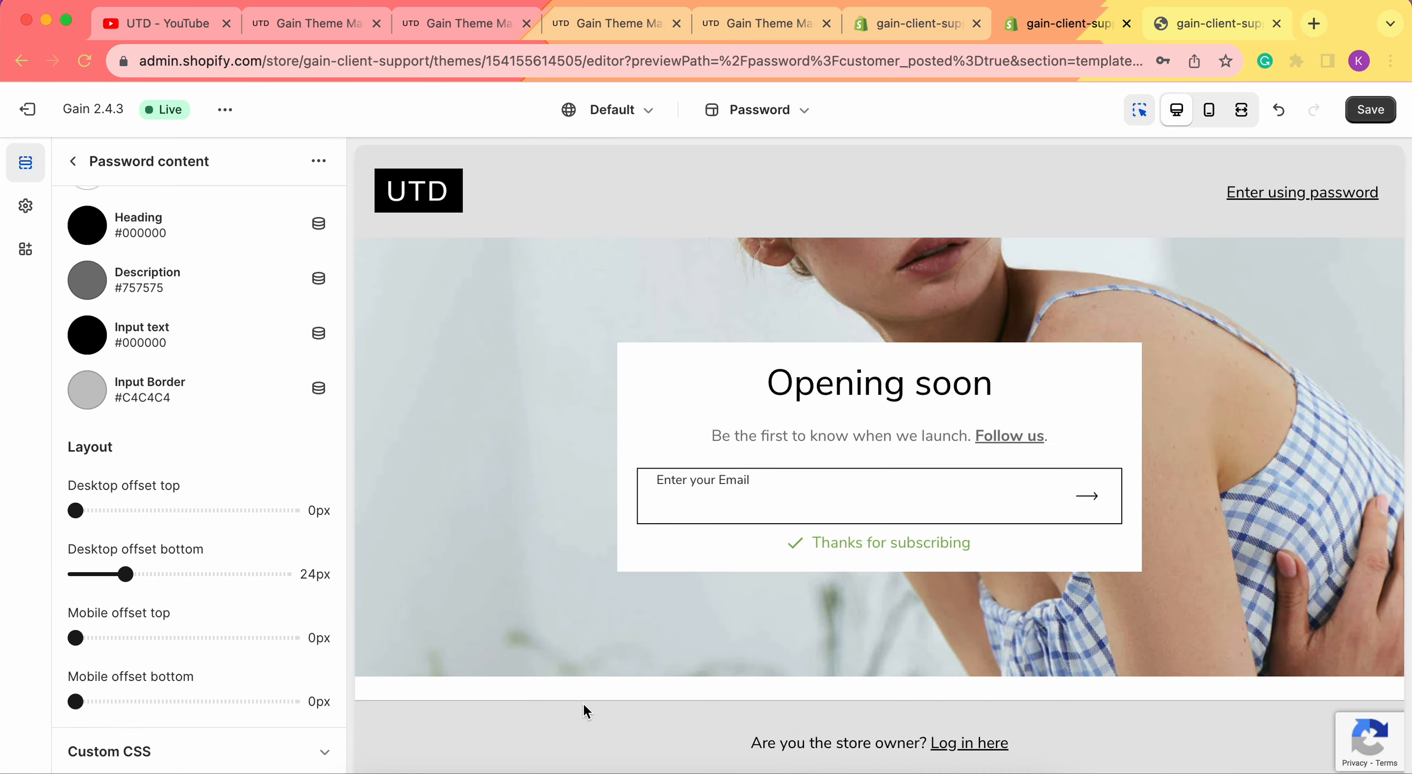
drag(126, 574, 63, 575)
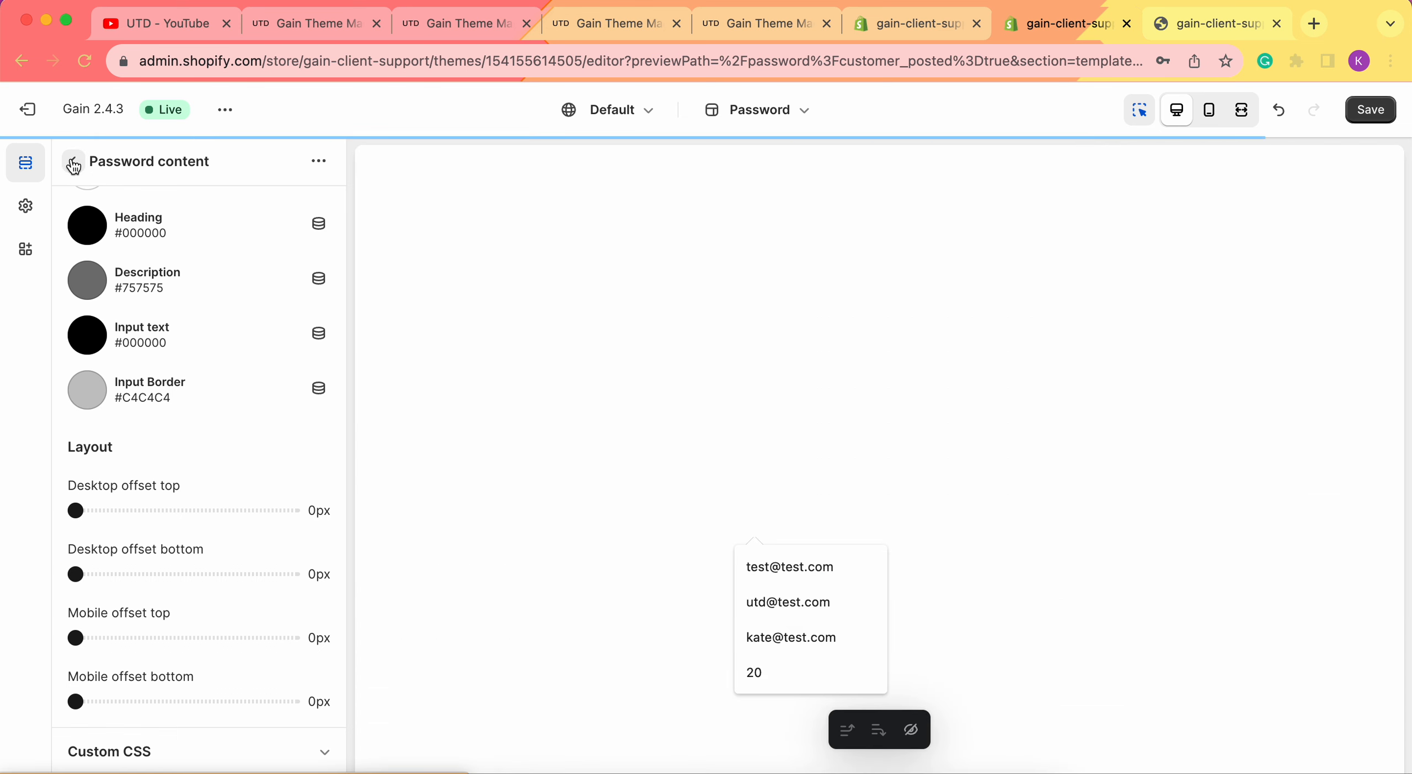
Set the Password footer's top border color to #E6E6E6 and save the theme changes.
click(72, 160)
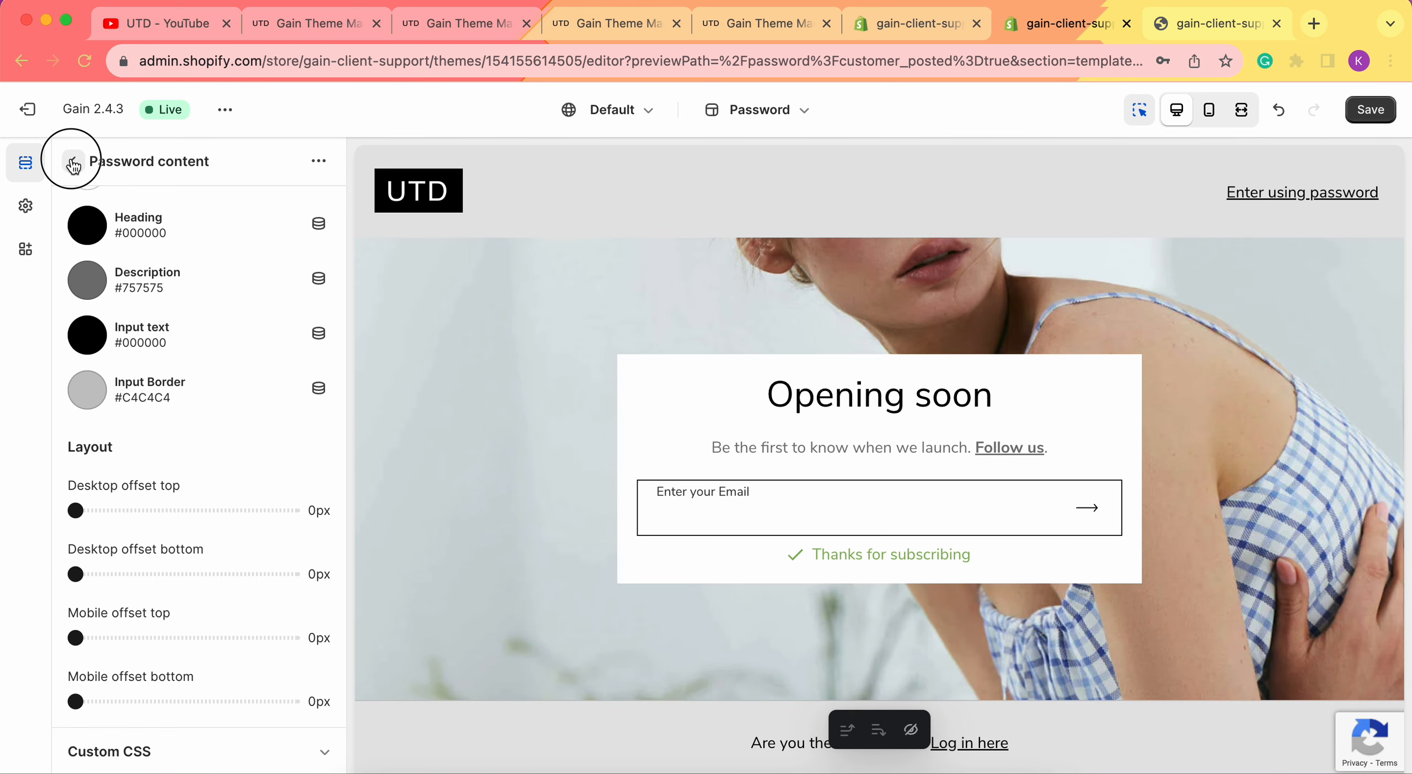
click(180, 388)
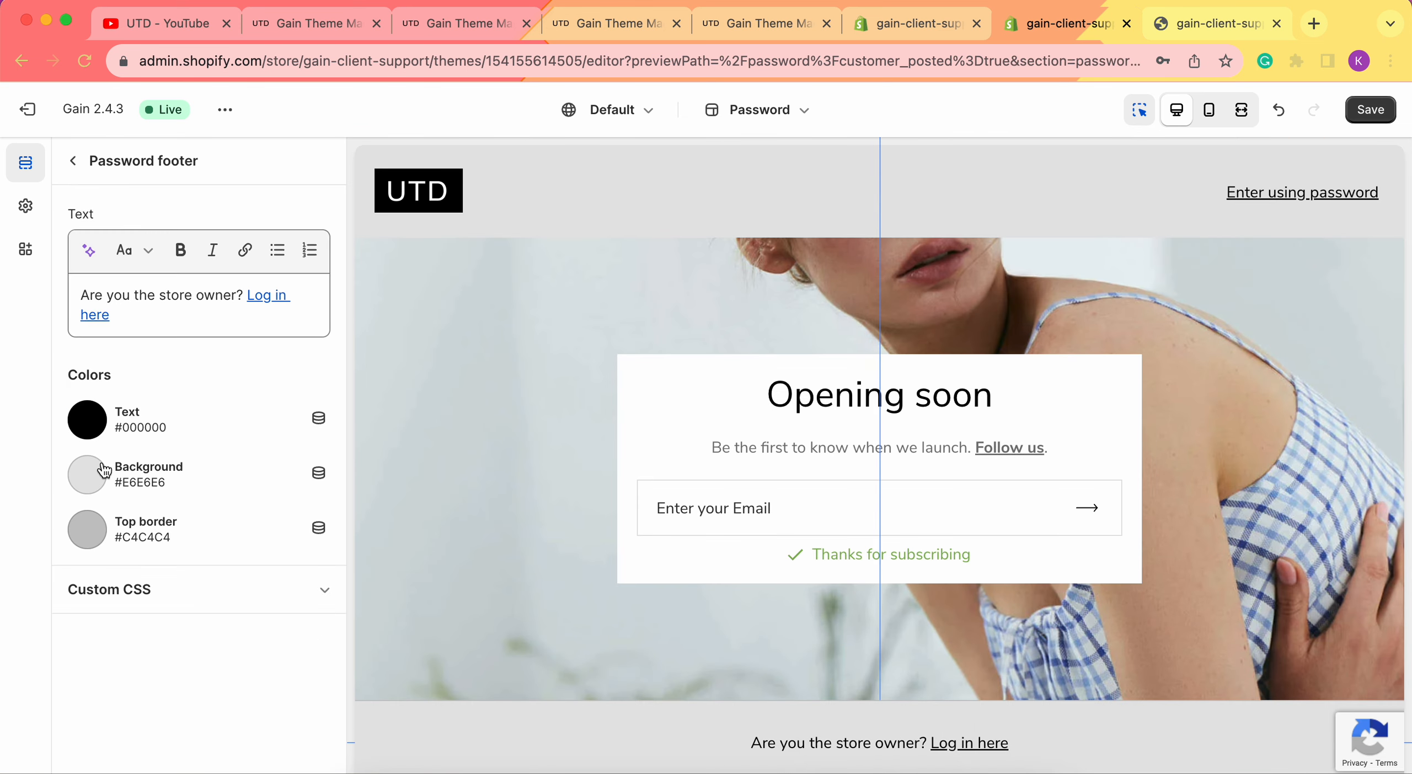
click(105, 530)
click(152, 448)
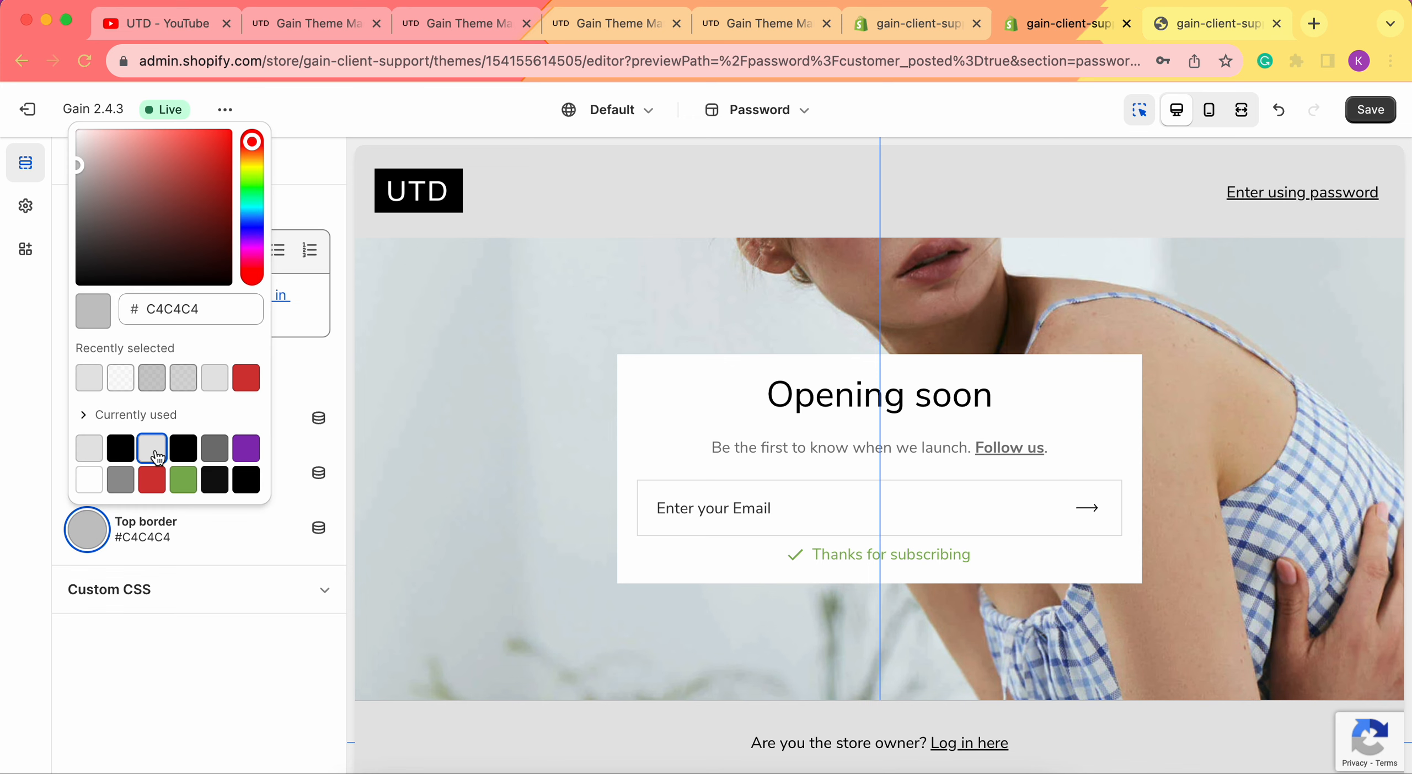
click(169, 710)
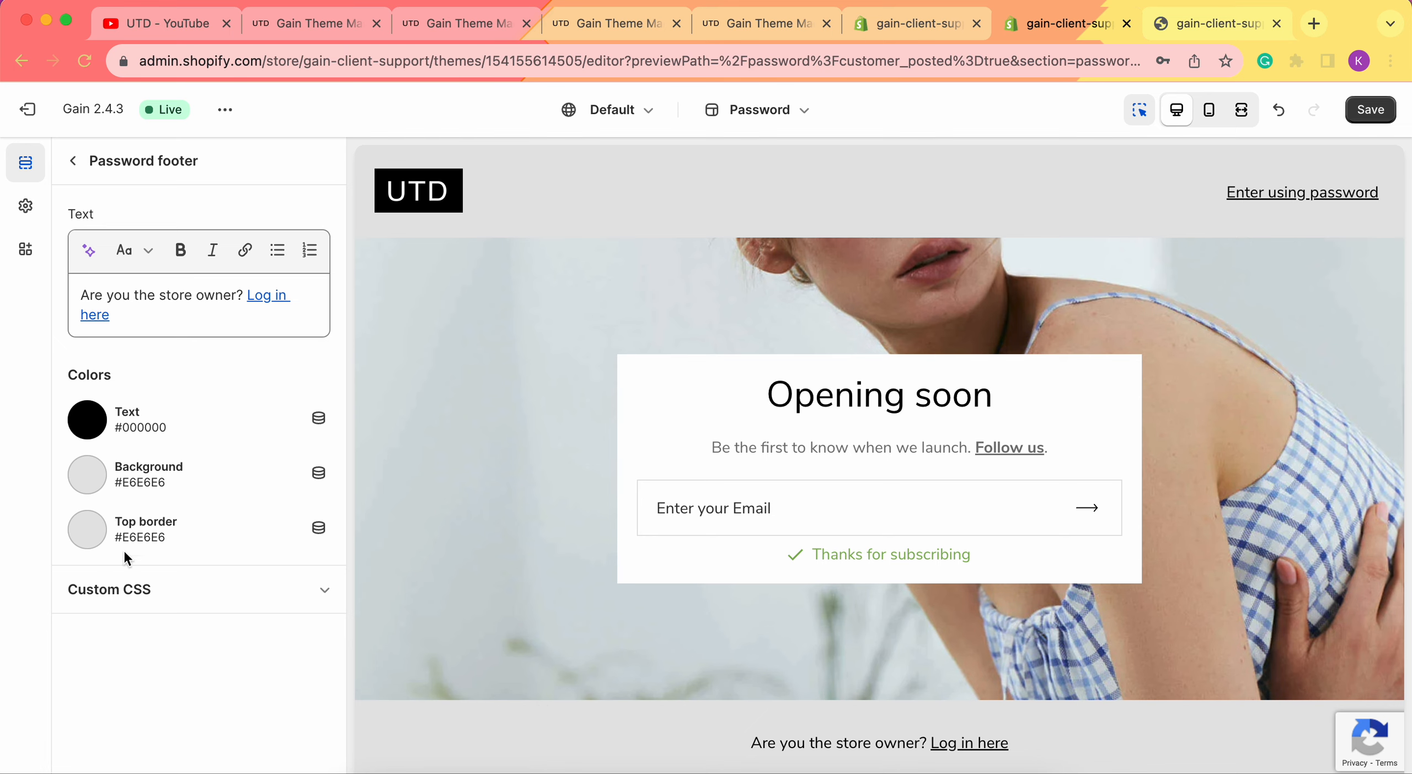
click(1362, 106)
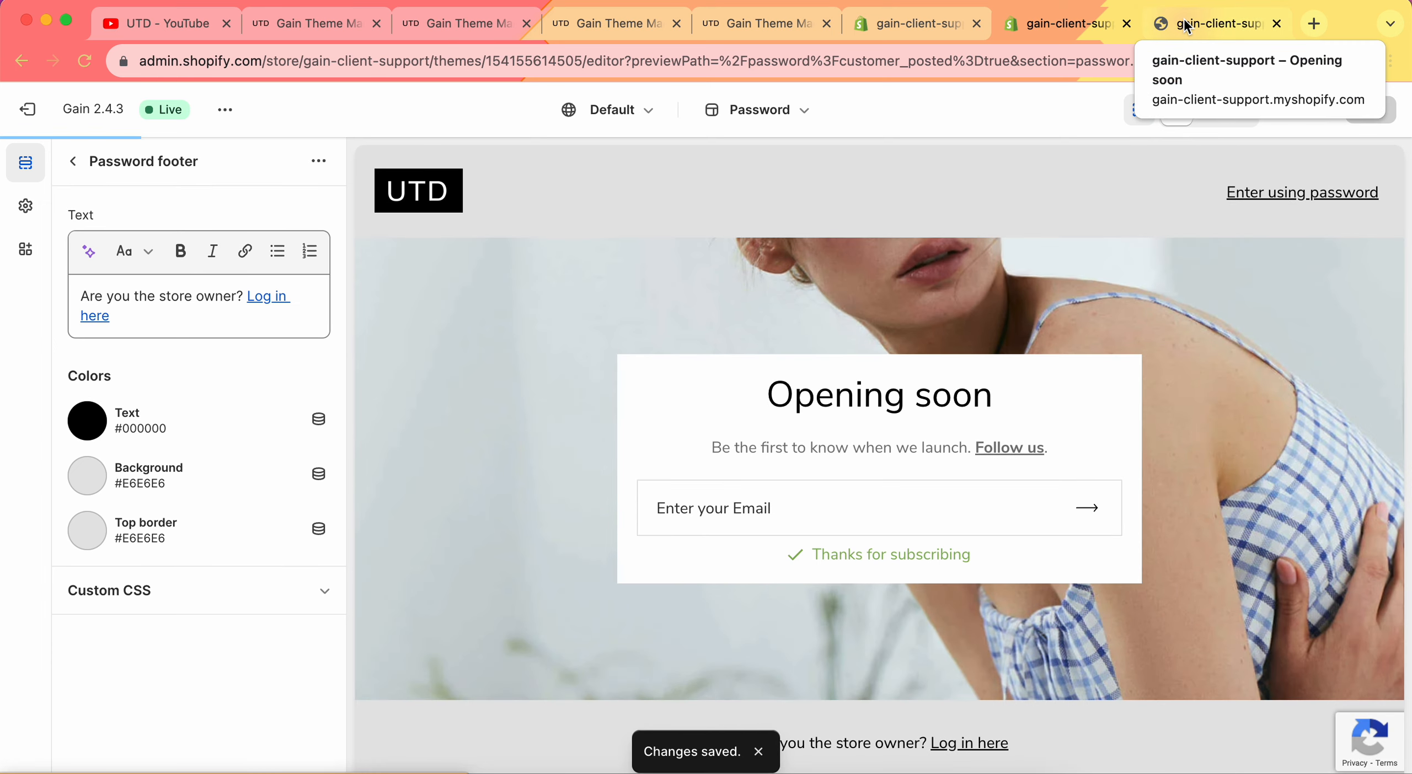
Switch to the live store's password page, dismiss its password popup, reload the page and check the email signup field.
click(1169, 24)
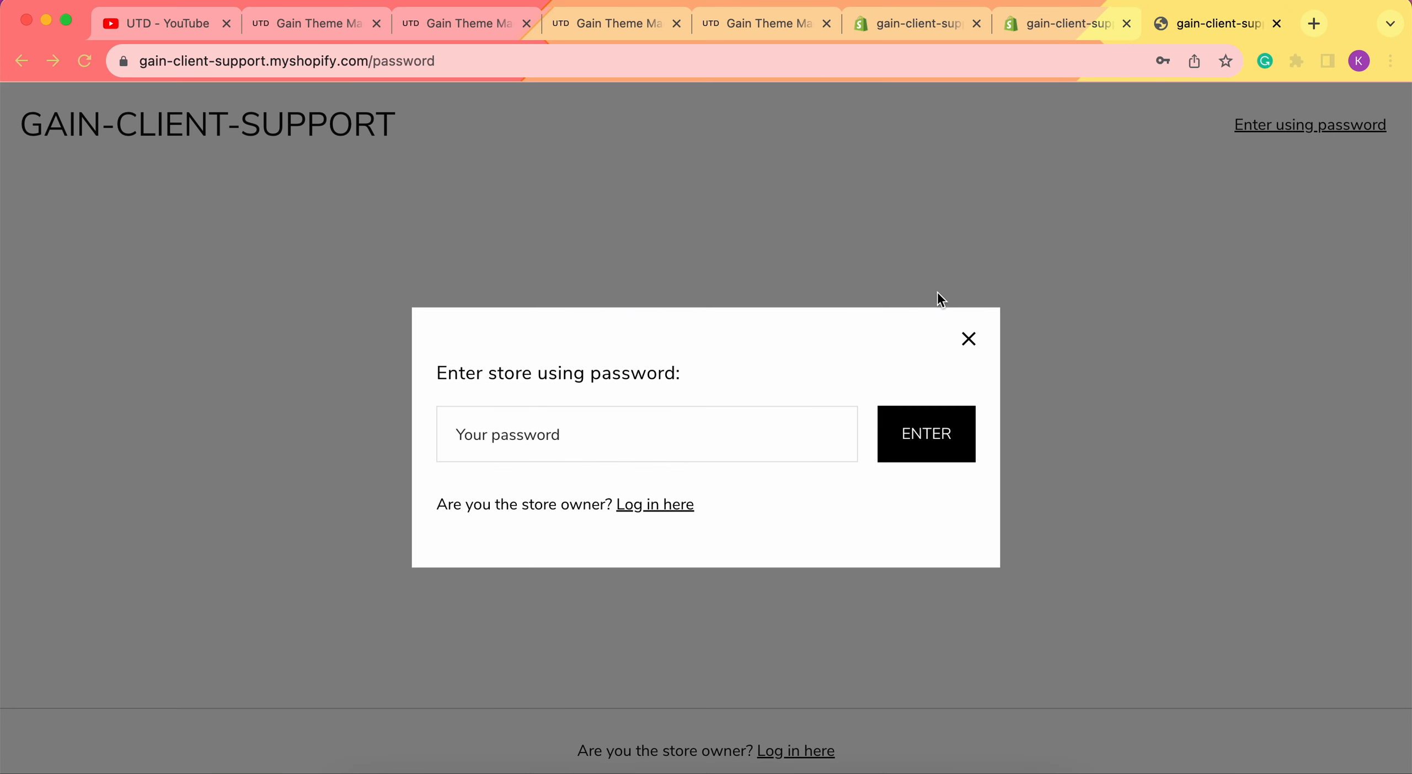
click(1028, 245)
key(super+r)
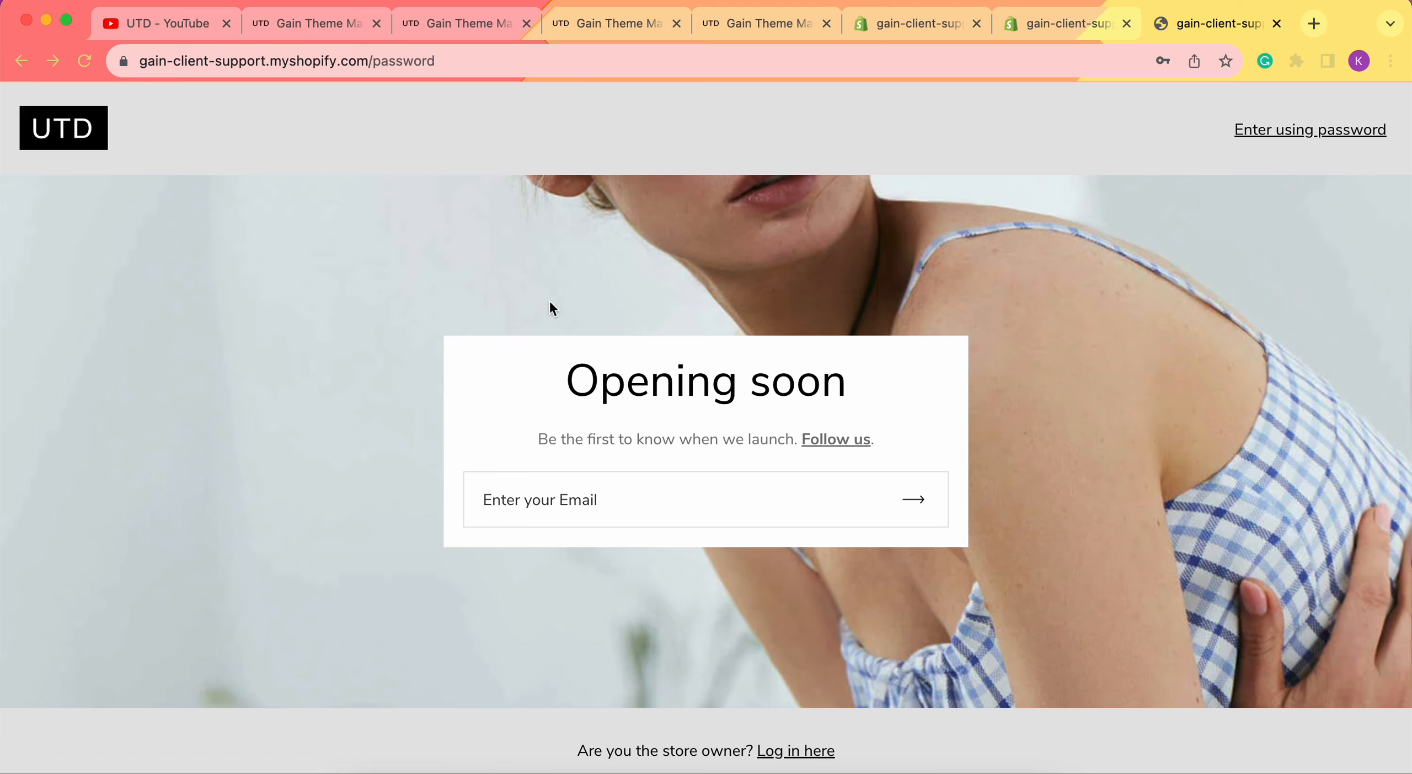
click(672, 489)
click(1187, 463)
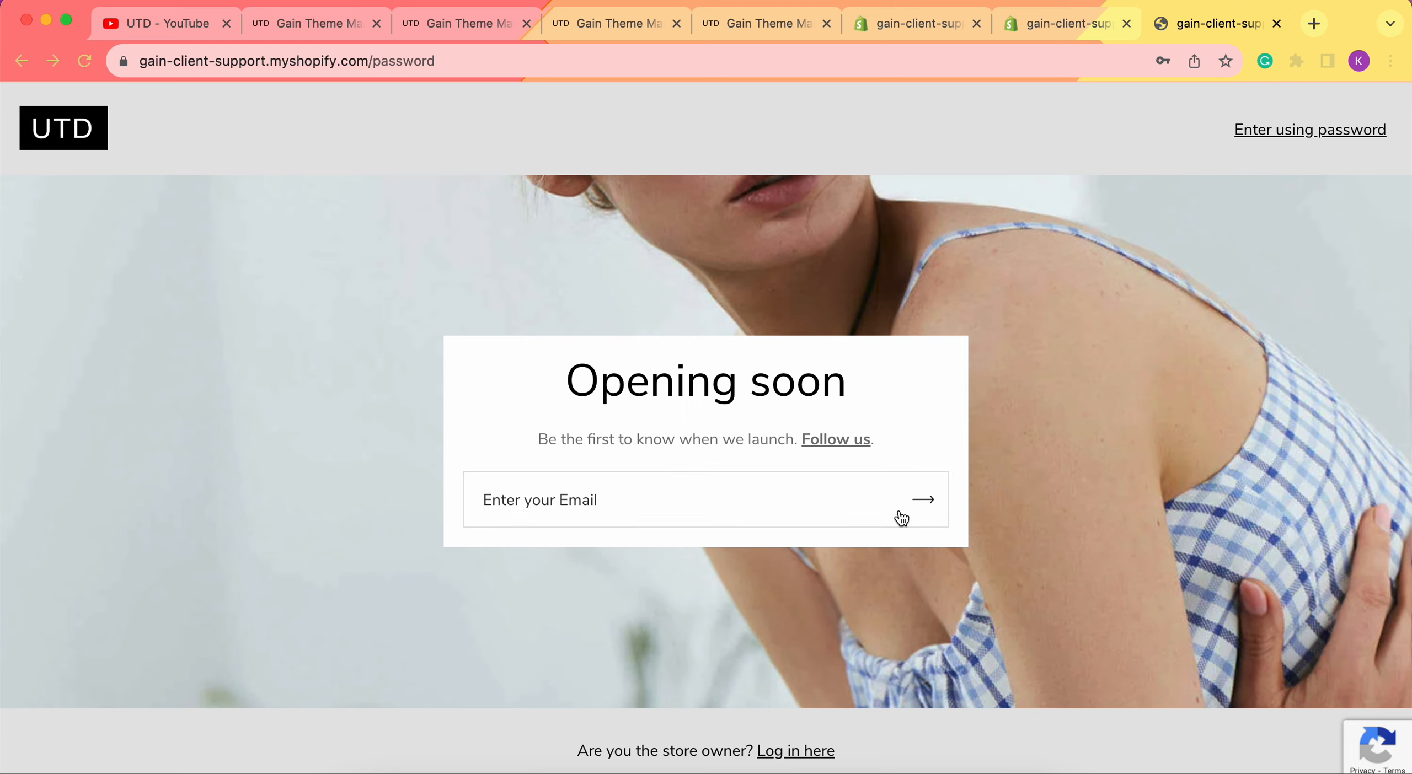
Test the "Follow us" link and close the page it opens, and check the "Enter using password" popup.
click(862, 443)
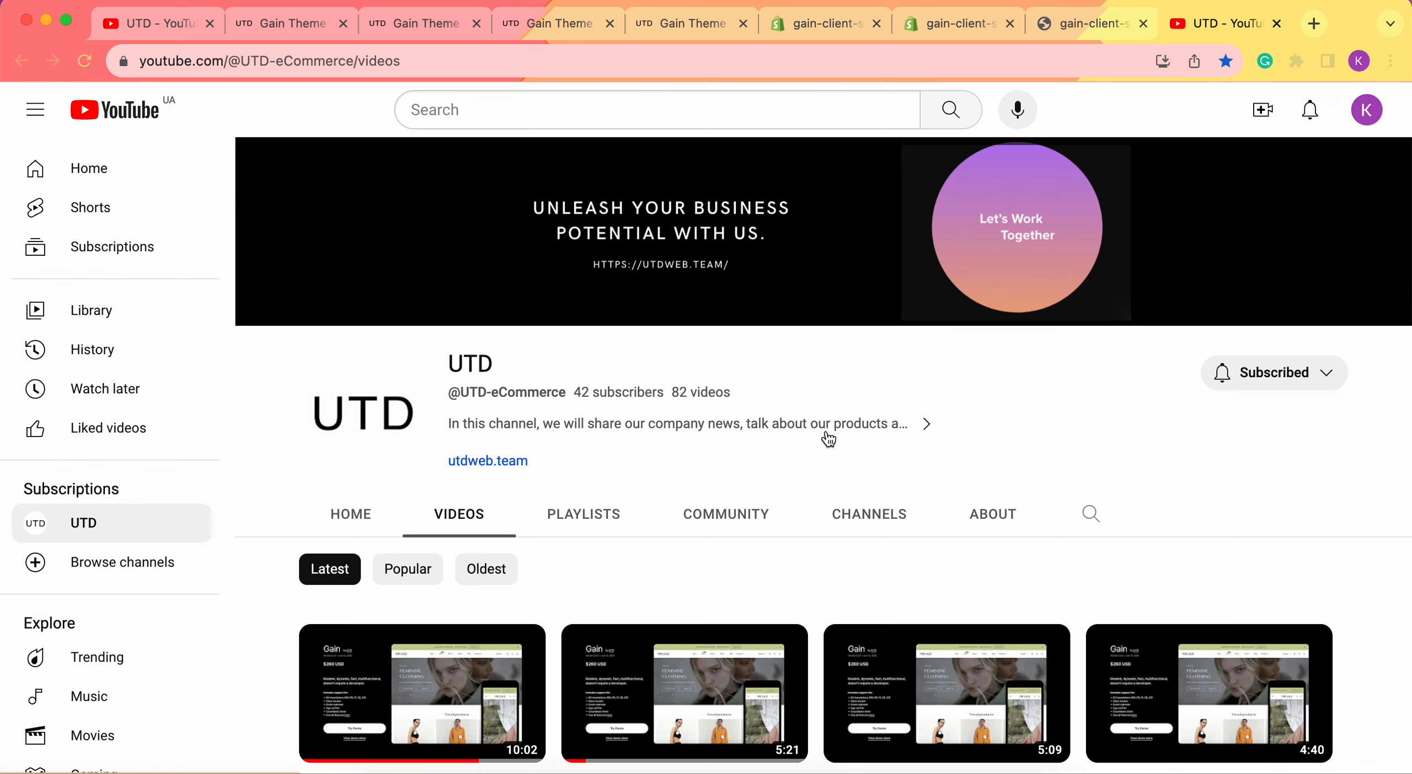
click(1276, 24)
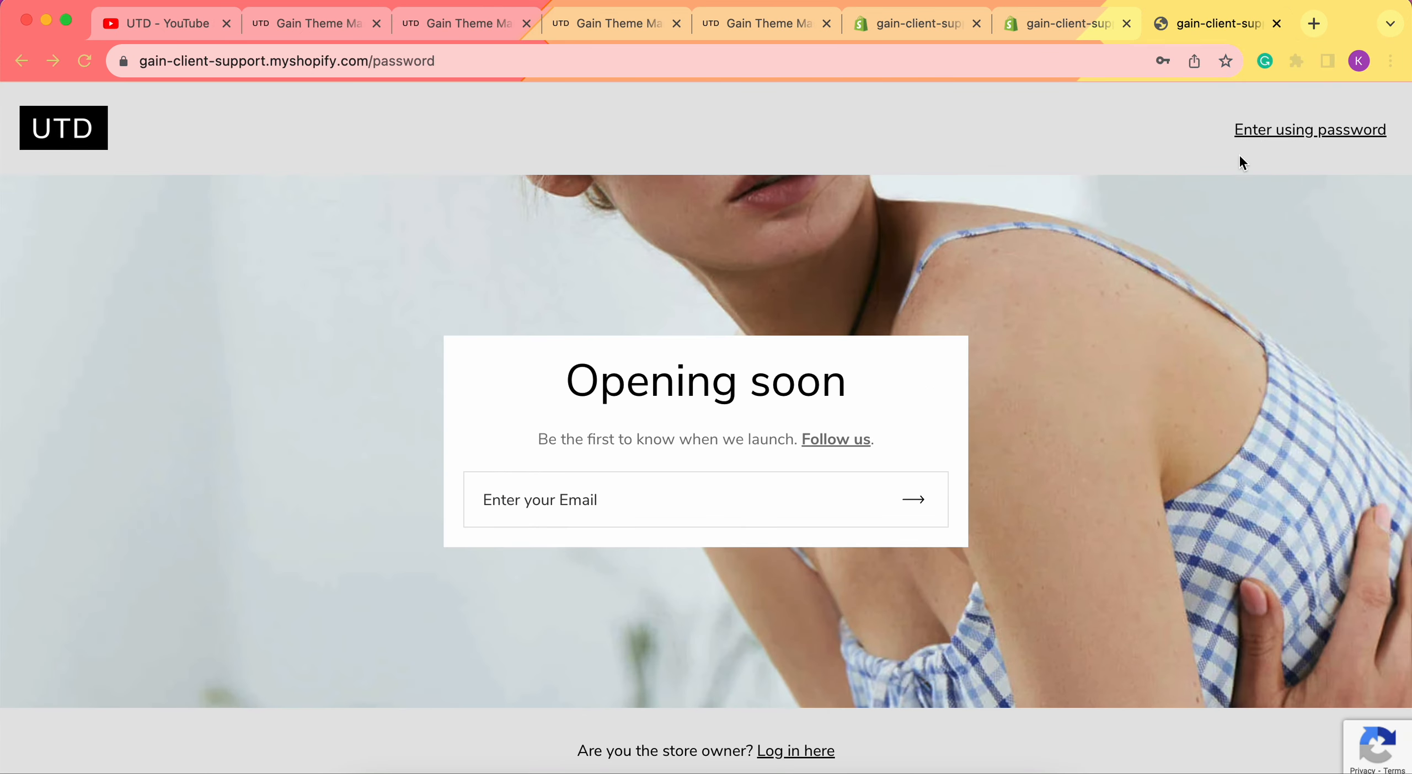
click(1275, 129)
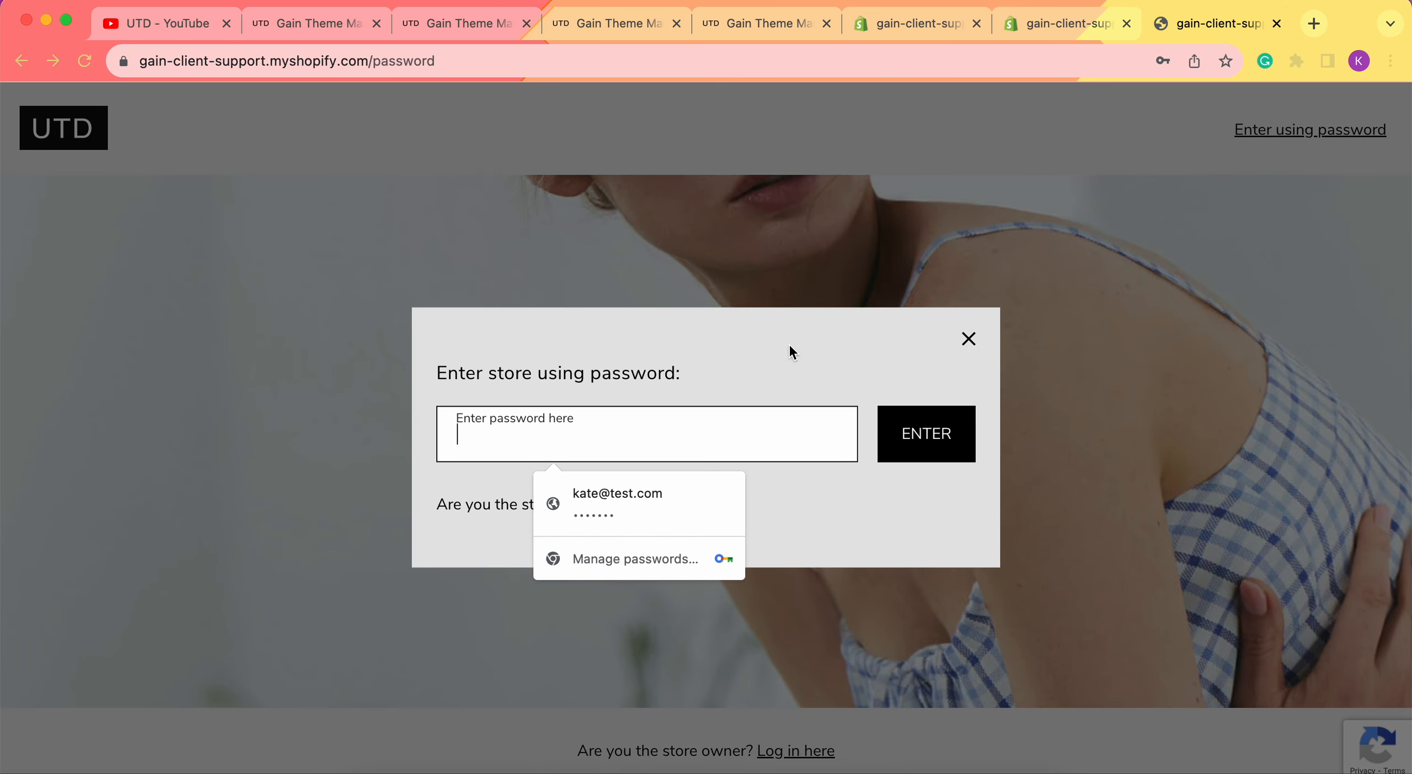
click(789, 347)
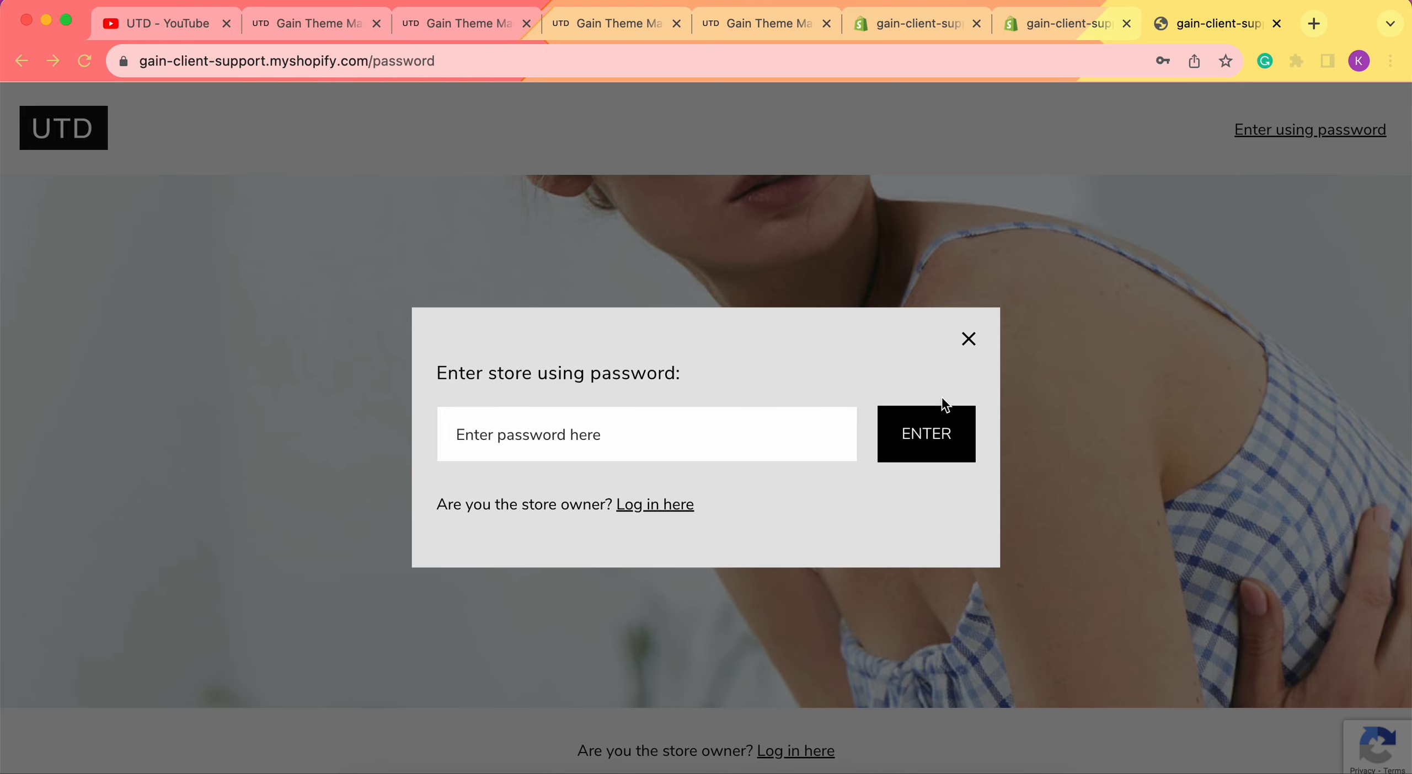
click(969, 339)
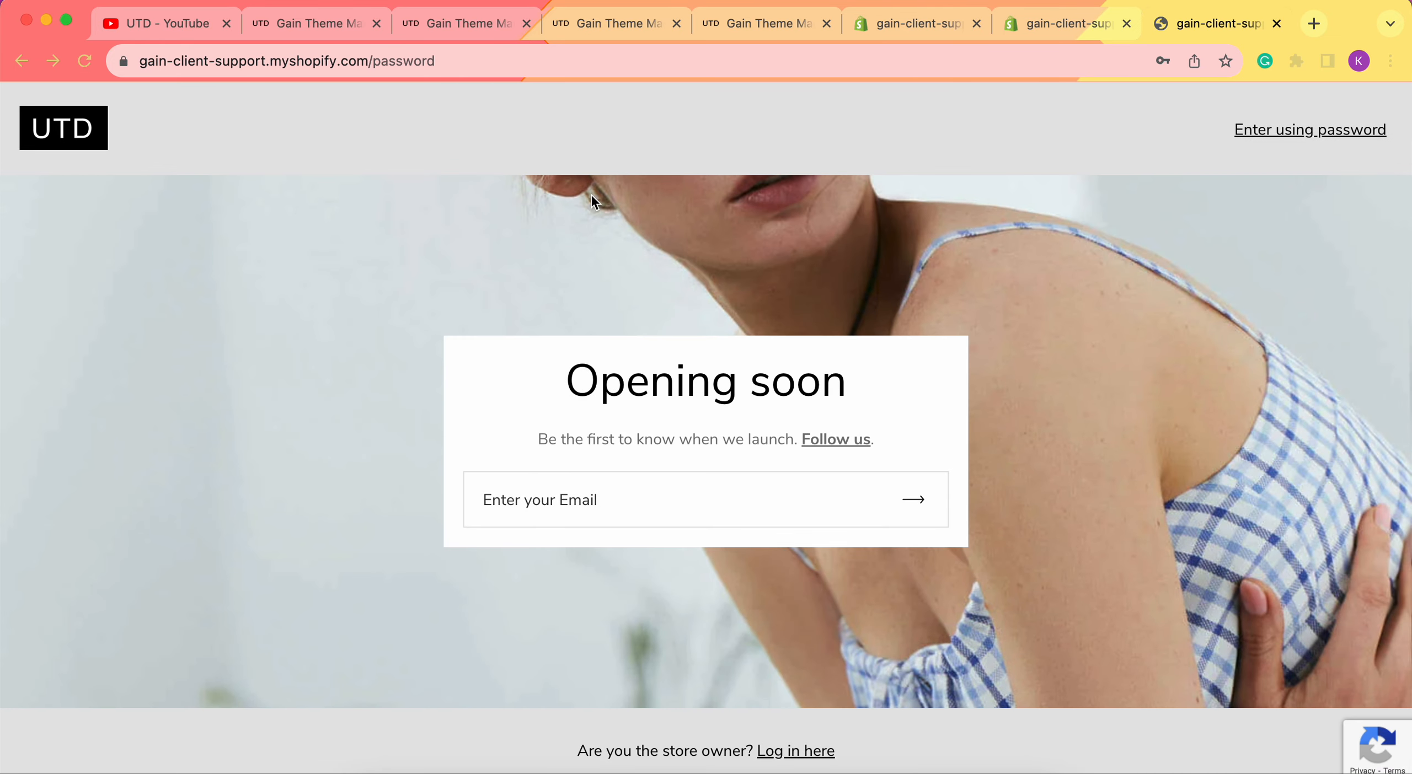
Return to the theme editor and check which blocks can be added to the Password content section.
click(1020, 20)
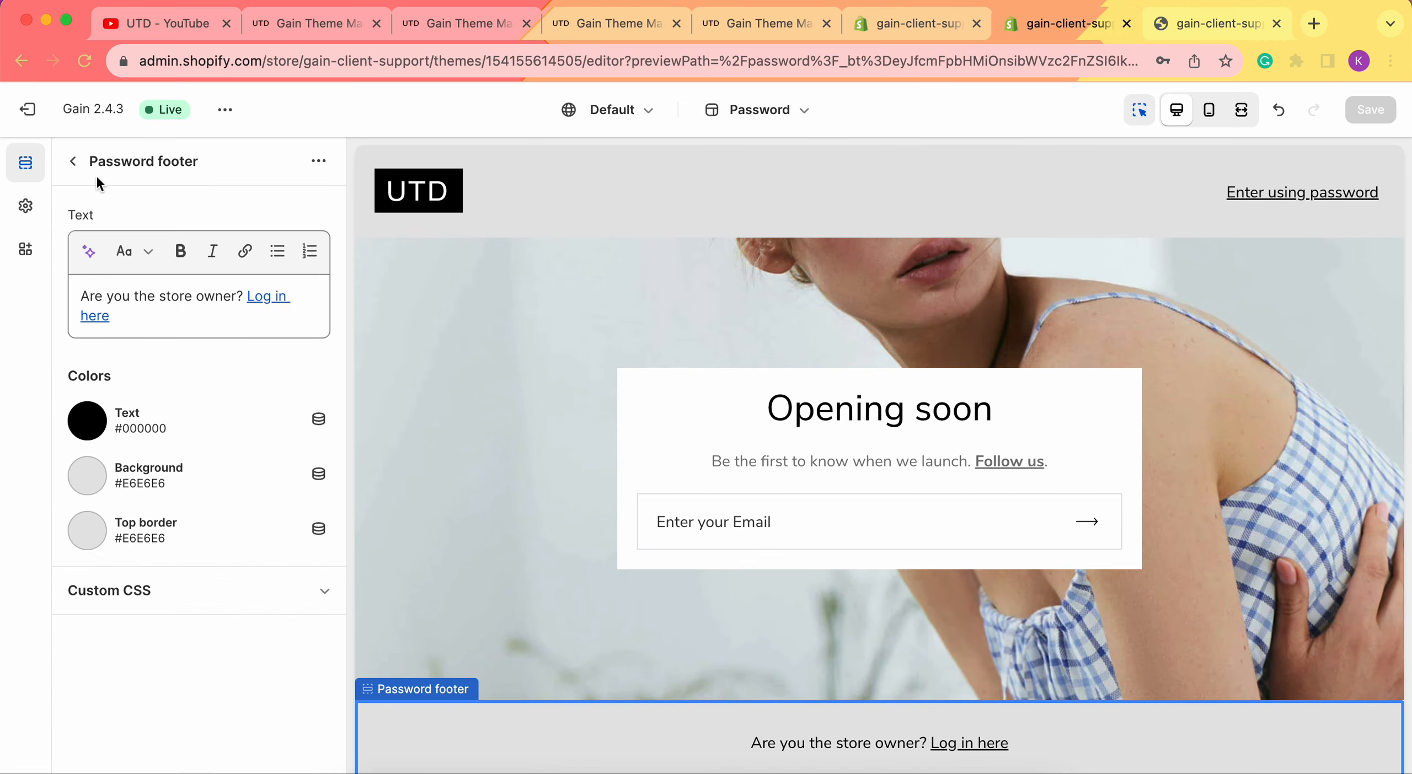
click(76, 160)
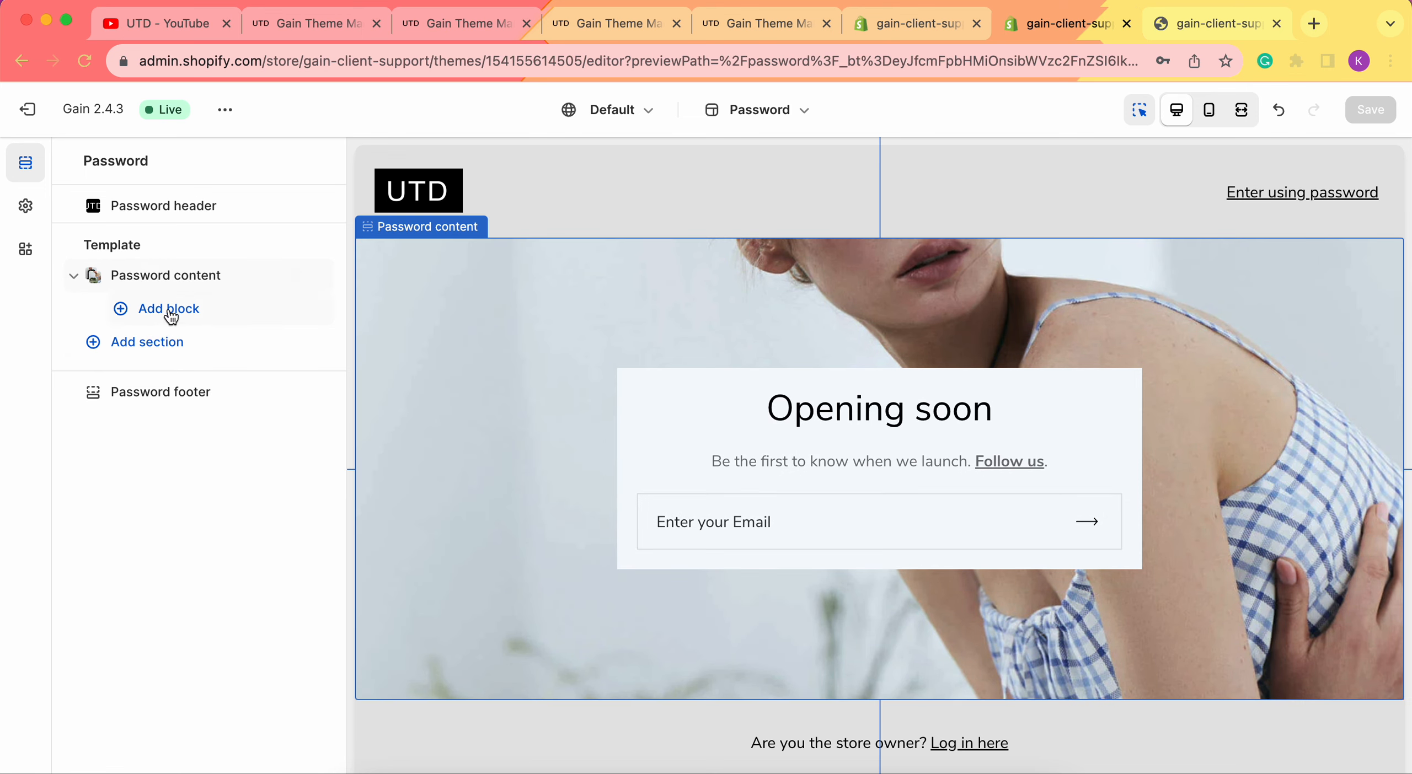
click(191, 318)
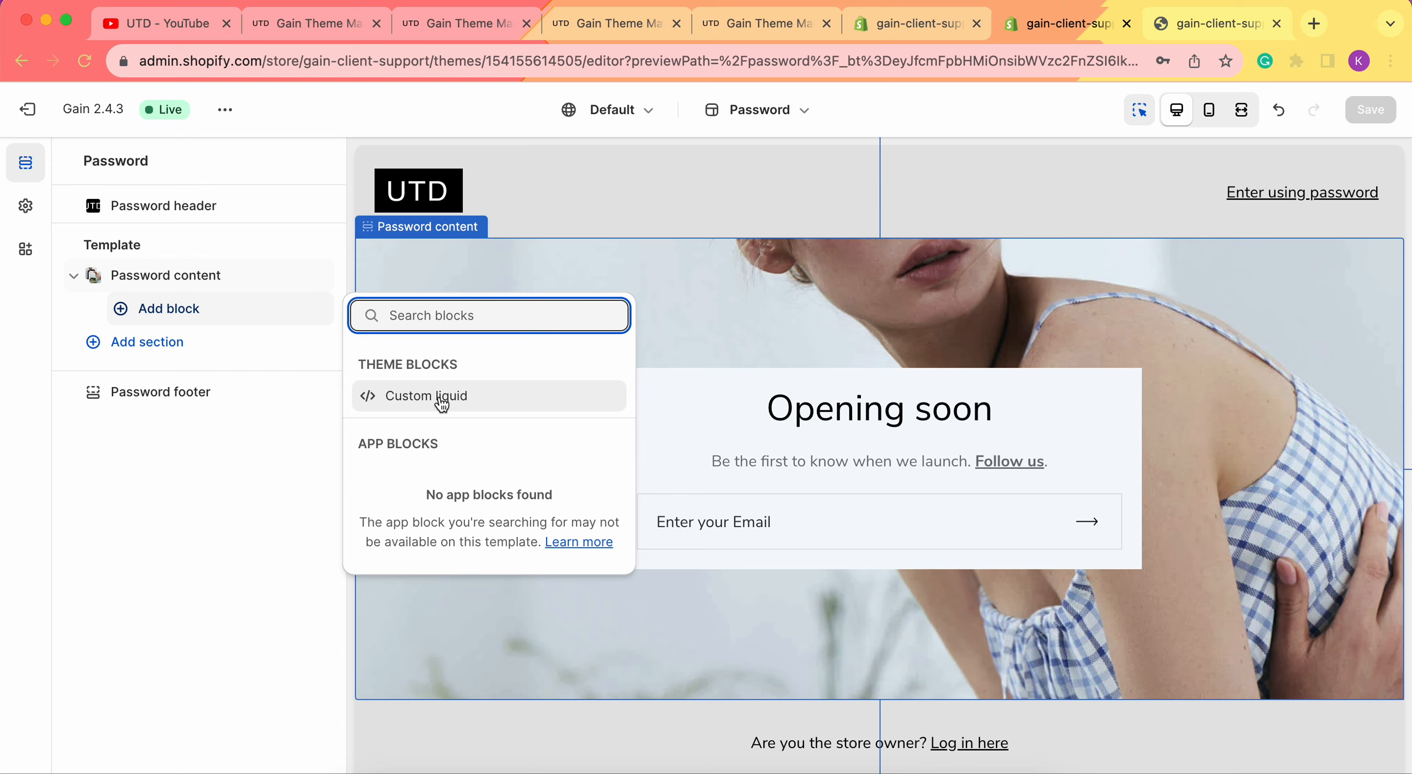
click(222, 467)
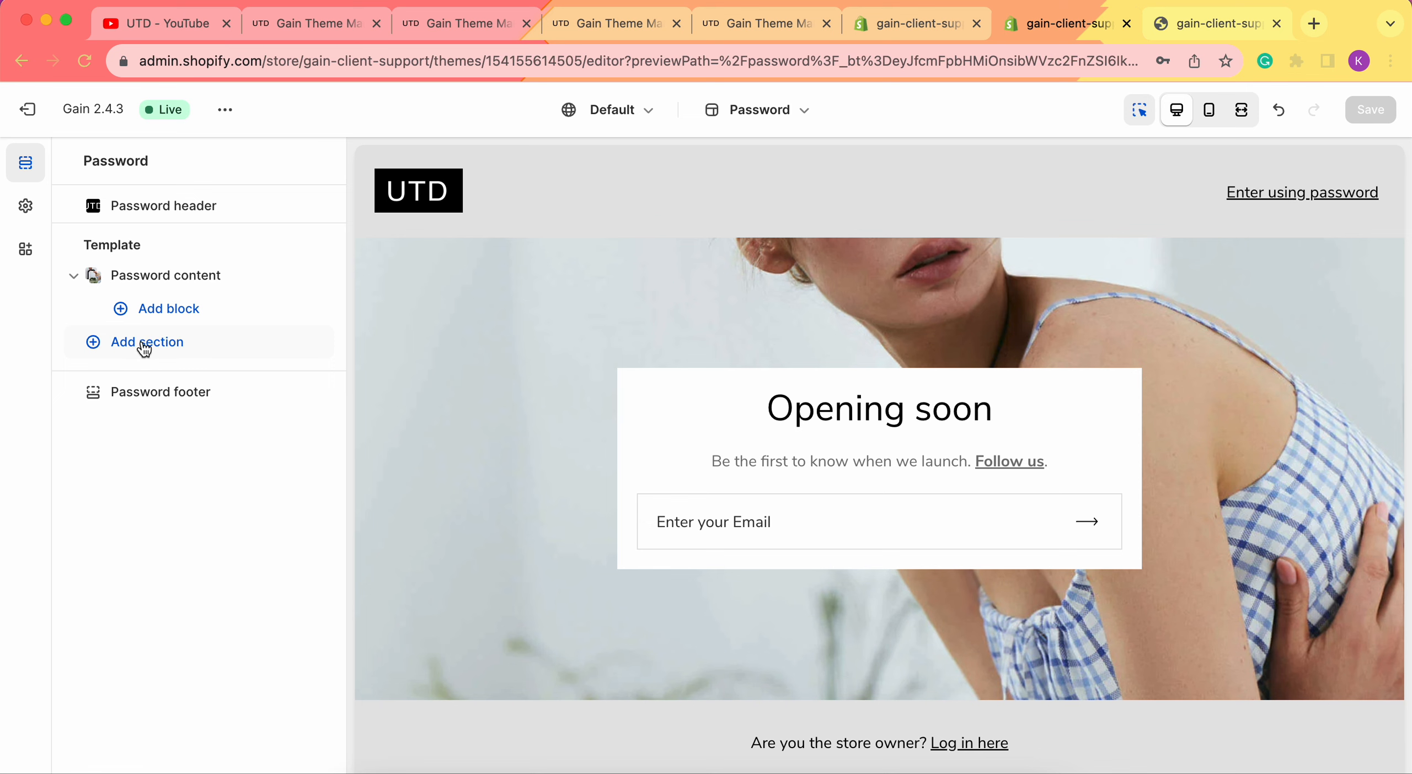
Add a Grid images section below the Password content in the template.
click(145, 343)
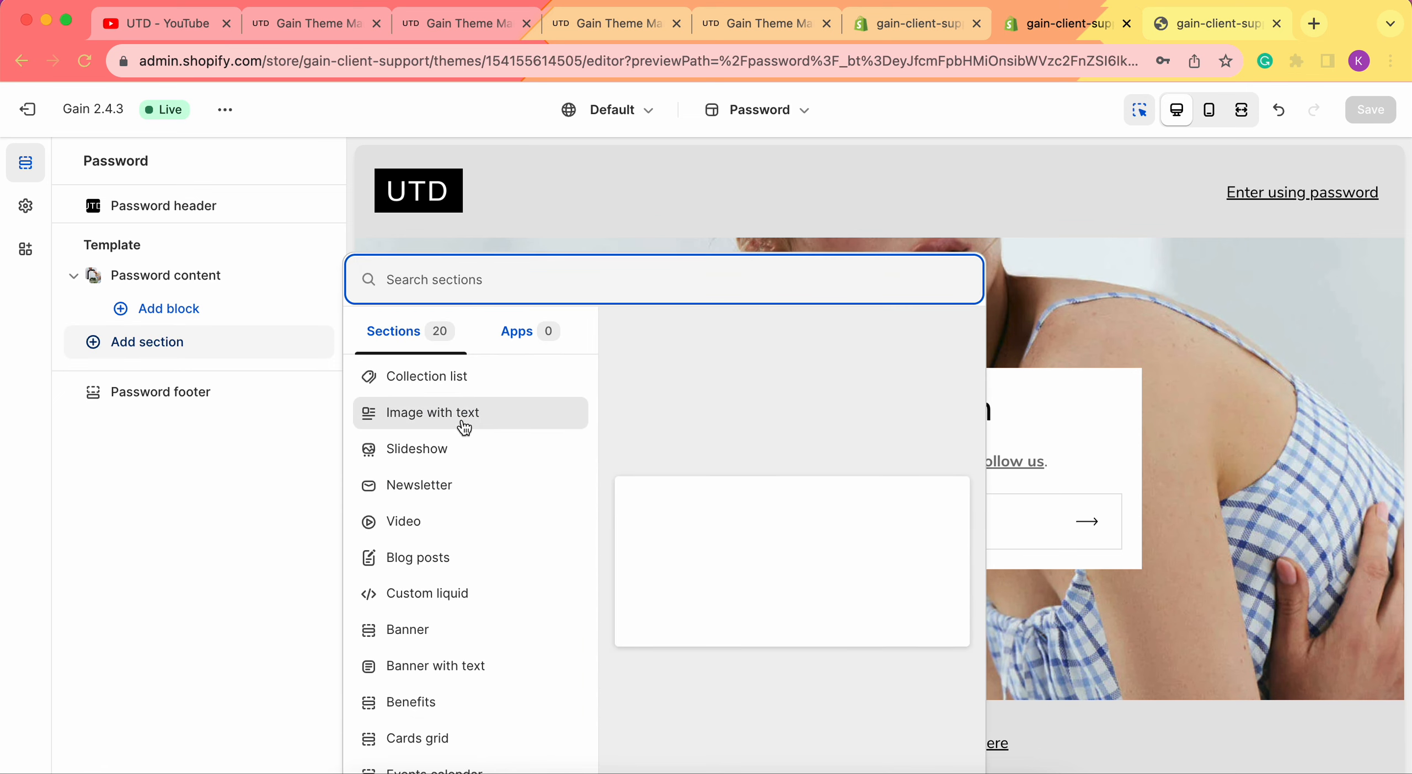
scroll(464, 427, down, 5)
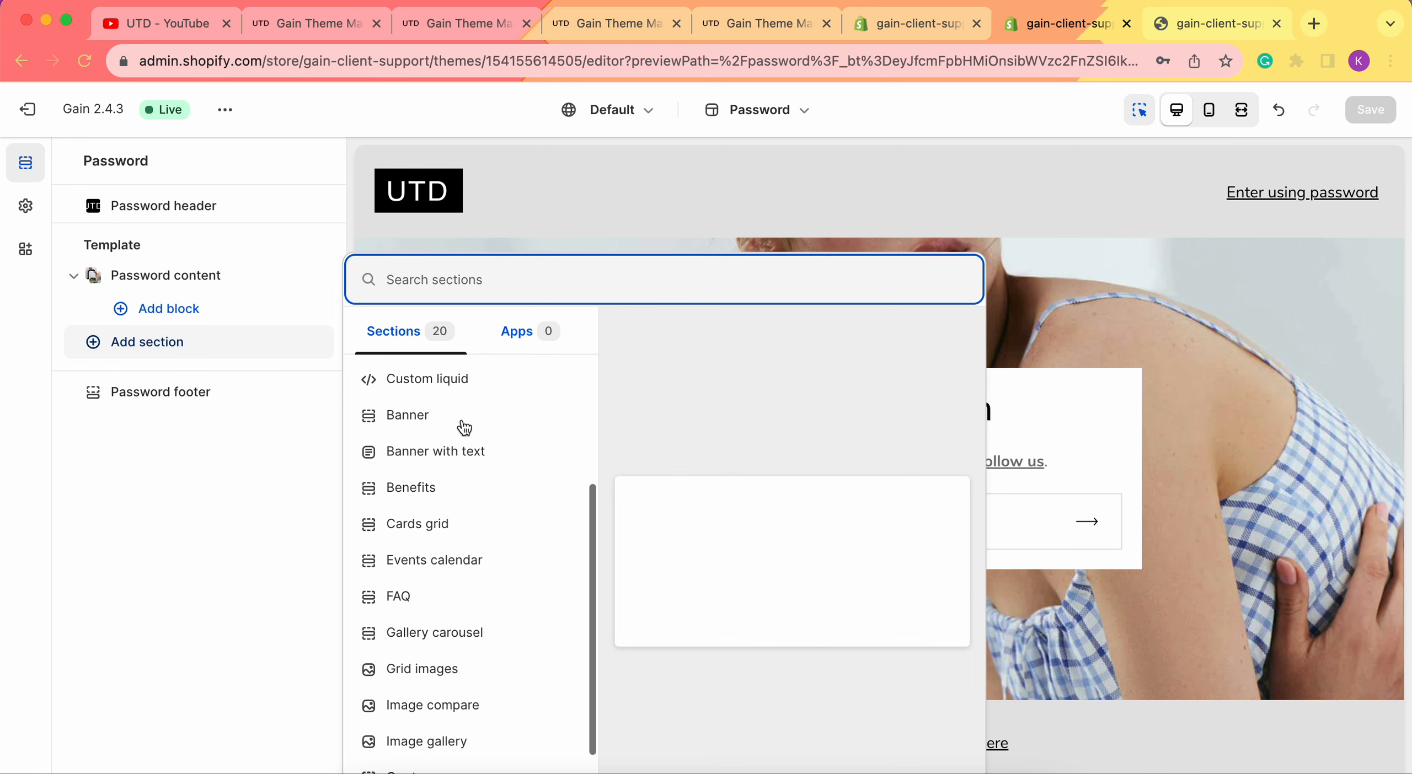
scroll(465, 428, down, 3)
click(449, 607)
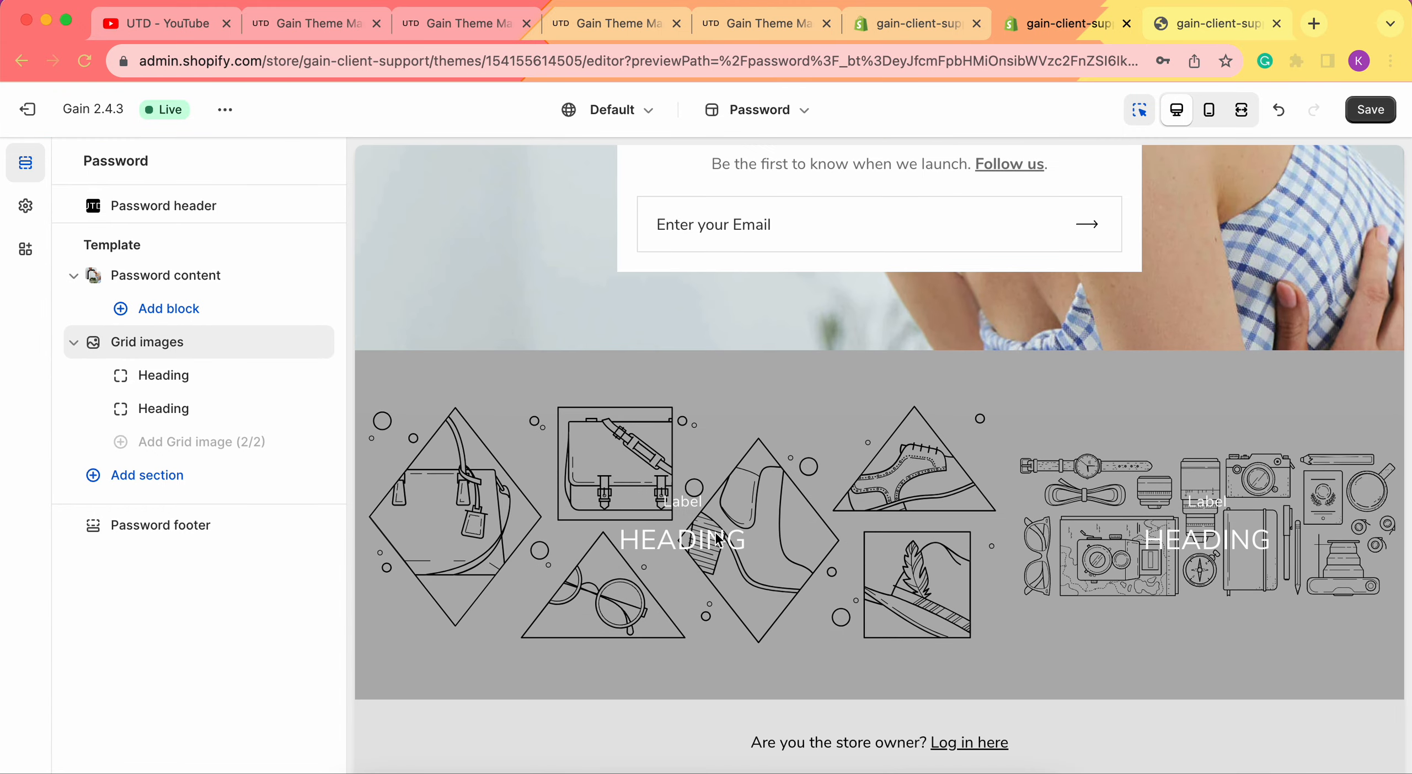
Set the desktop image of the first Grid image block to shoot24371_1 from the store library.
click(159, 377)
click(205, 415)
scroll(906, 480, down, 6)
click(849, 485)
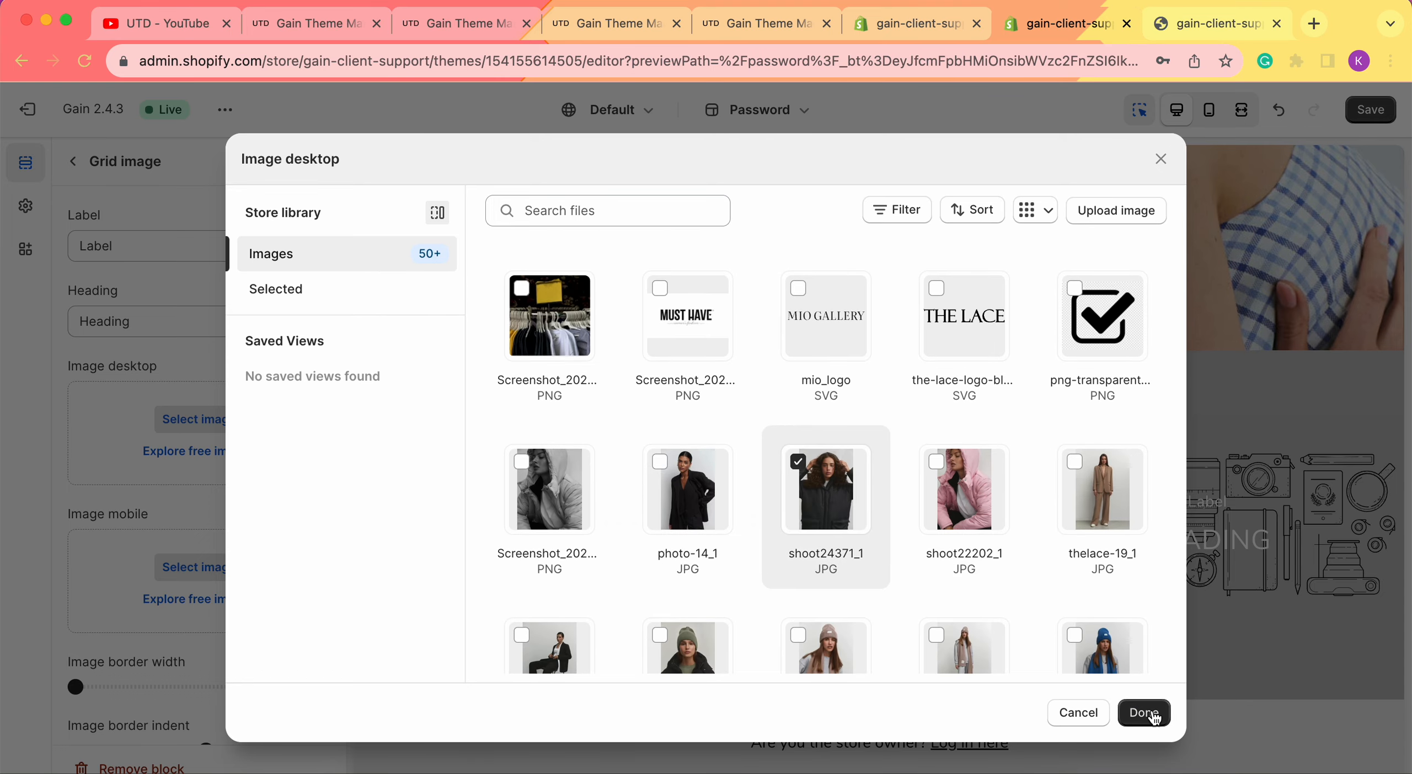
click(1142, 713)
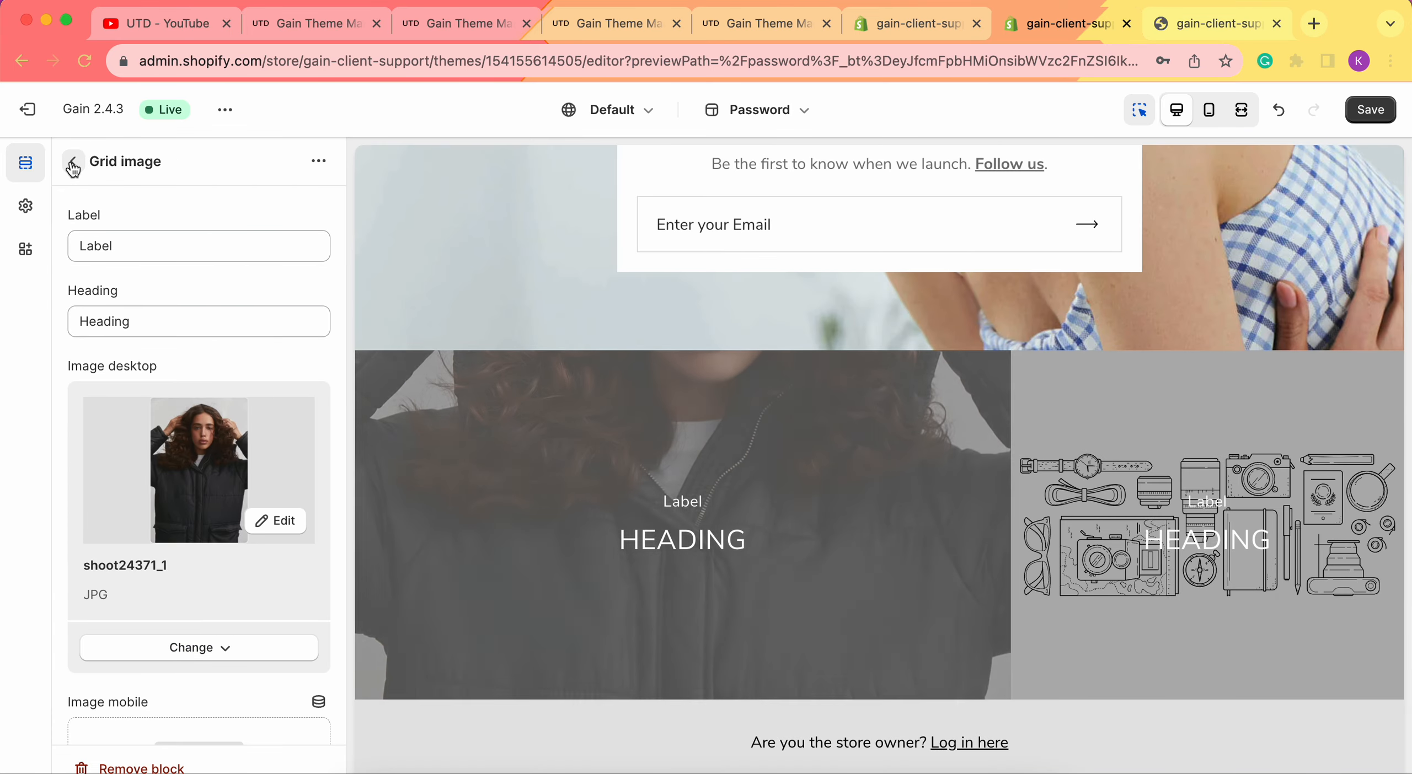
Set the desktop image of the second Grid image block to shoot22202_1 from the store library.
click(73, 163)
click(177, 408)
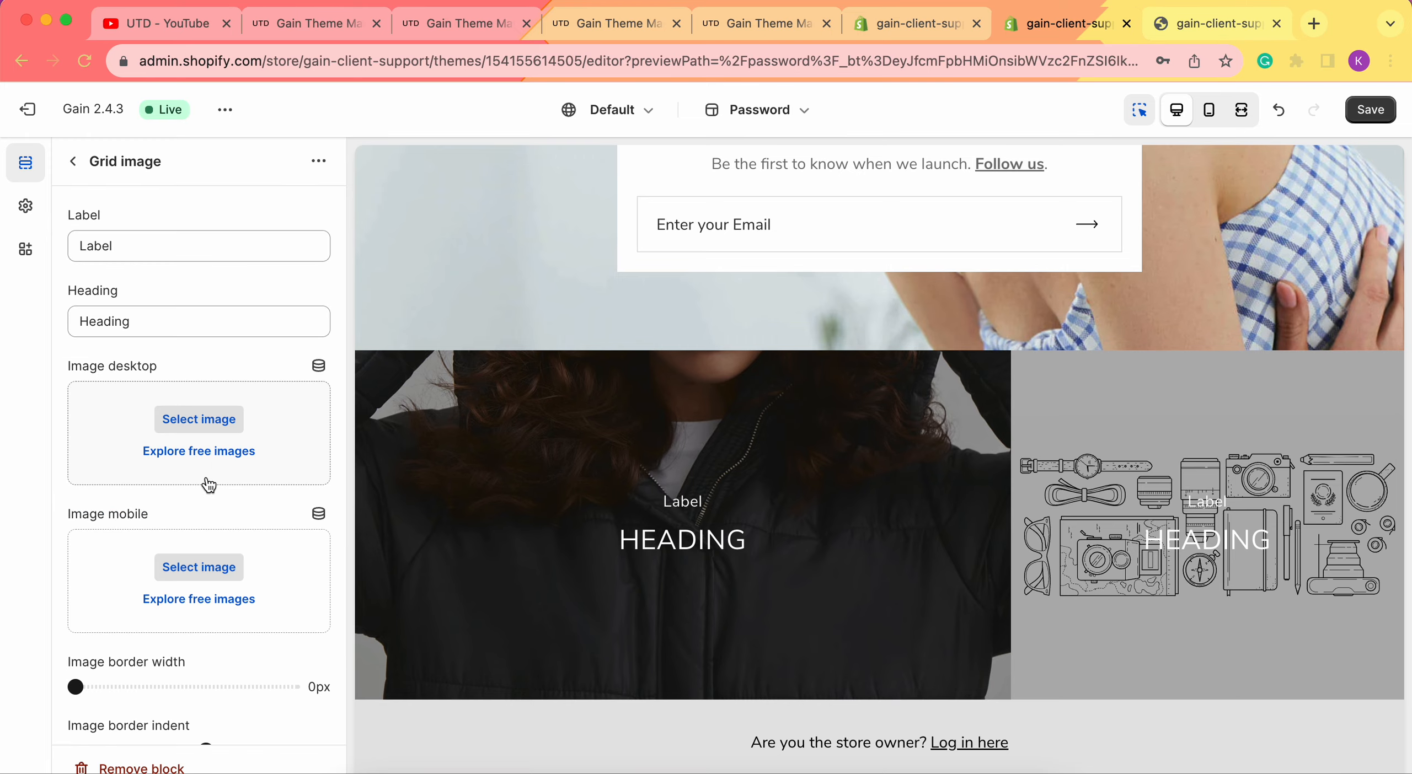
click(227, 414)
scroll(974, 383, down, 5)
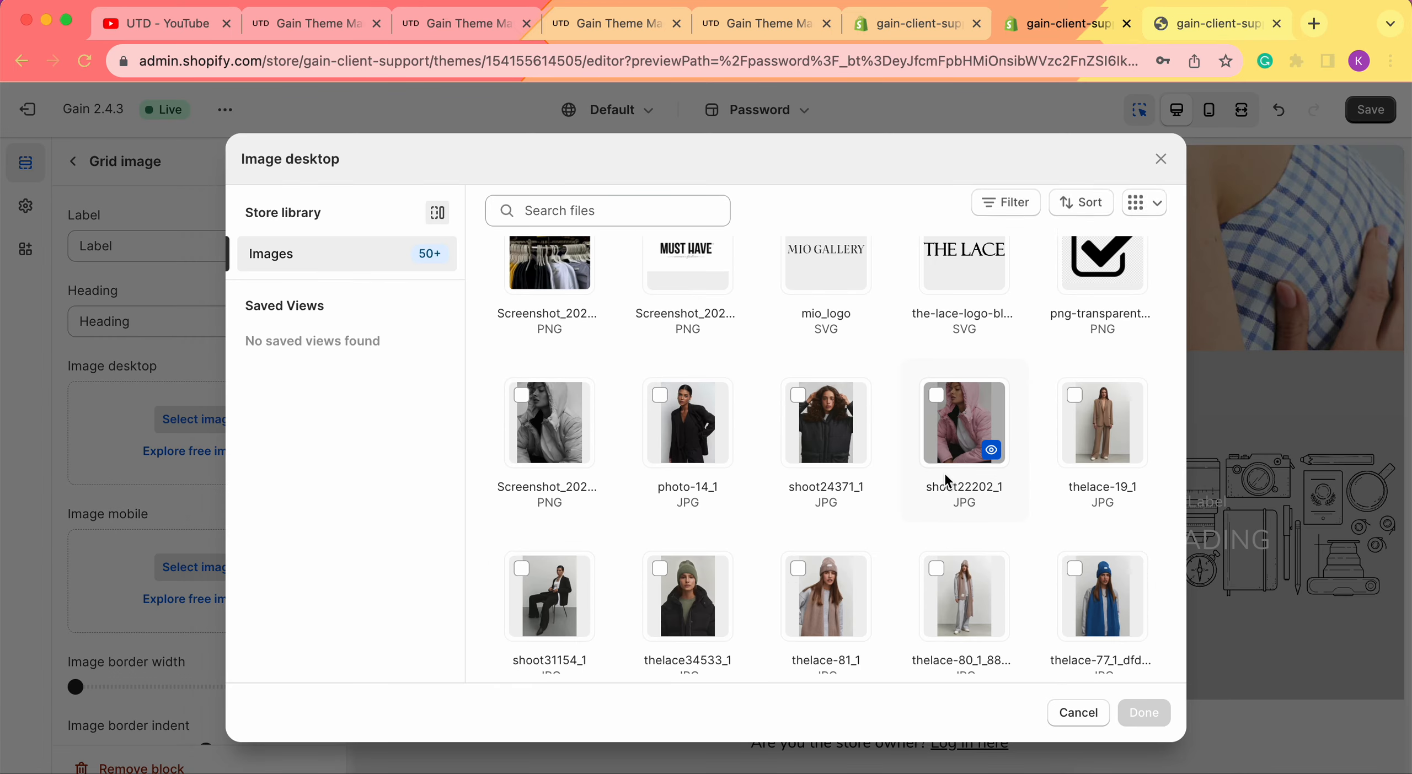
click(975, 383)
click(1143, 713)
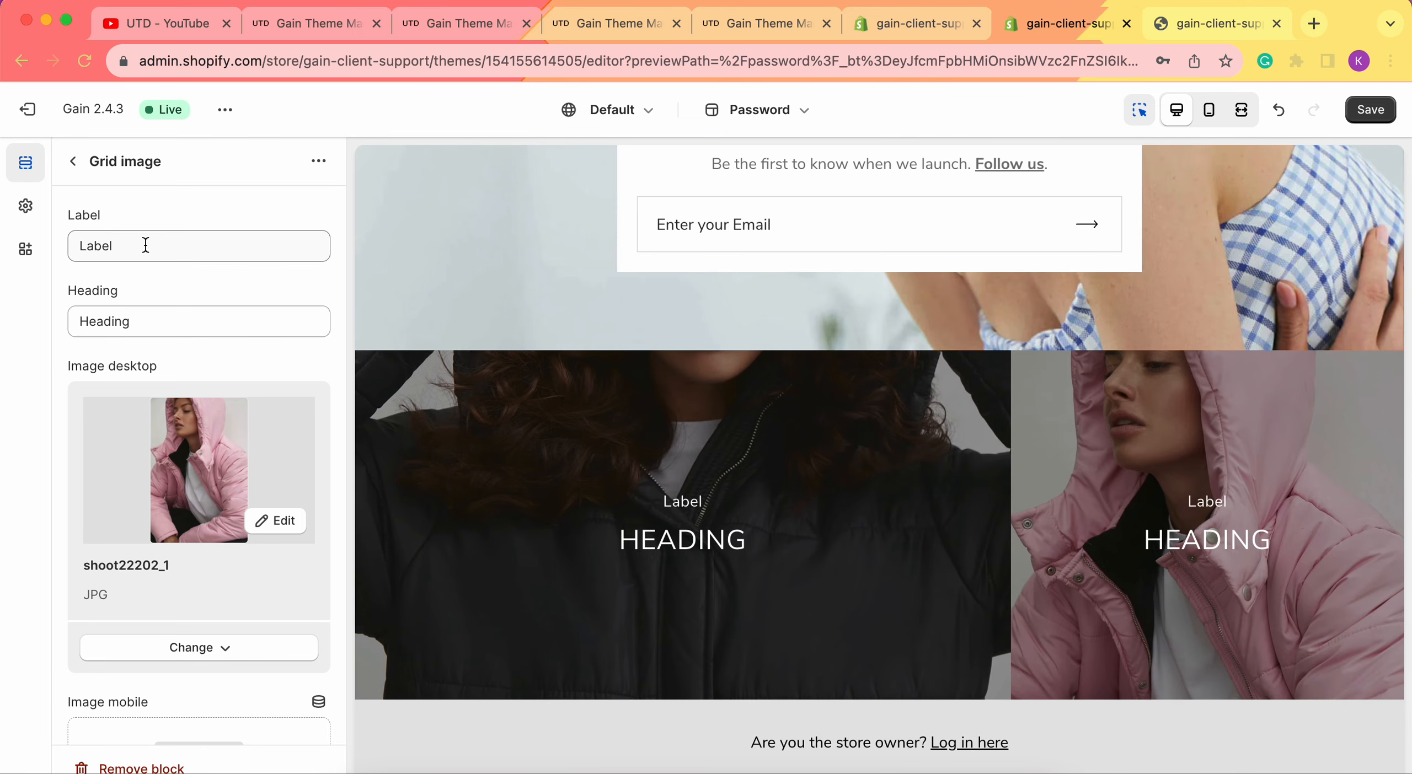
Link the second Grid image block to the Dresses collection.
scroll(145, 245, down, 10)
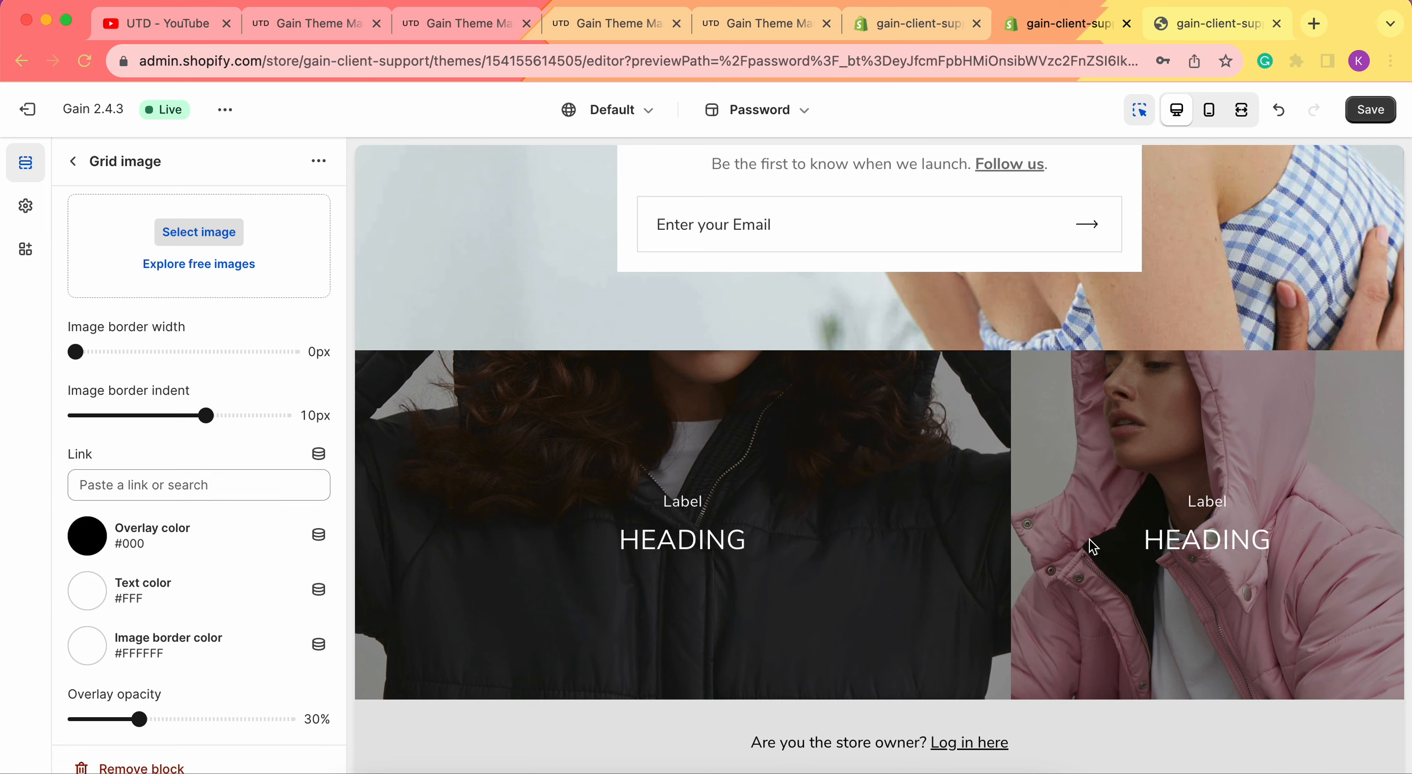
click(161, 476)
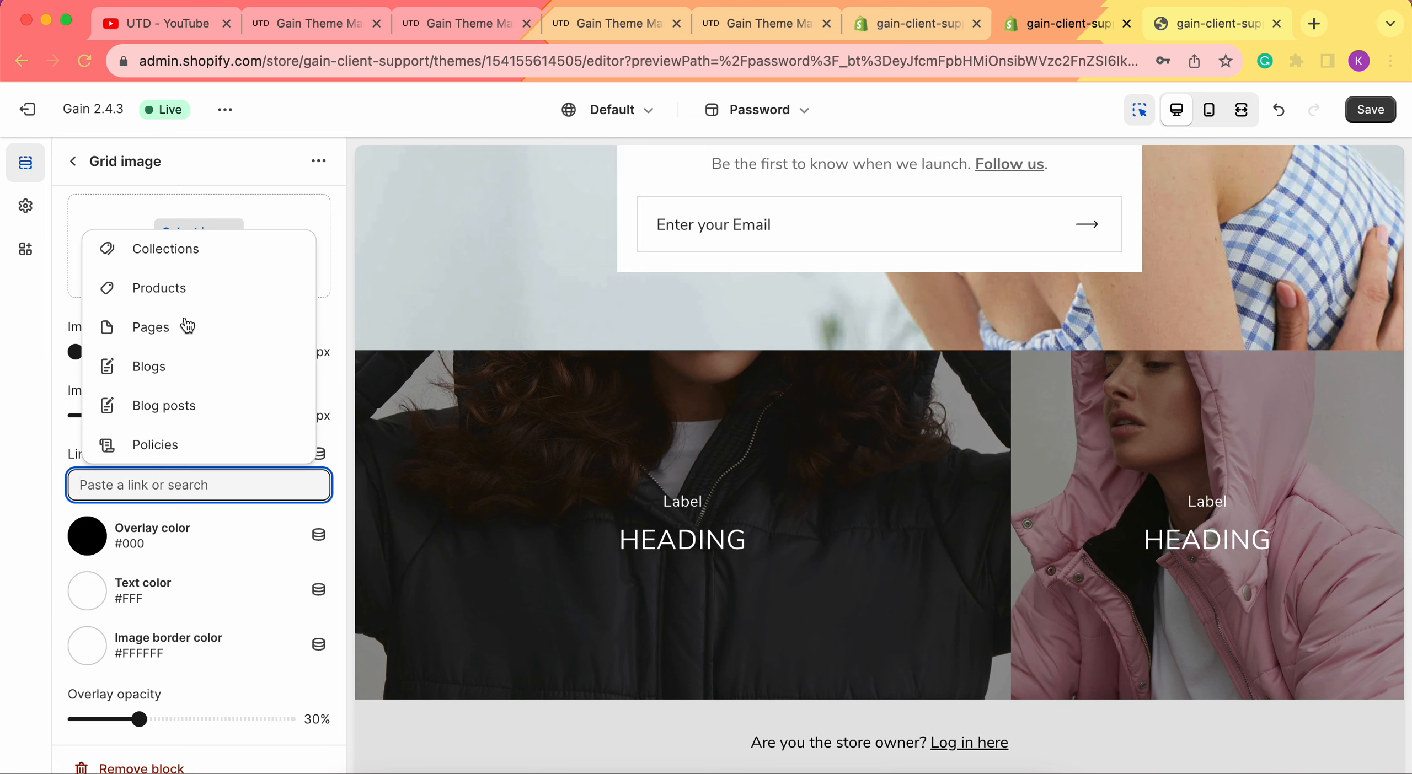
click(203, 250)
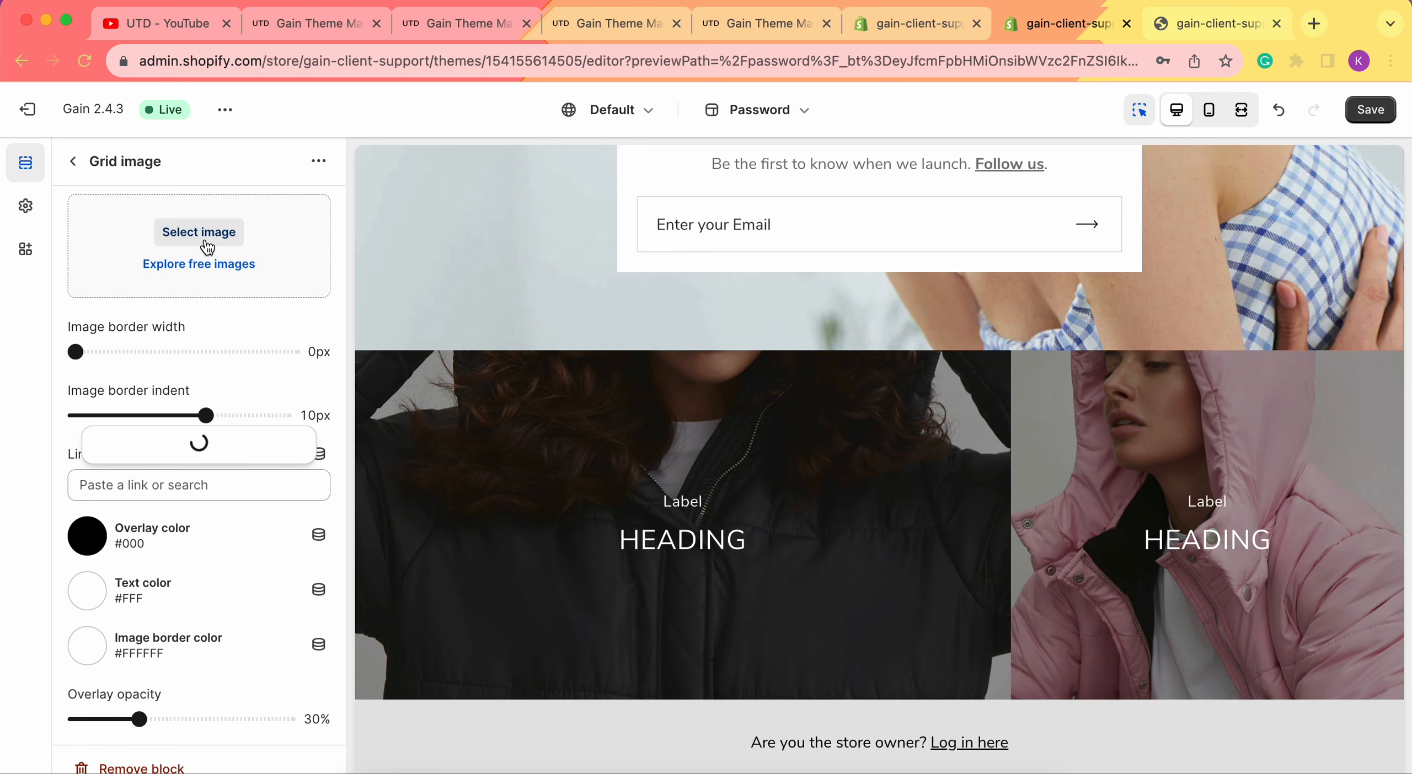
click(198, 273)
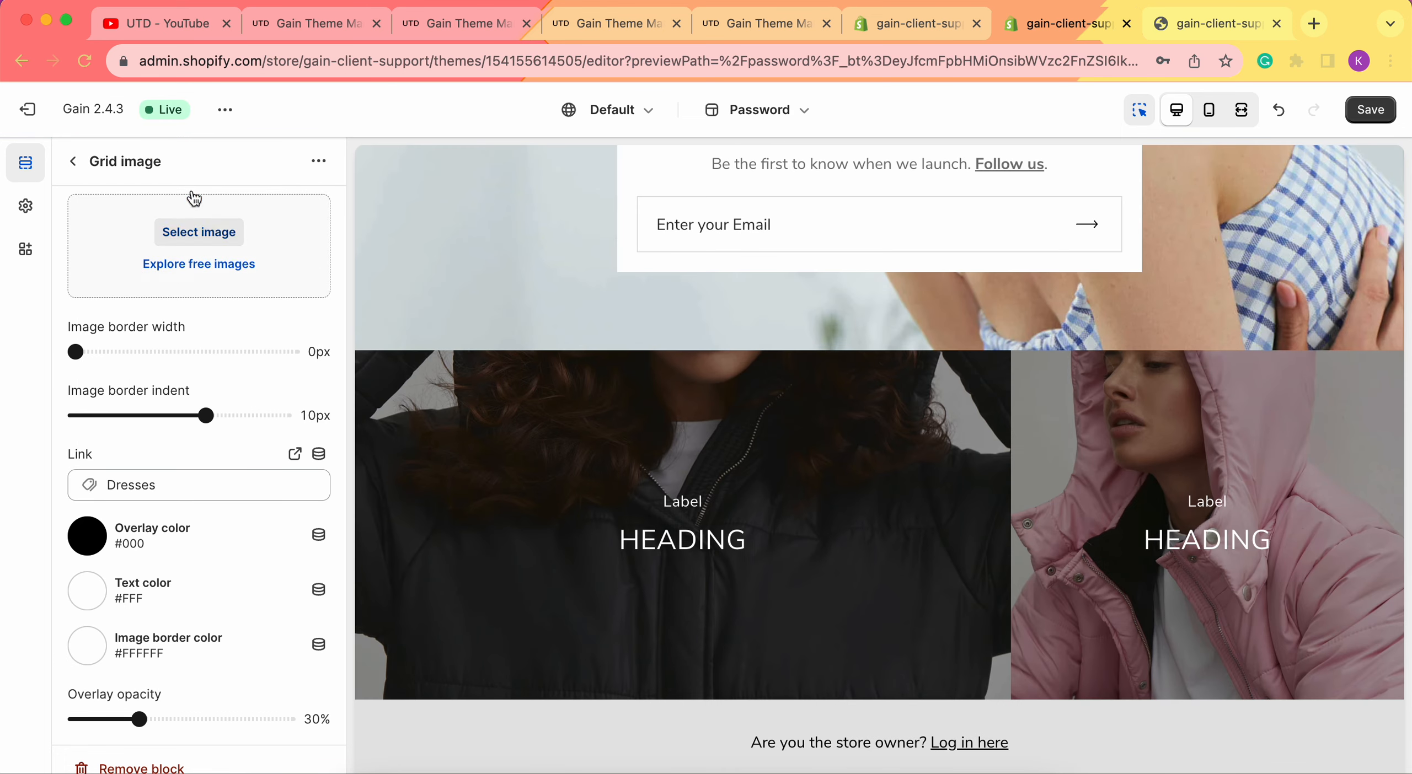
click(186, 23)
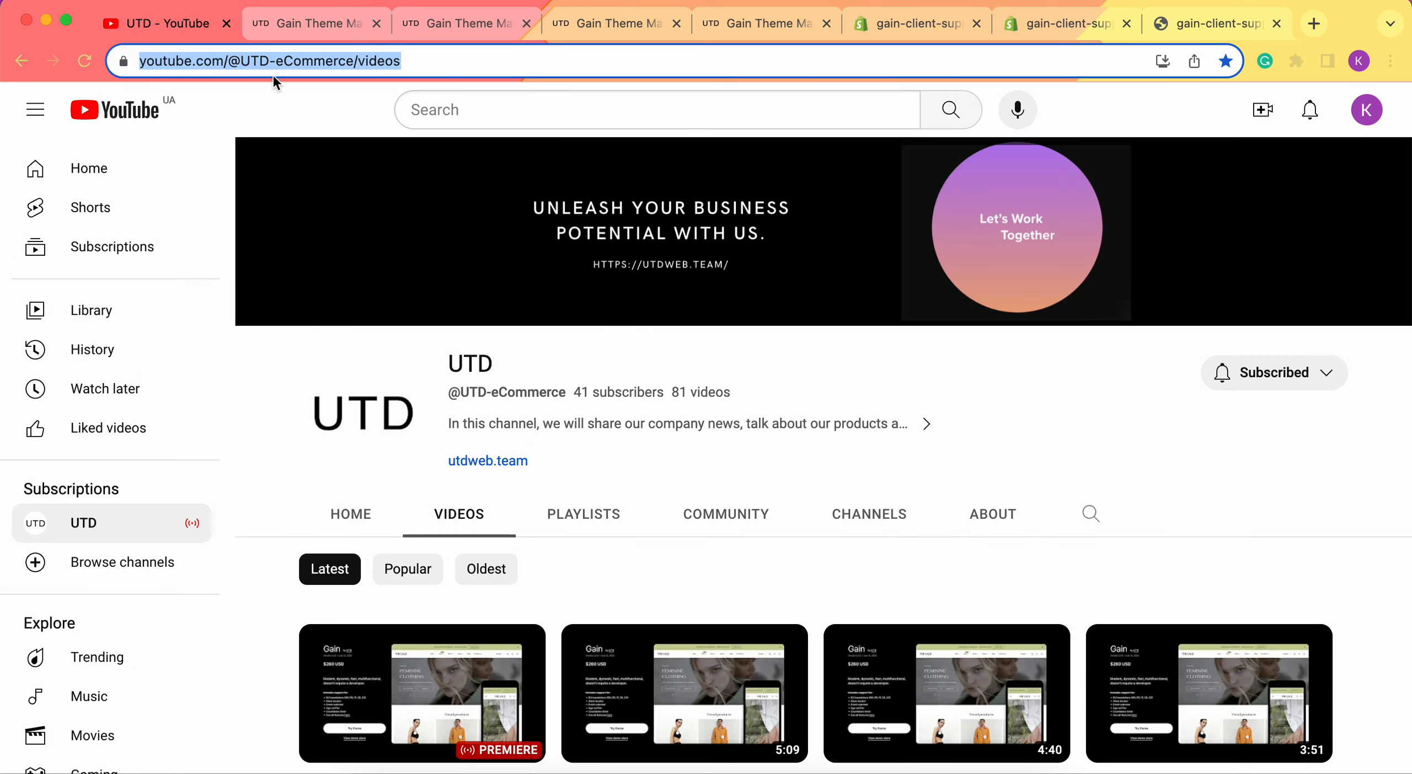
click(1053, 23)
click(160, 493)
key(super+a)
key(BackSpace)
text(https://www.youtube.com/@UTD-eCommerce/videos)
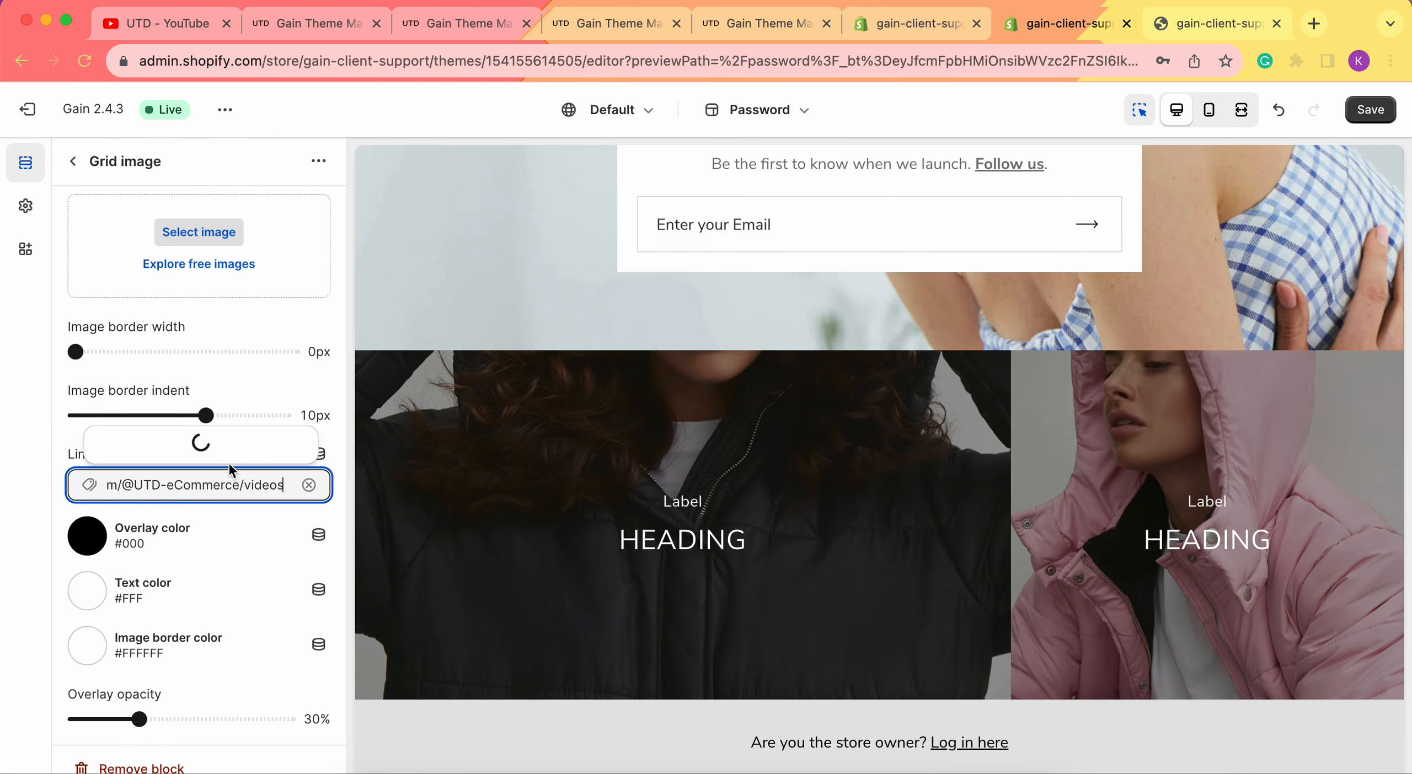
click(226, 409)
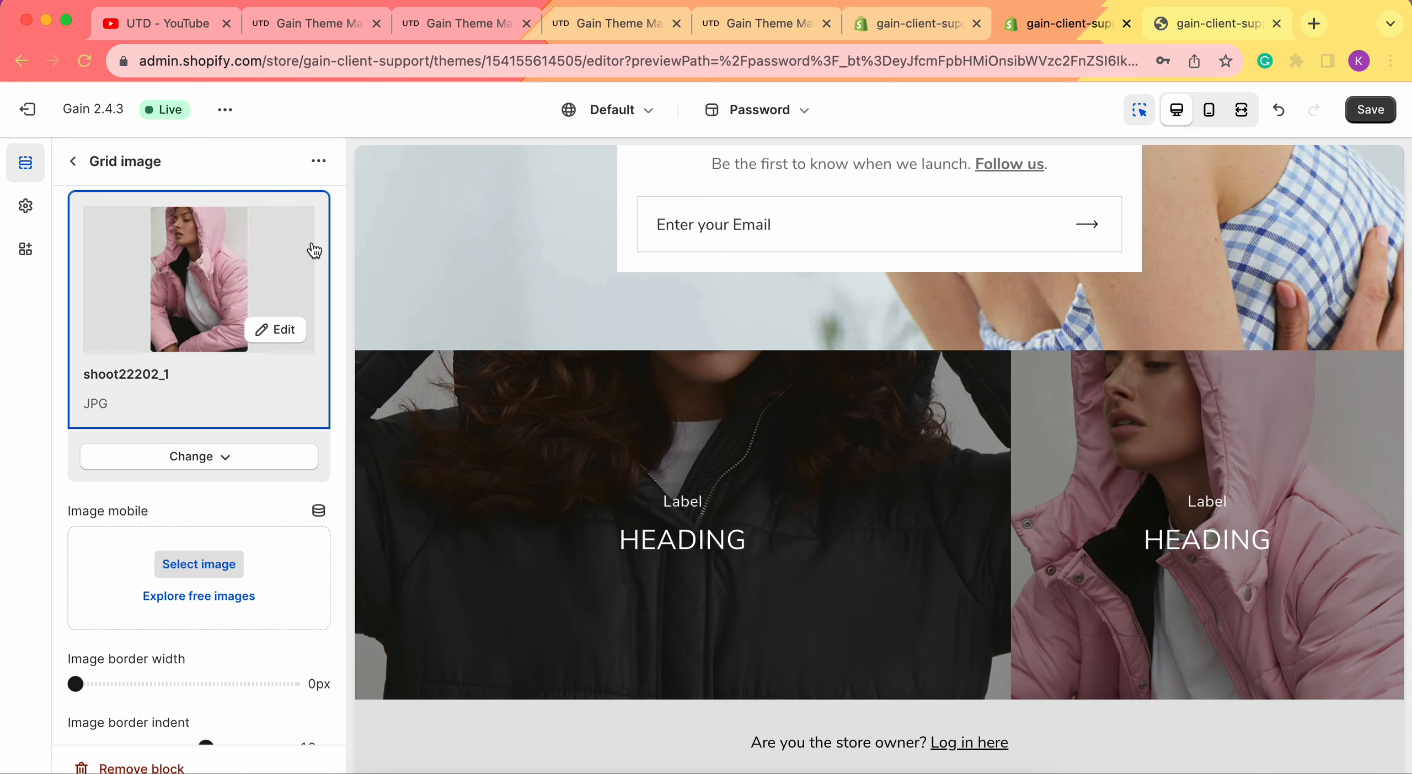
click(1363, 106)
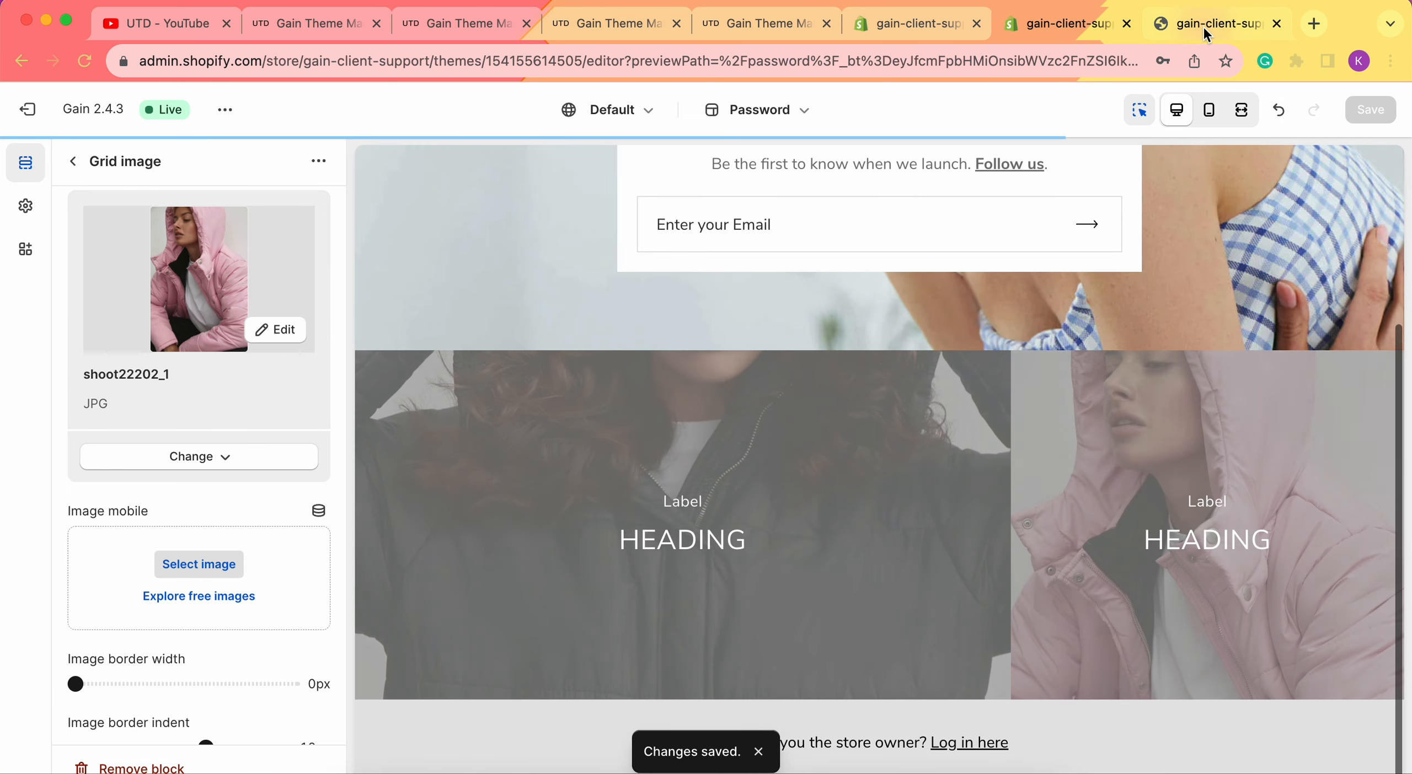
Check the Grid images section on the live password page and test the pink jacket image's link.
click(1202, 25)
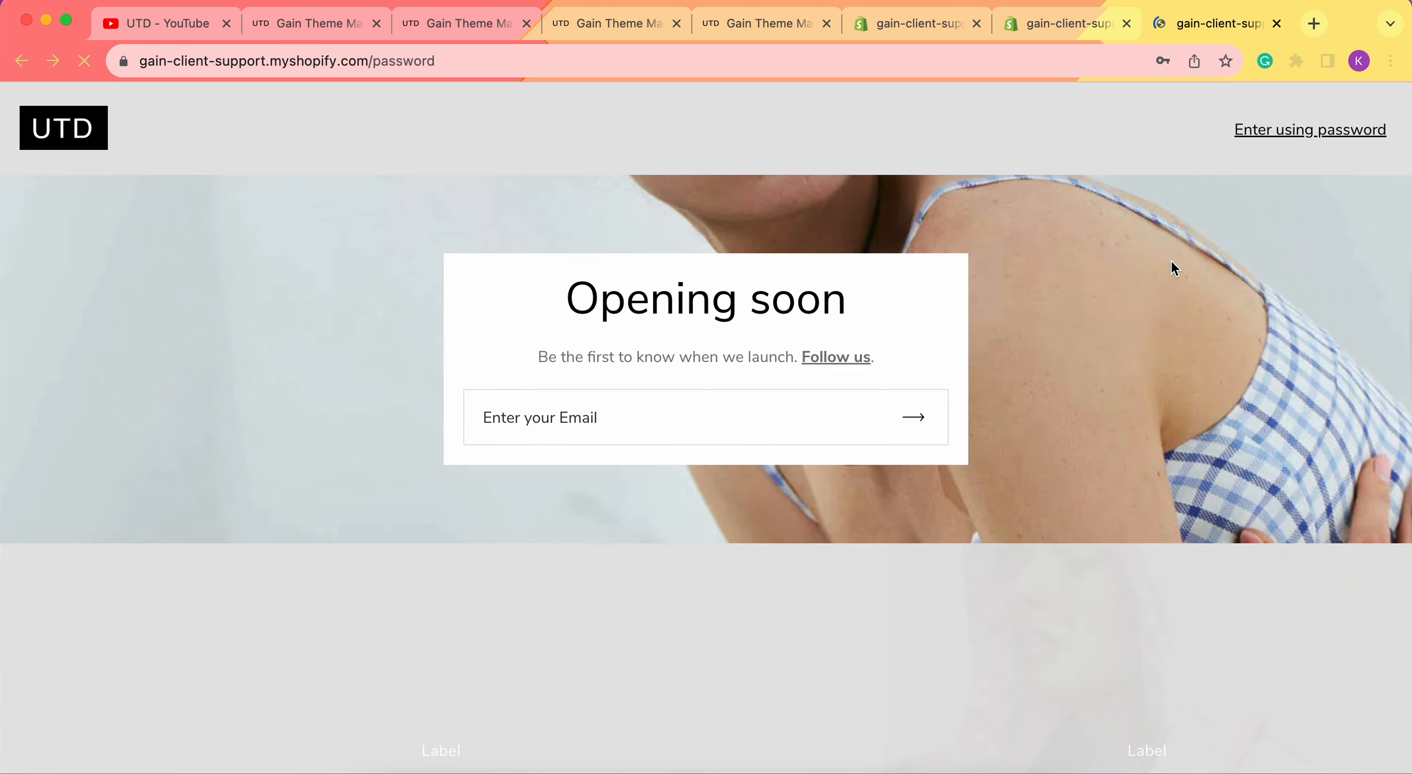
scroll(1171, 260, down, 7)
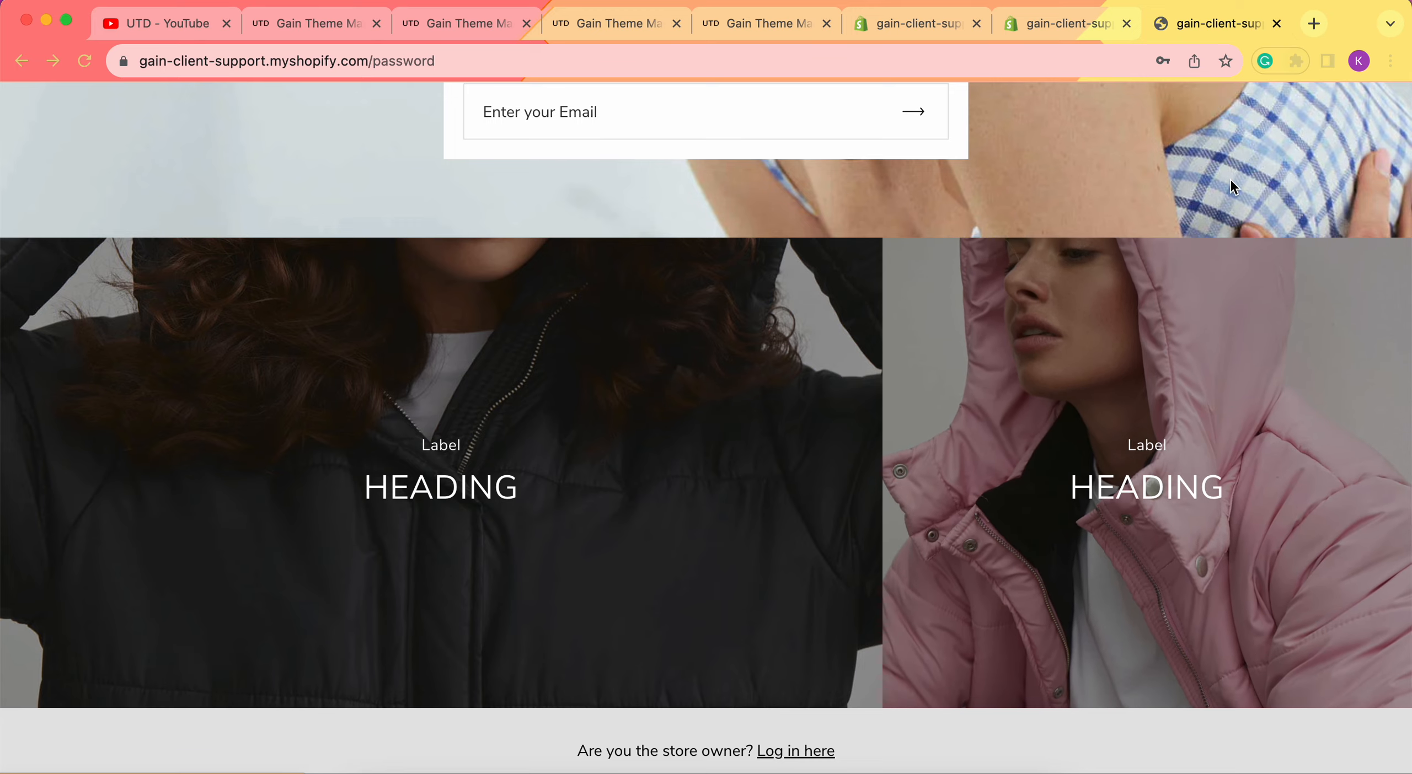
click(1179, 350)
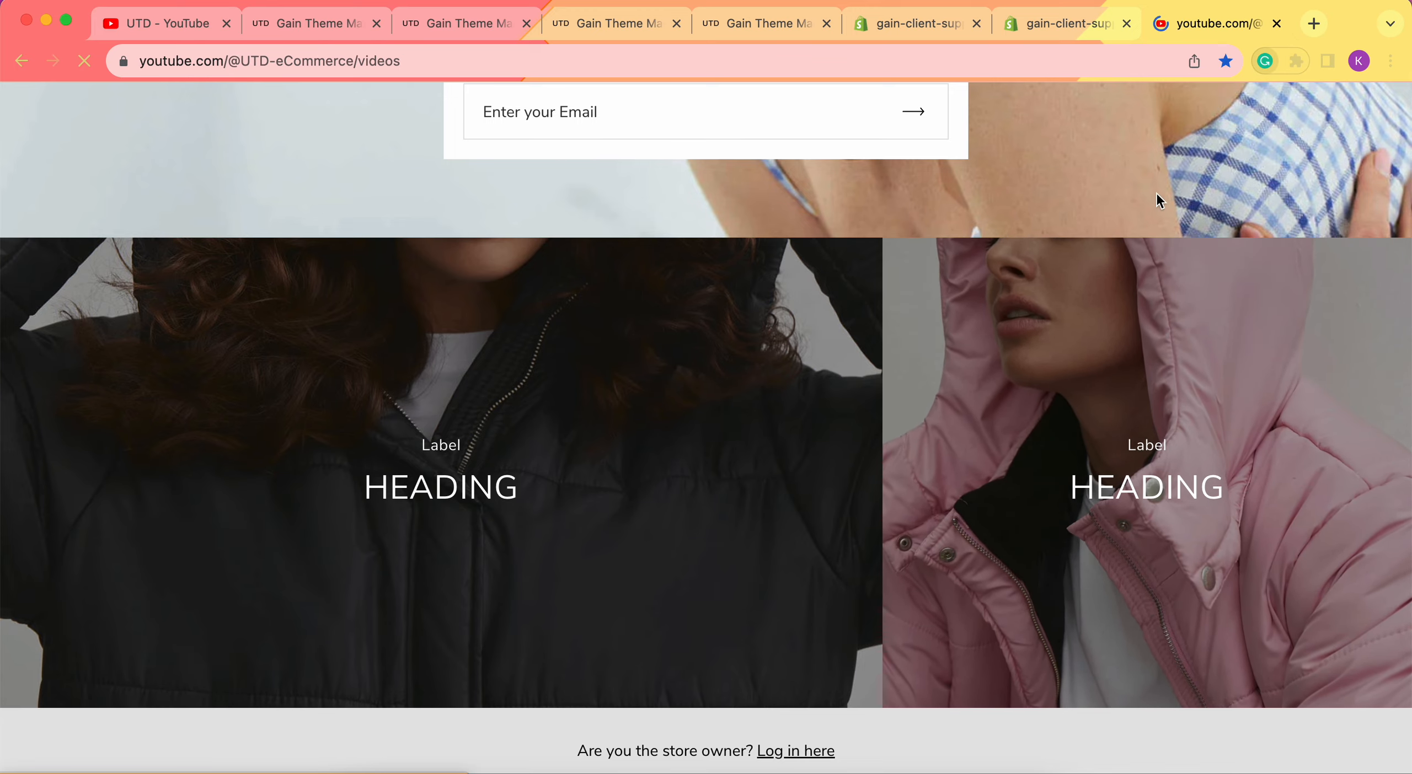
scroll(1093, 258, left, 5)
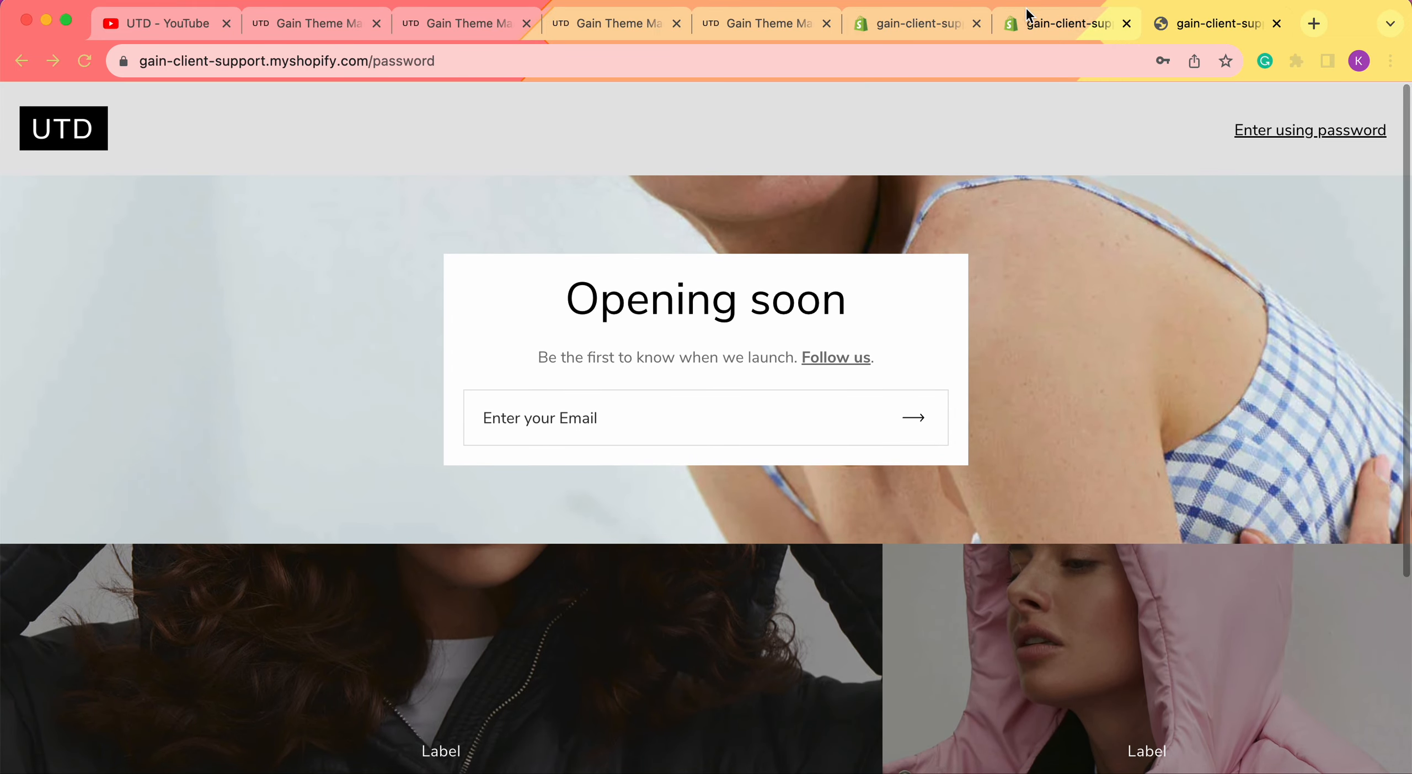
Return to the theme editor and remove the Grid images section from the Password template.
click(1038, 23)
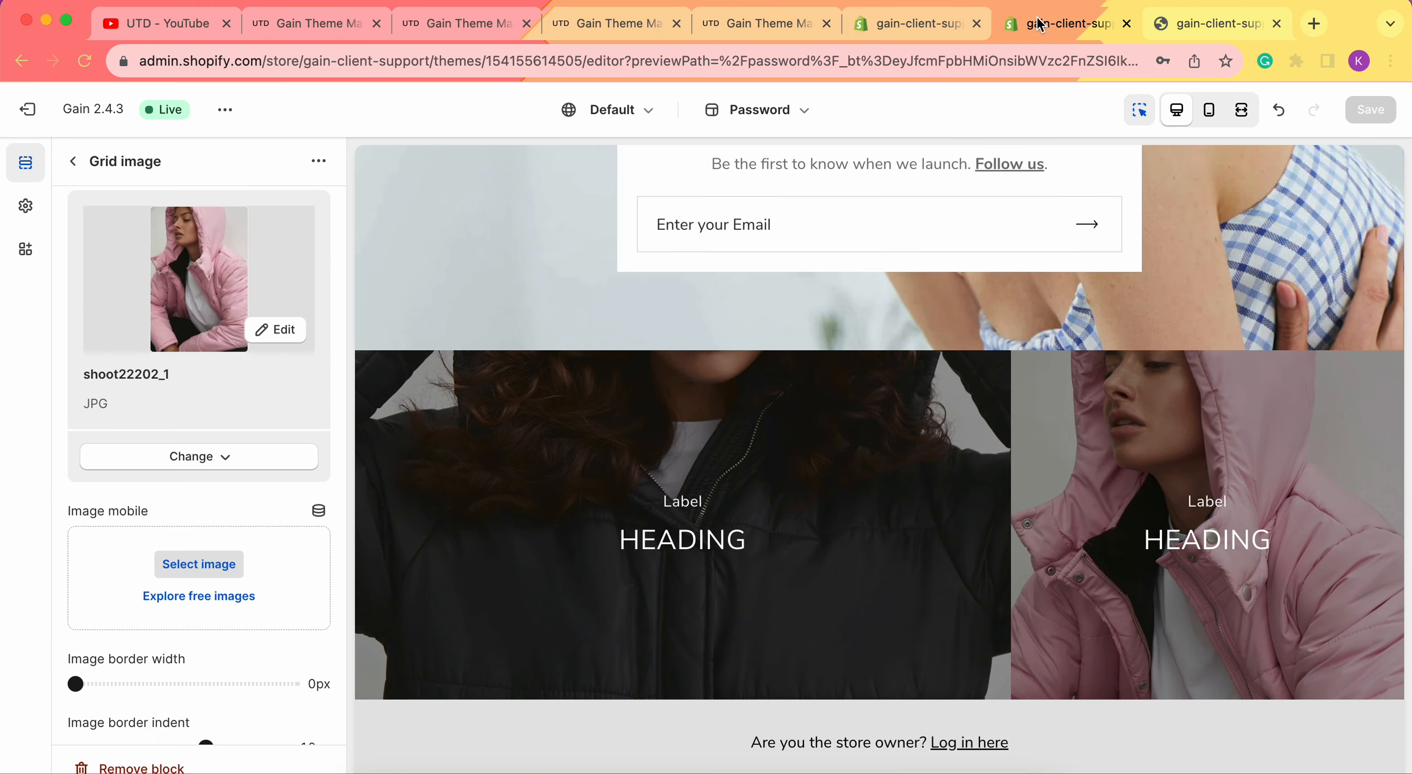
click(72, 162)
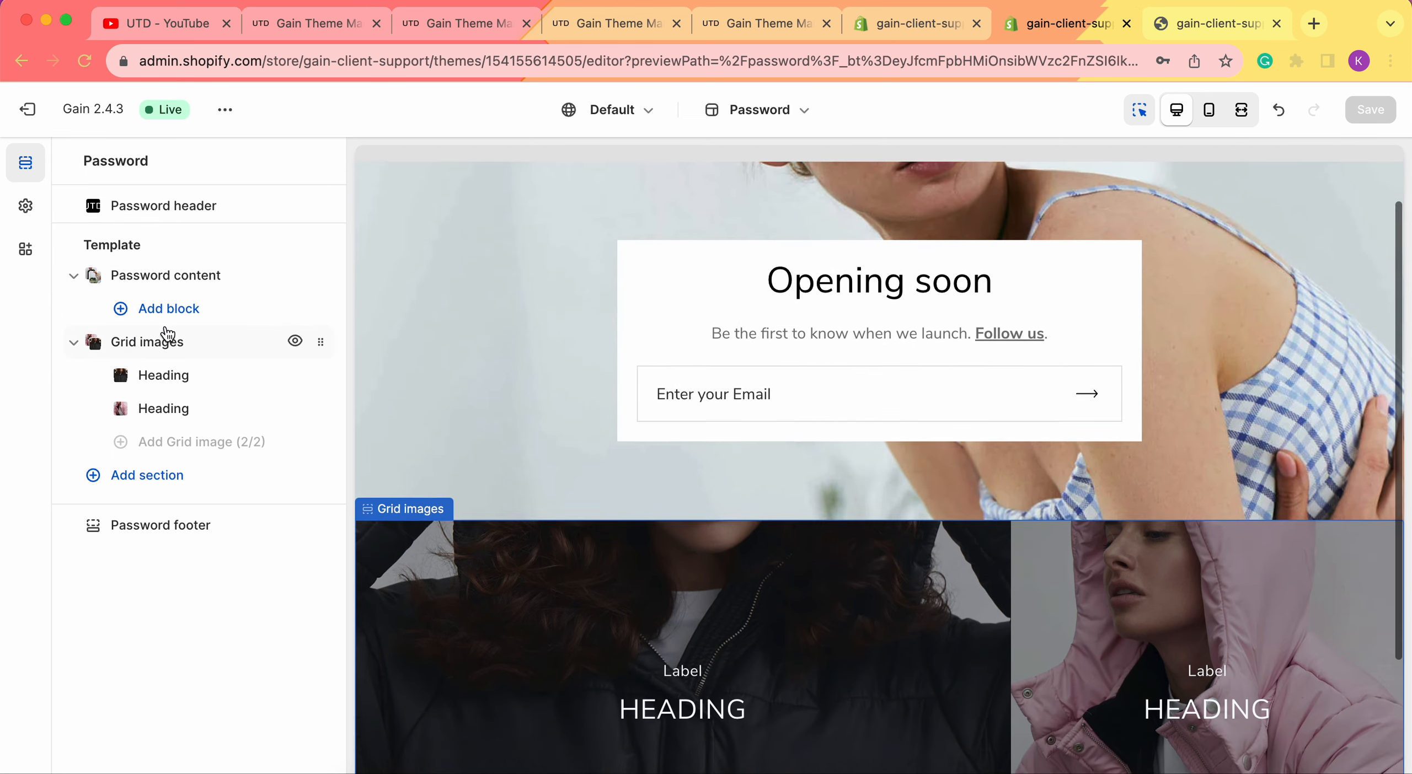
click(160, 341)
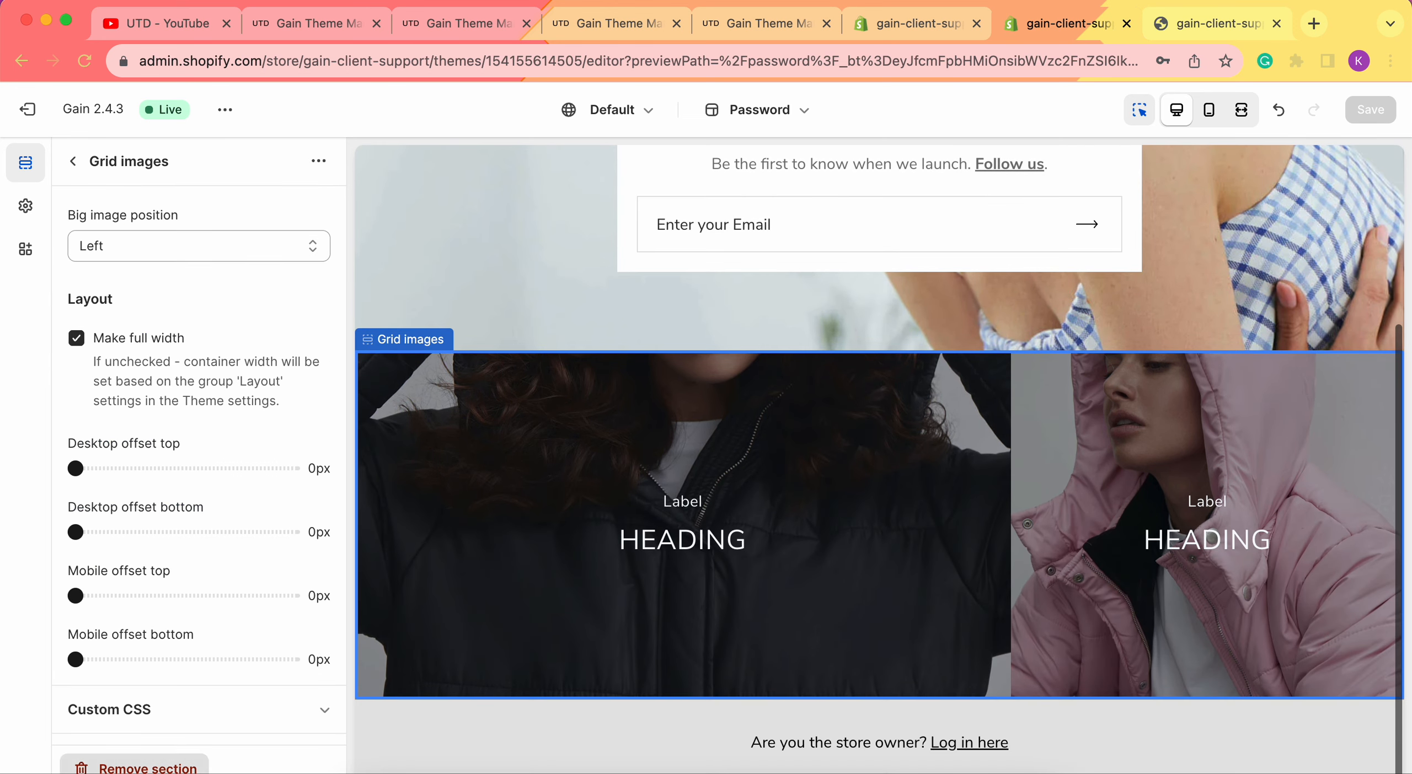
click(135, 768)
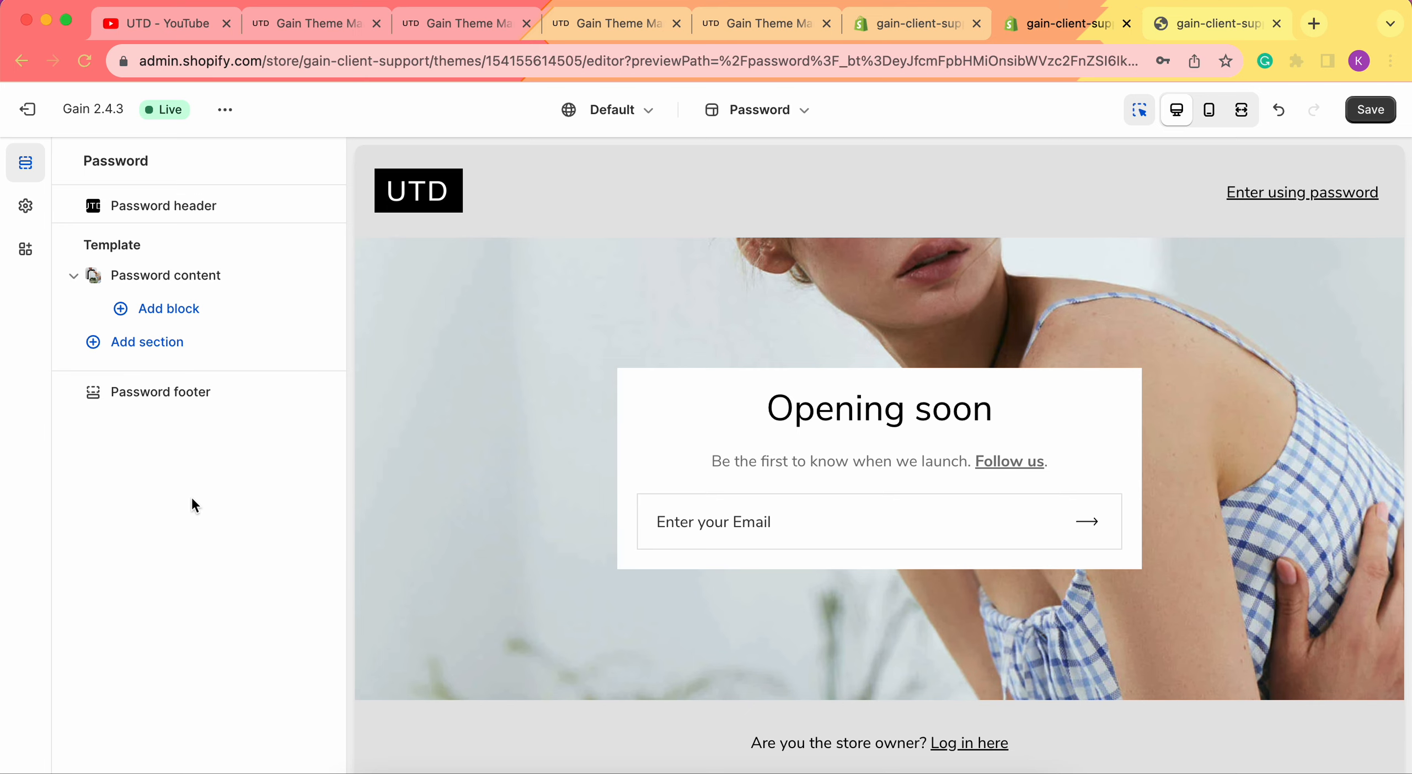
Review the Password page and Password header instructions in the Gain theme's online manual.
click(309, 23)
scroll(671, 424, down, 8)
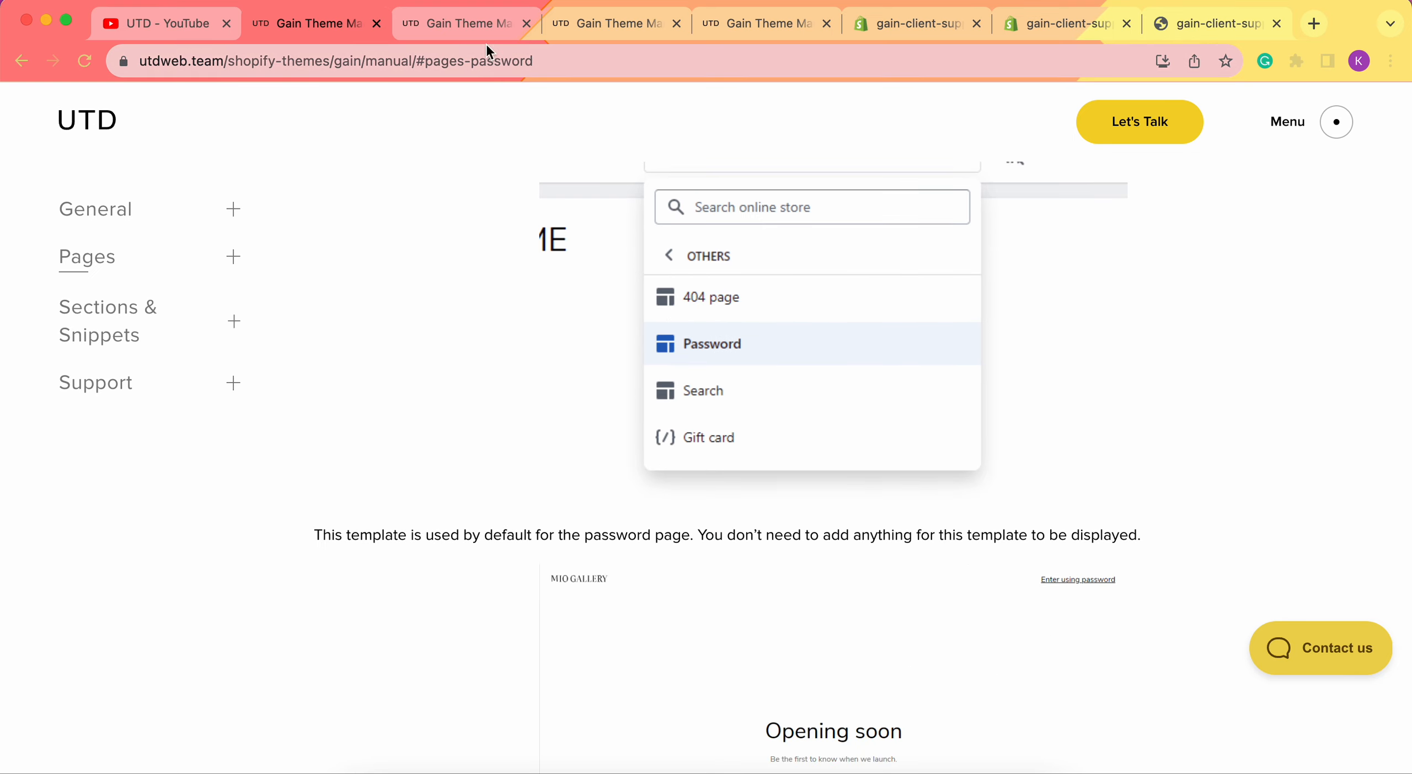
click(468, 23)
scroll(711, 410, down, 10)
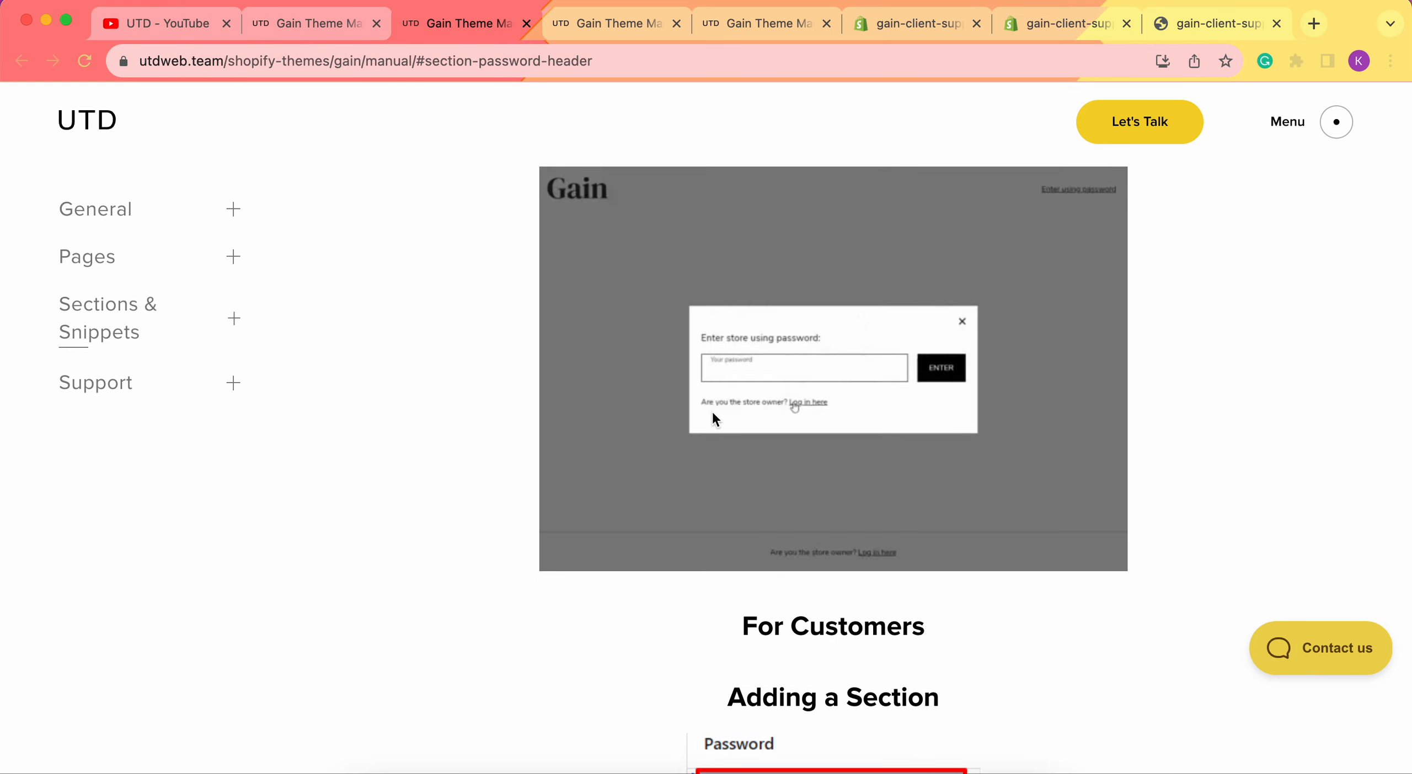